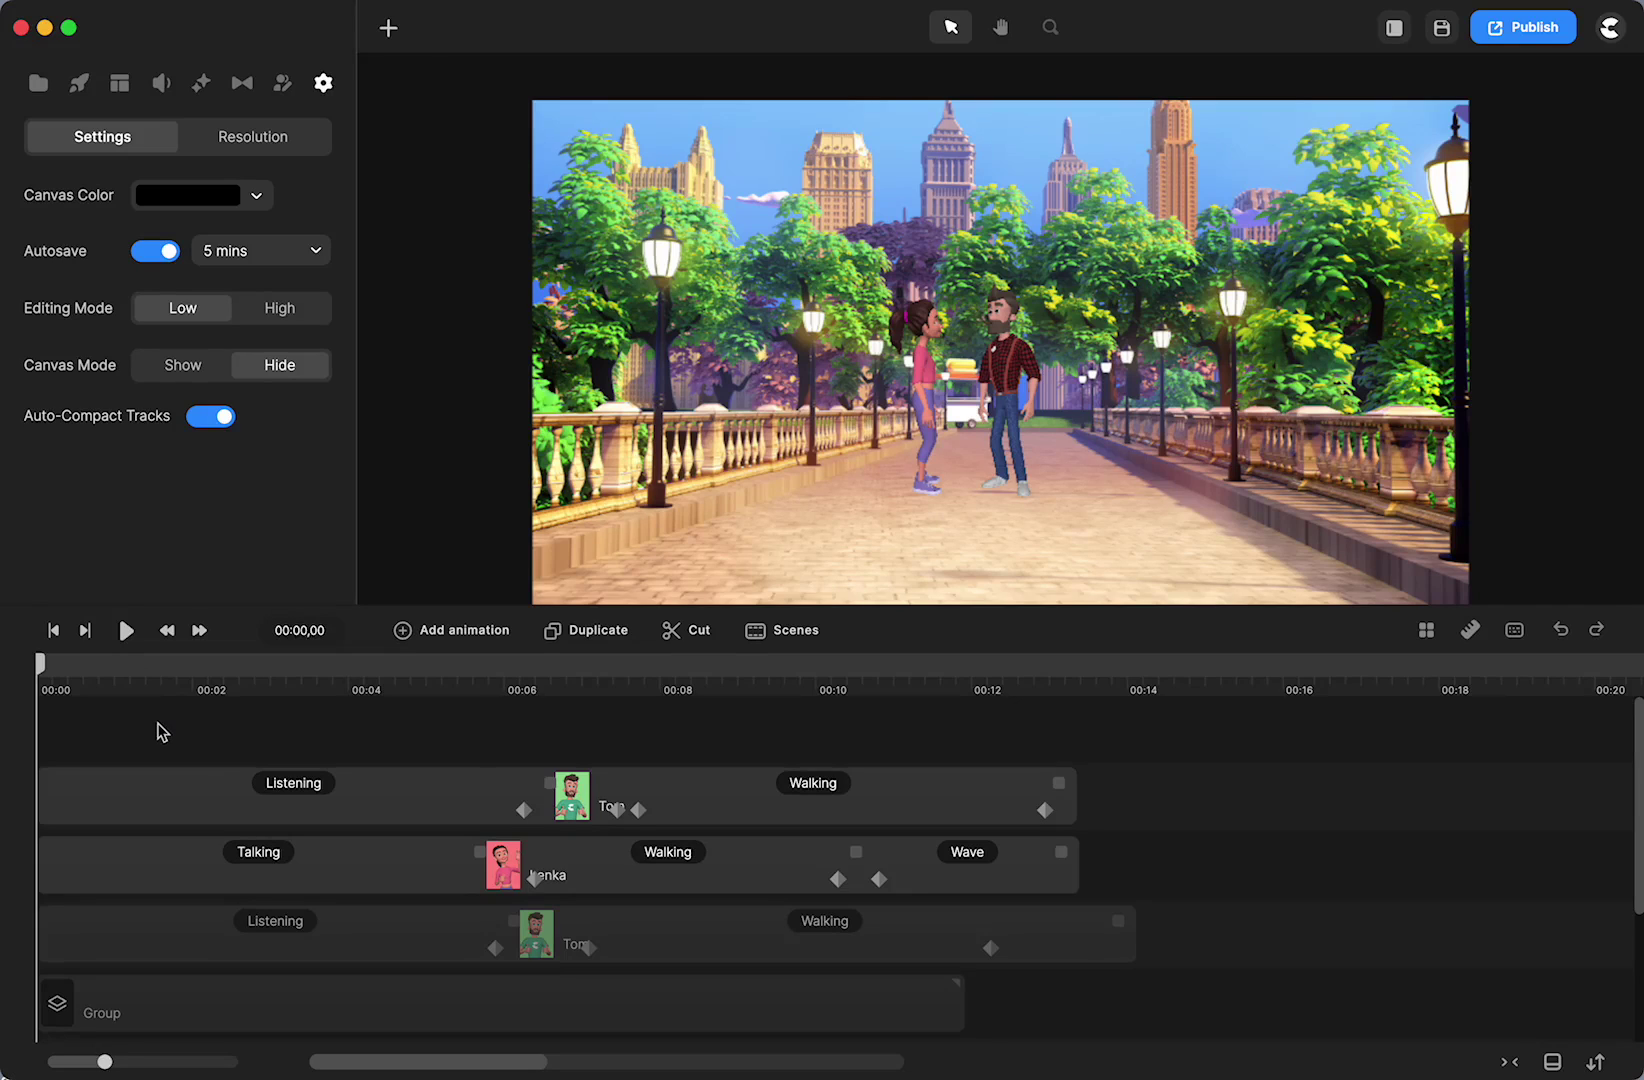
Preview the scene partway, then return the playhead to the start.
{"action": "left_click", "coordinate": [127, 632]}
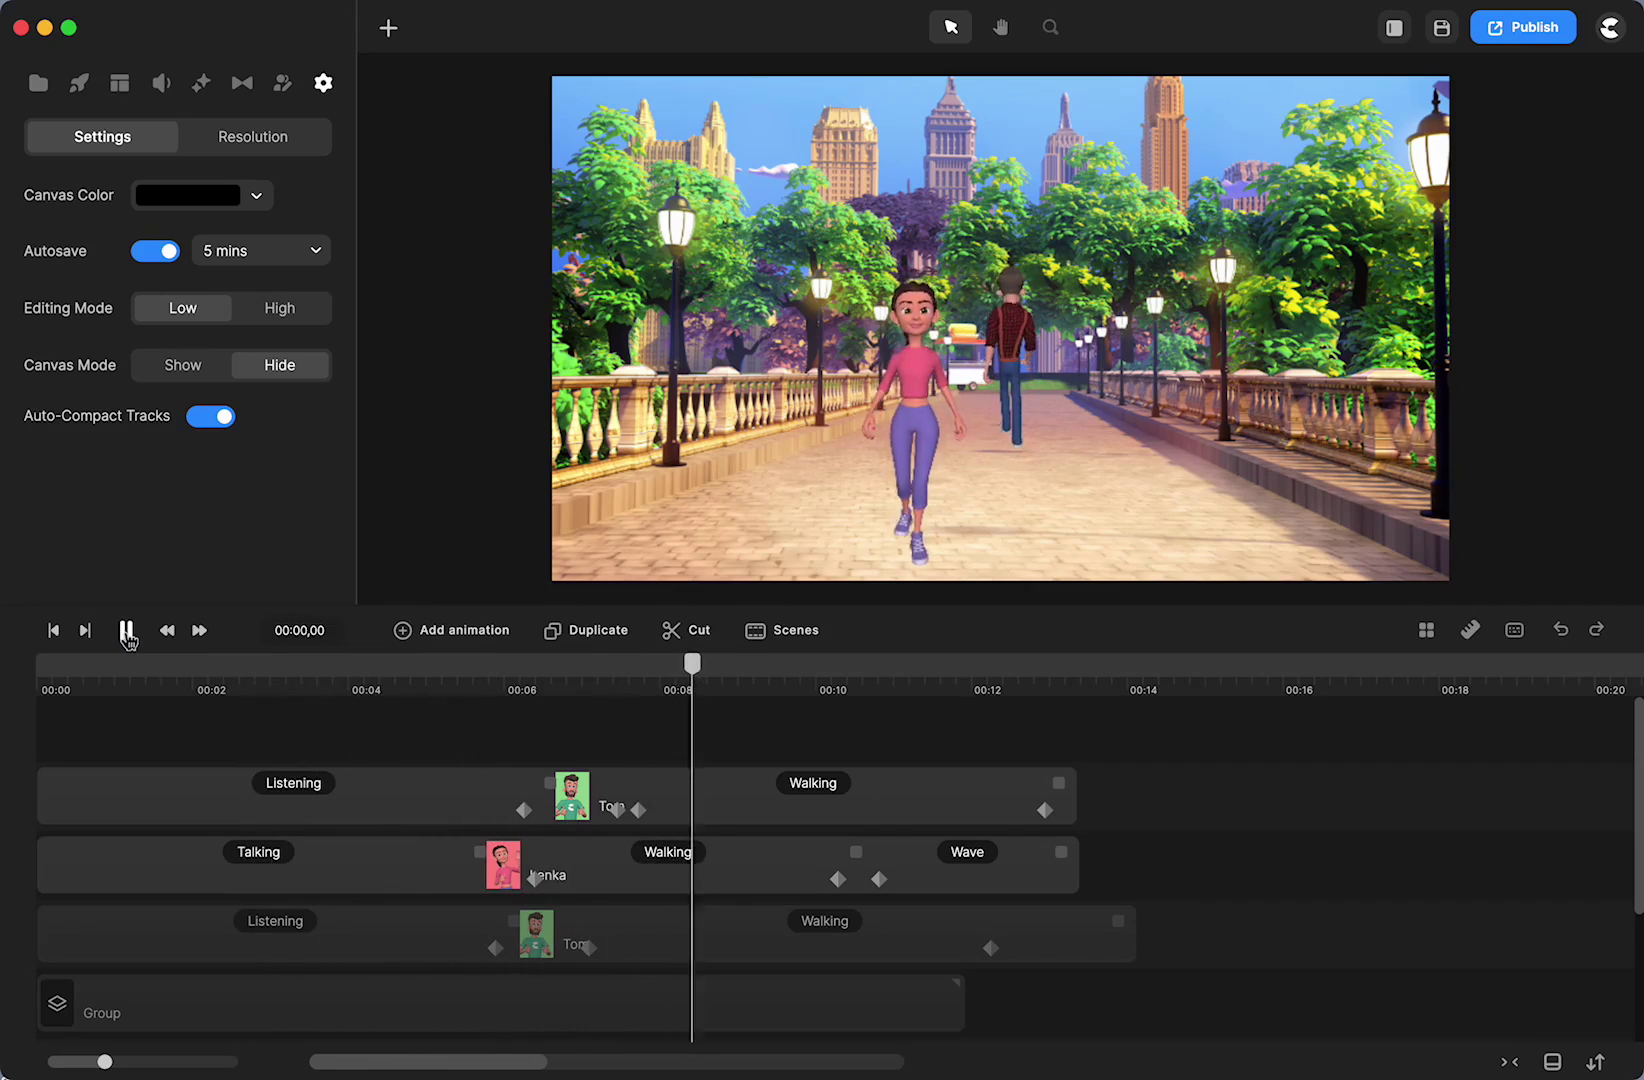
{"action": "left_click", "coordinate": [127, 632]}
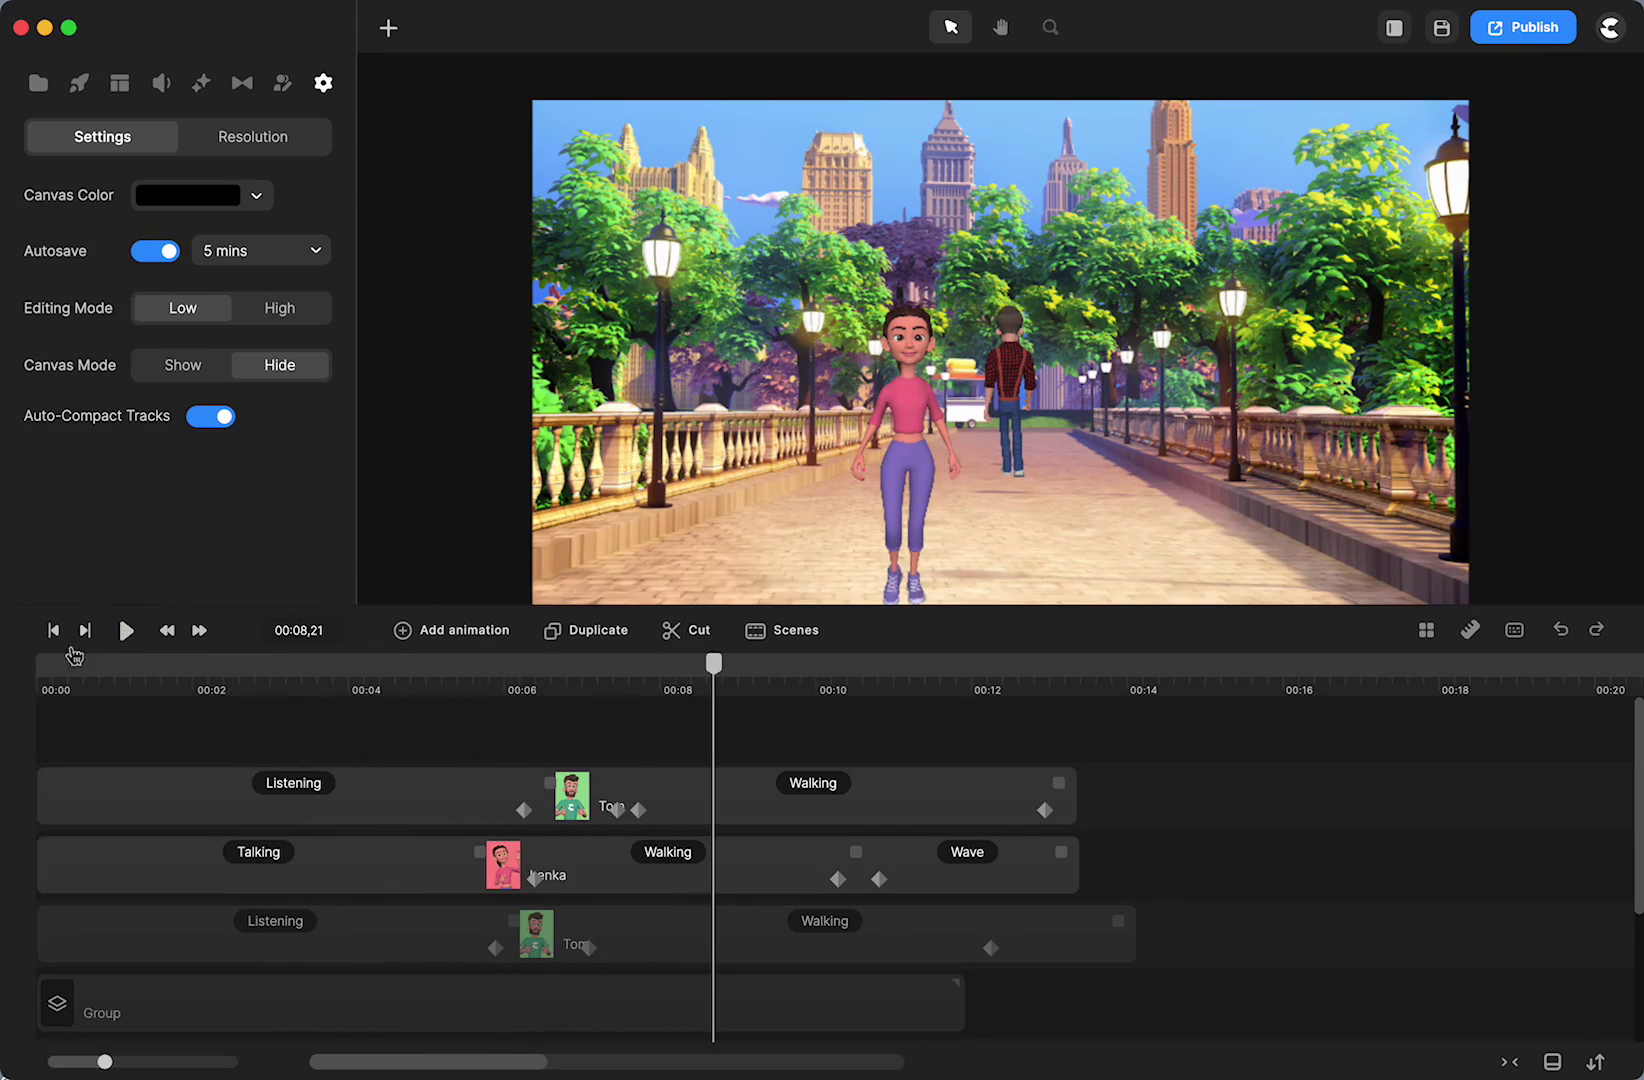
{"action": "left_click", "coordinate": [53, 630]}
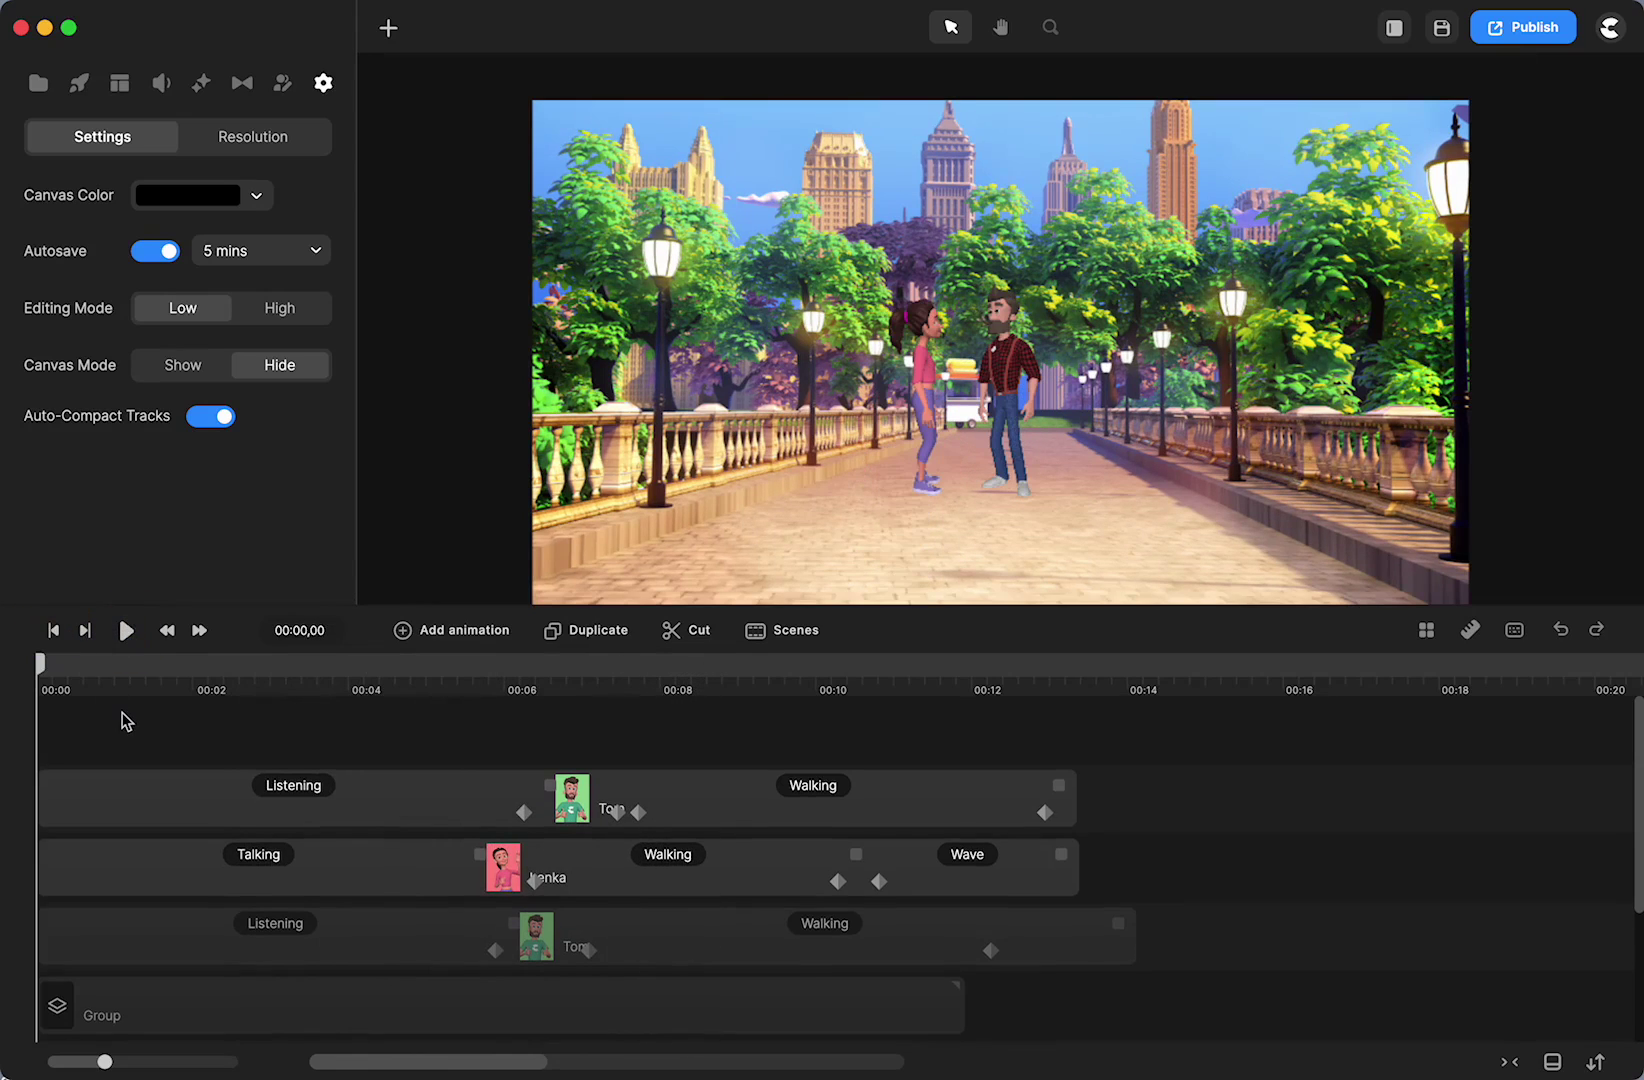
Add Lenka from 3D Creator, shrink her and place her left of the couple.
{"action": "left_click", "coordinate": [281, 88]}
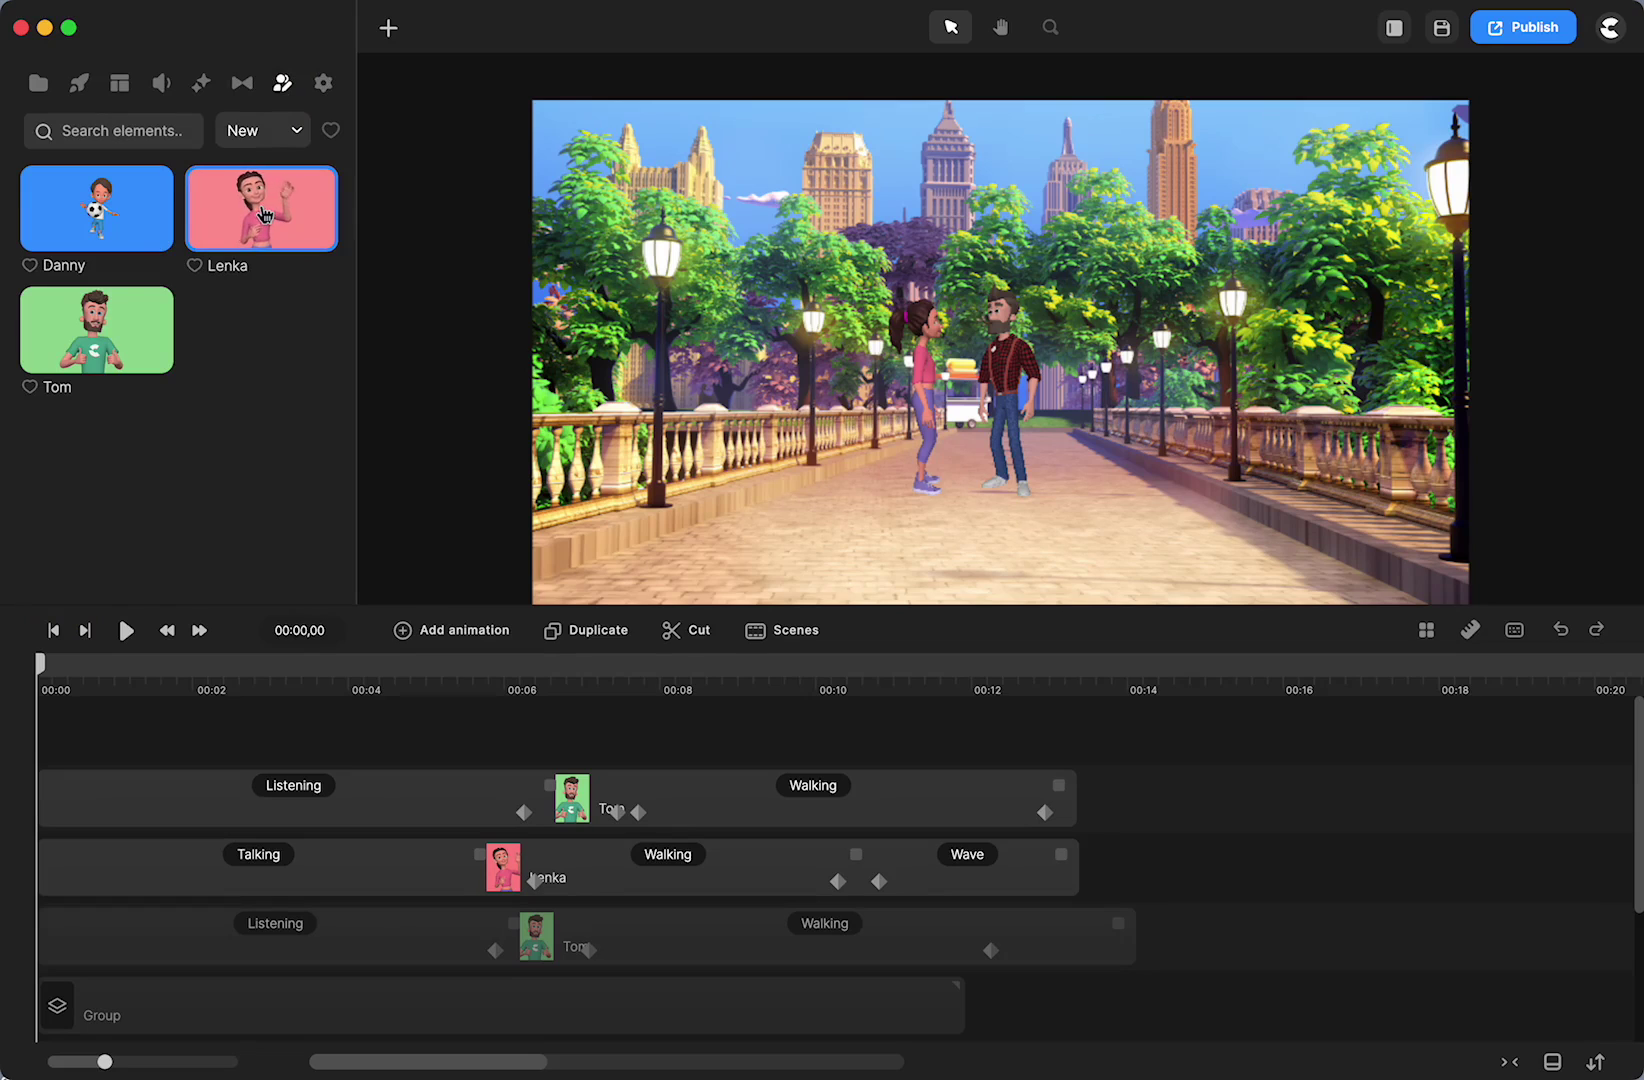
{"action": "left_click_drag", "start_coordinate": [265, 215], "coordinate": [812, 435]}
{"action": "left_click", "coordinate": [846, 381]}
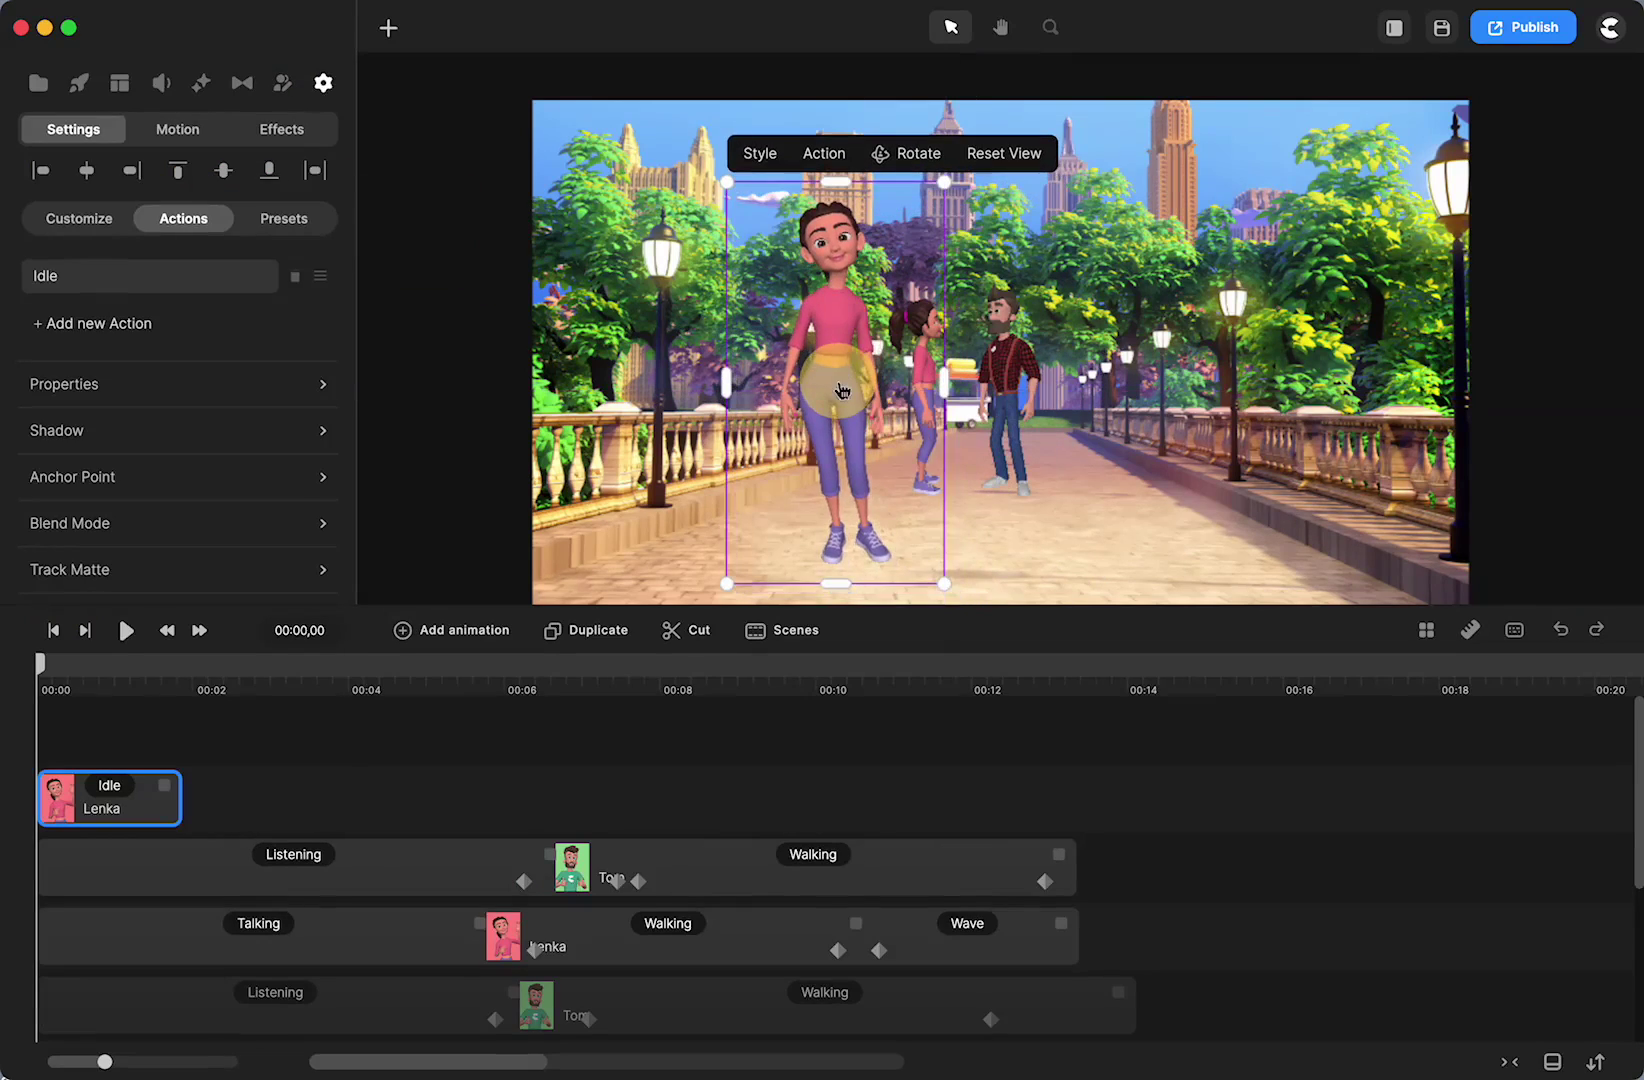
{"action": "left_click_drag", "start_coordinate": [944, 184], "coordinate": [862, 343]}
{"action": "left_click_drag", "start_coordinate": [788, 466], "coordinate": [813, 428]}
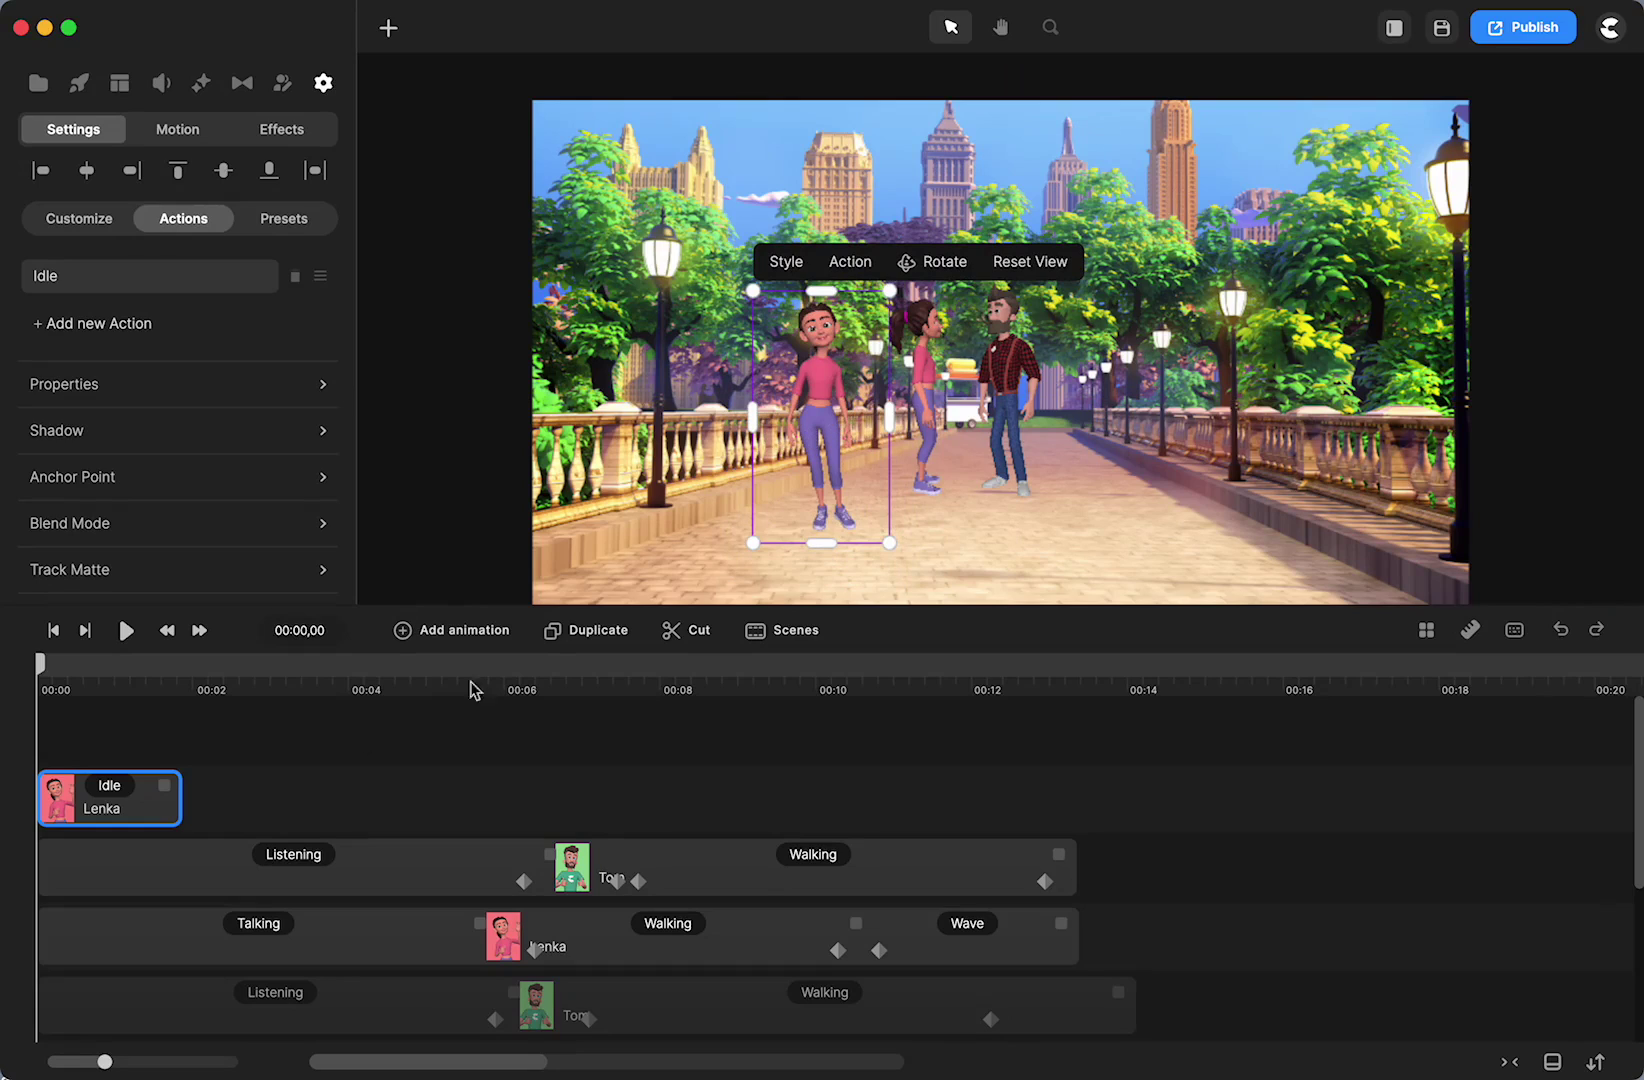
Change Lenka's action to Talking with Disable Start enabled.
{"action": "left_click", "coordinate": [113, 792]}
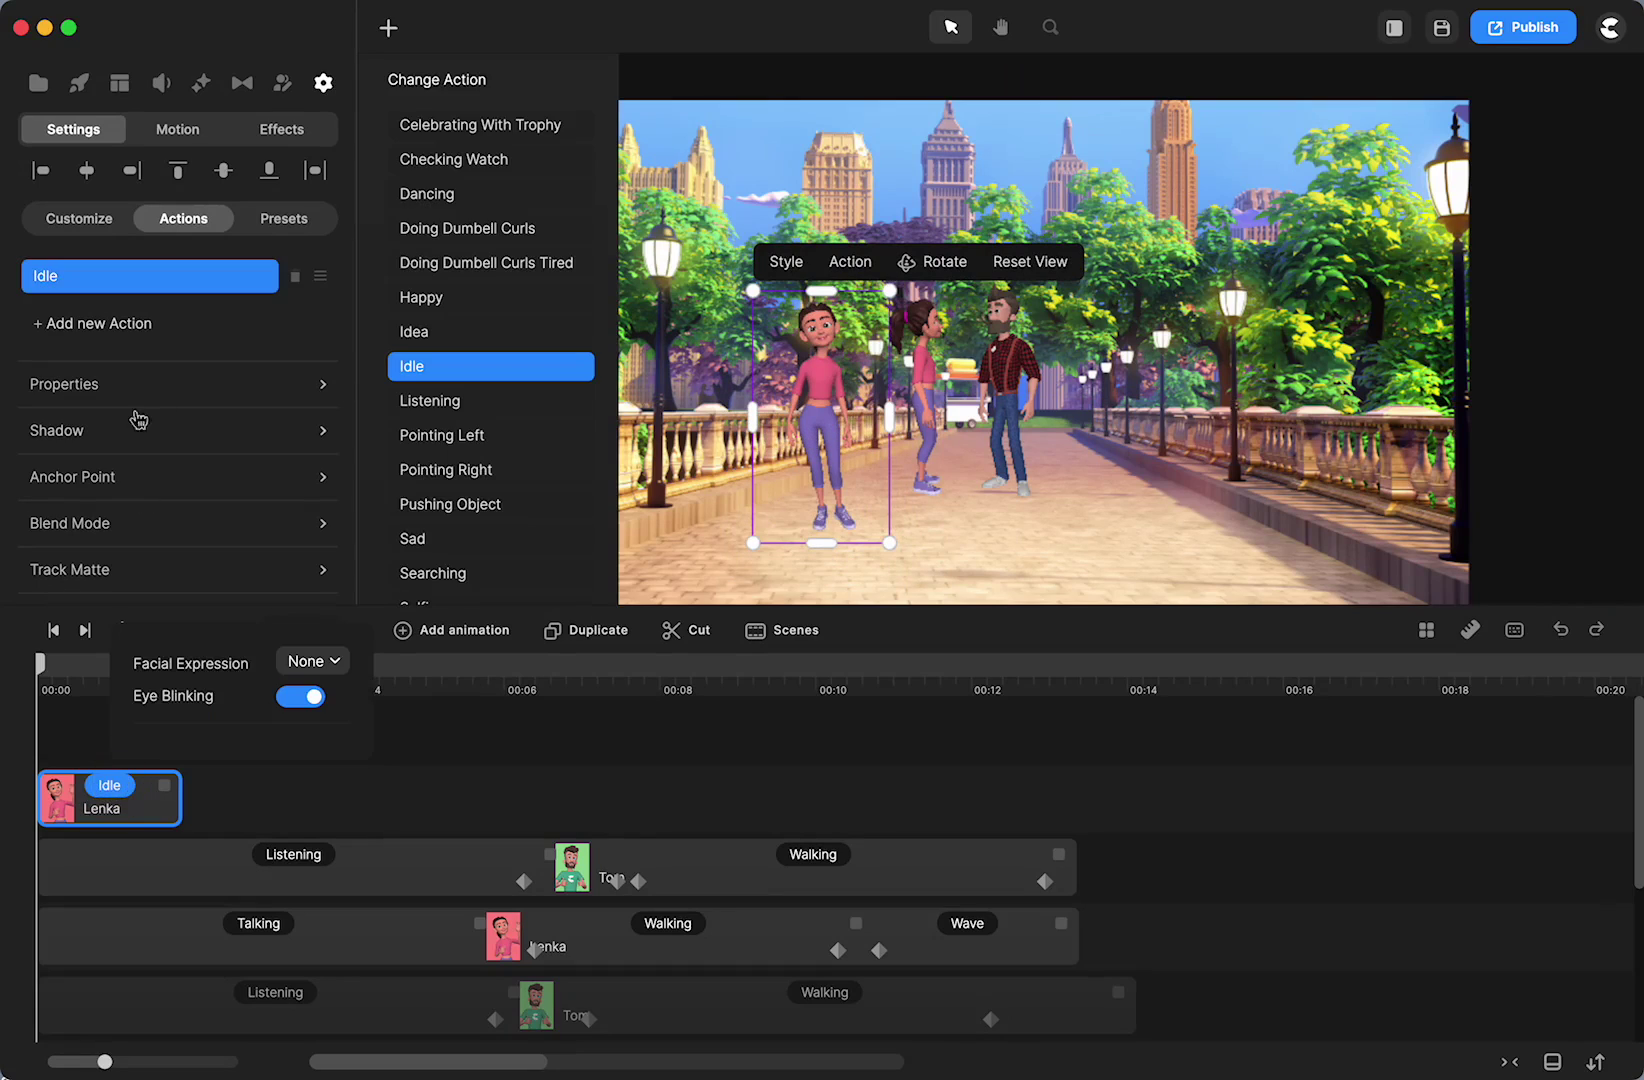
{"action": "scroll", "coordinate": [532, 536], "scroll_direction": "down", "scroll_amount": 5}
{"action": "scroll", "coordinate": [532, 536], "scroll_direction": "down", "scroll_amount": 6}
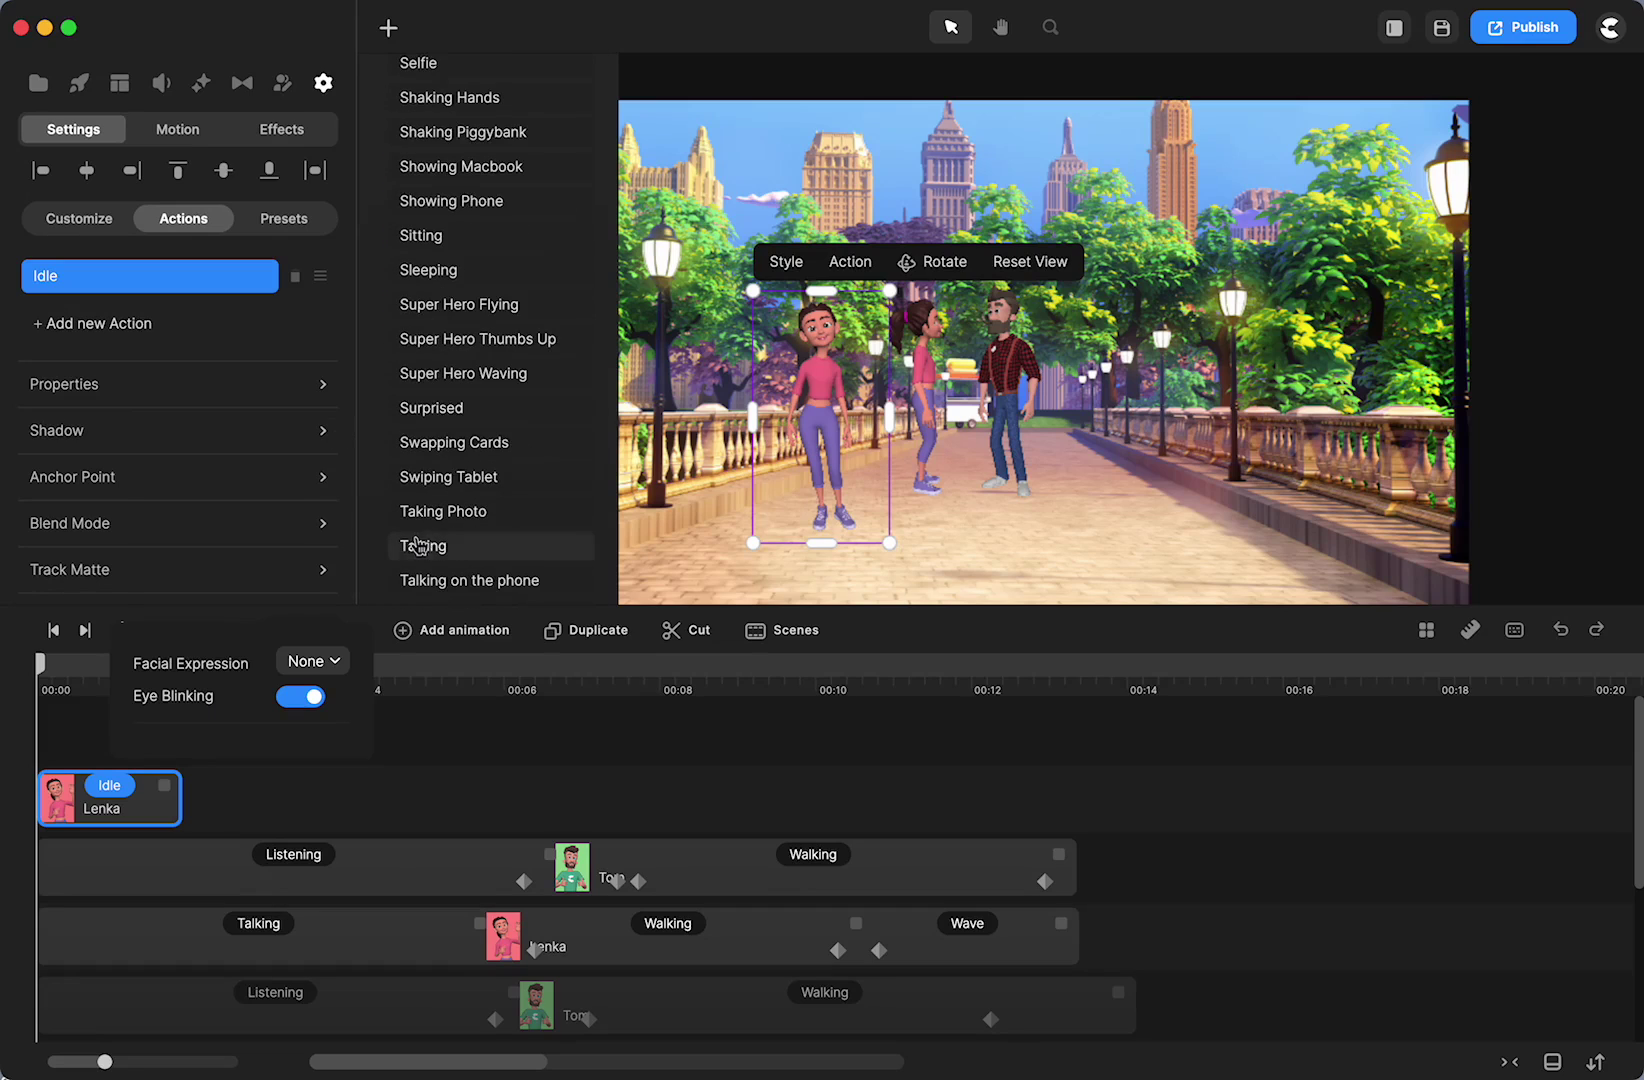
{"action": "left_click", "coordinate": [423, 547]}
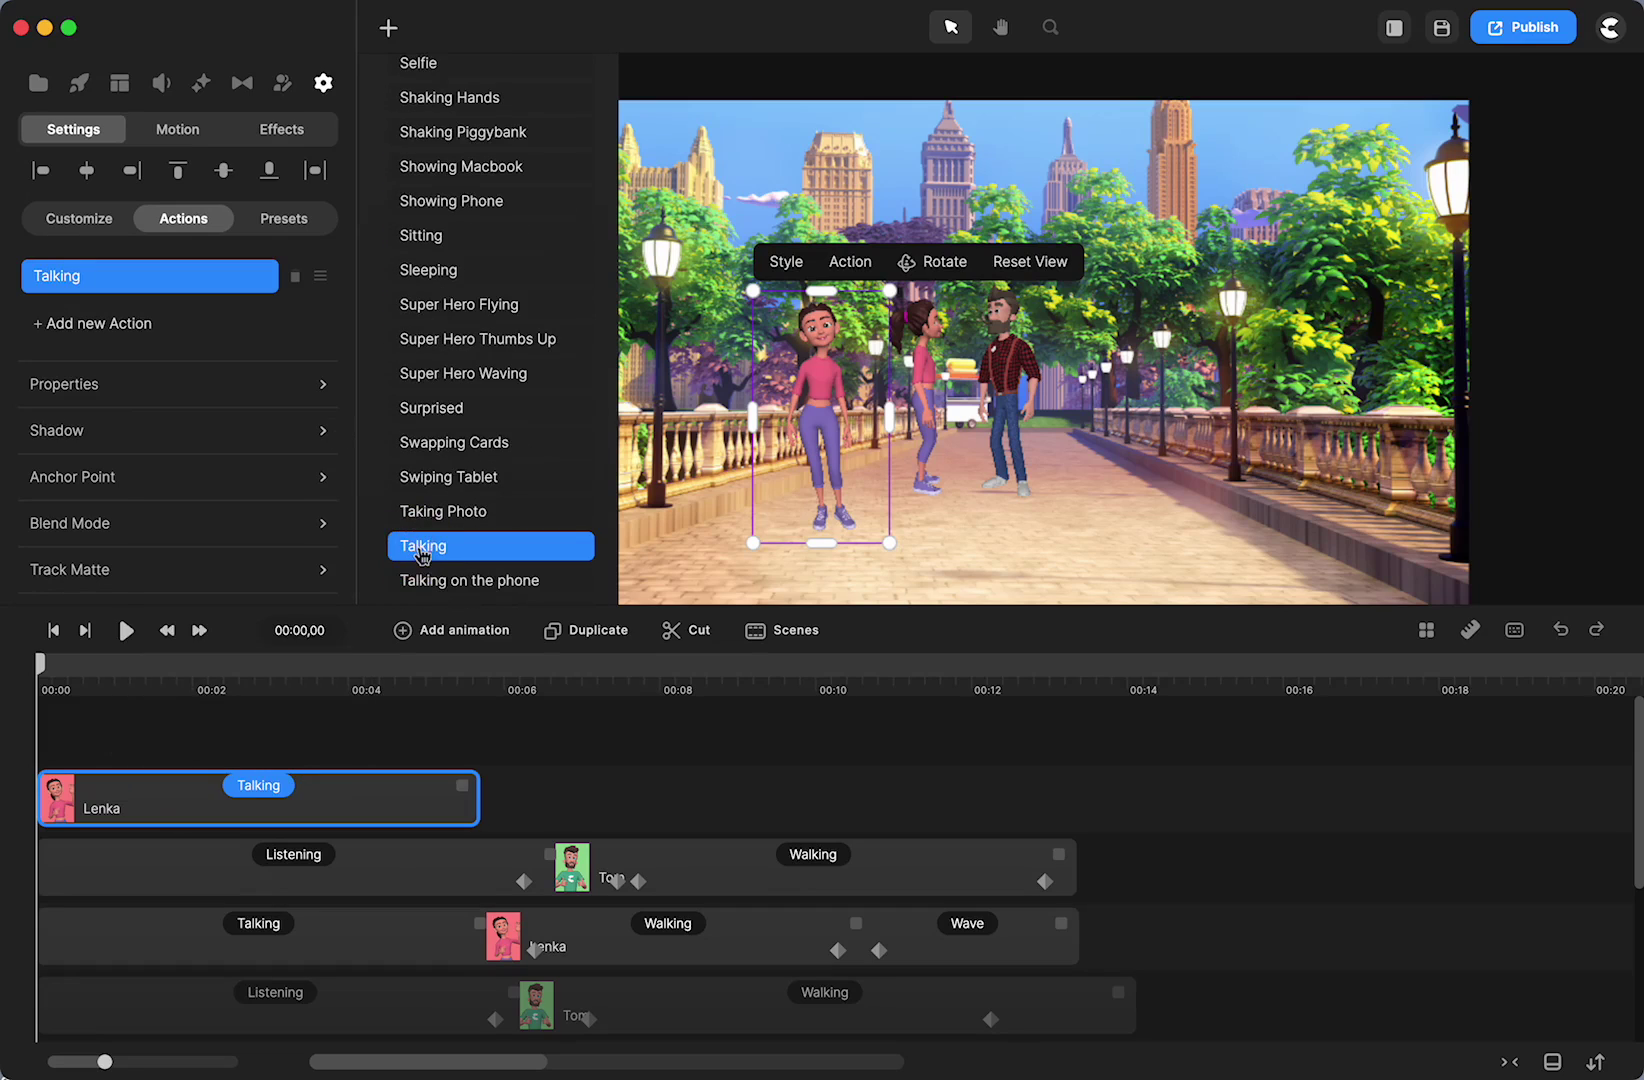
{"action": "left_click", "coordinate": [262, 786]}
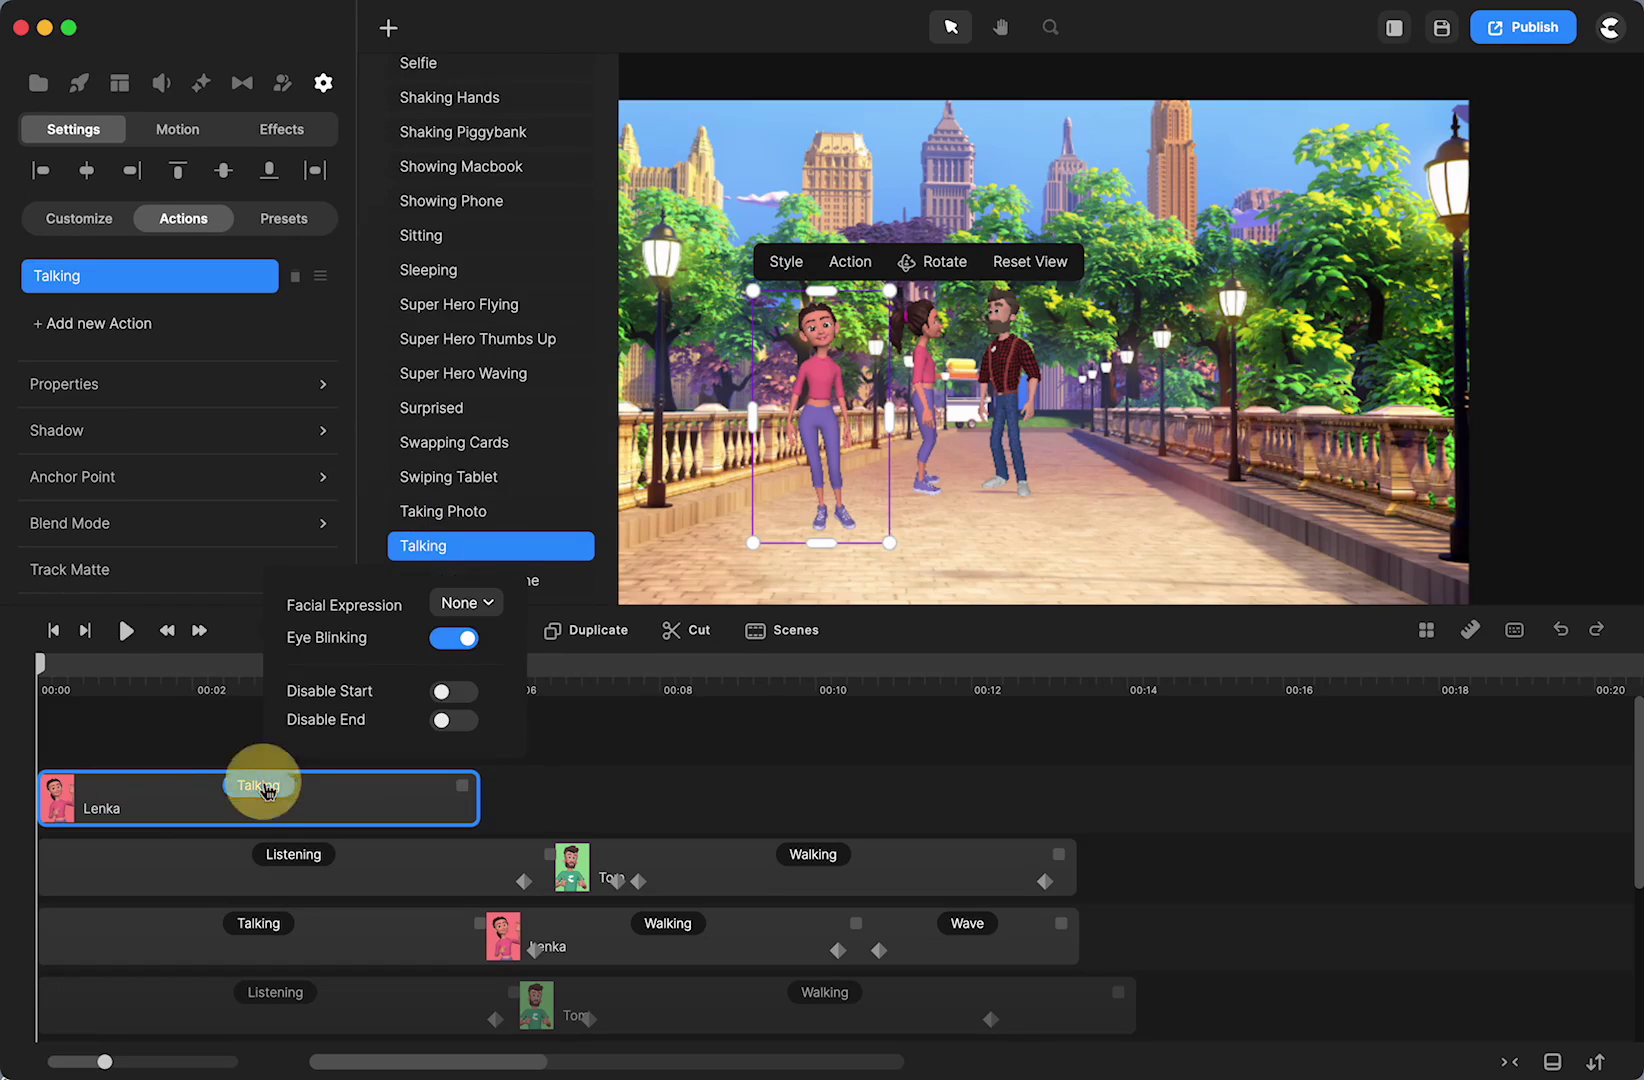
{"action": "left_click", "coordinate": [441, 693]}
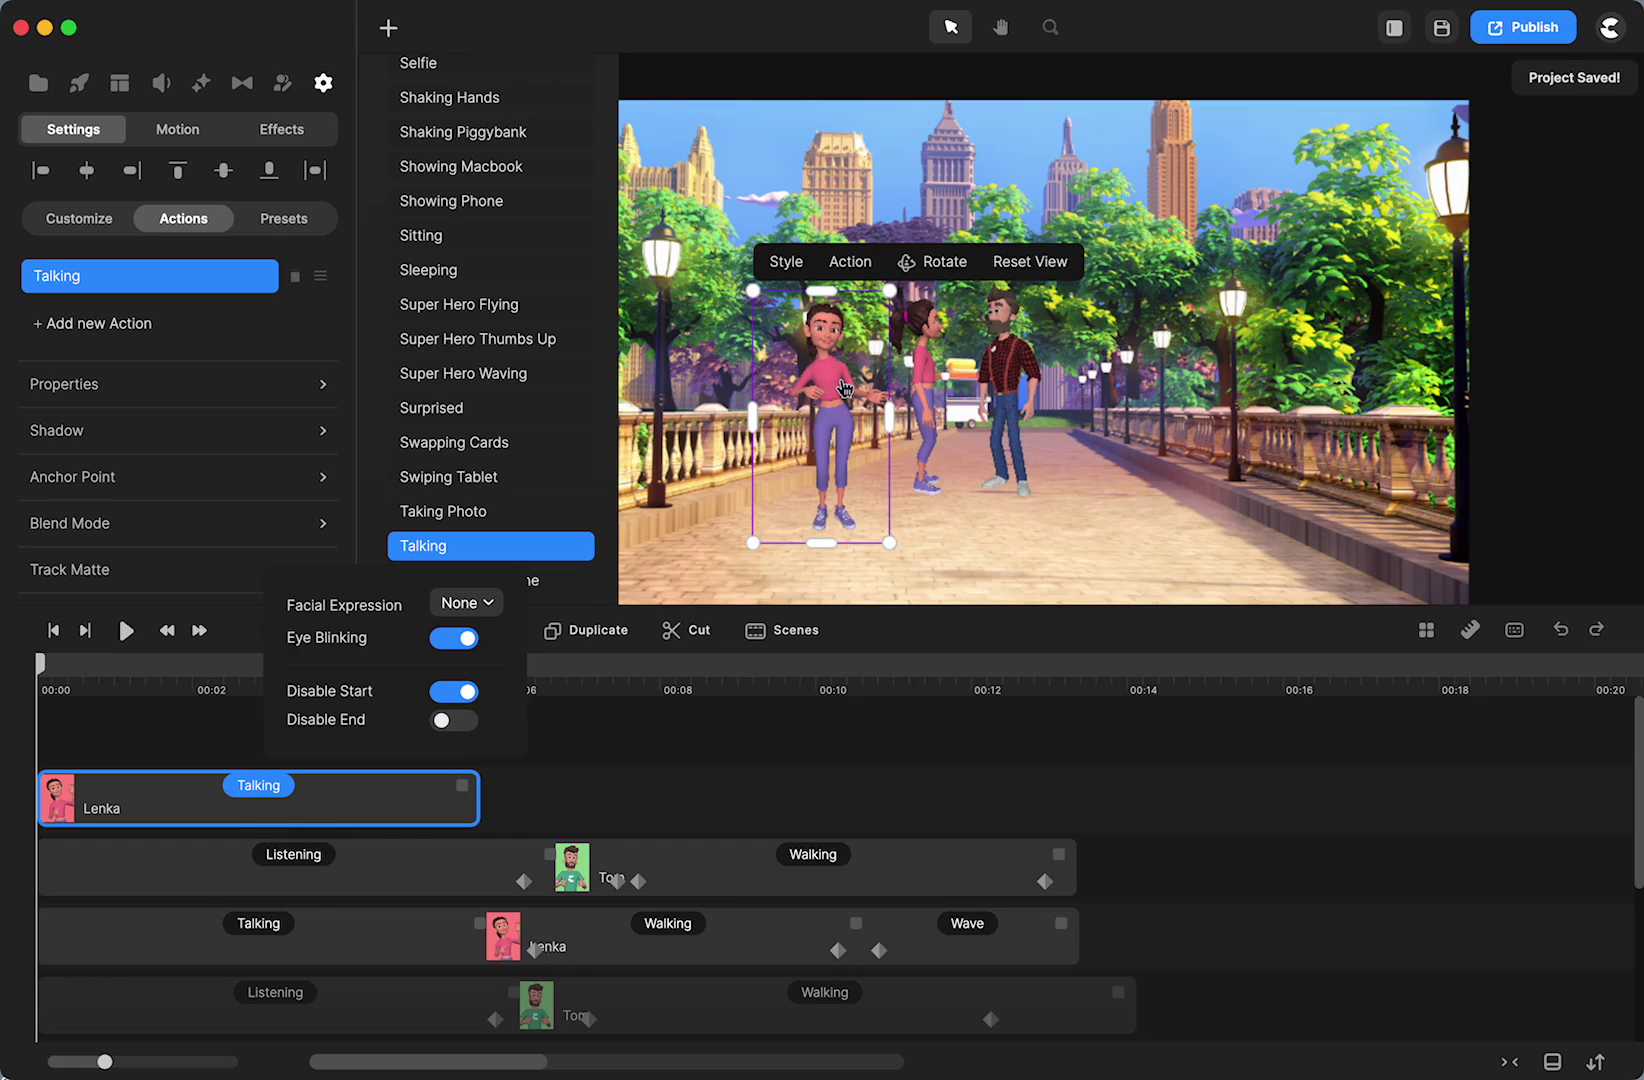
Rotate Lenka to face right toward Tom.
{"action": "left_click", "coordinate": [958, 264]}
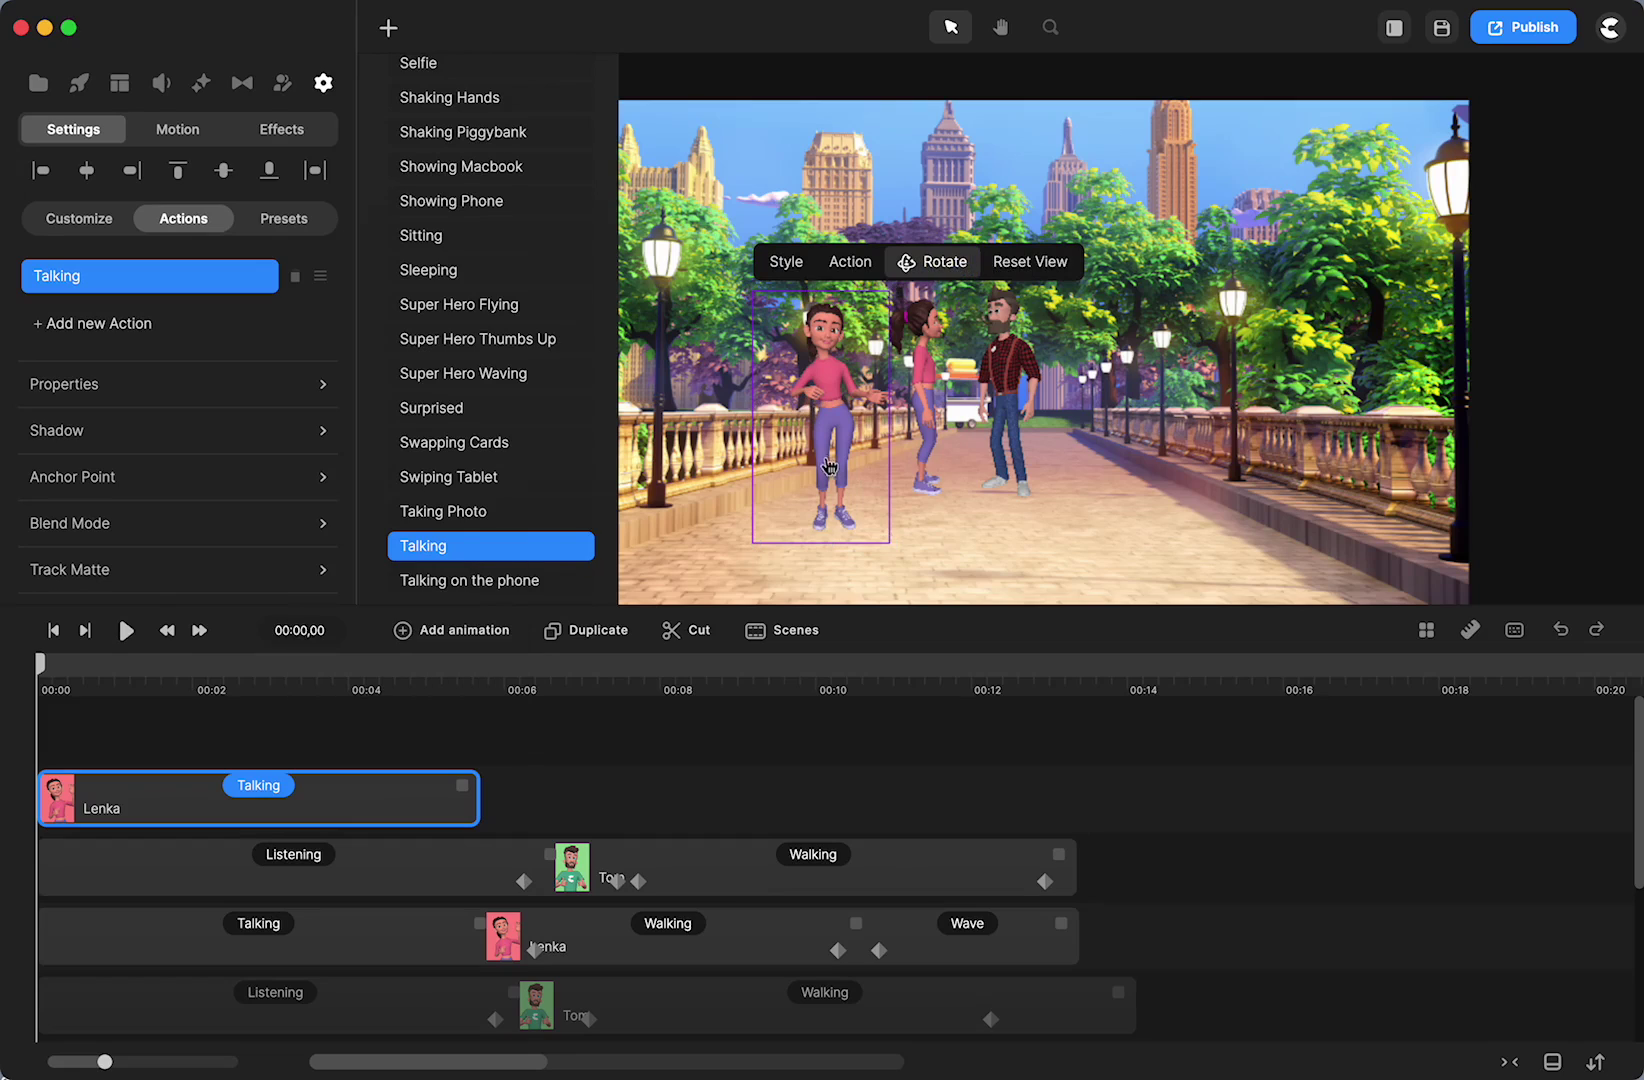
{"action": "left_click_drag", "start_coordinate": [827, 488], "coordinate": [946, 478]}
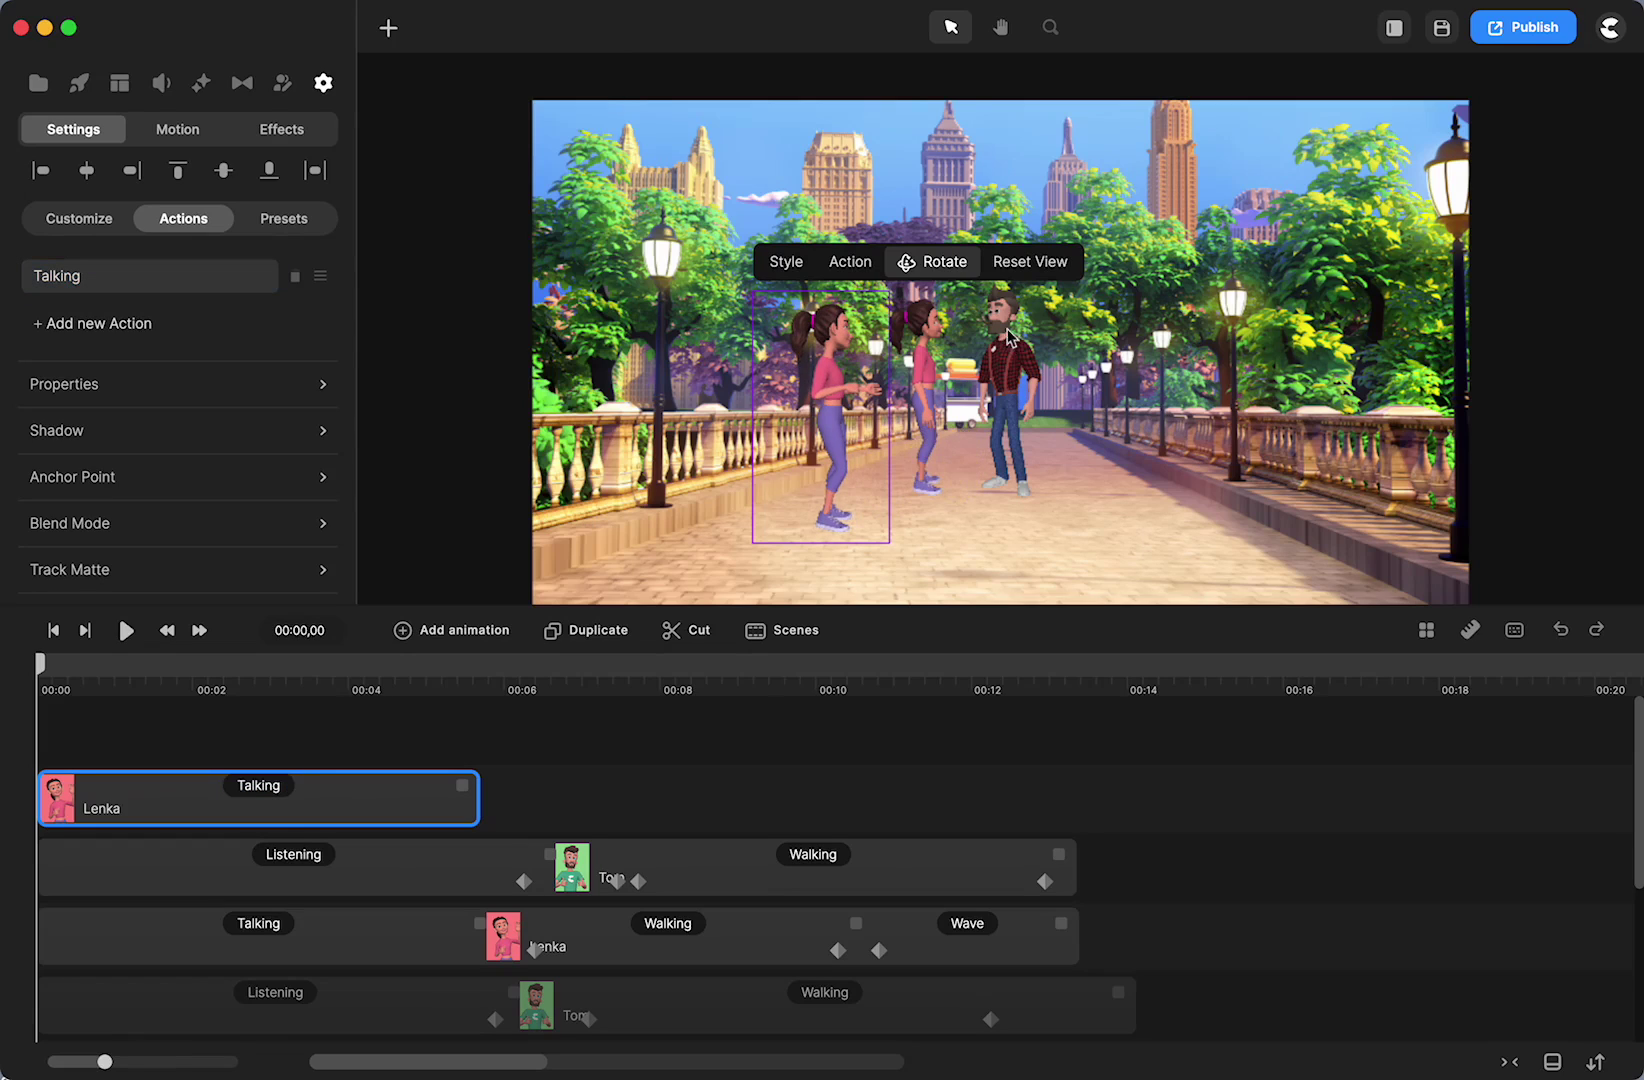
{"action": "left_click", "coordinate": [941, 268]}
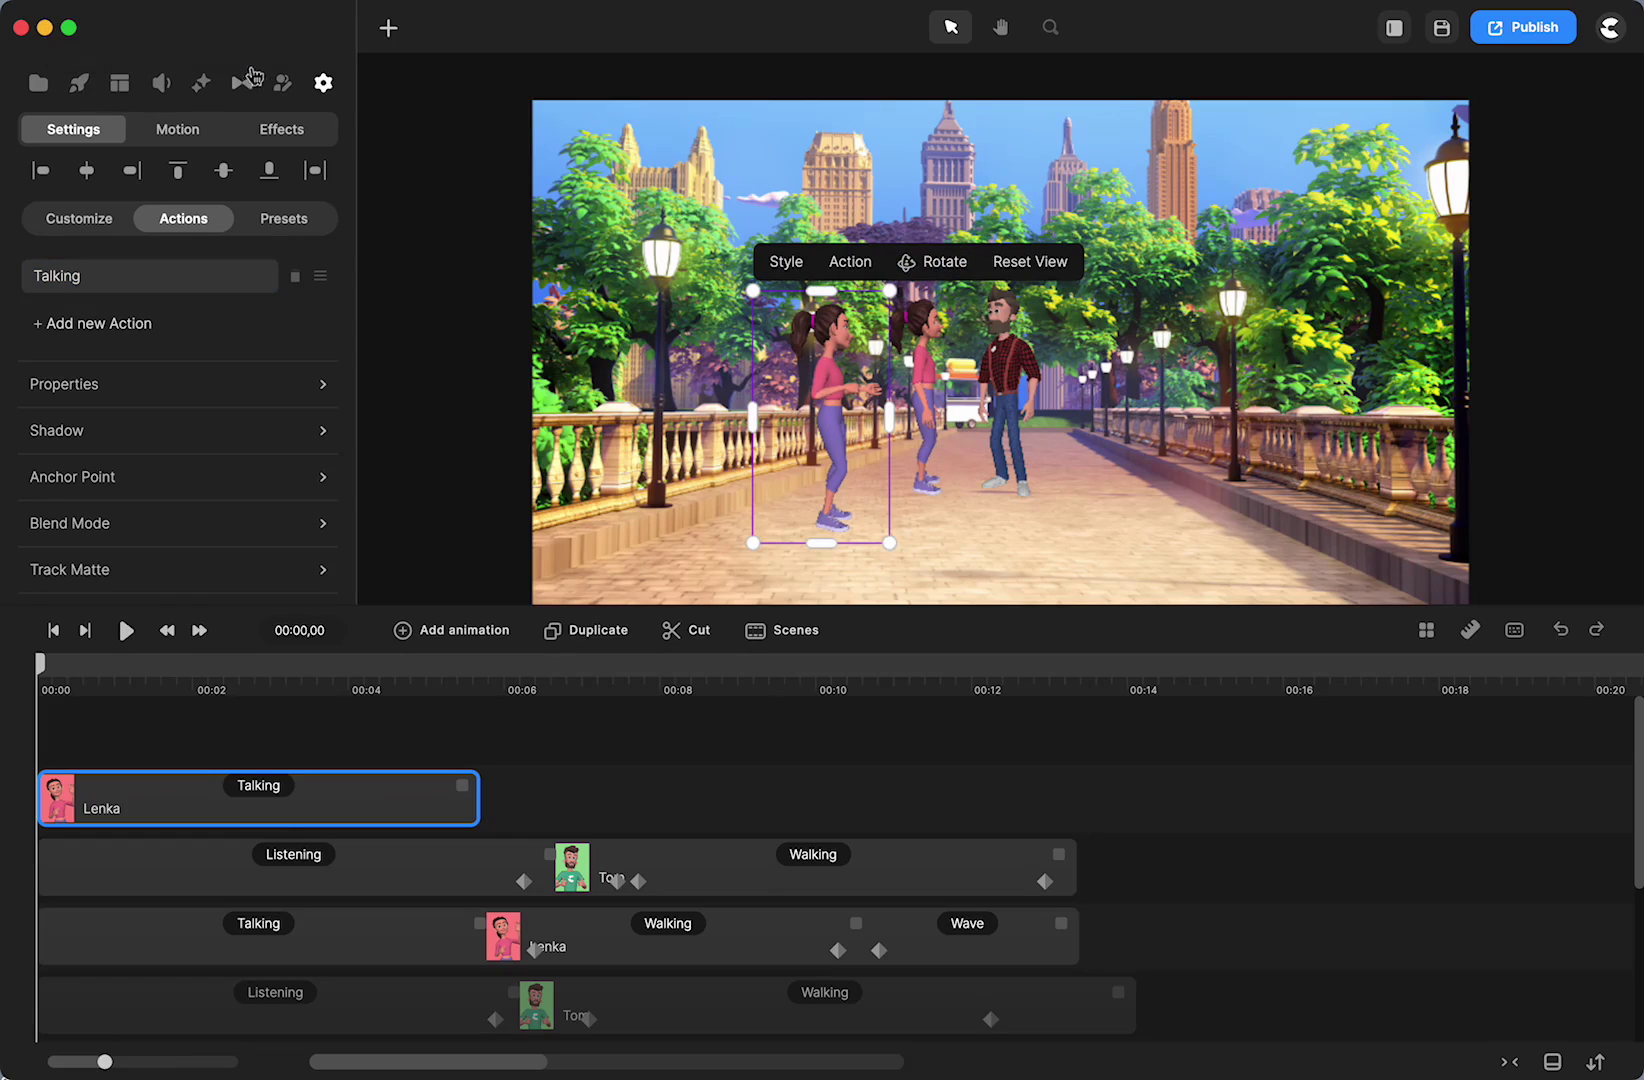
Add Tom from 3D Creator, shrink him and place him just right of the existing Tom.
{"action": "left_click", "coordinate": [282, 83]}
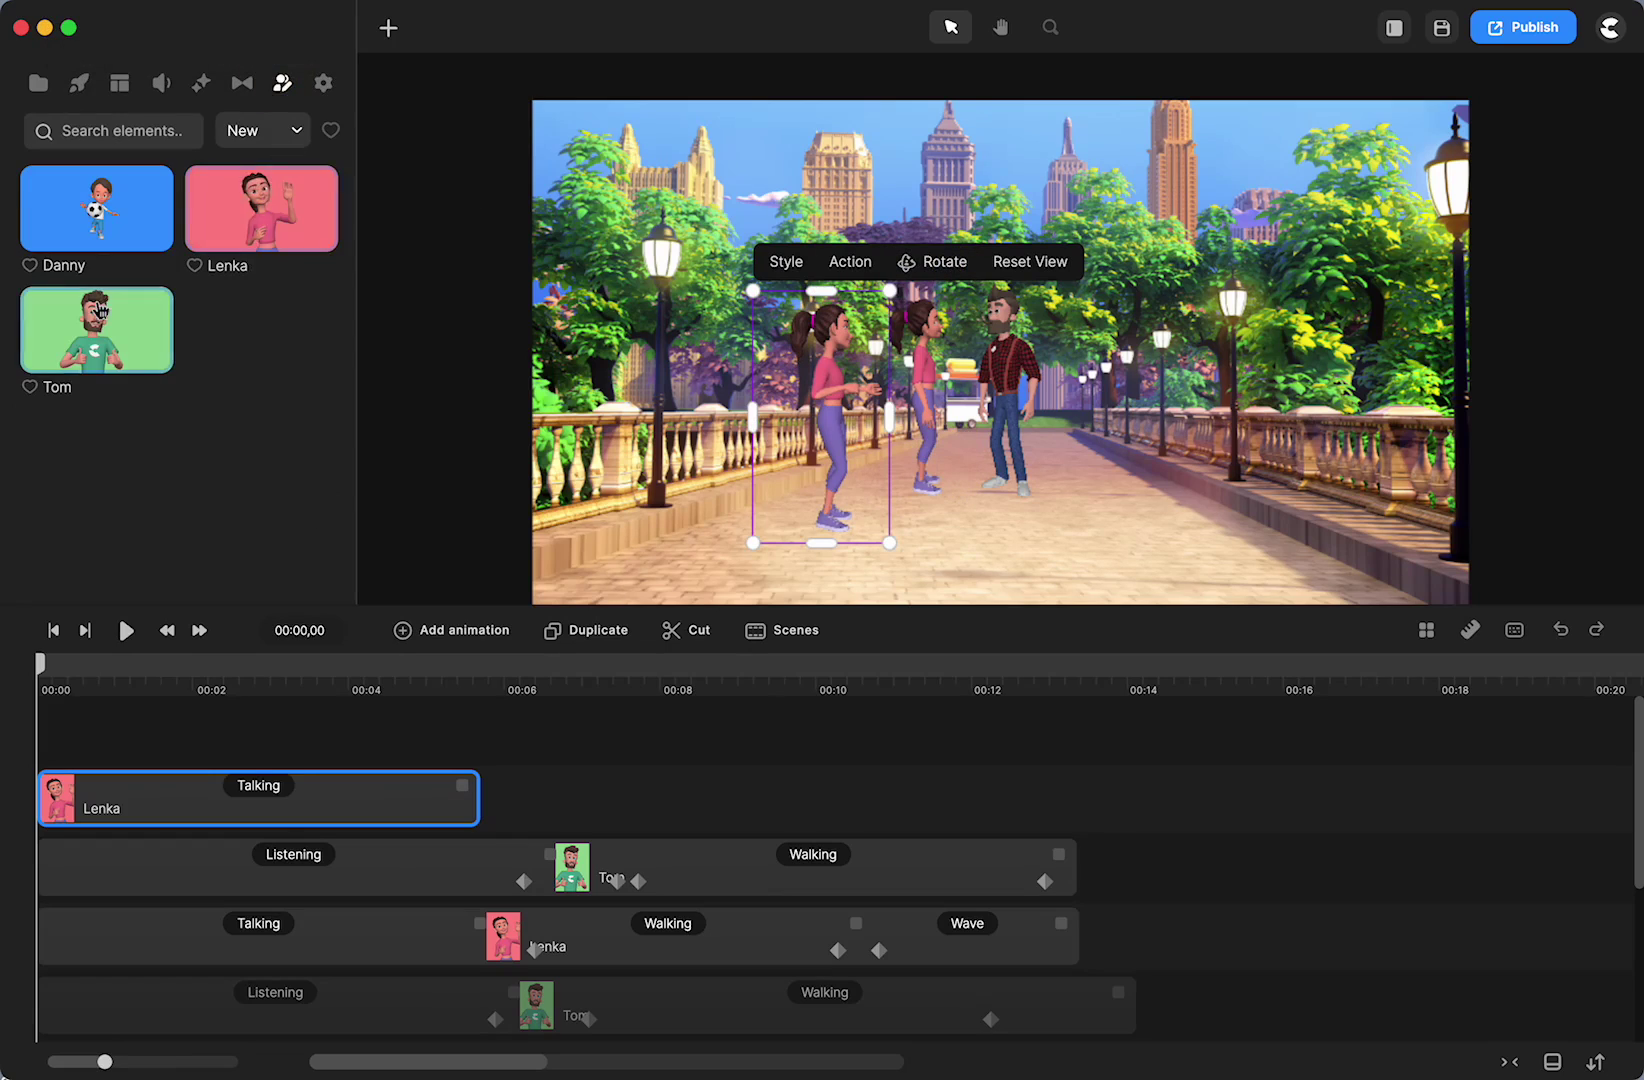
{"action": "left_click_drag", "start_coordinate": [96, 330], "coordinate": [1112, 463]}
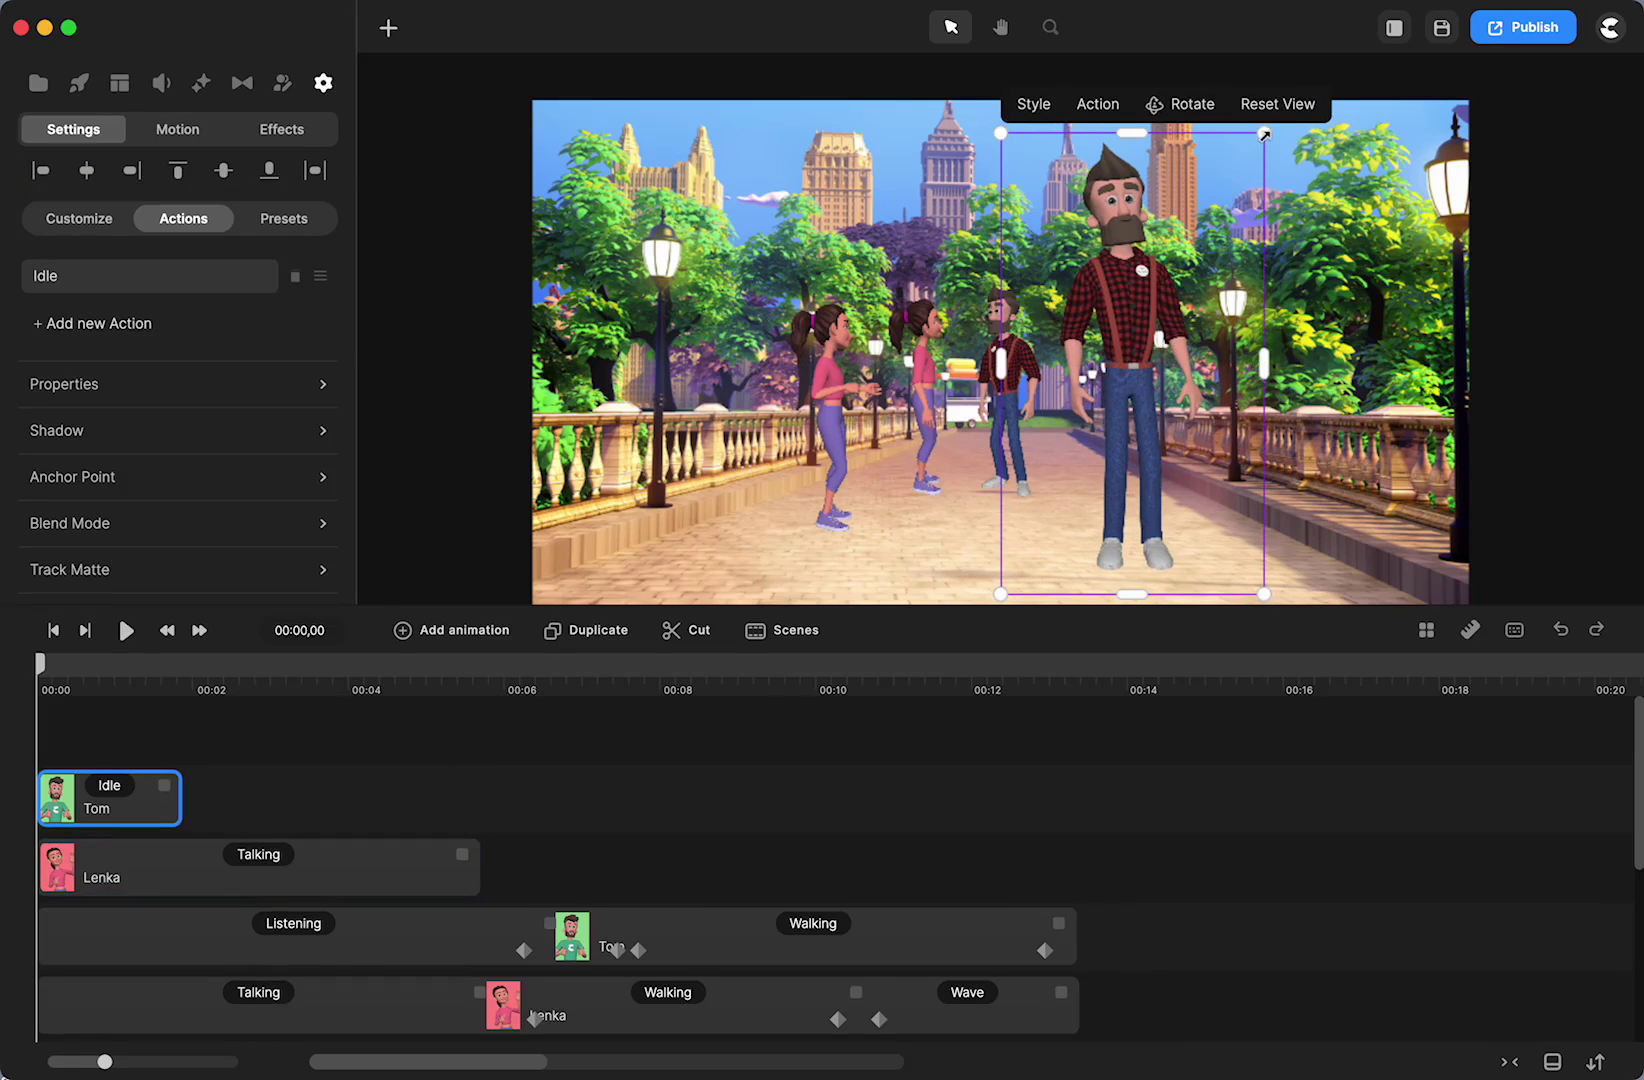
{"action": "left_click_drag", "start_coordinate": [1264, 135], "coordinate": [1150, 320]}
{"action": "left_click_drag", "start_coordinate": [1075, 445], "coordinate": [1097, 397]}
{"action": "left_click_drag", "start_coordinate": [1172, 274], "coordinate": [1165, 285]}
{"action": "left_click_drag", "start_coordinate": [1099, 412], "coordinate": [904, 409]}
{"action": "left_click_drag", "start_coordinate": [997, 268], "coordinate": [980, 276]}
{"action": "left_click_drag", "start_coordinate": [906, 402], "coordinate": [1100, 401]}
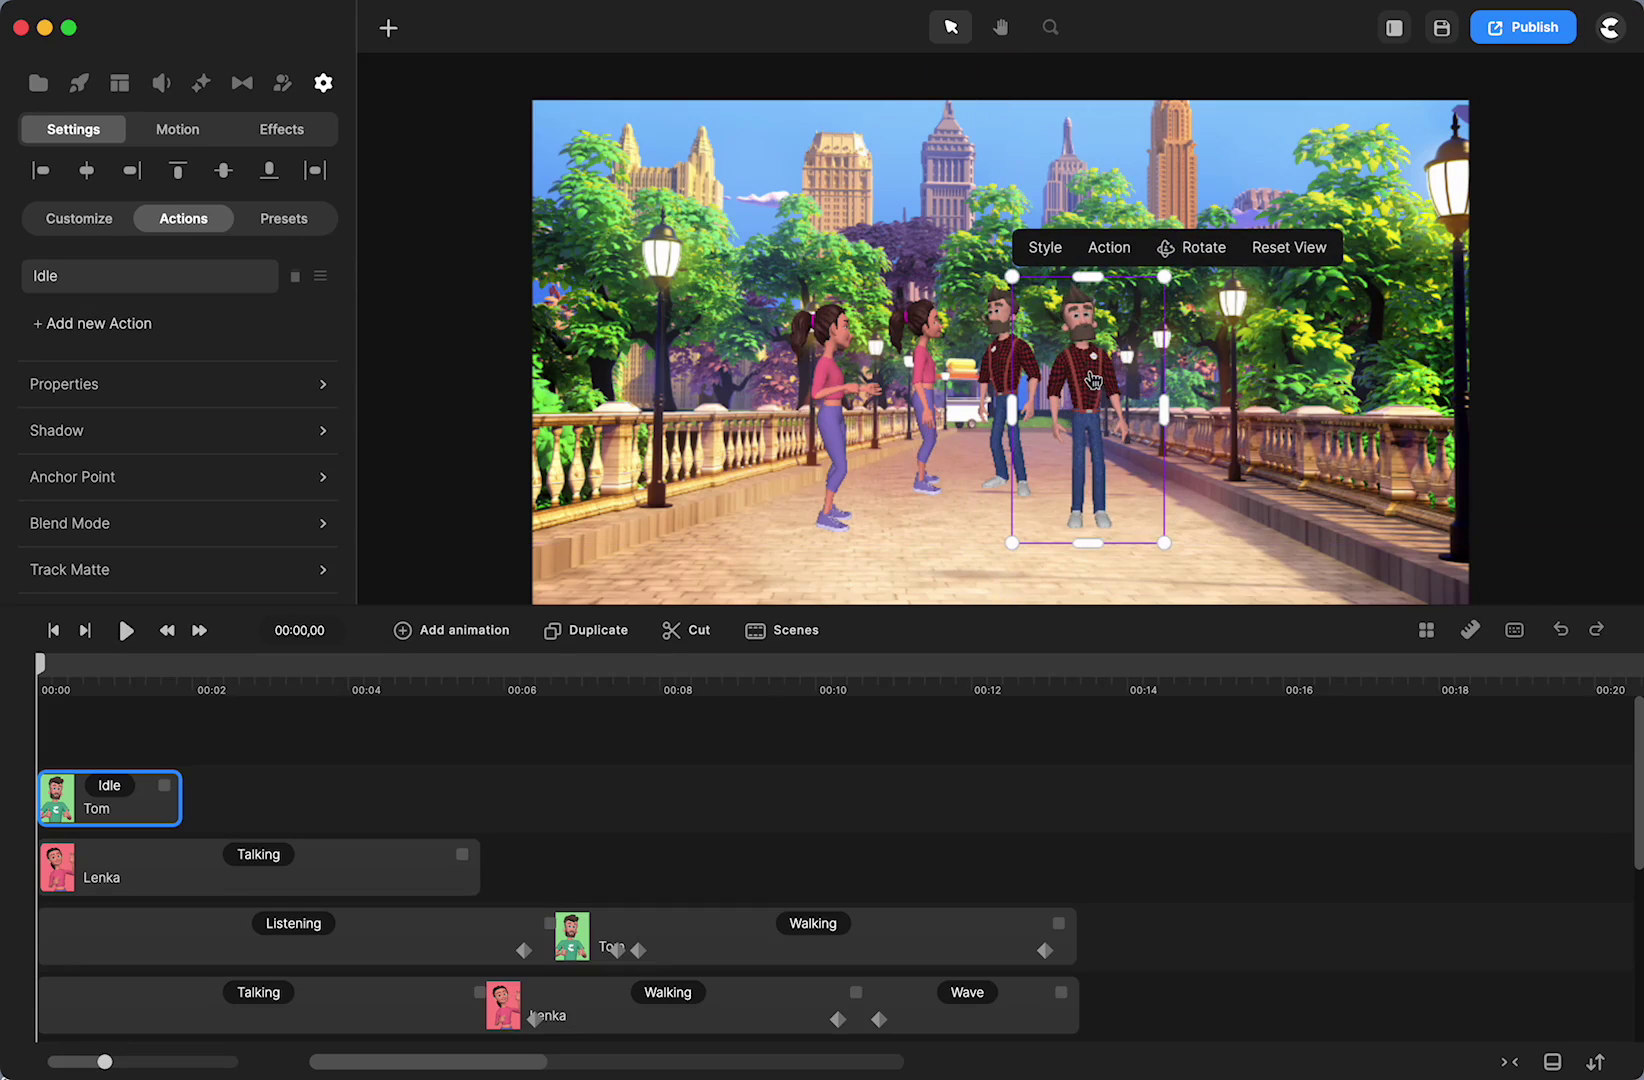
Change the new Tom's action to Listening with Disable Start enabled.
{"action": "left_click", "coordinate": [110, 785]}
{"action": "scroll", "coordinate": [433, 381], "scroll_direction": "down", "scroll_amount": 1}
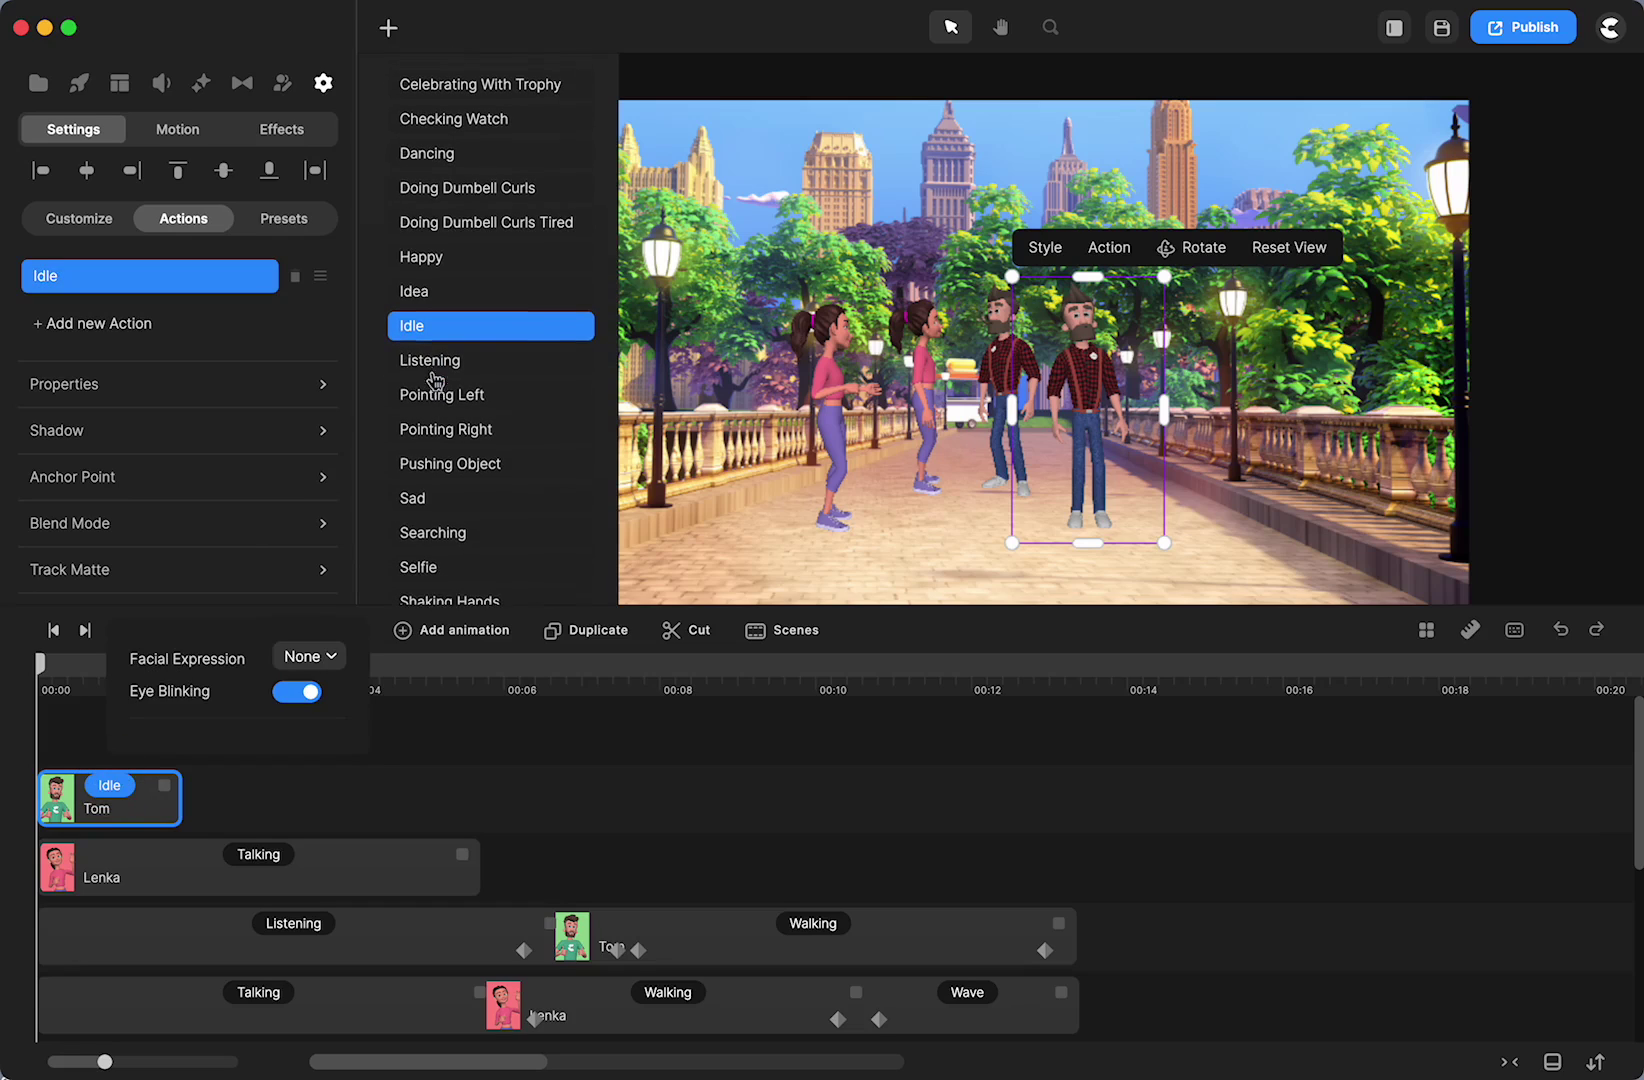
{"action": "scroll", "coordinate": [430, 220], "scroll_direction": "down", "scroll_amount": 1}
{"action": "left_click", "coordinate": [440, 324]}
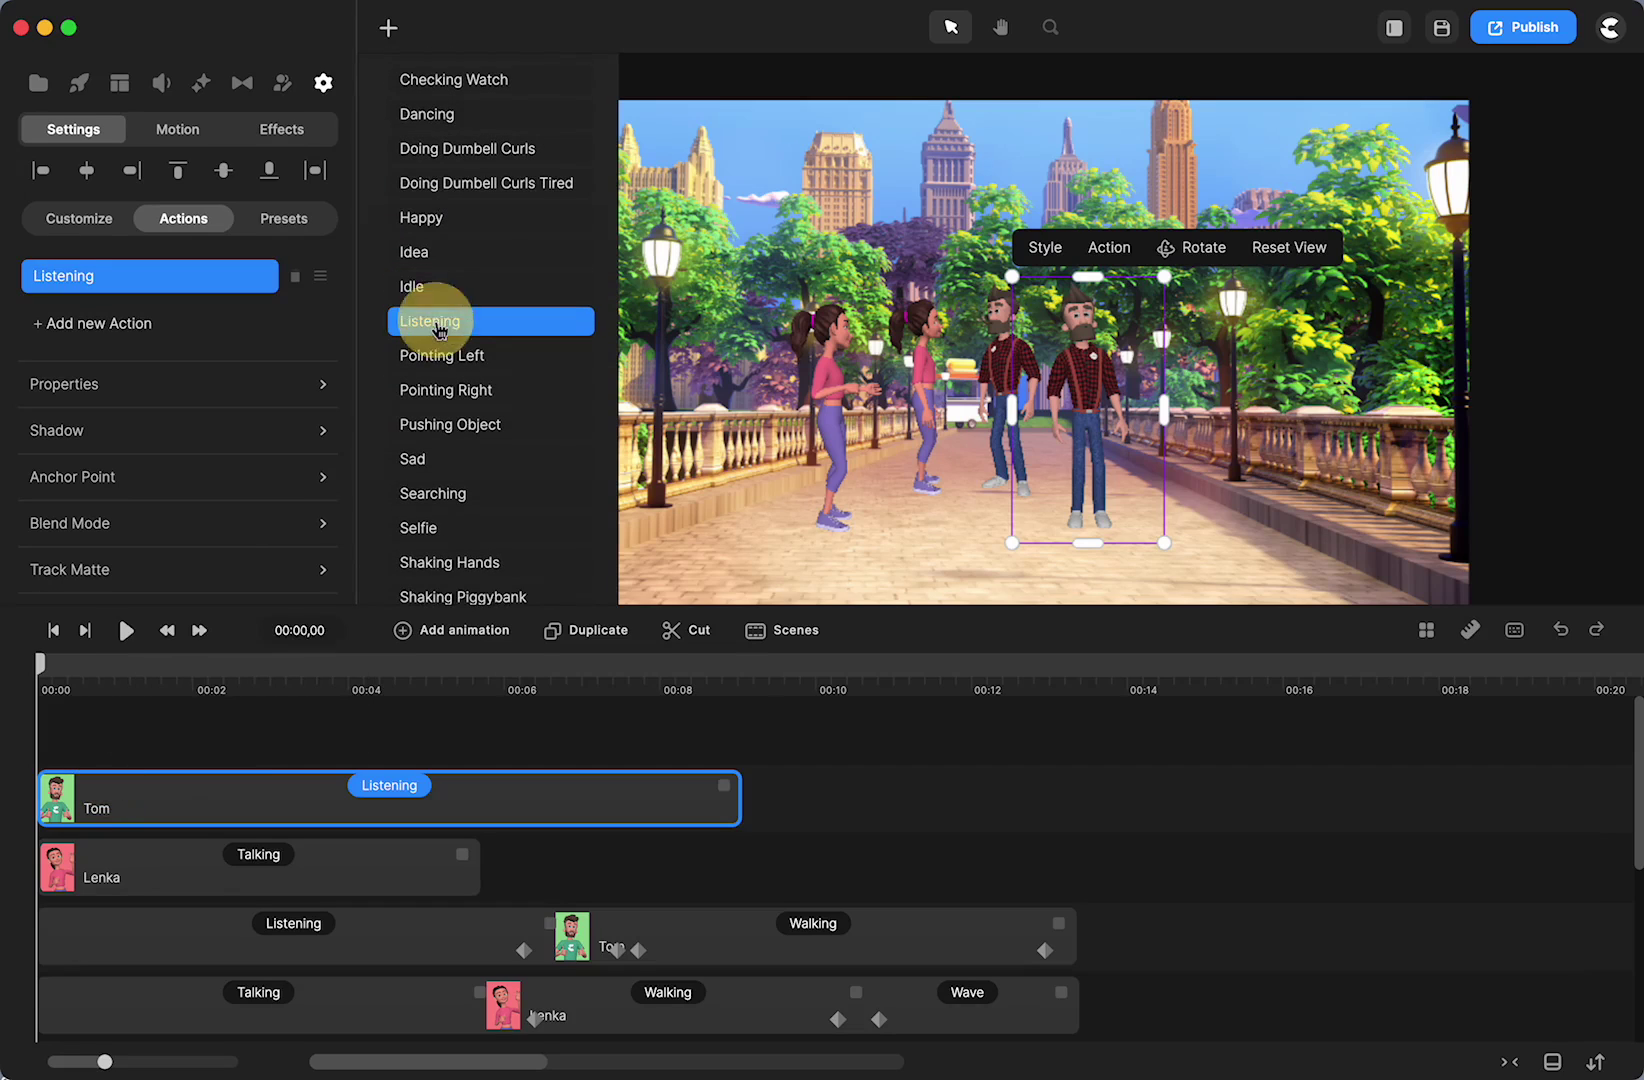
{"action": "left_click", "coordinate": [385, 788]}
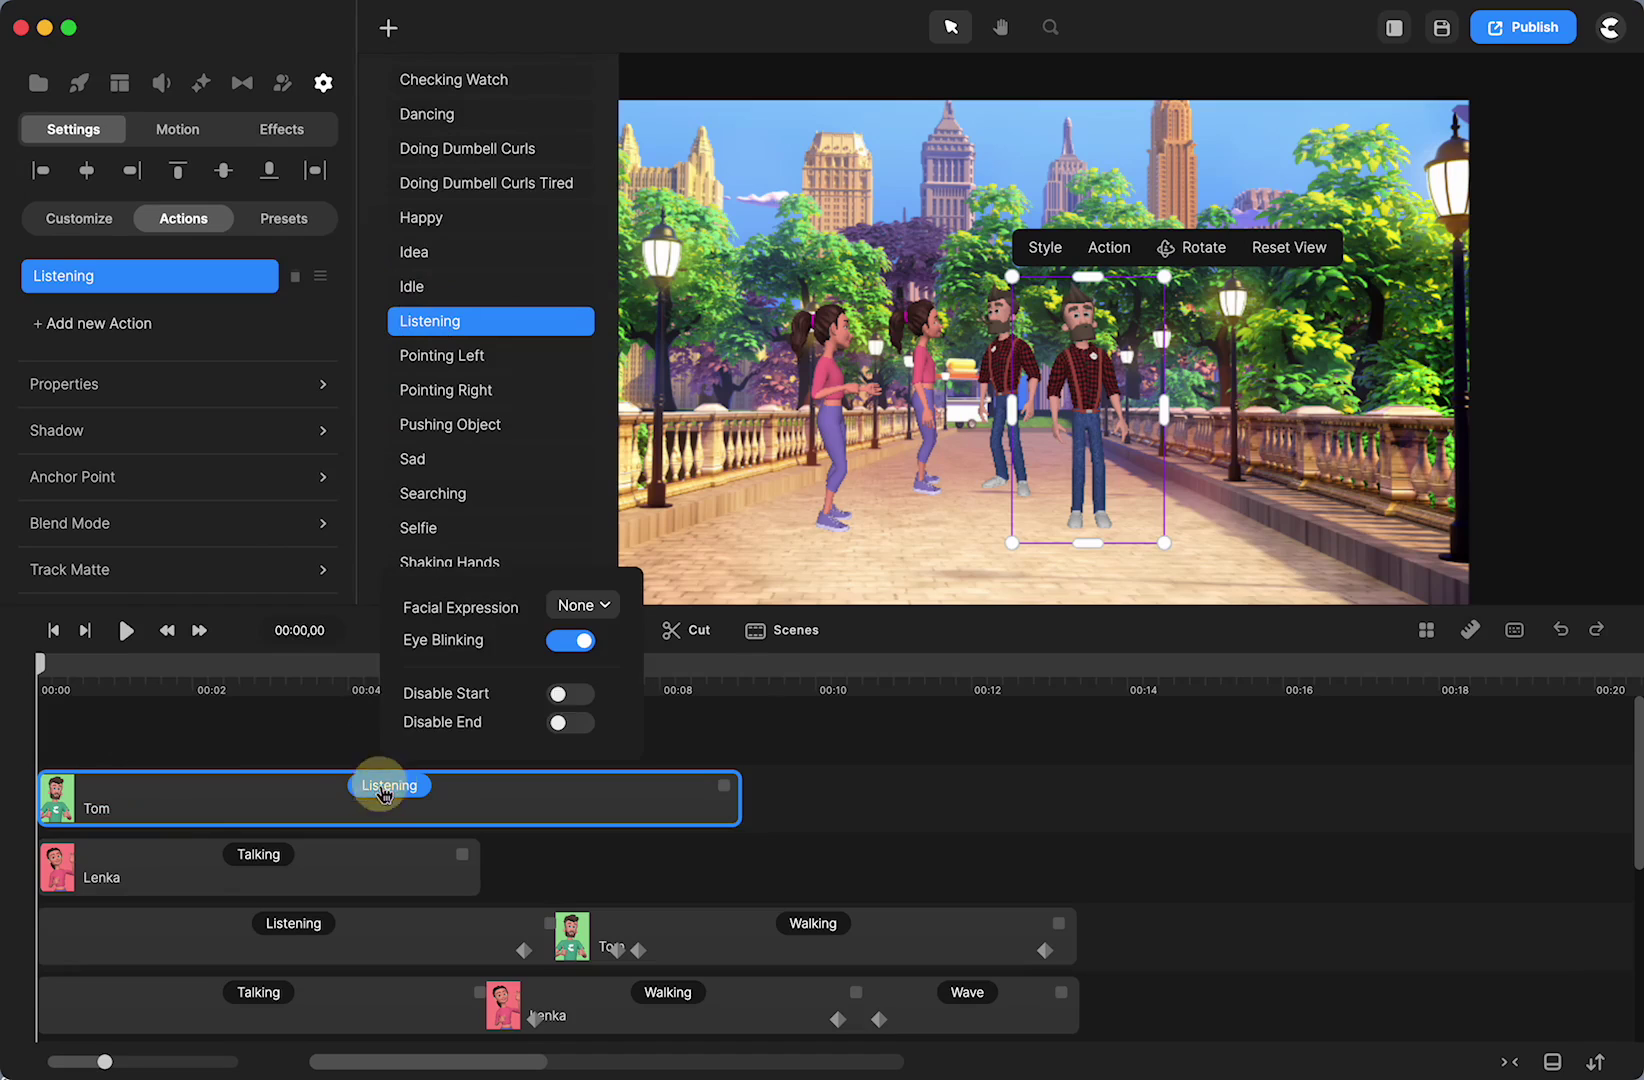
{"action": "left_click", "coordinate": [560, 697]}
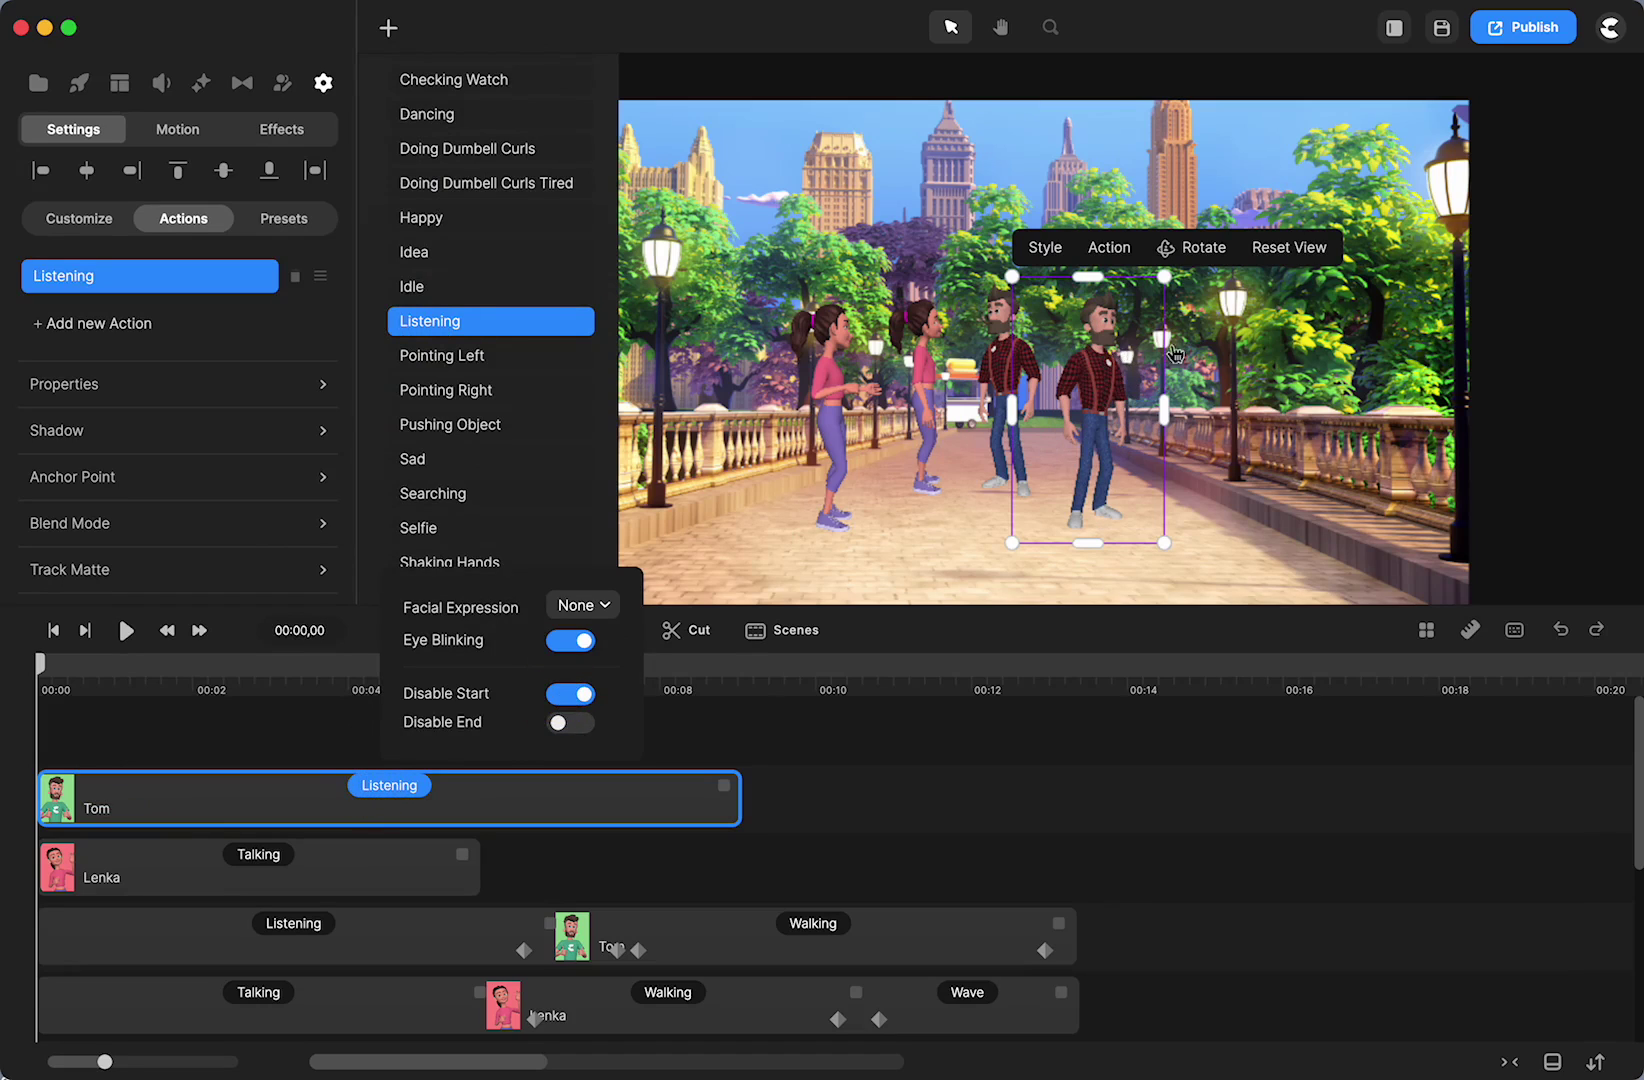
Flip Tom horizontally to face left and nudge his position slightly.
{"action": "left_click", "coordinate": [265, 391]}
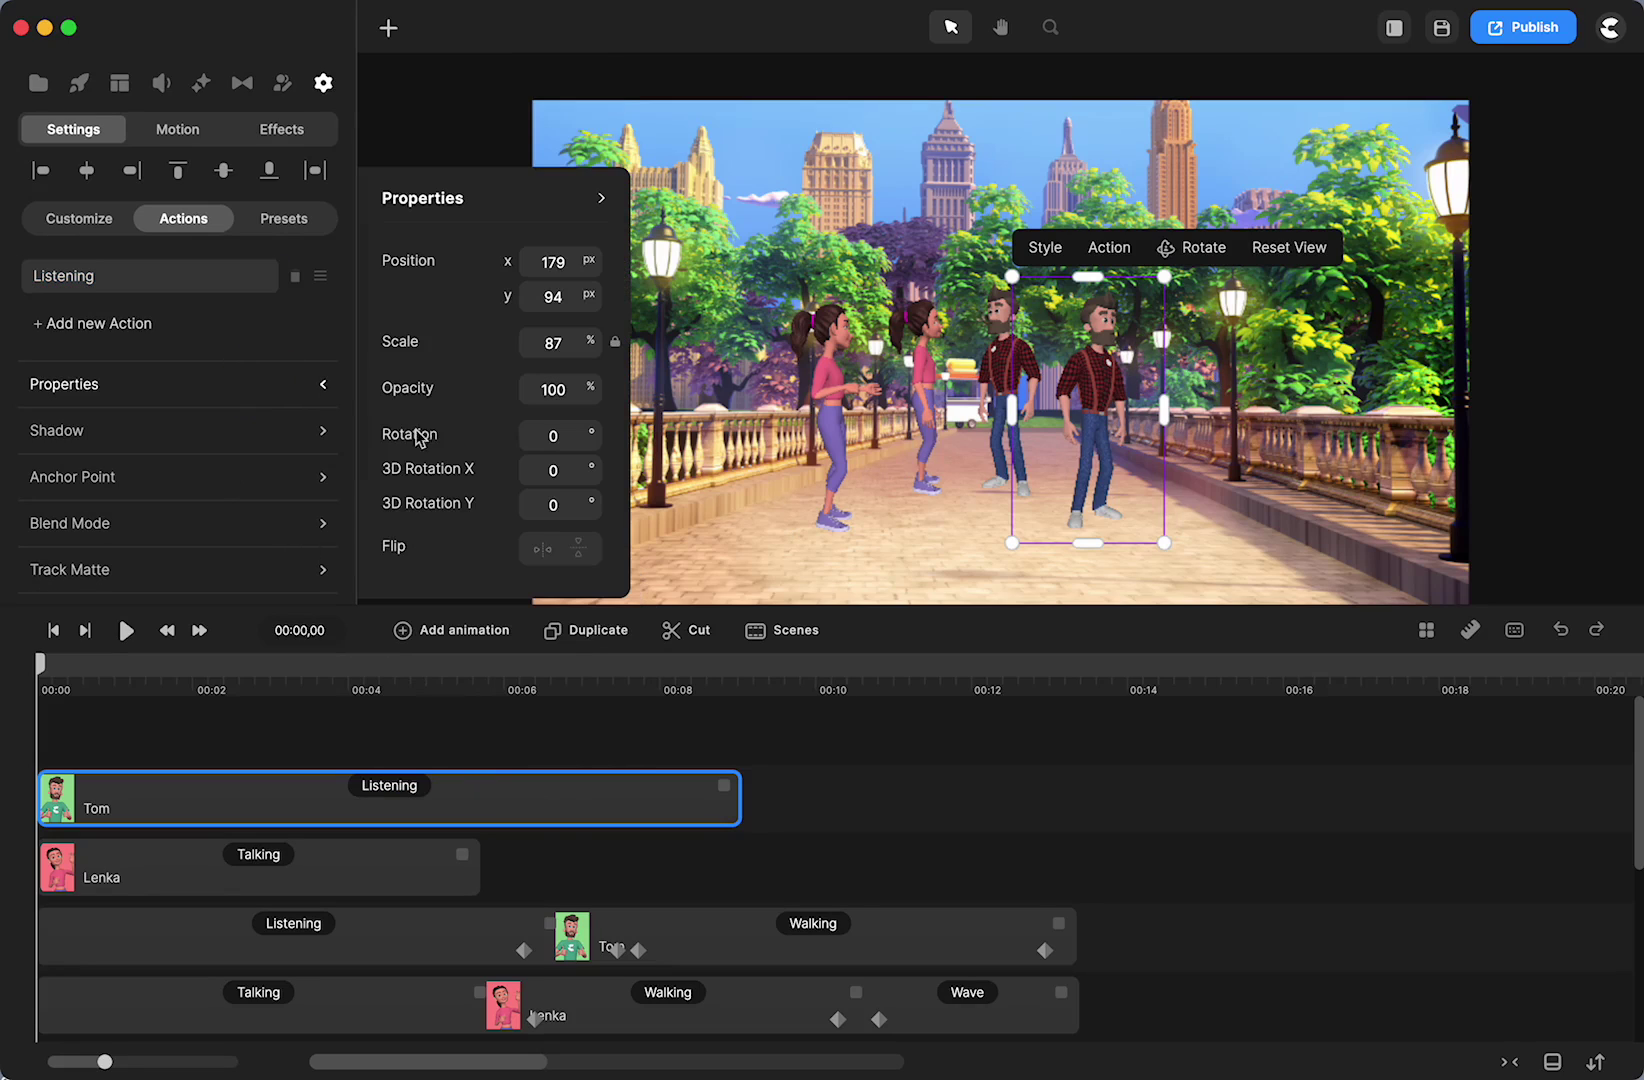
{"action": "left_click", "coordinate": [542, 553]}
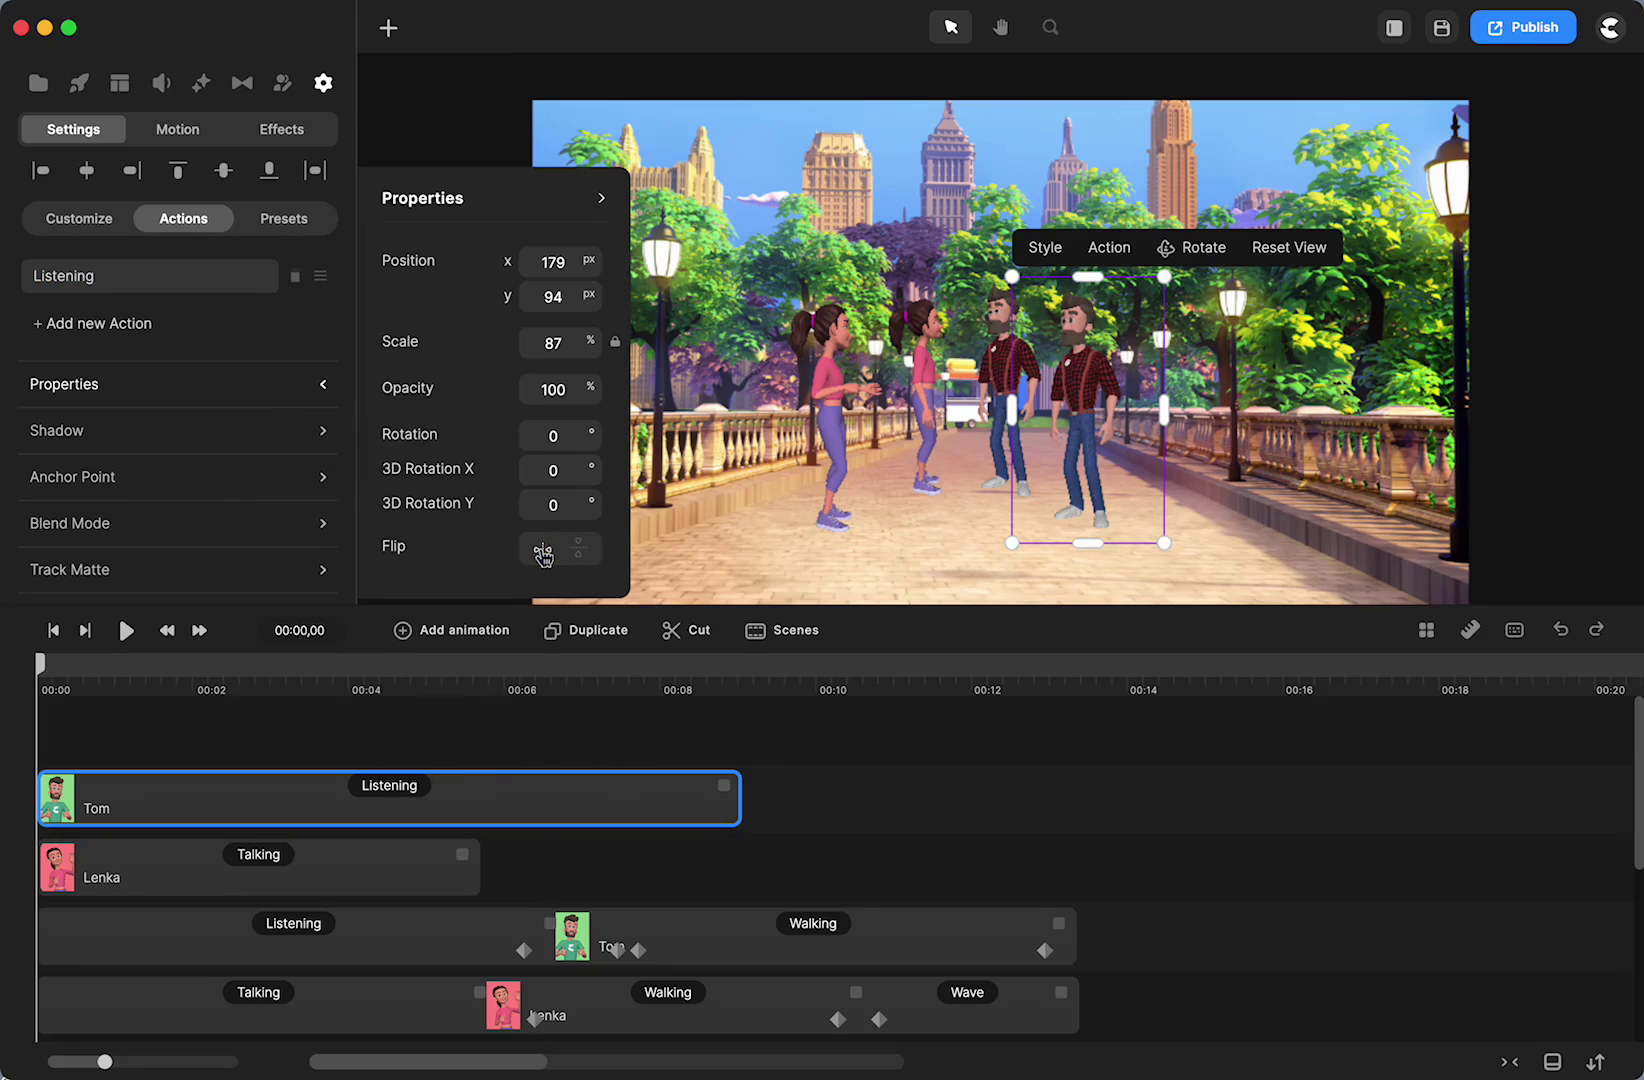
{"action": "left_click_drag", "start_coordinate": [1090, 413], "coordinate": [1143, 408]}
{"action": "left_click", "coordinate": [1222, 247]}
{"action": "left_click", "coordinate": [1222, 250]}
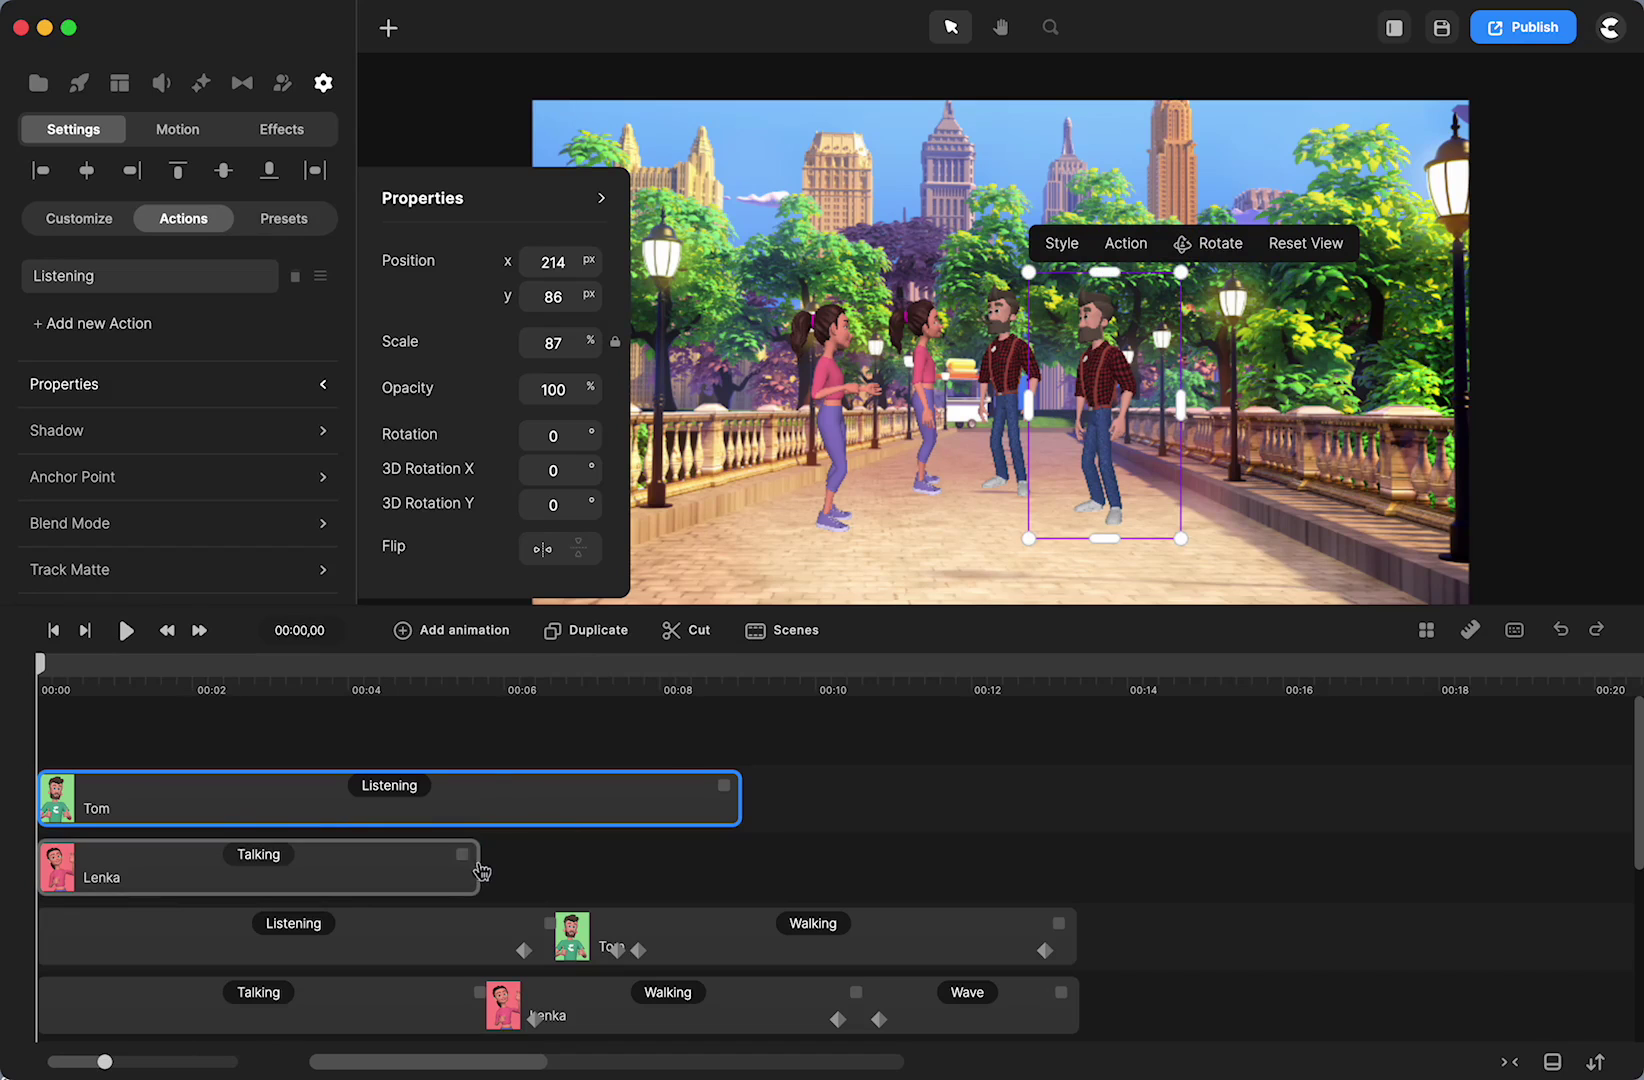
Preview the scene and set the playhead to 00:05,00.
{"action": "left_click", "coordinate": [125, 631]}
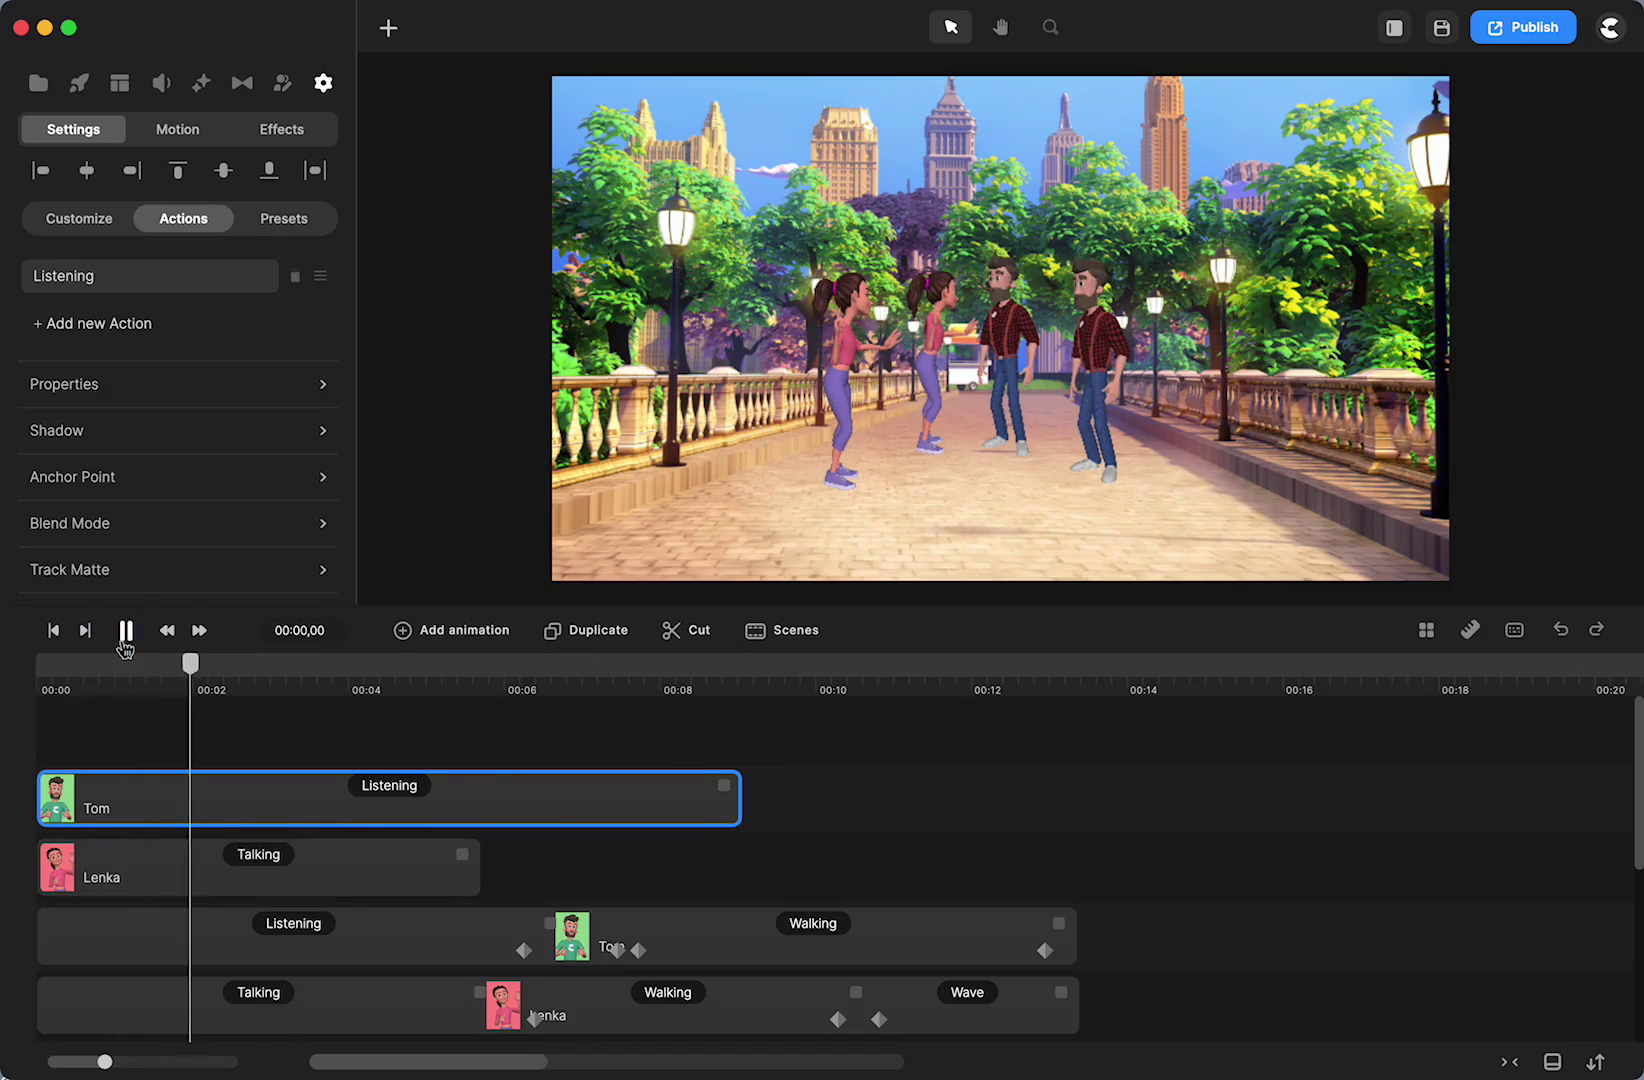
{"action": "left_click", "coordinate": [125, 635]}
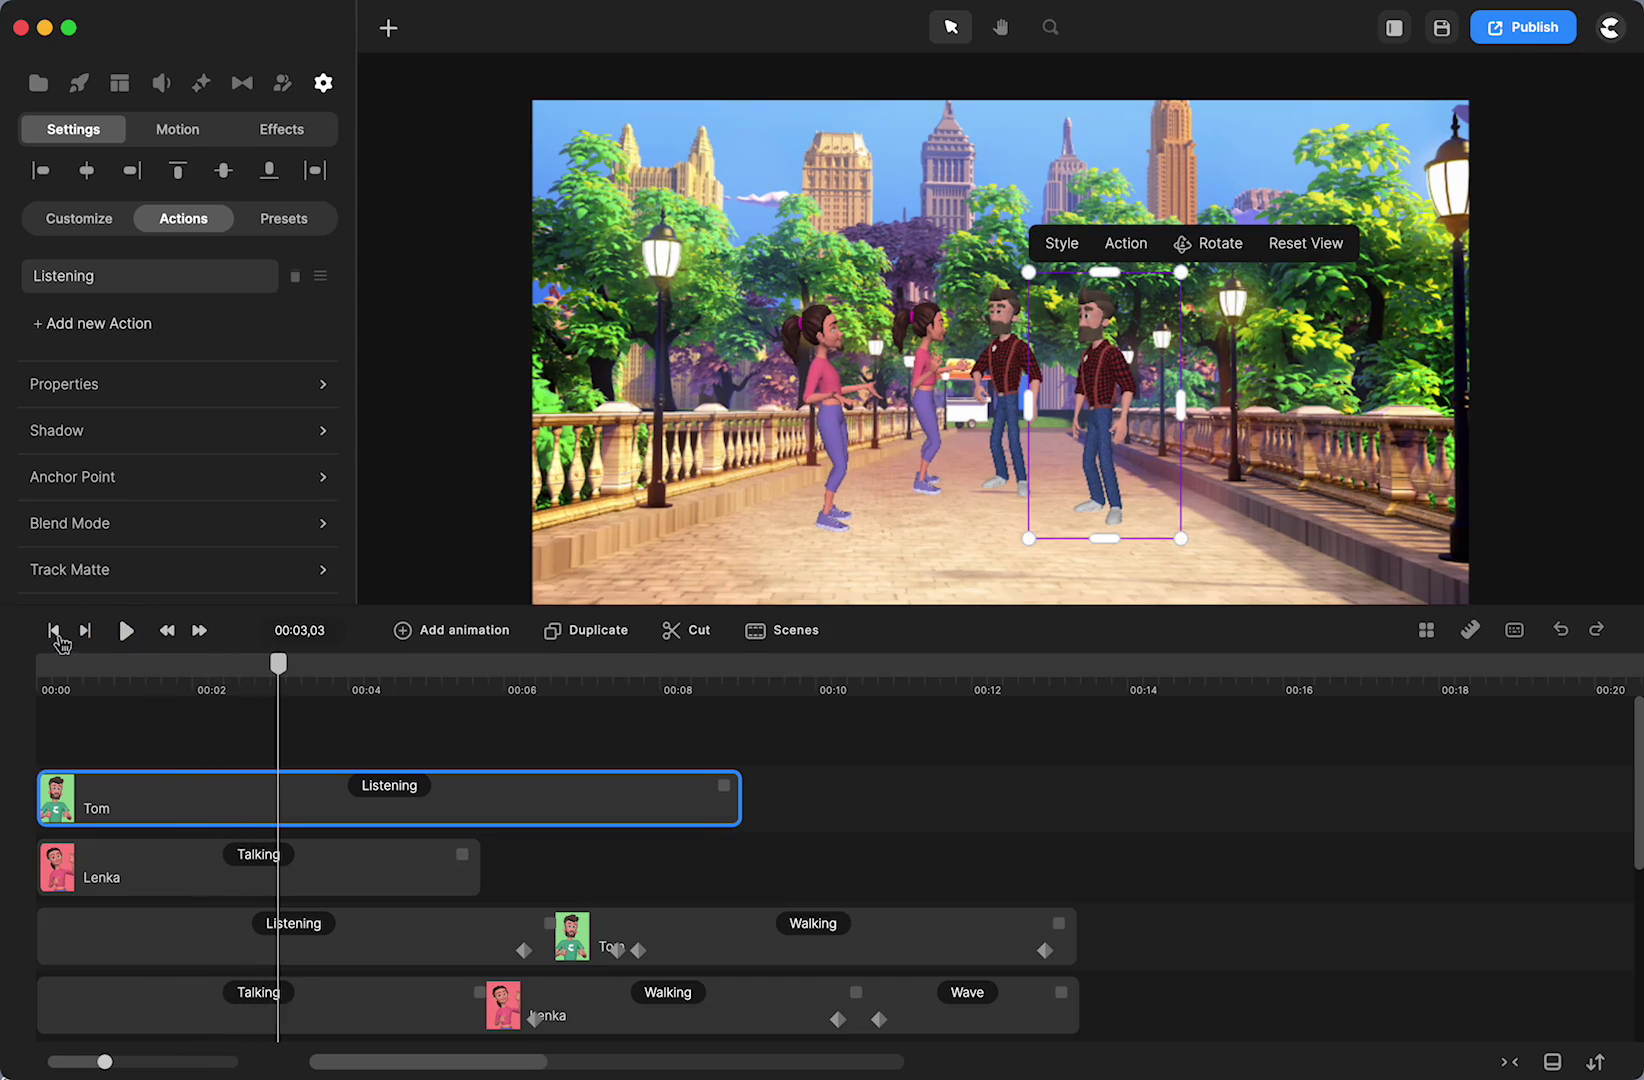
{"action": "left_click_drag", "start_coordinate": [278, 665], "coordinate": [415, 722]}
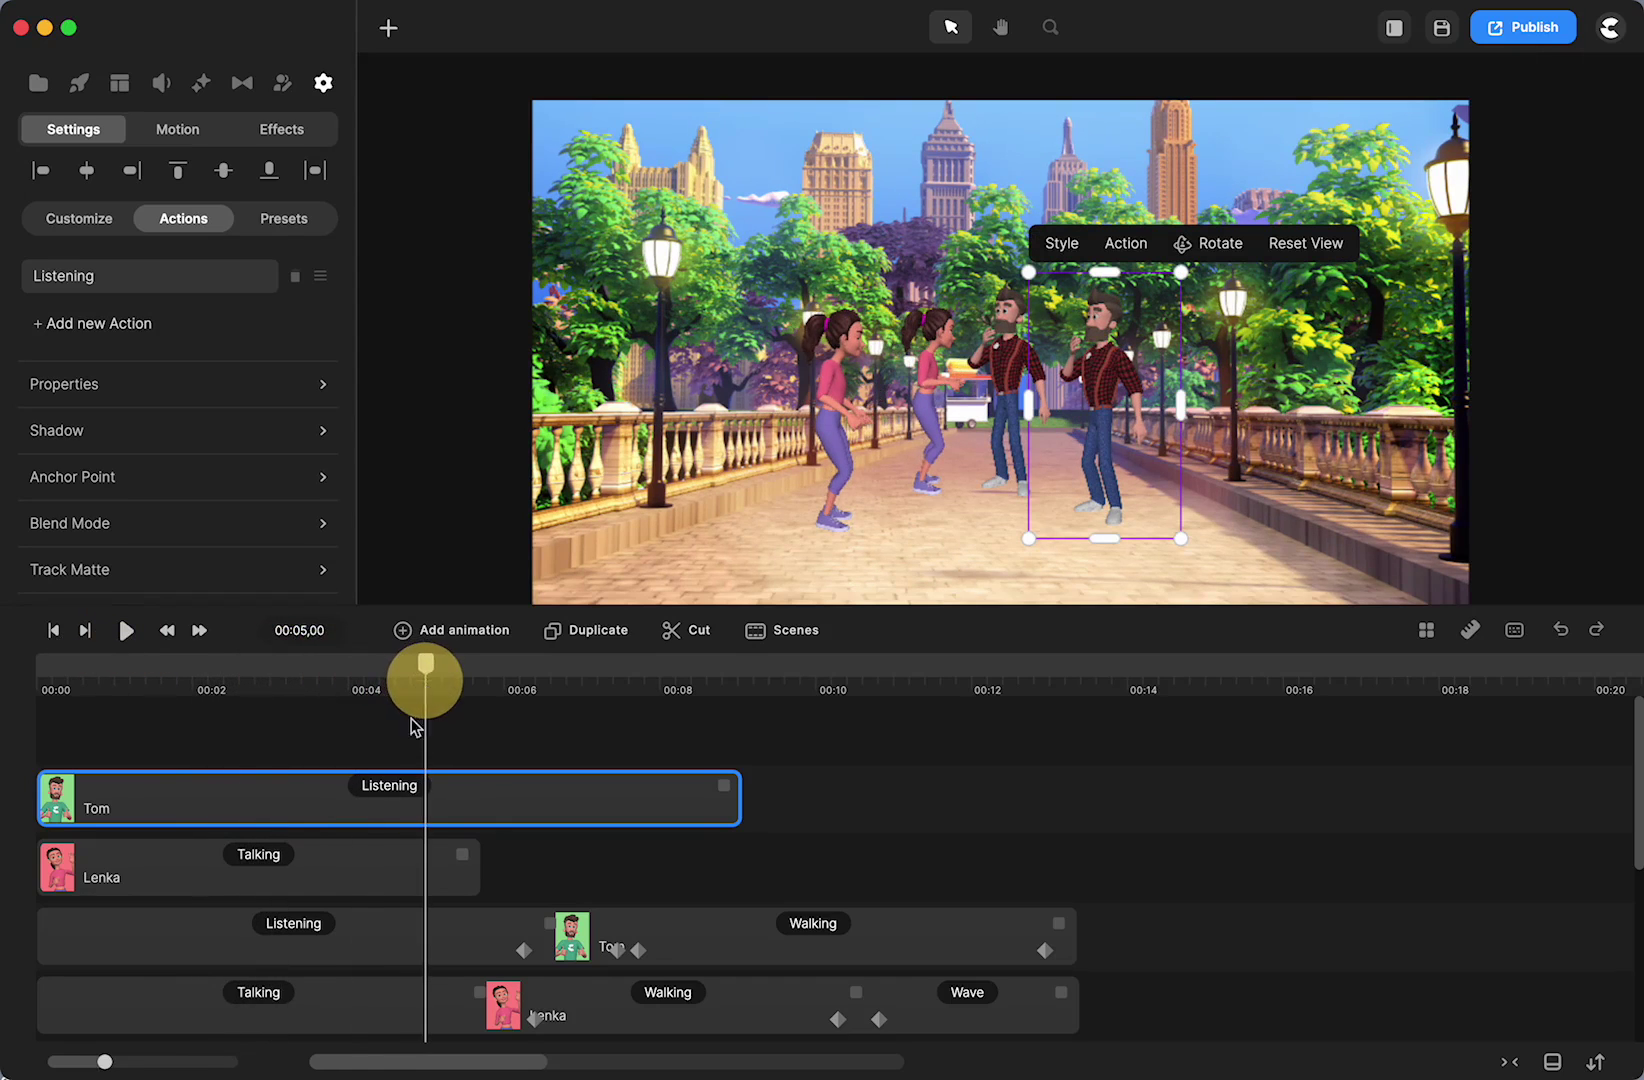
Add a Walking action after Lenka's Talking clip.
{"action": "left_click", "coordinate": [308, 885]}
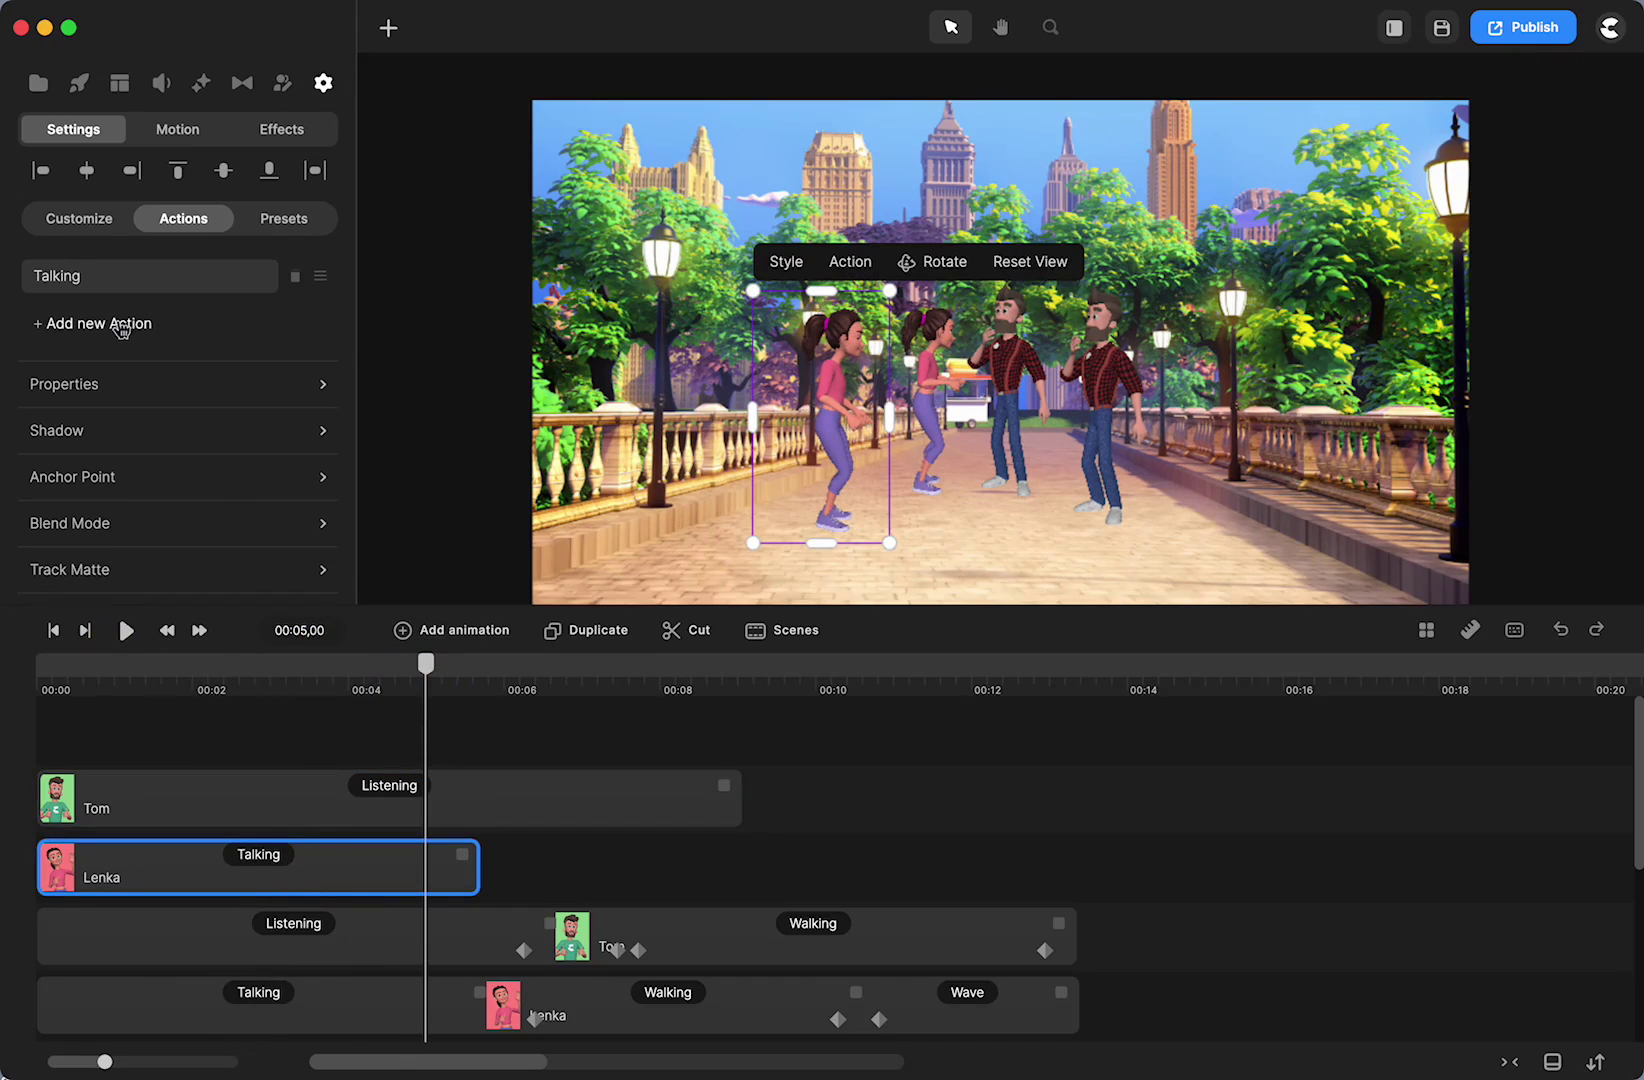
{"action": "left_click", "coordinate": [125, 323]}
{"action": "scroll", "coordinate": [440, 312], "scroll_direction": "down", "scroll_amount": 10}
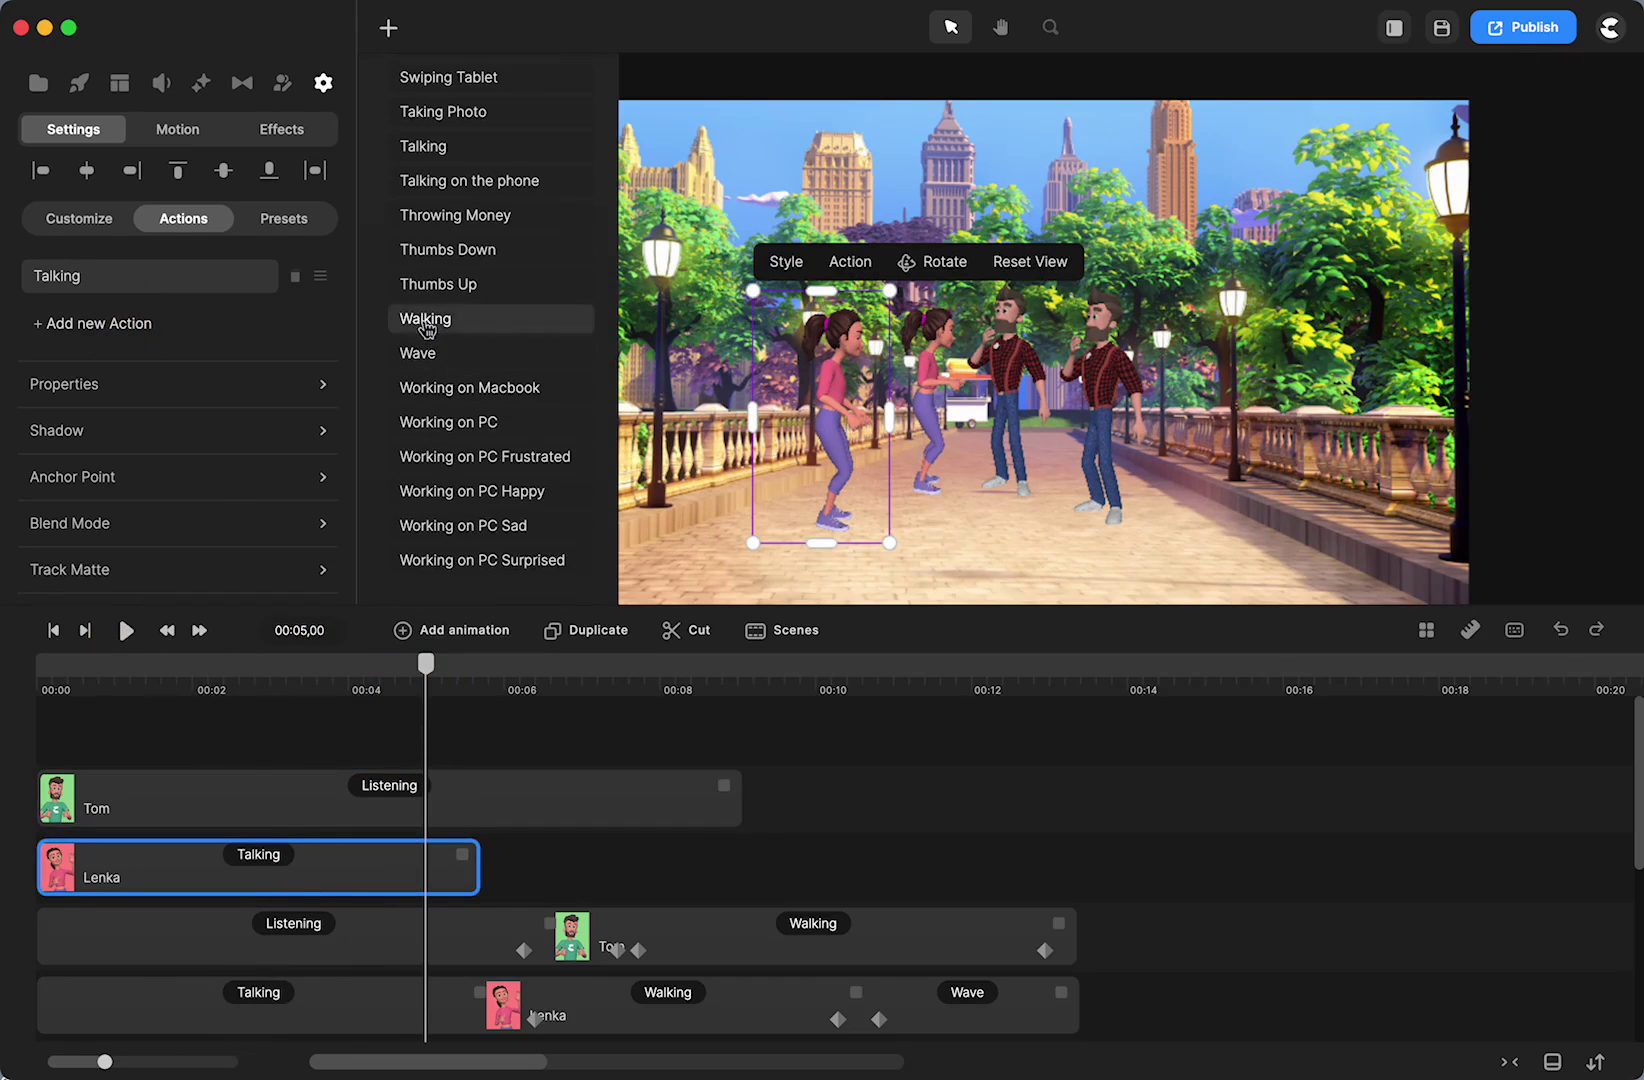
{"action": "left_click", "coordinate": [425, 318]}
Add a Walking action to Tom's track after Listening.
{"action": "left_click", "coordinate": [308, 792]}
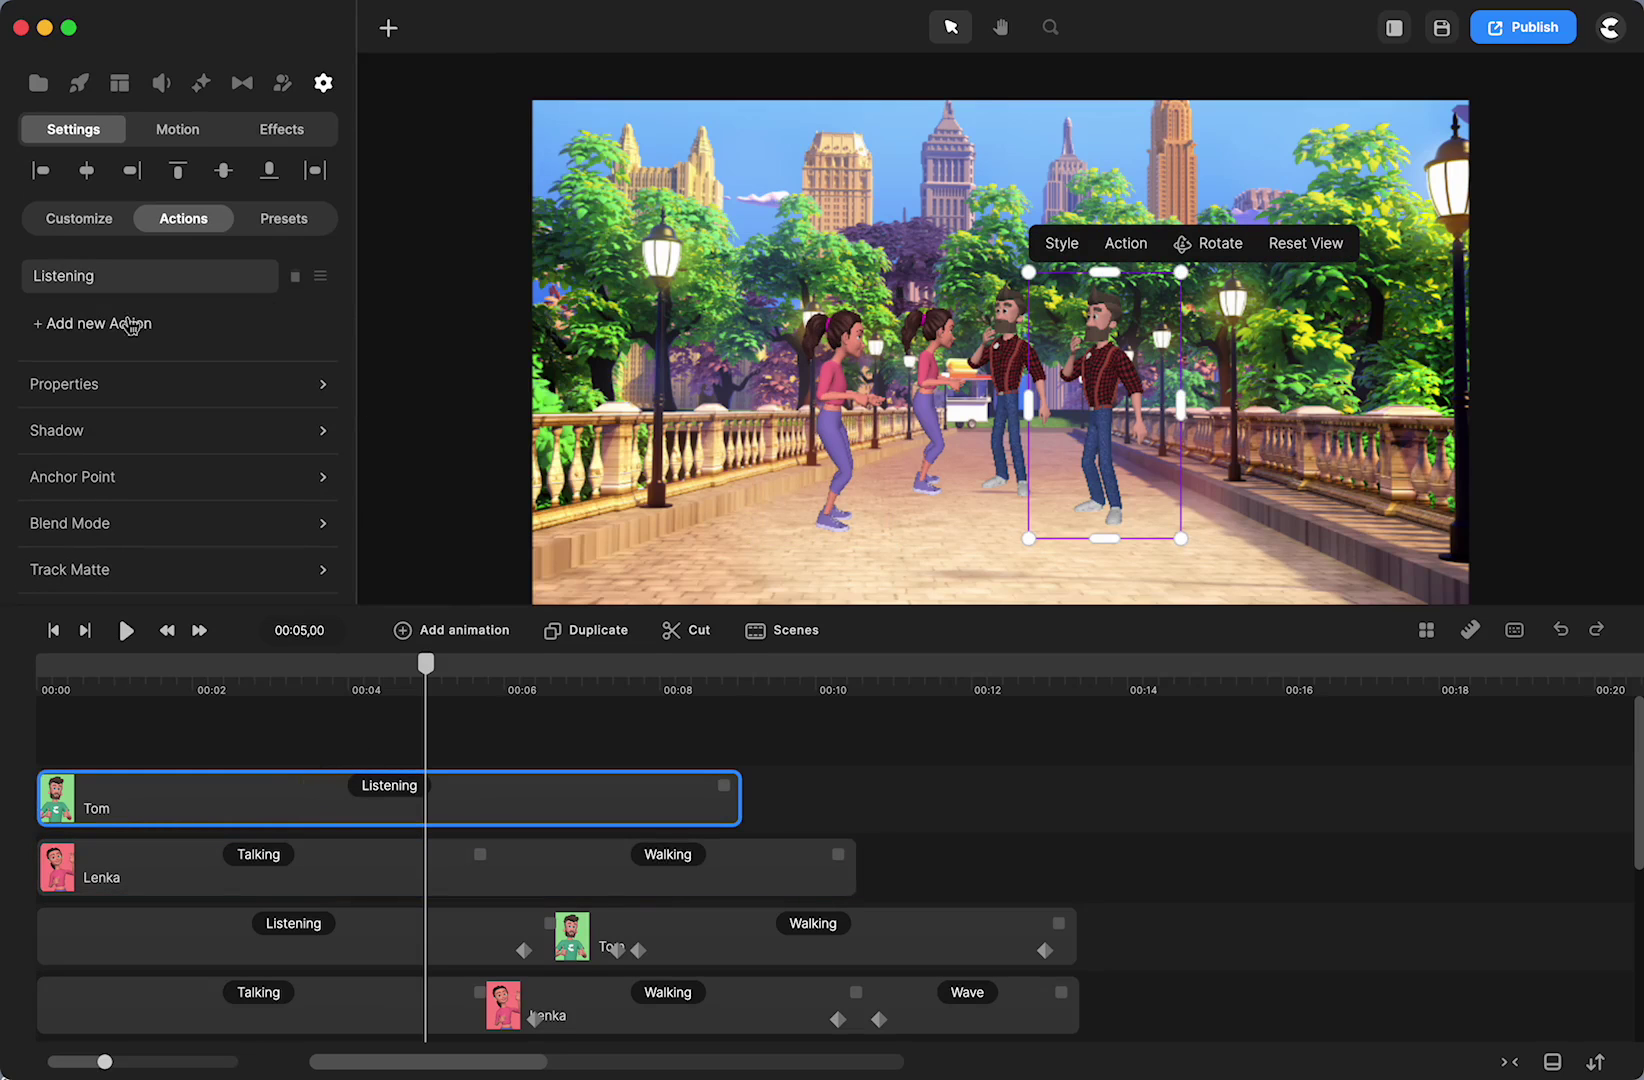
{"action": "left_click", "coordinate": [128, 322]}
{"action": "scroll", "coordinate": [483, 302], "scroll_direction": "down", "scroll_amount": 10}
{"action": "scroll", "coordinate": [470, 340], "scroll_direction": "down", "scroll_amount": 2}
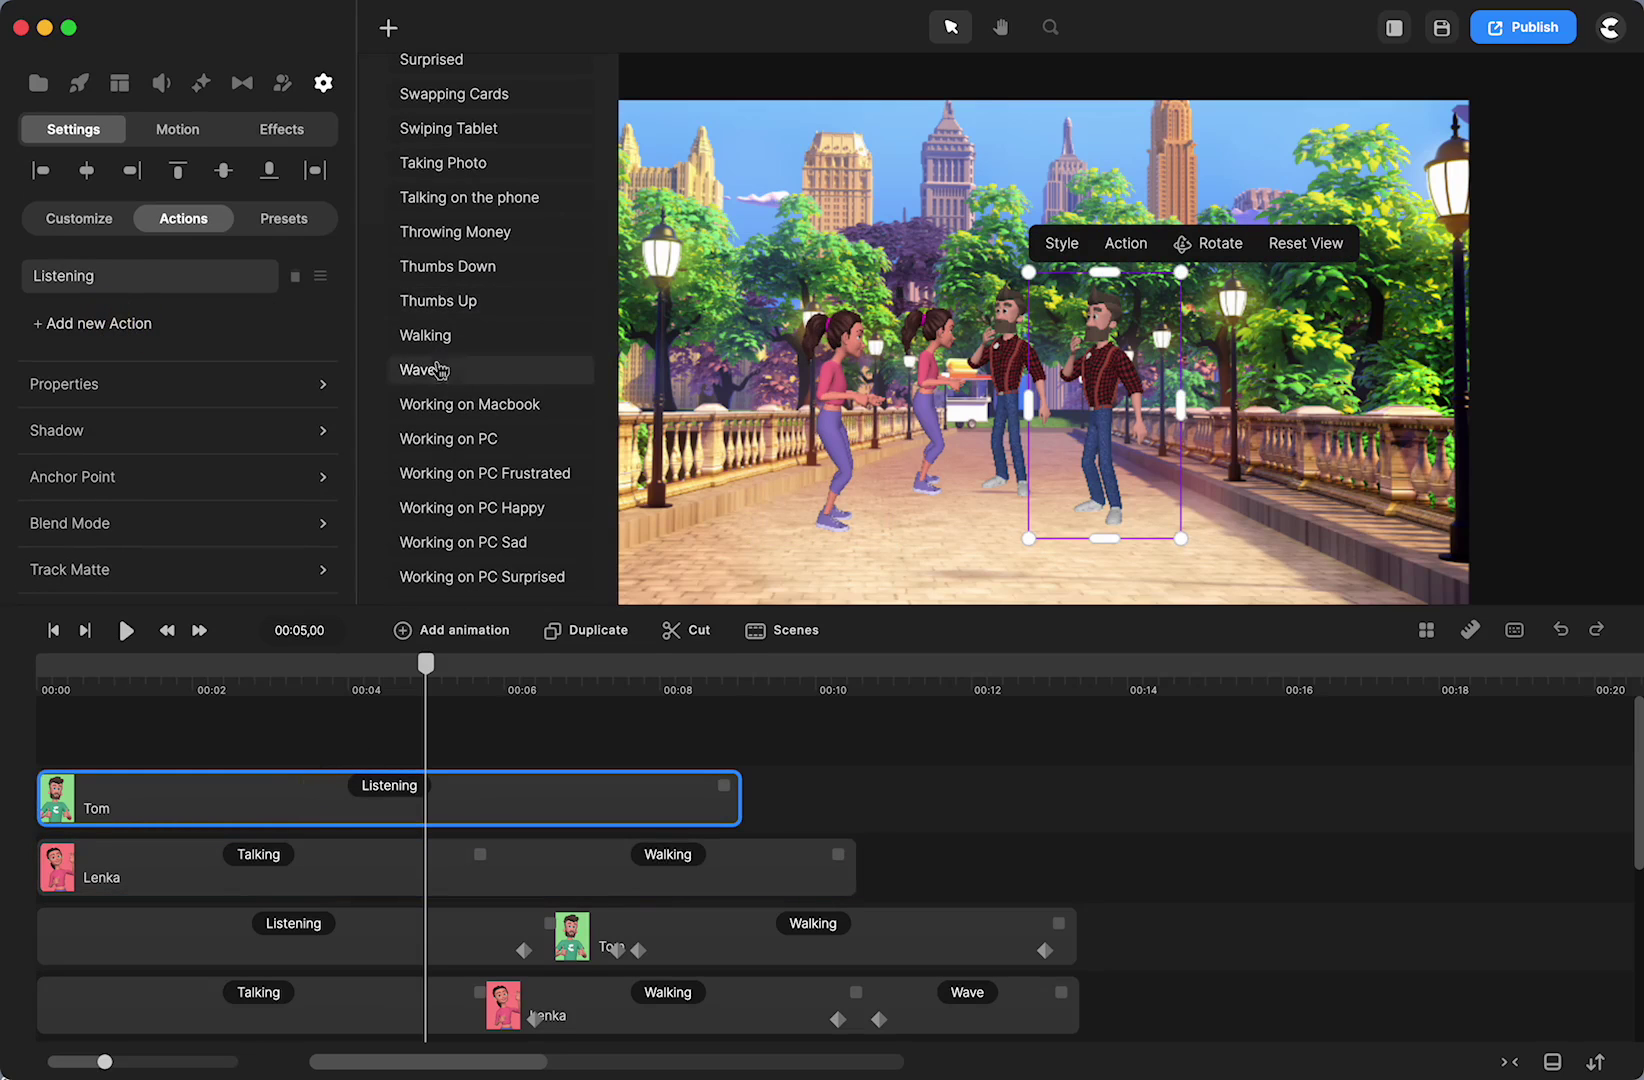
{"action": "left_click", "coordinate": [425, 335]}
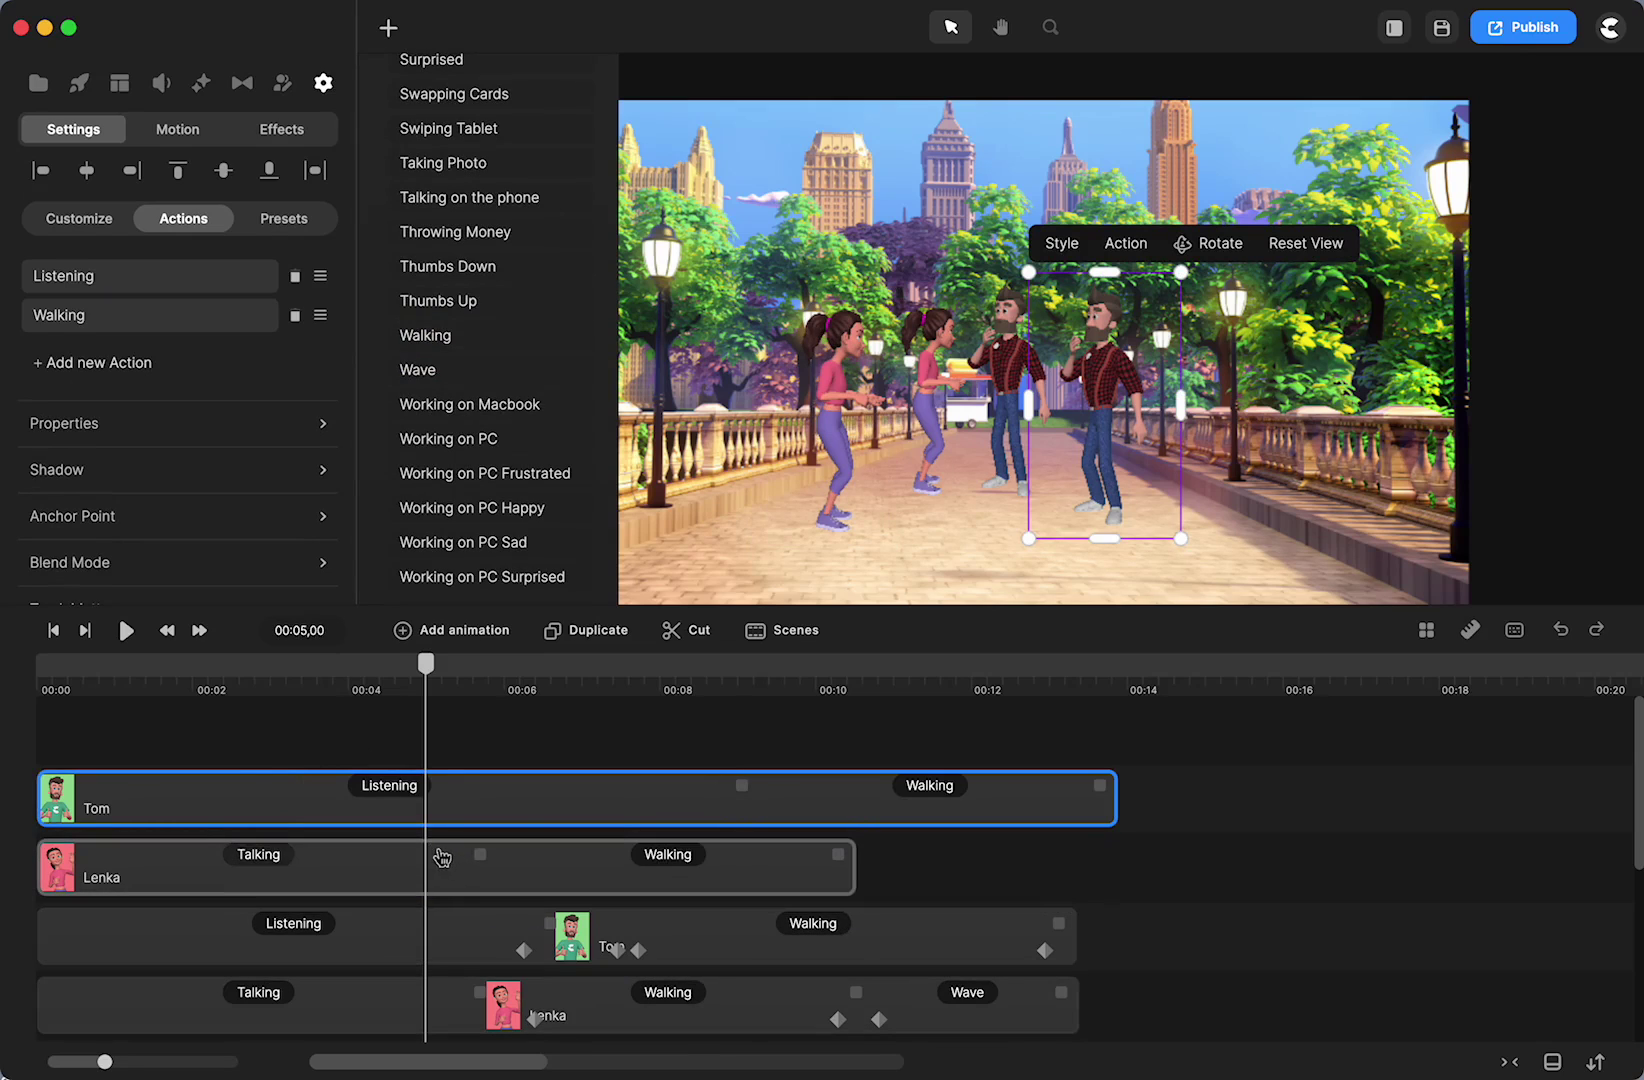
Shorten Tom's Listening clip so his Walking starts sooner.
{"action": "left_click", "coordinate": [383, 788]}
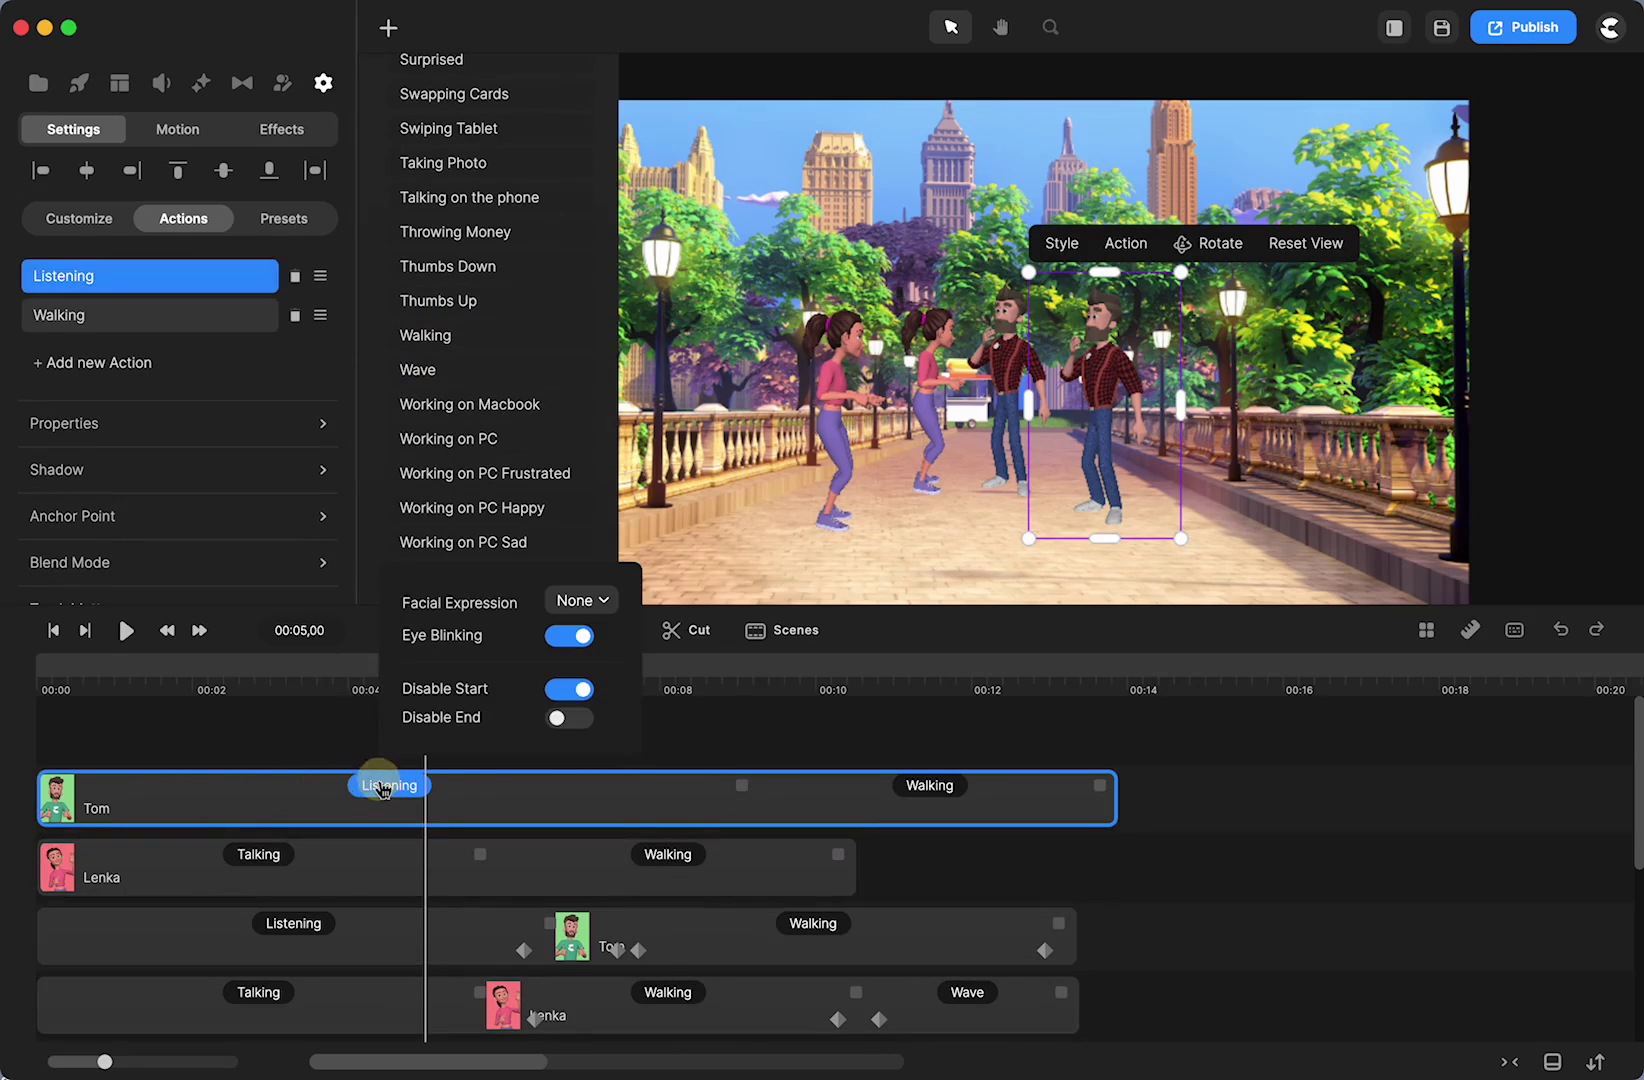
{"action": "left_click", "coordinate": [737, 789]}
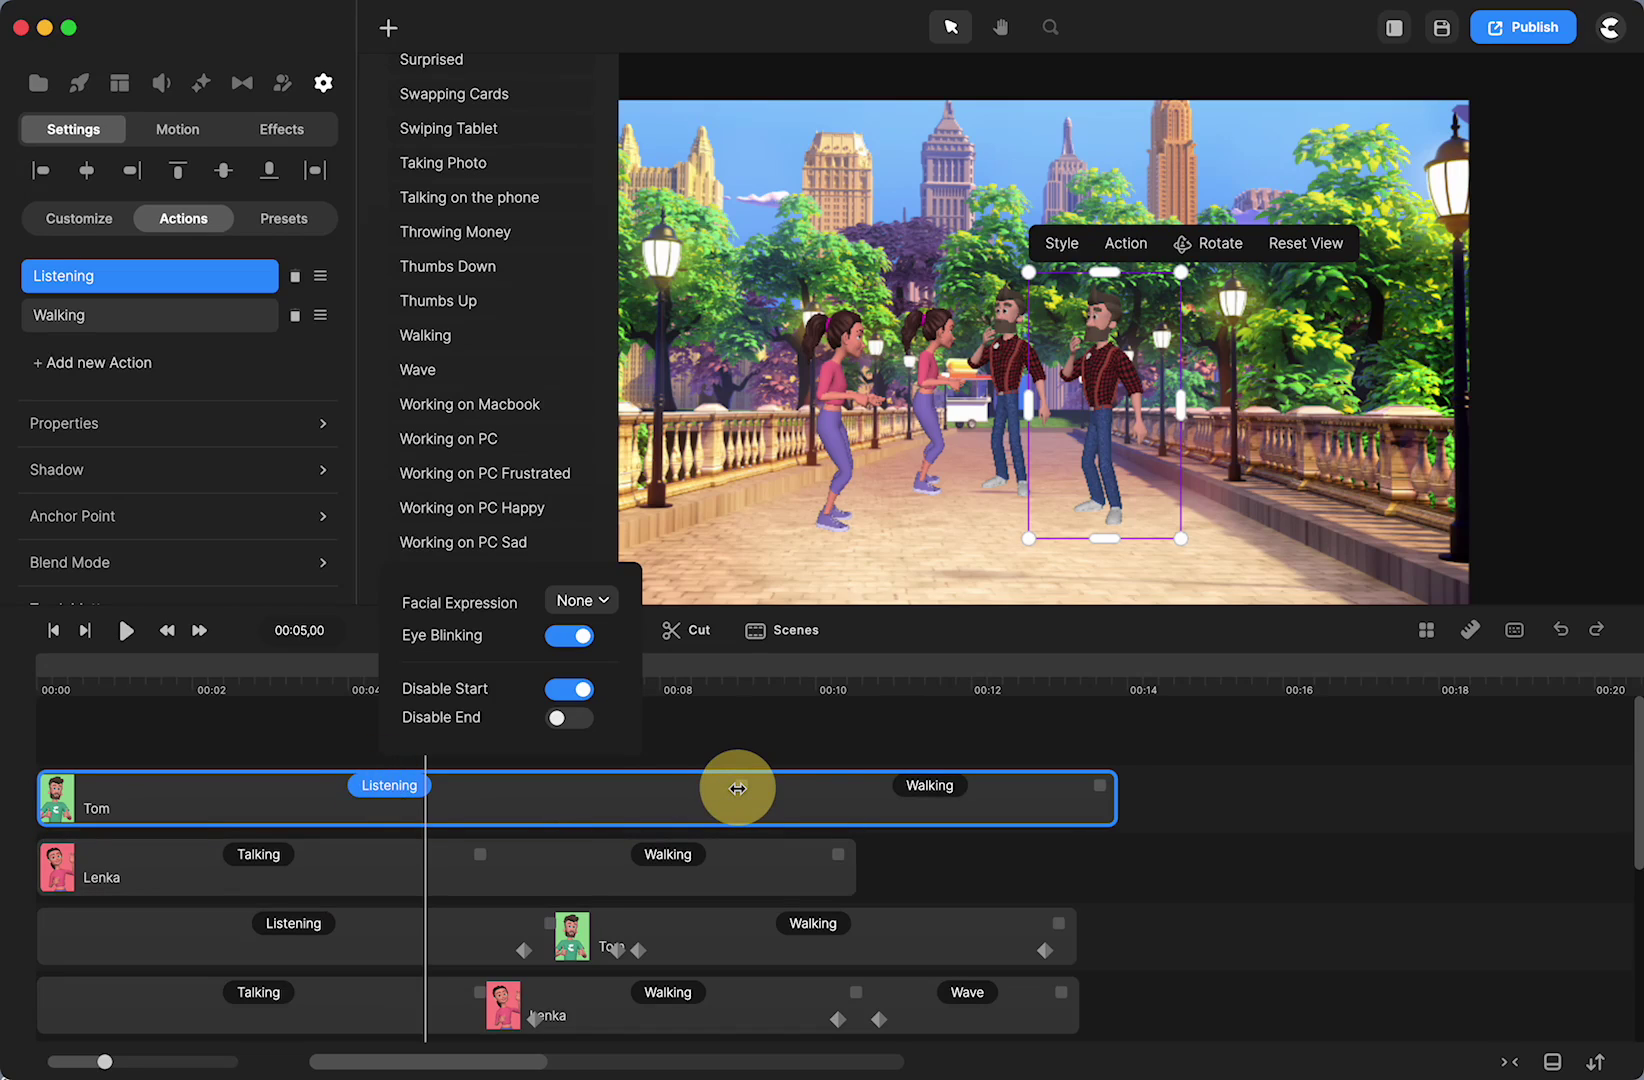
{"action": "left_click_drag", "start_coordinate": [737, 789], "coordinate": [552, 799]}
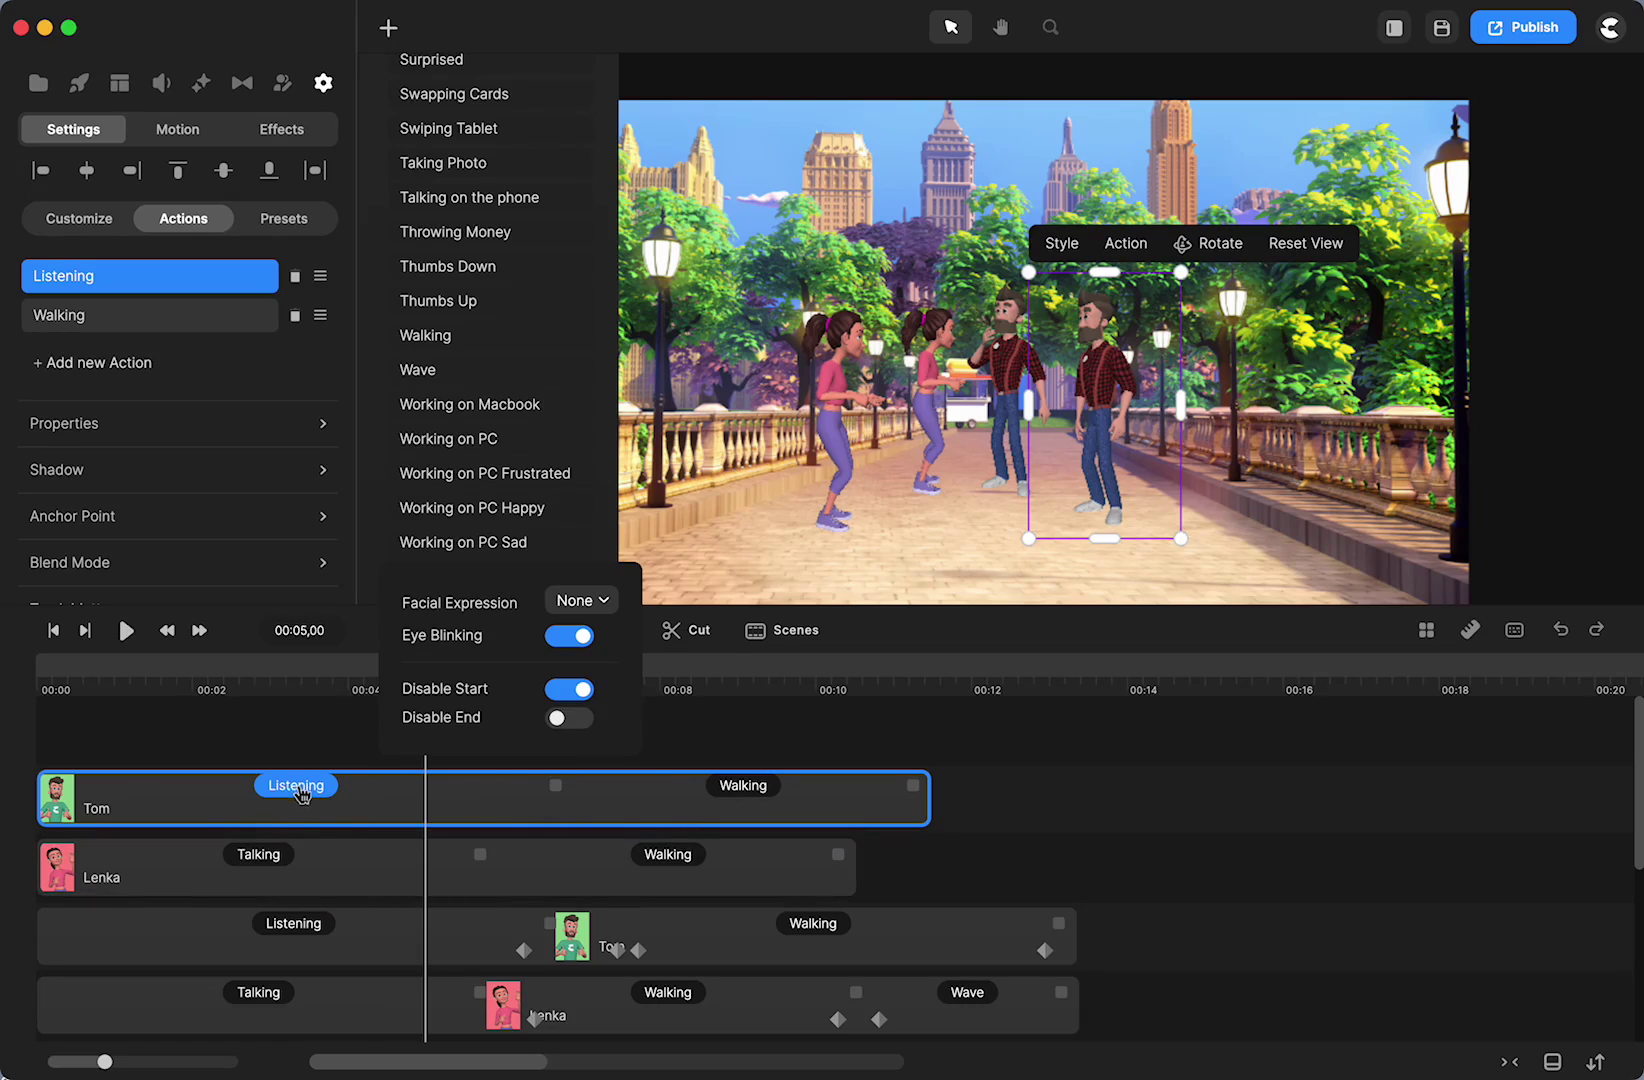
{"action": "left_click", "coordinate": [1200, 822]}
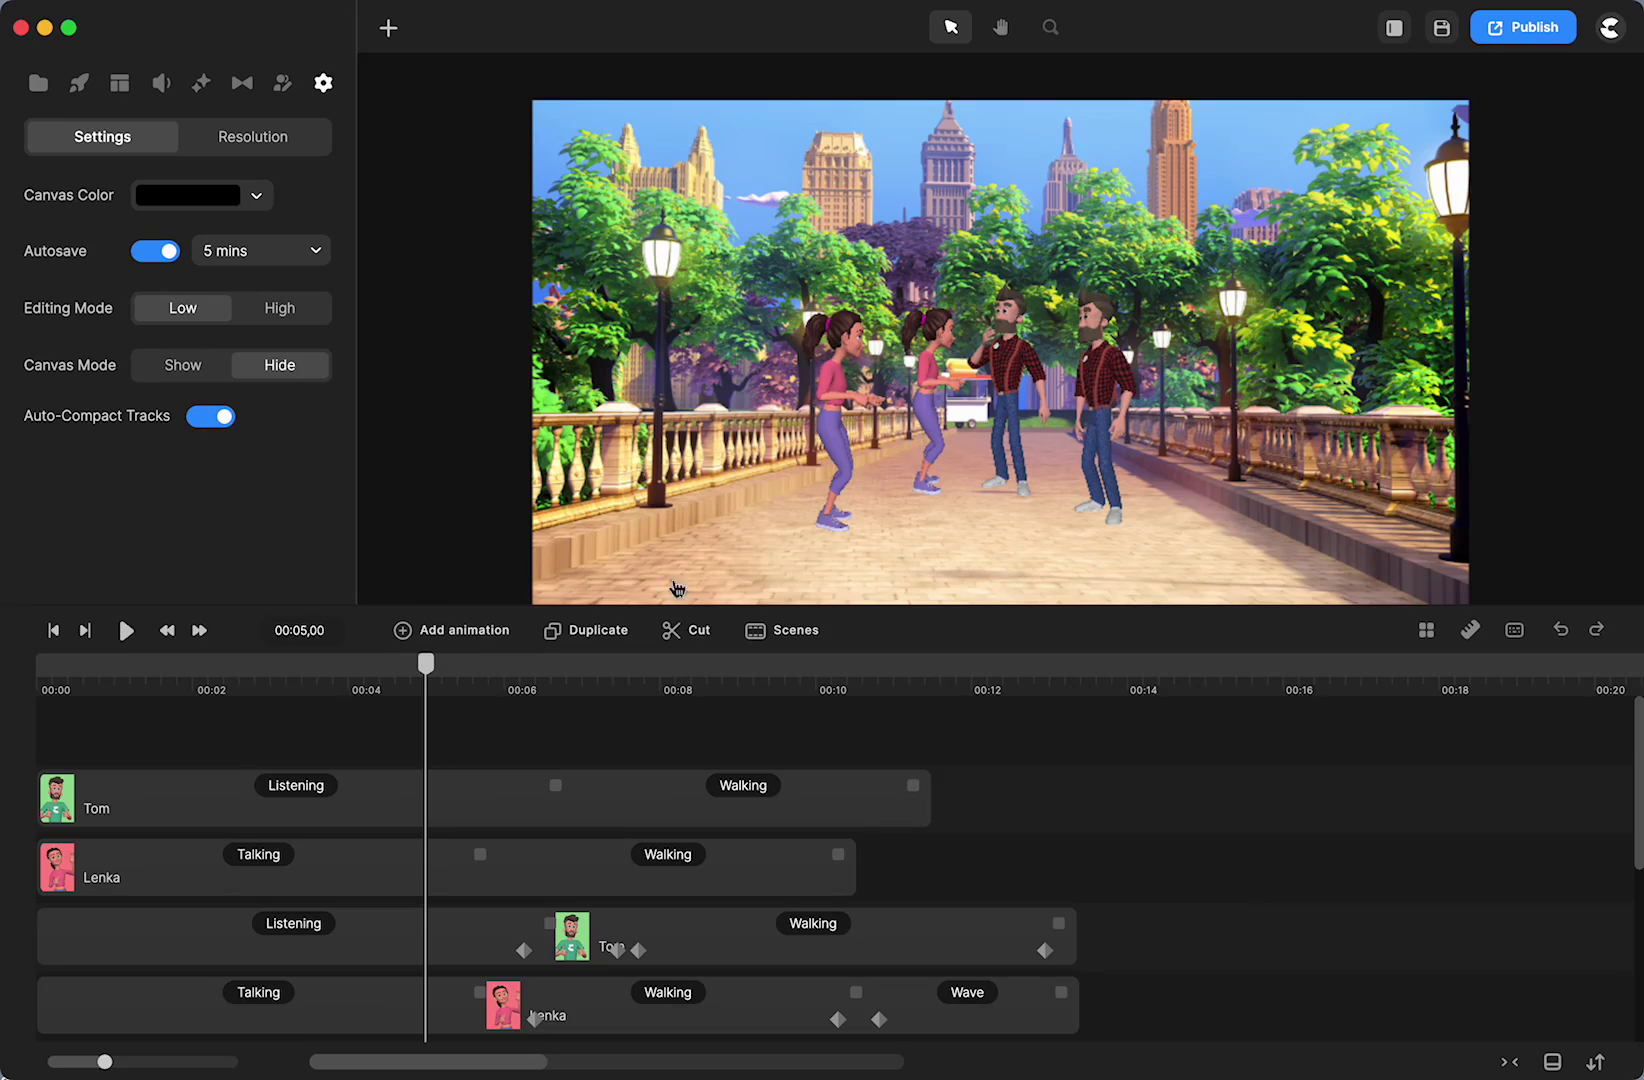
Play the scene from the start, select Lenka's track and scrub to about 9 seconds.
{"action": "left_click", "coordinate": [53, 630]}
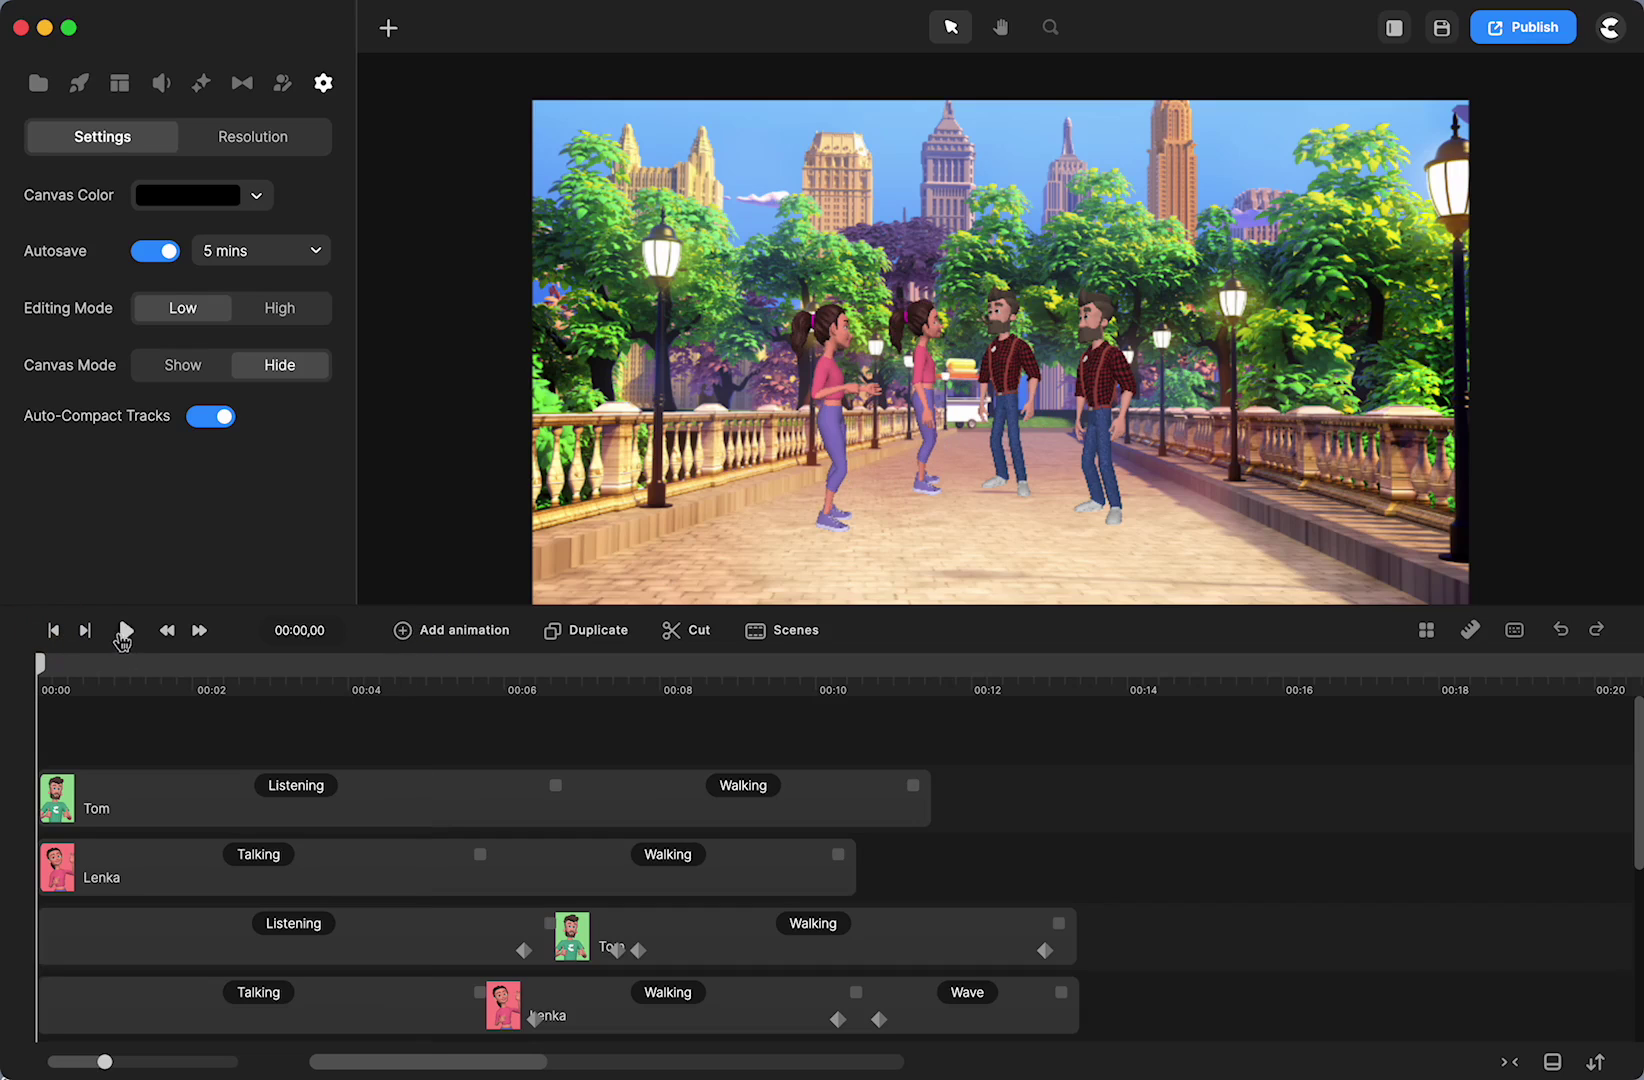
{"action": "left_click", "coordinate": [124, 630]}
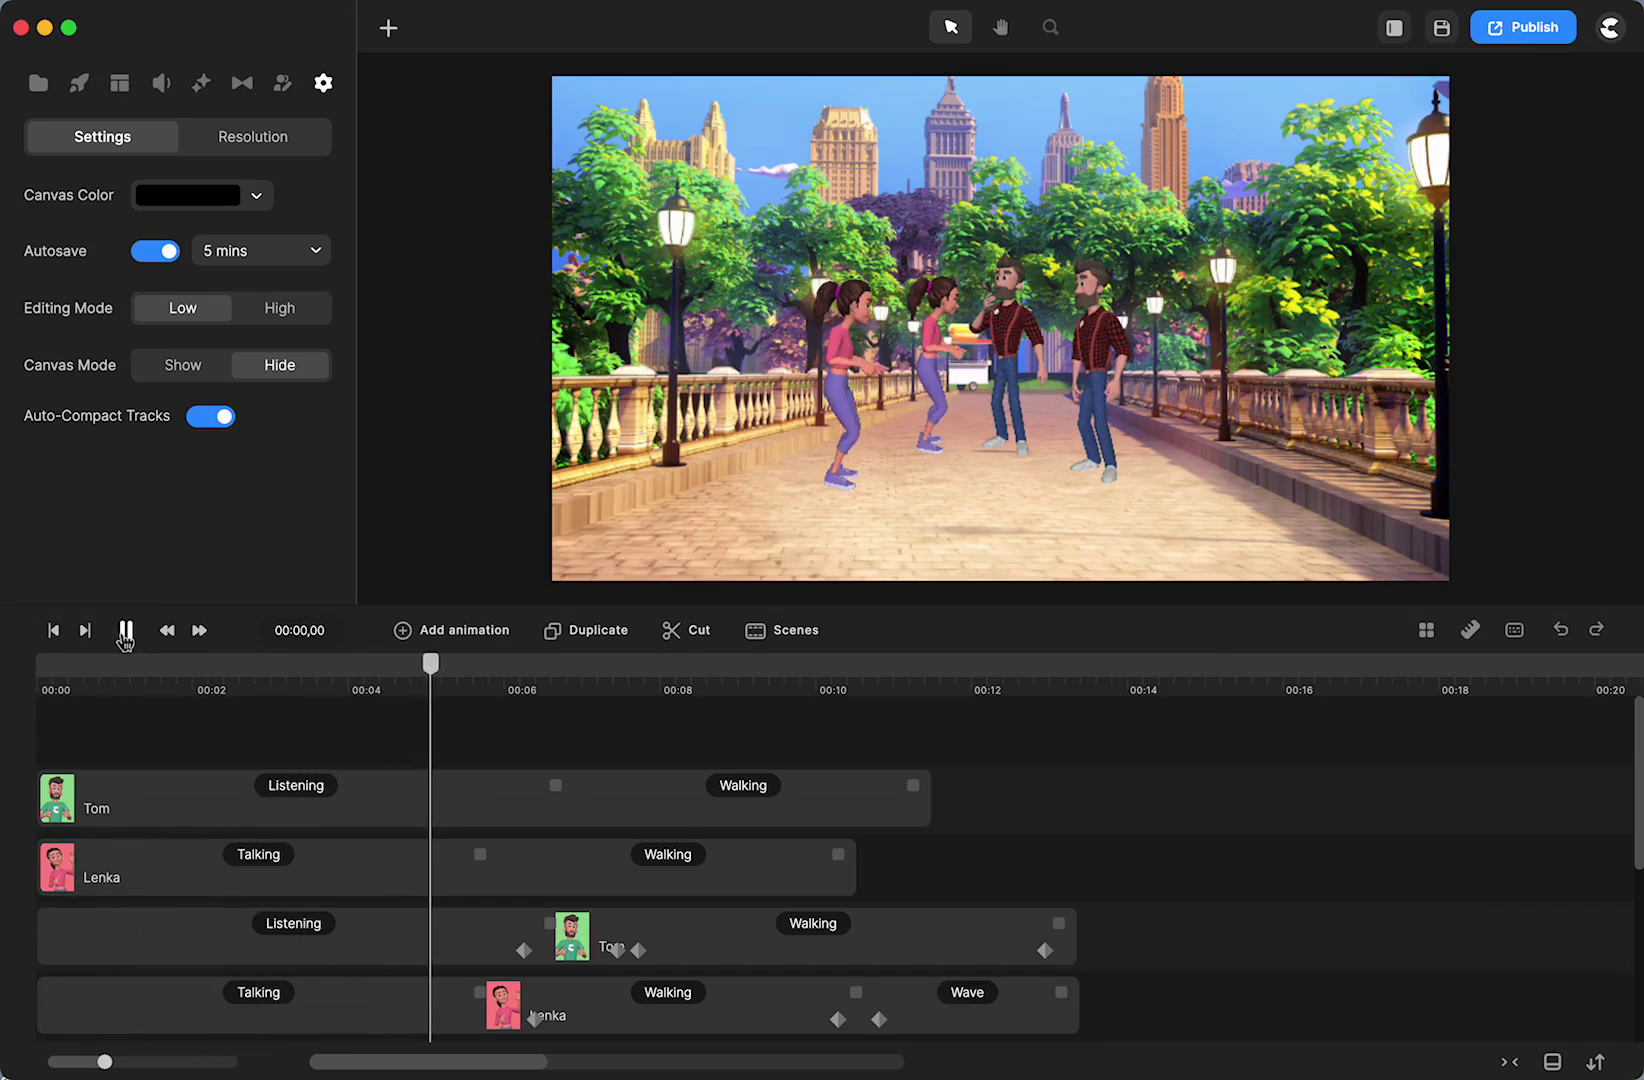
{"action": "left_click", "coordinate": [125, 631]}
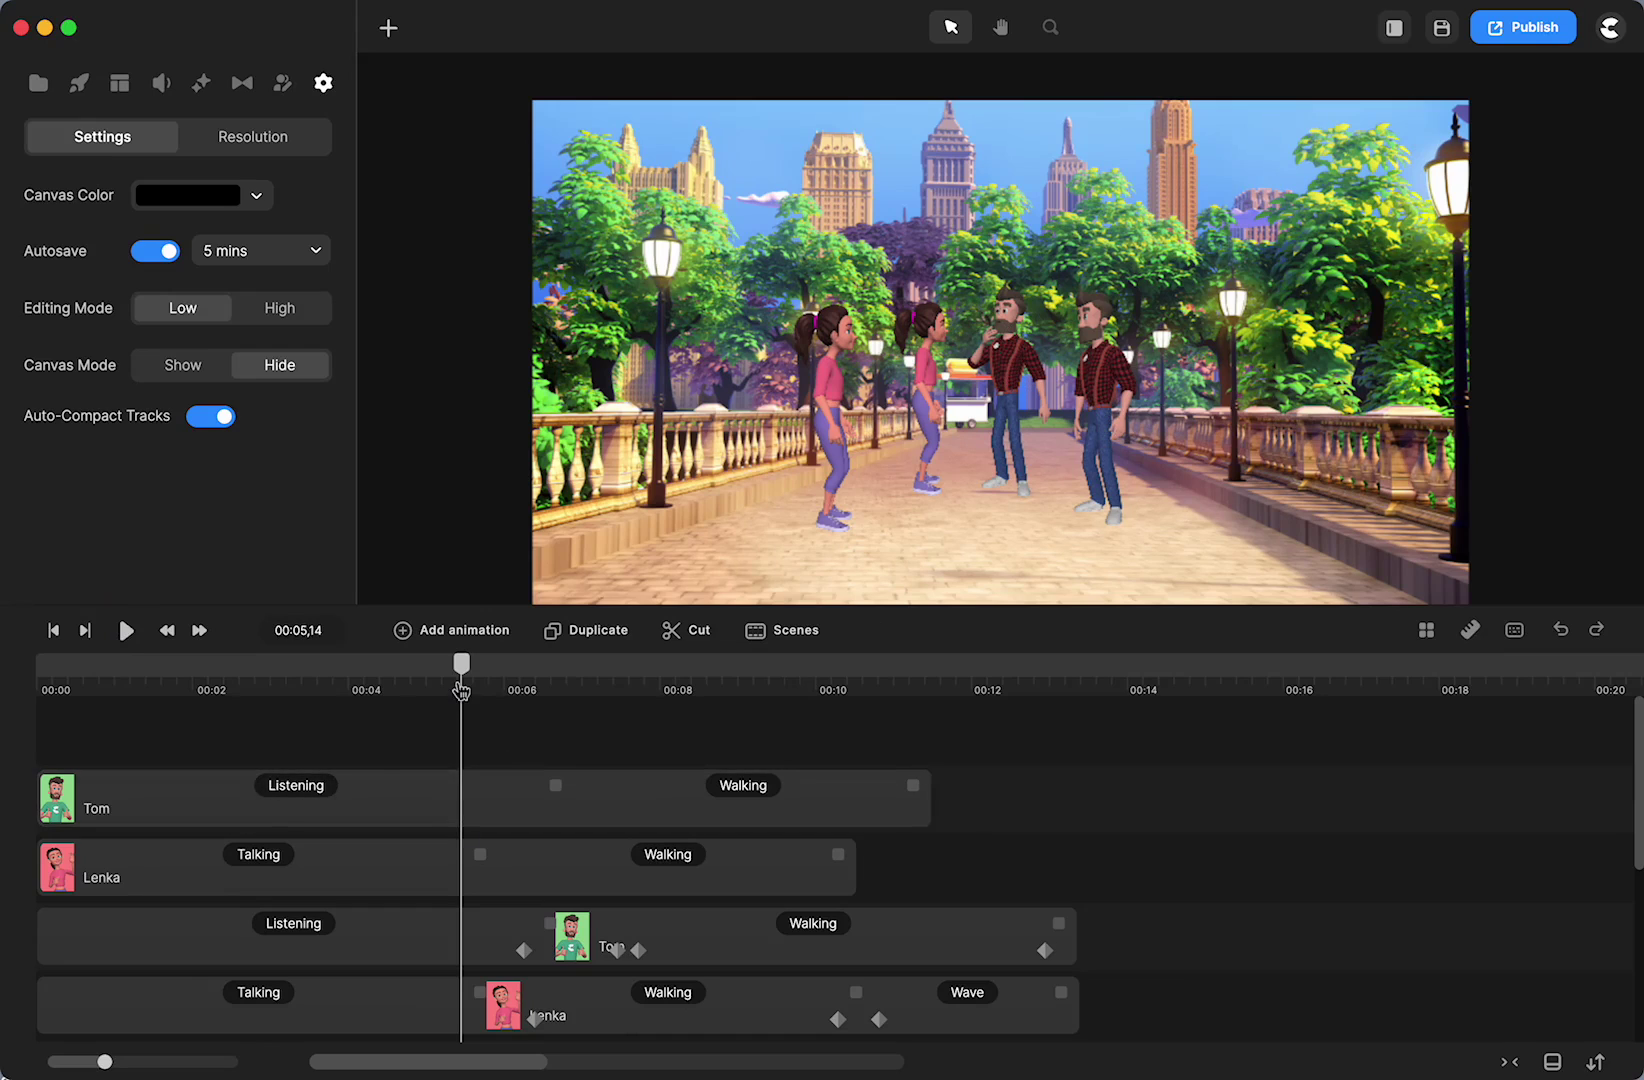
{"action": "left_click_drag", "start_coordinate": [462, 680], "coordinate": [558, 681]}
{"action": "left_click", "coordinate": [534, 859]}
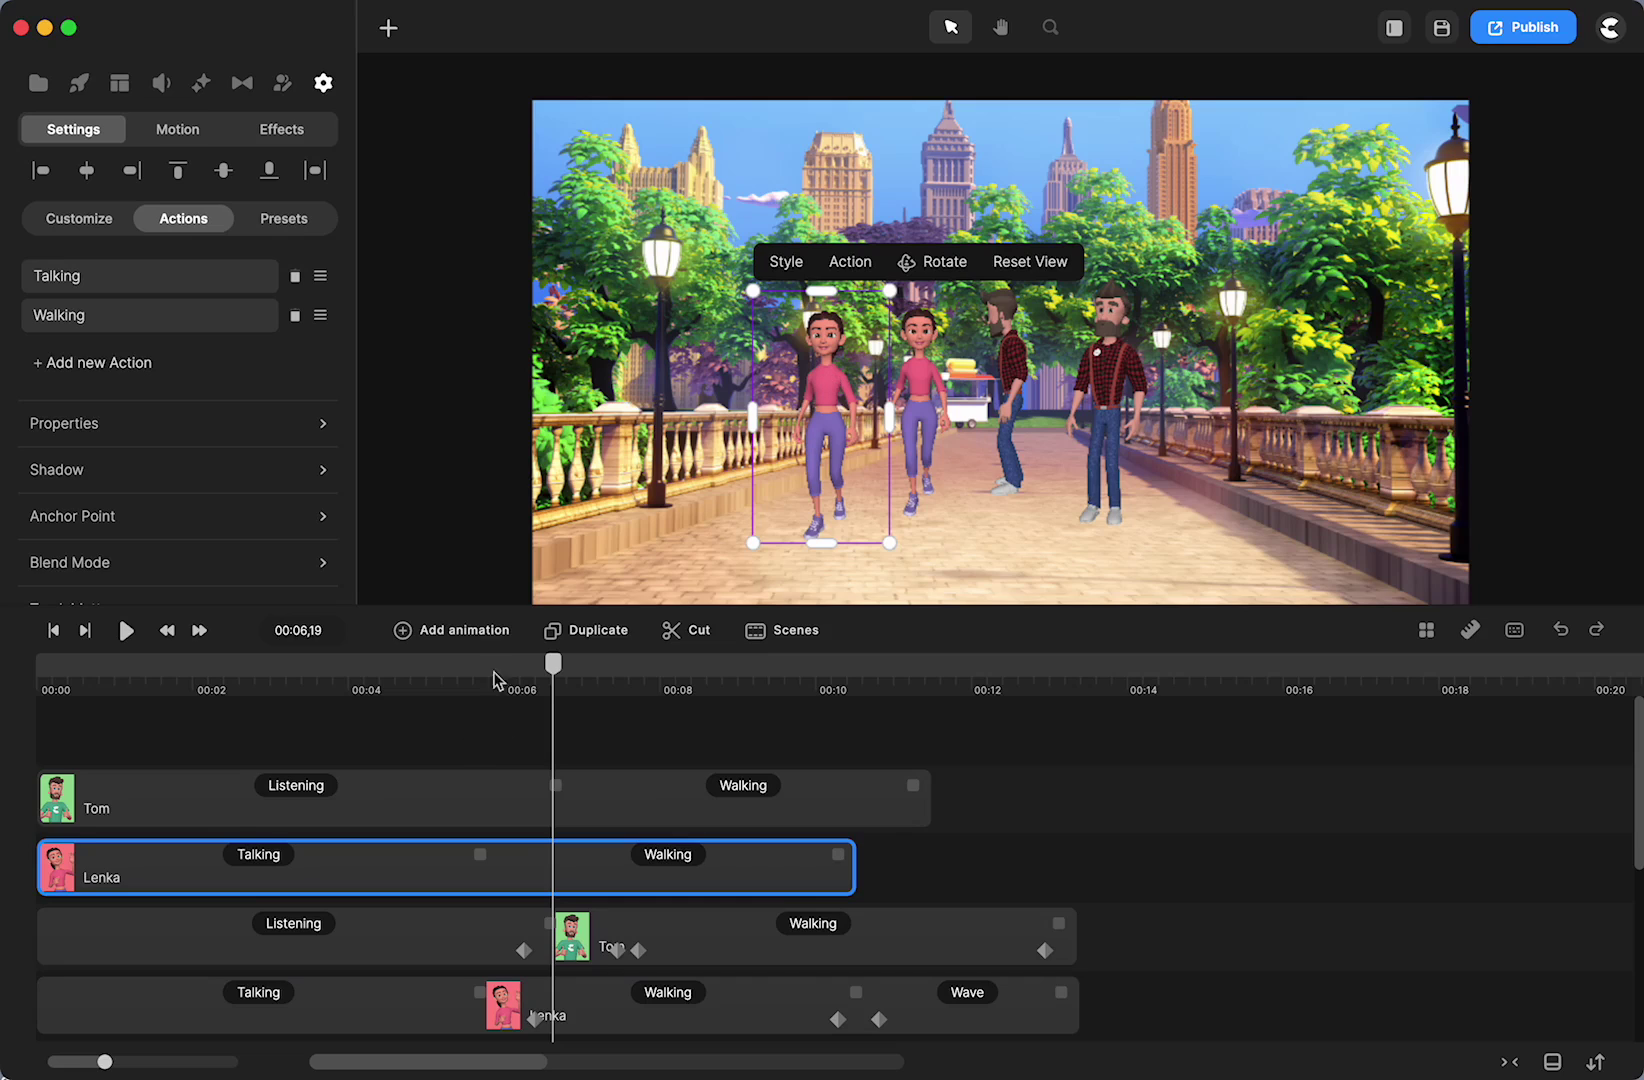
{"action": "left_click_drag", "start_coordinate": [558, 679], "coordinate": [787, 689]}
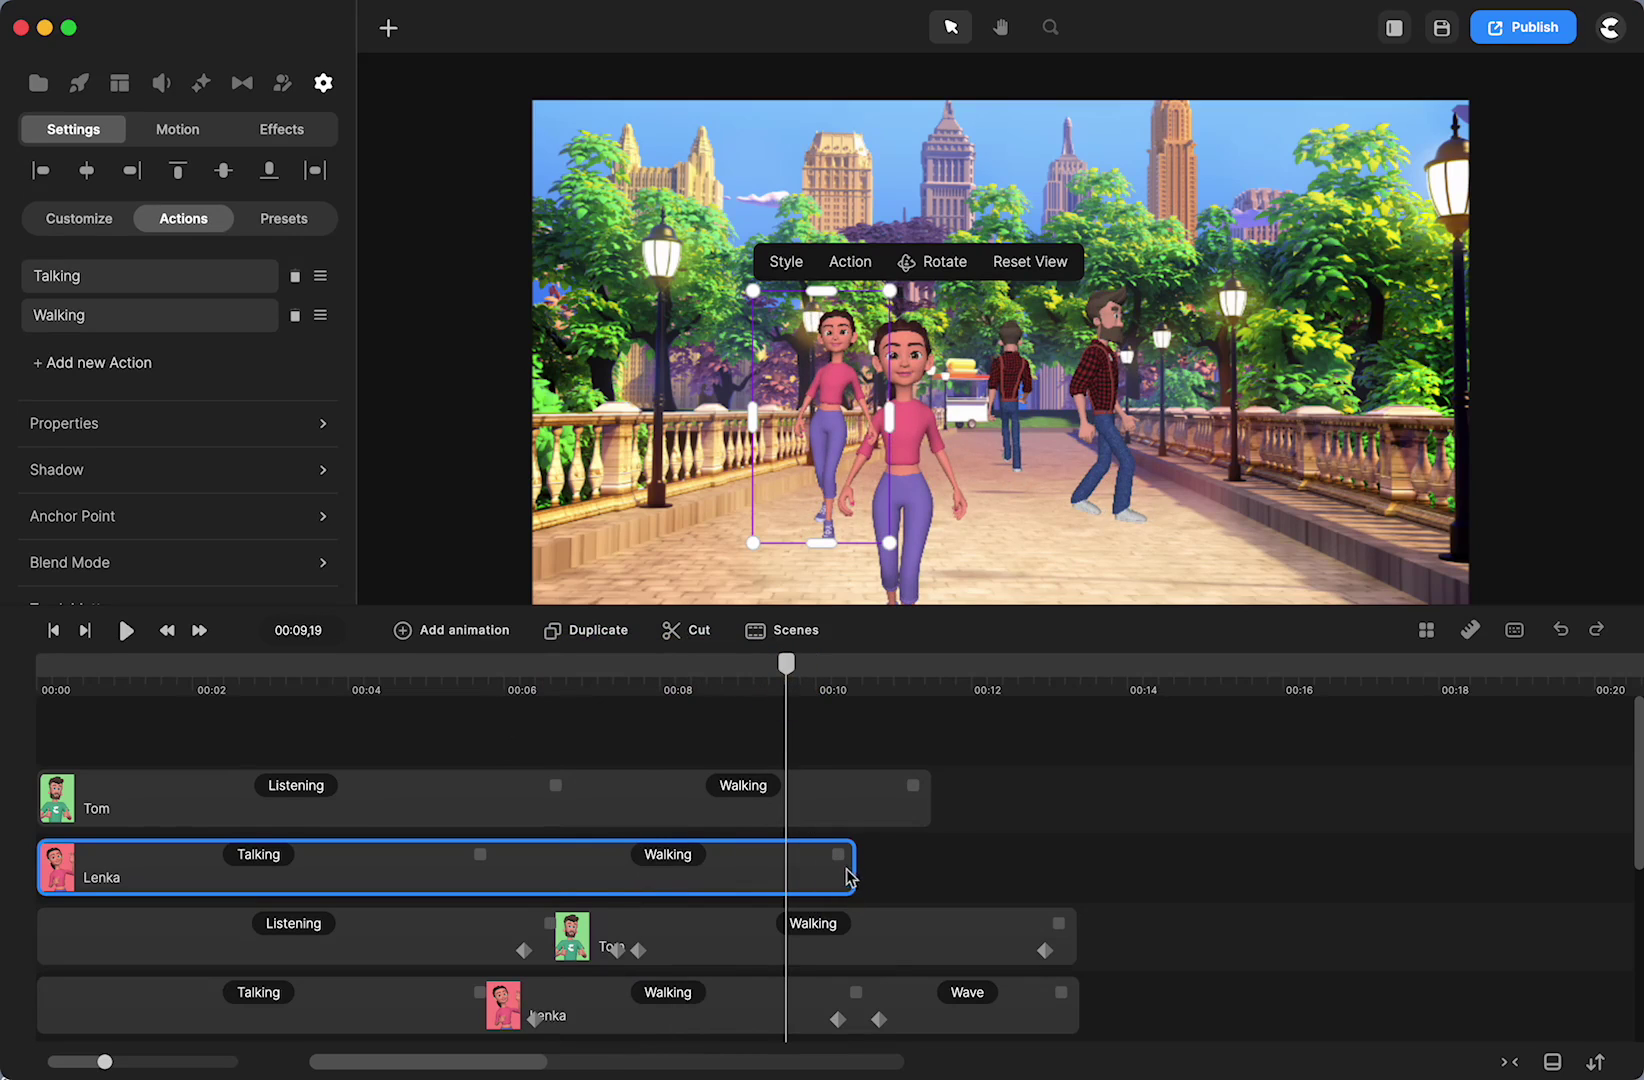
Add a Wave action after Lenka's Walking clip and scrub back to about 7 seconds.
{"action": "left_click", "coordinate": [669, 862]}
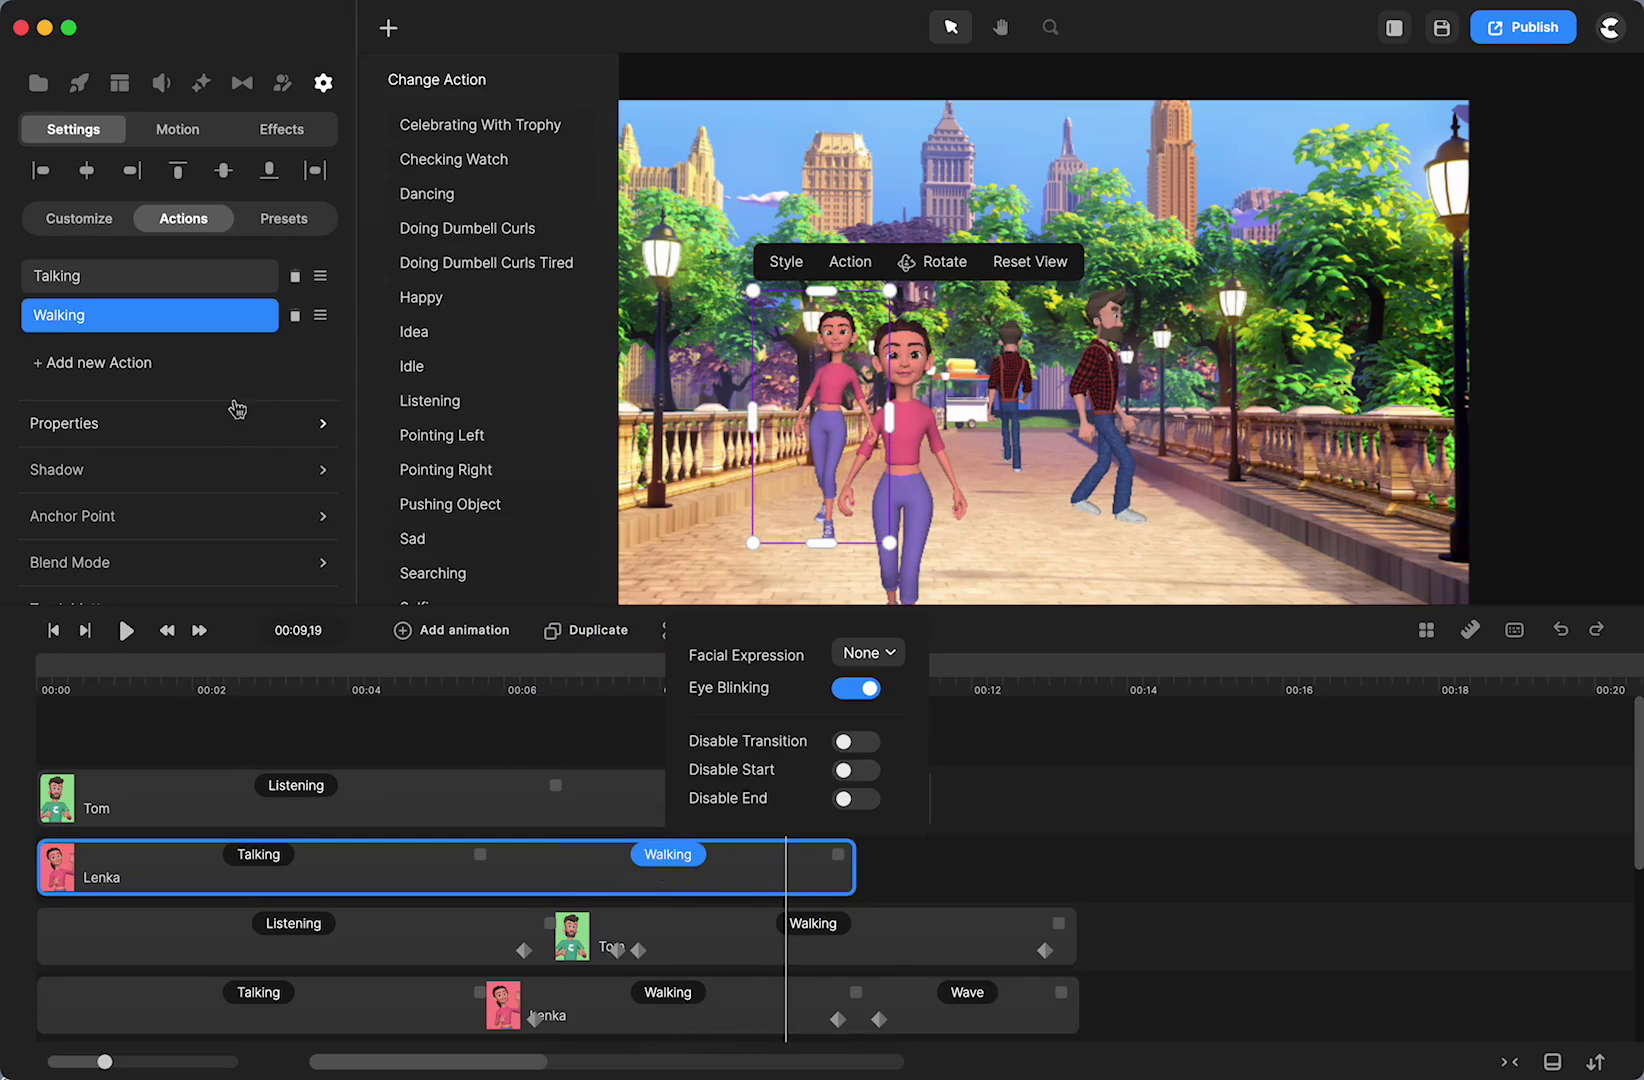
{"action": "left_click", "coordinate": [130, 363]}
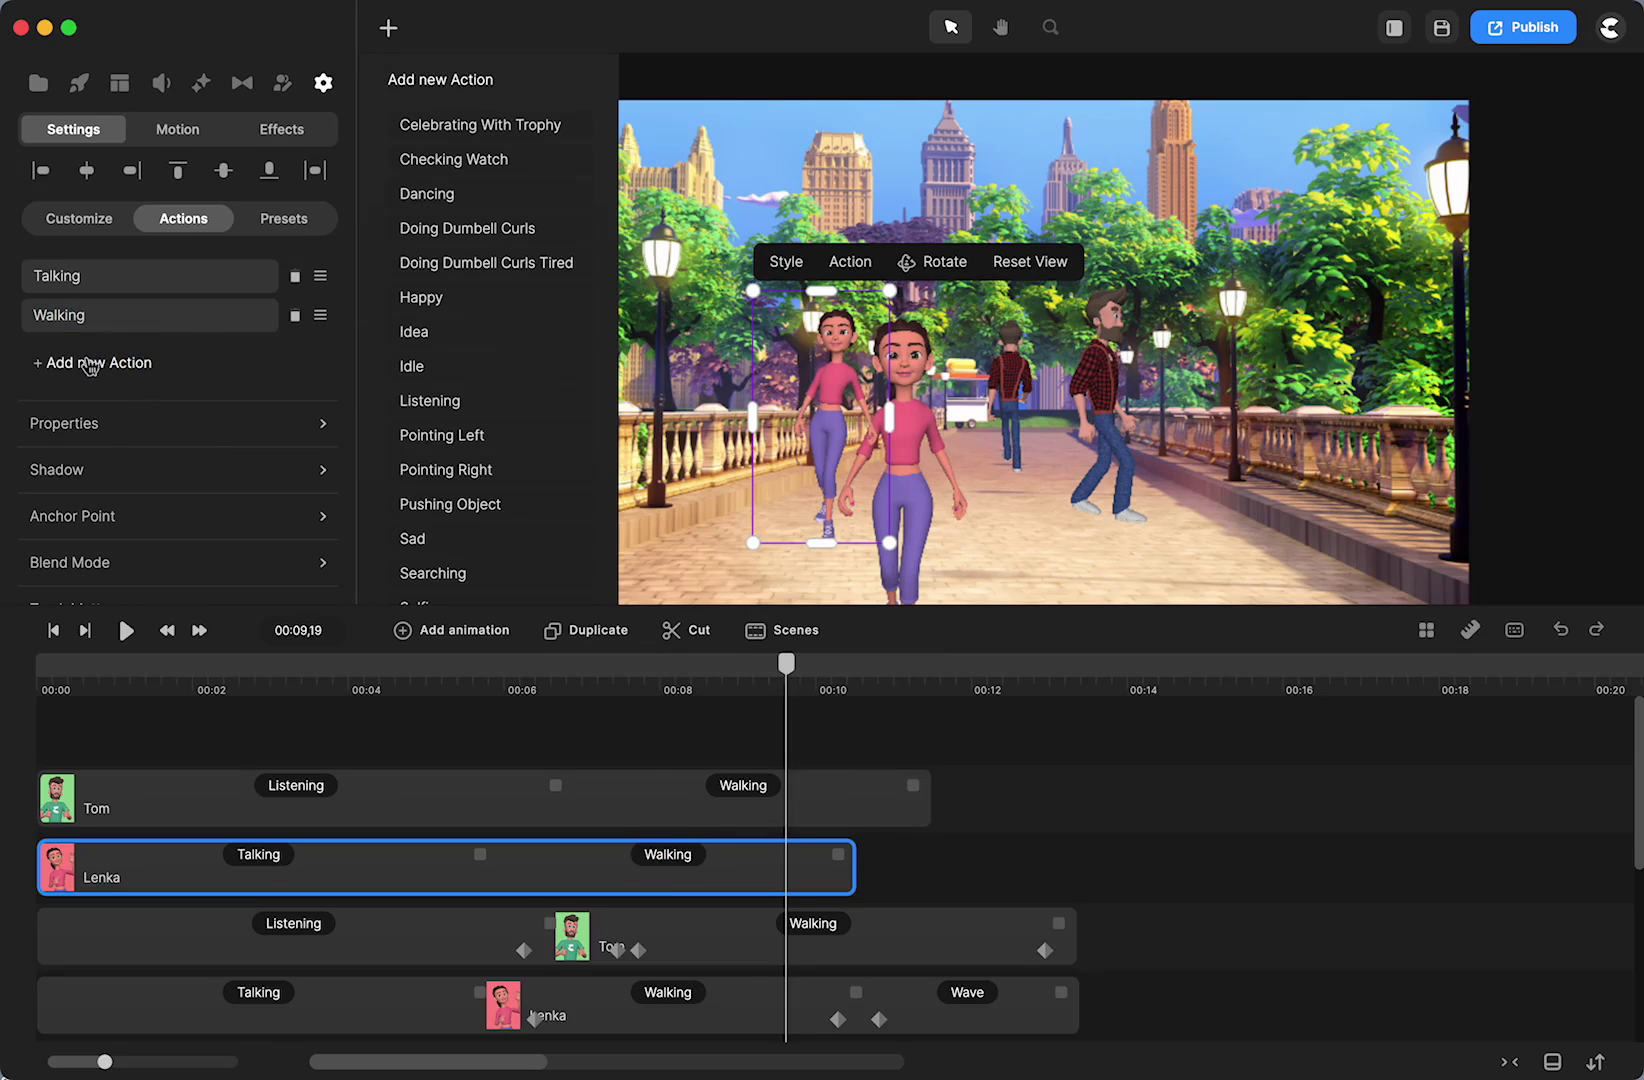
{"action": "scroll", "coordinate": [395, 290], "scroll_direction": "down", "scroll_amount": 10}
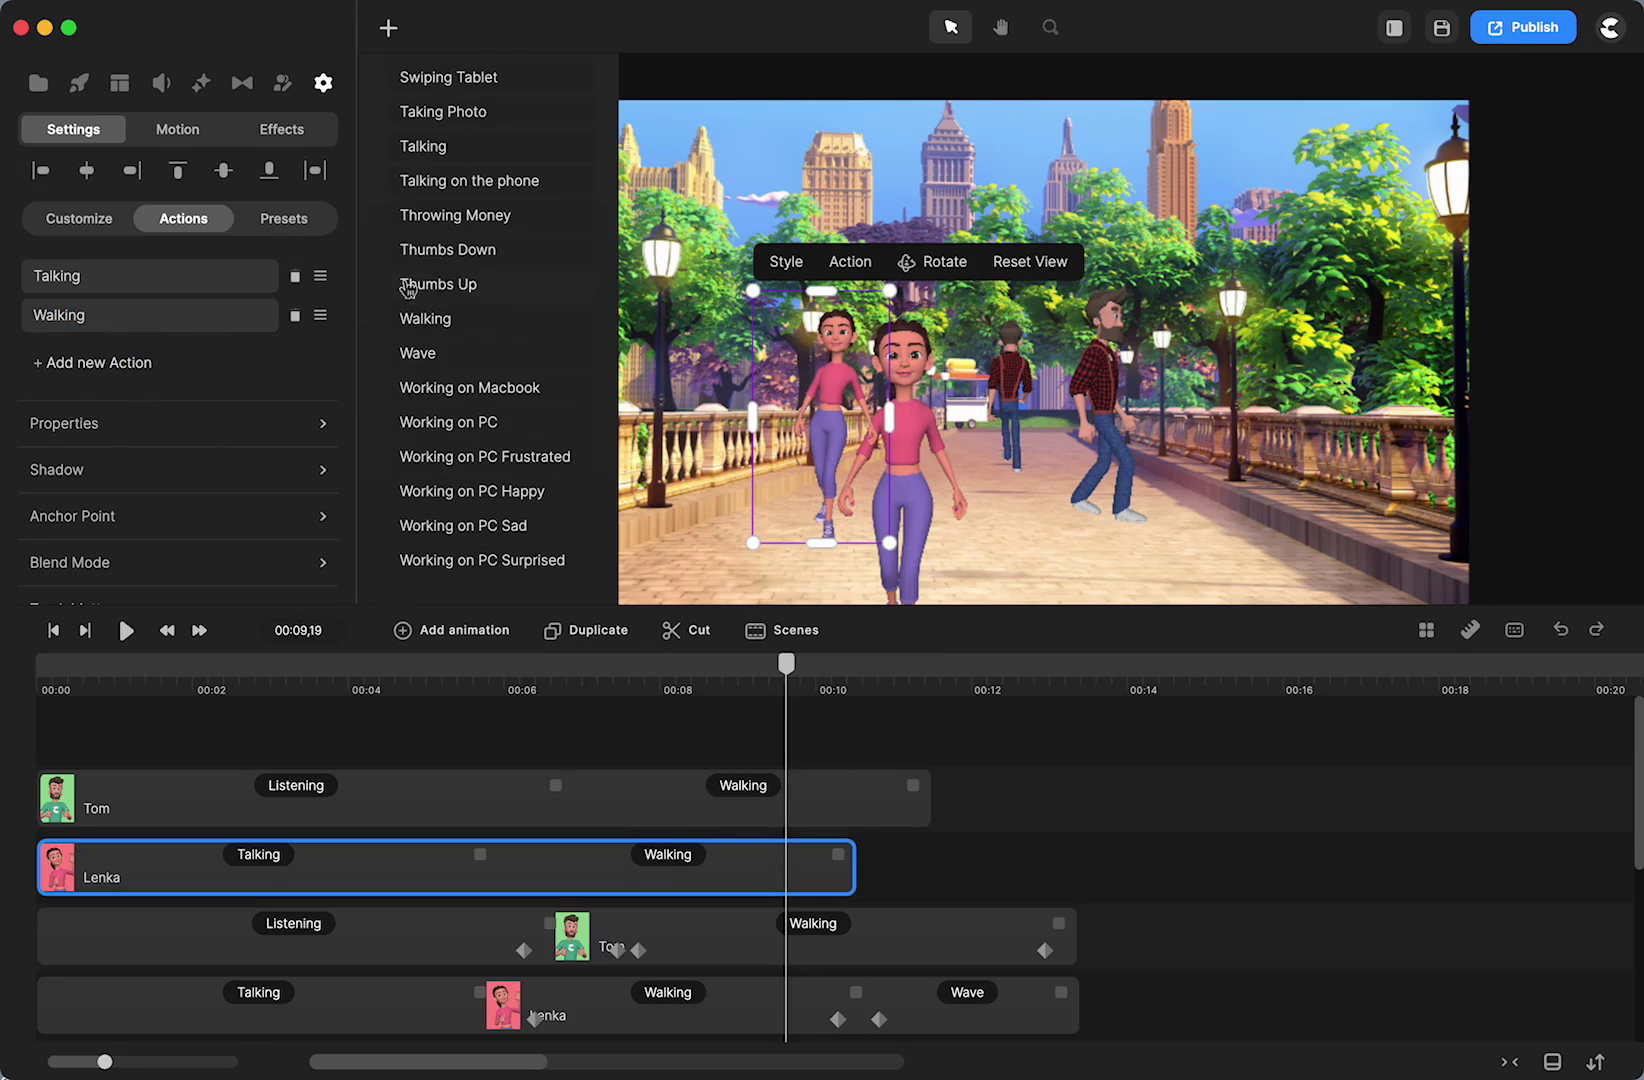
{"action": "left_click", "coordinate": [421, 358]}
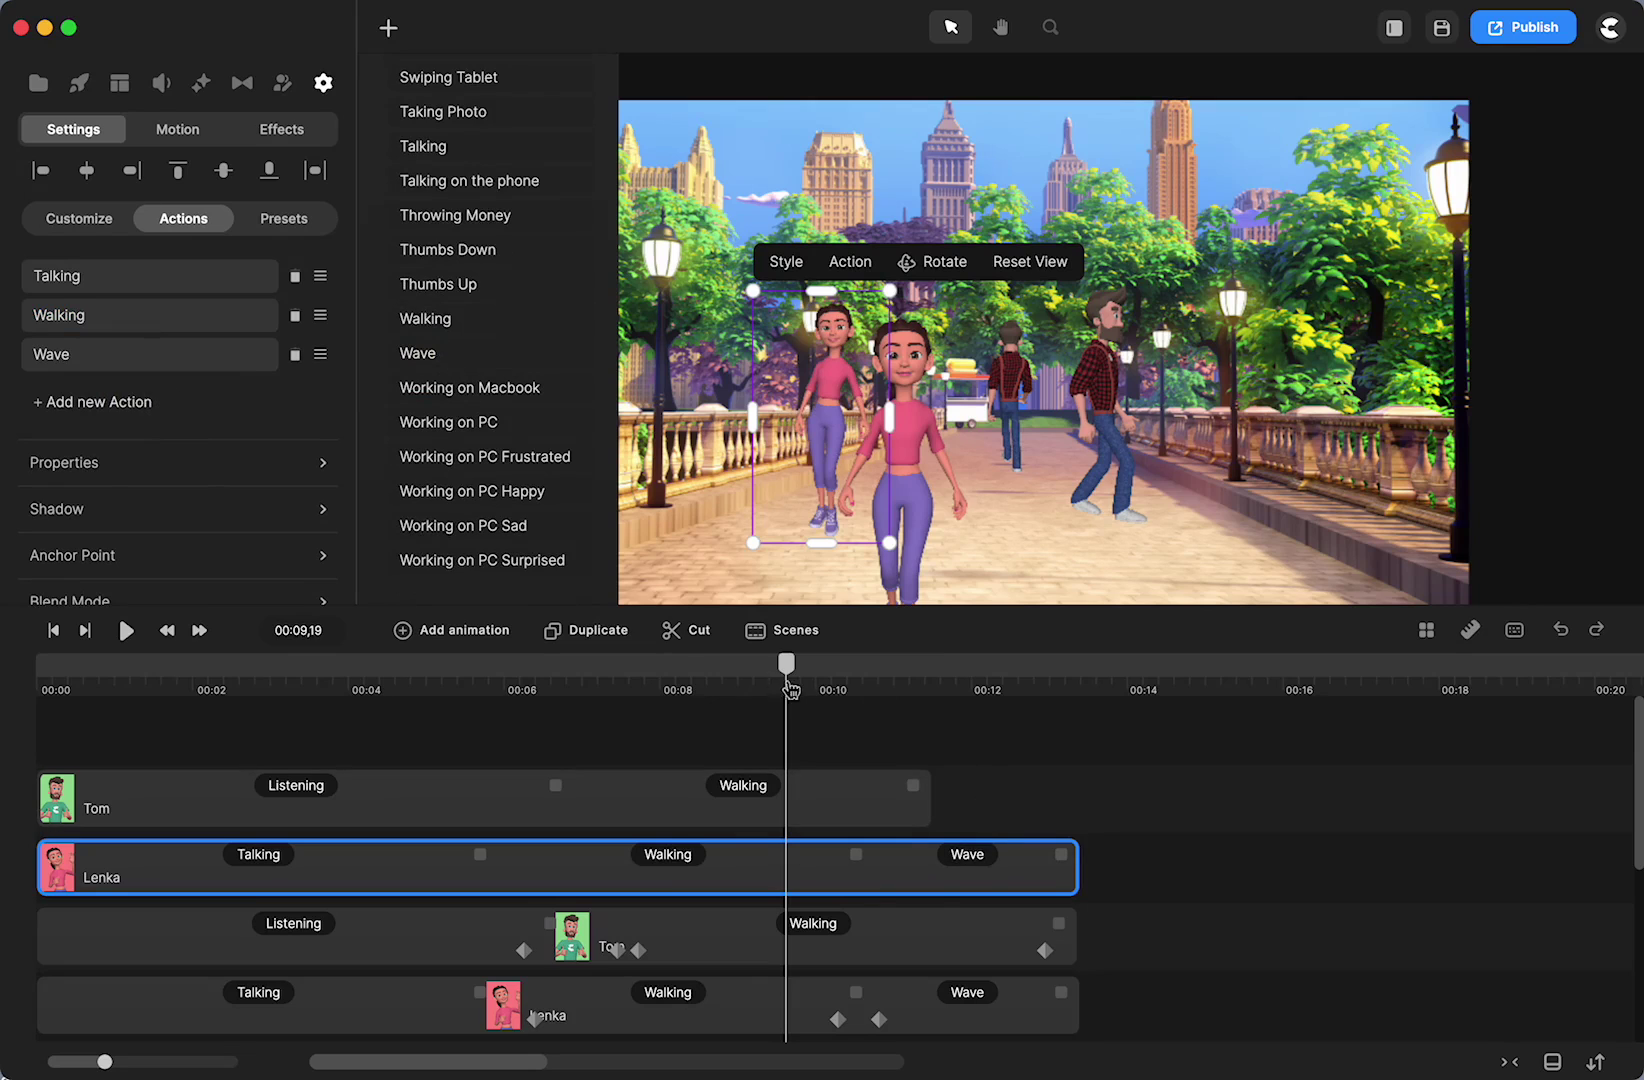
{"action": "left_click_drag", "start_coordinate": [789, 688], "coordinate": [847, 735]}
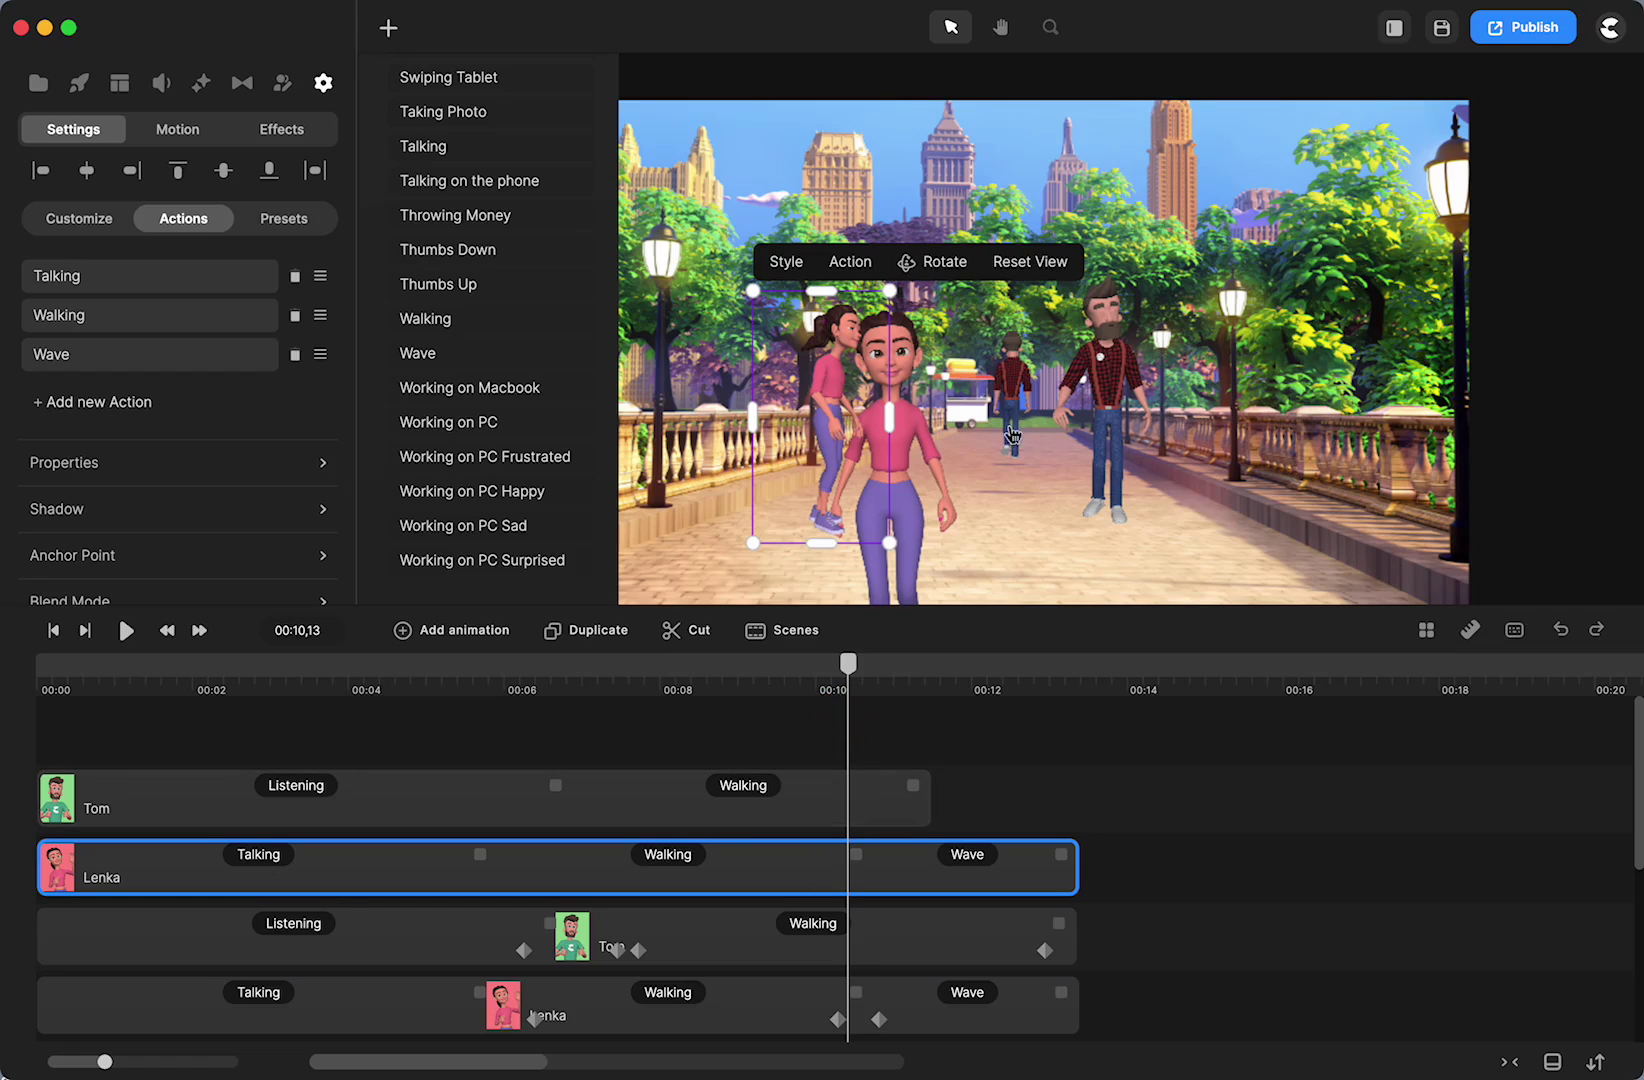
{"action": "left_click_drag", "start_coordinate": [840, 677], "coordinate": [528, 739]}
{"action": "left_click", "coordinate": [531, 867]}
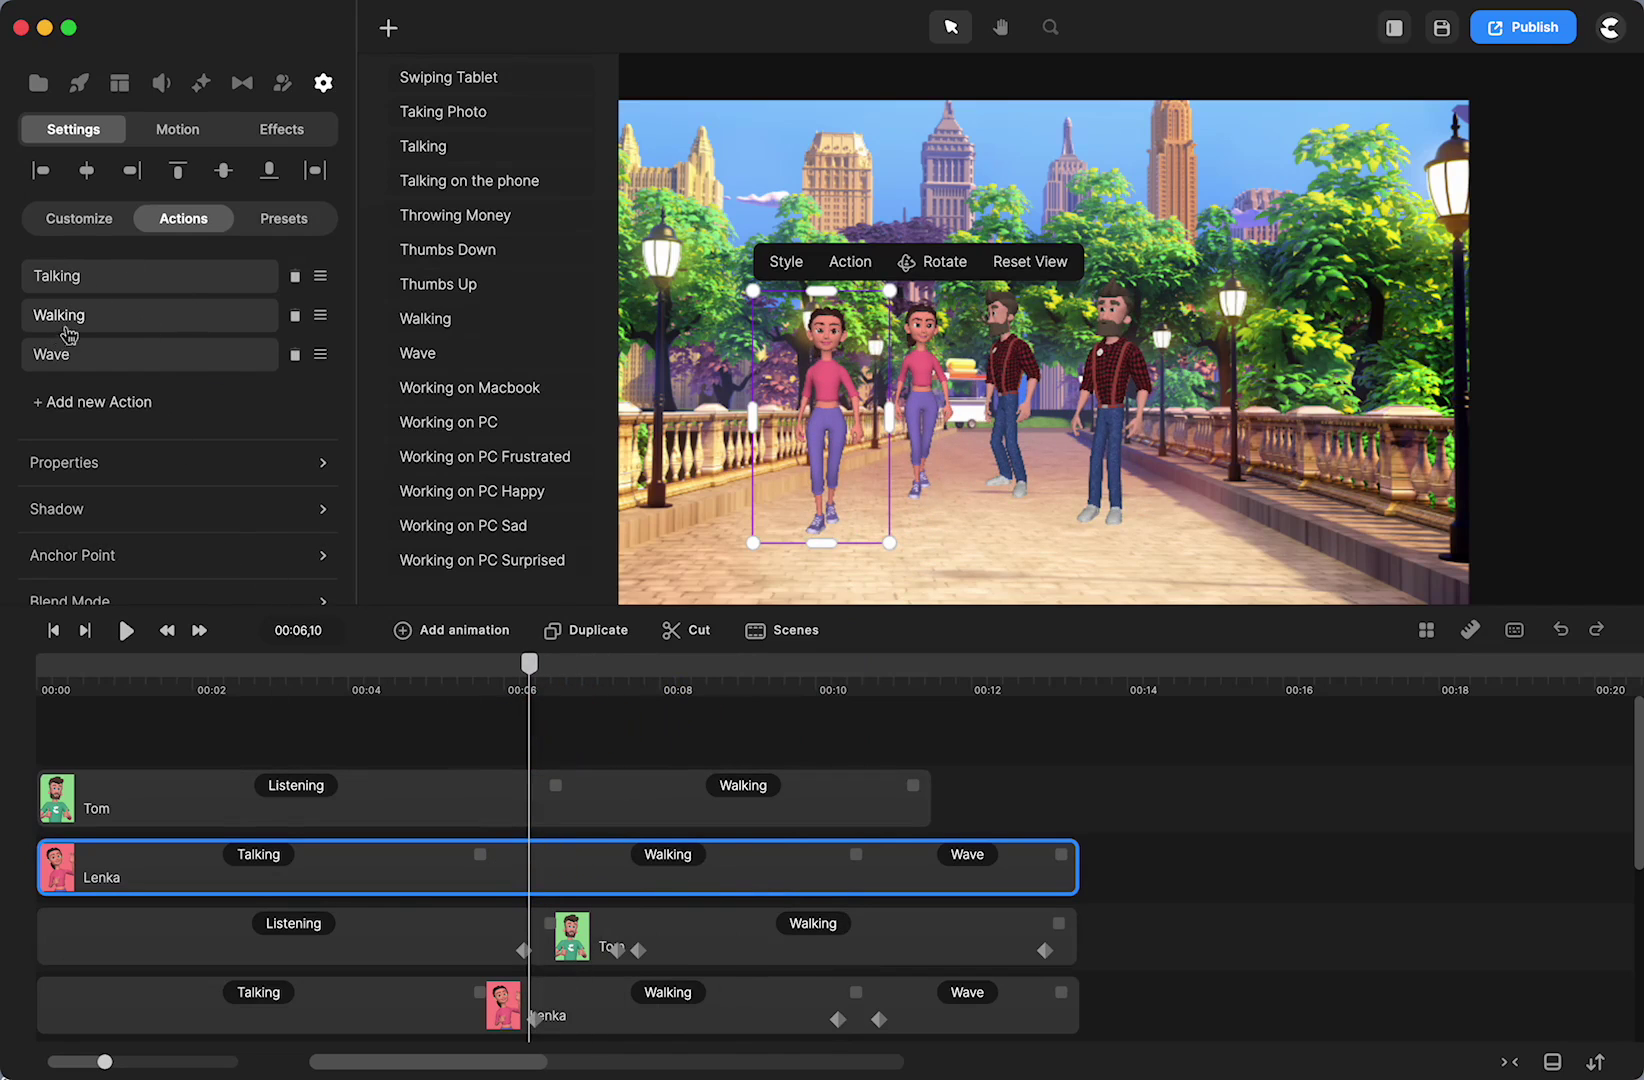
Add a Linear animation to Lenka animating Scale and Position, with its end keyframe later.
{"action": "left_click", "coordinate": [432, 632]}
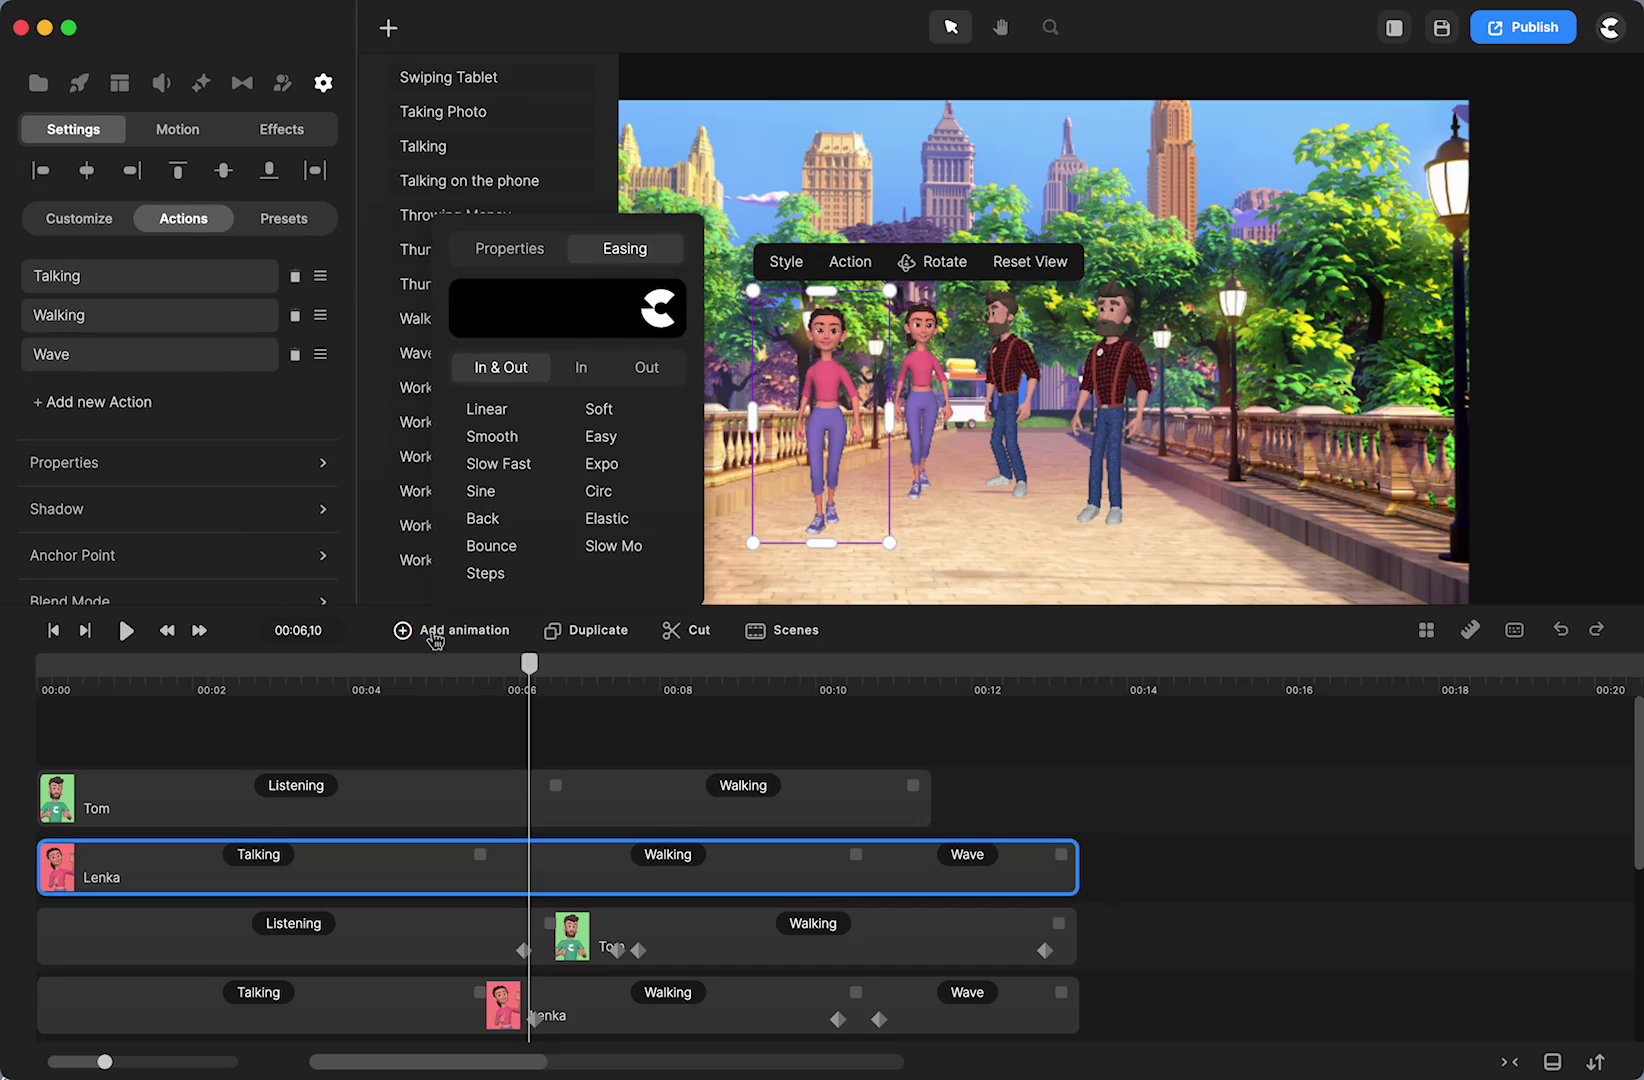
{"action": "left_click", "coordinate": [484, 412]}
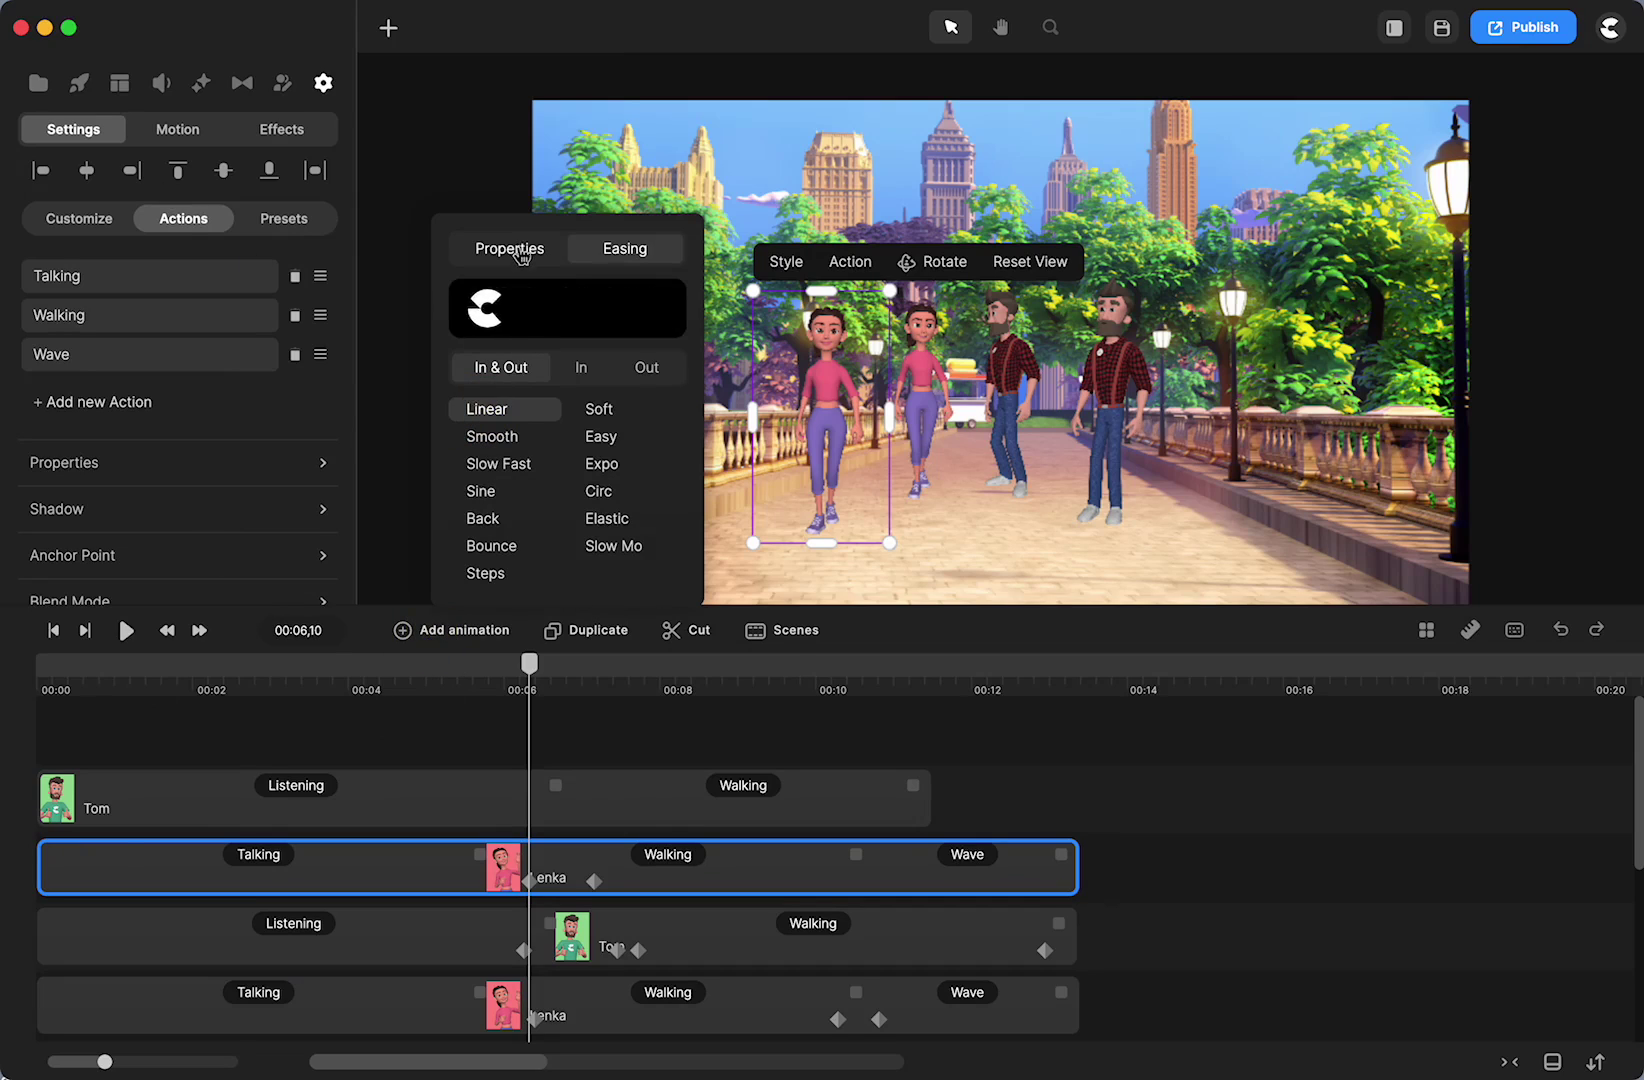
{"action": "left_click", "coordinate": [509, 247]}
{"action": "left_click", "coordinate": [496, 288]}
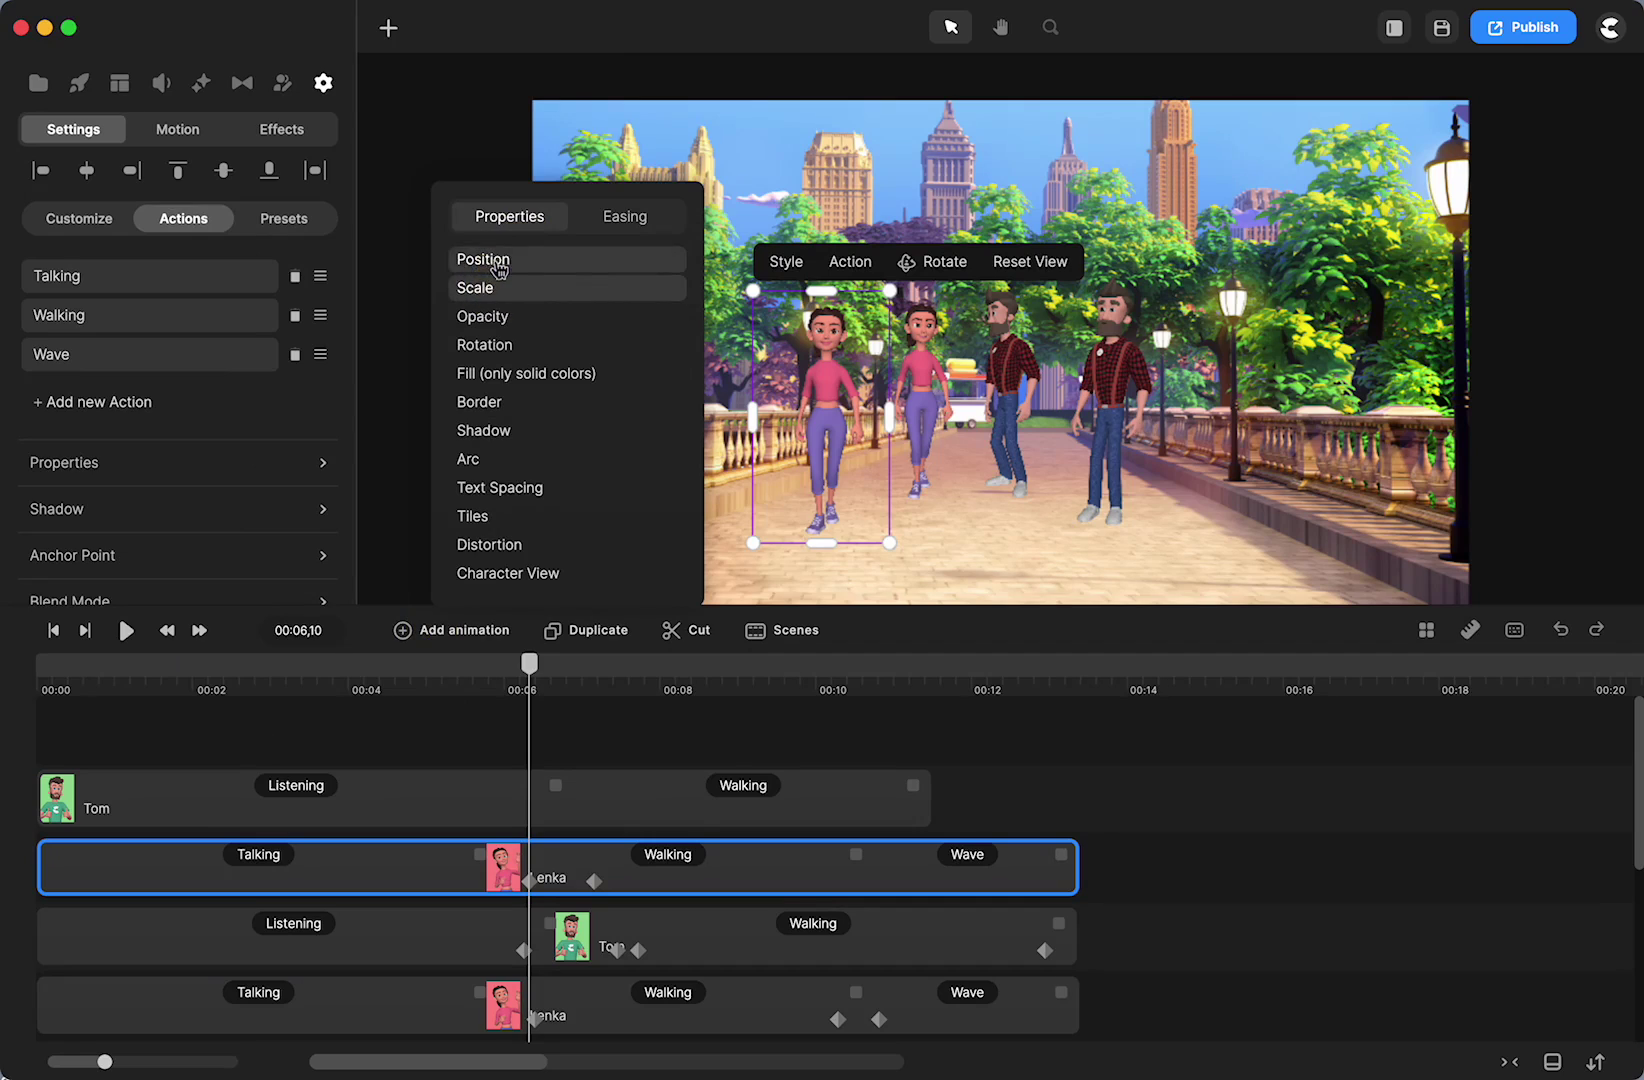
{"action": "left_click", "coordinate": [494, 259]}
{"action": "left_click_drag", "start_coordinate": [594, 880], "coordinate": [819, 880]}
{"action": "left_click", "coordinate": [913, 590]}
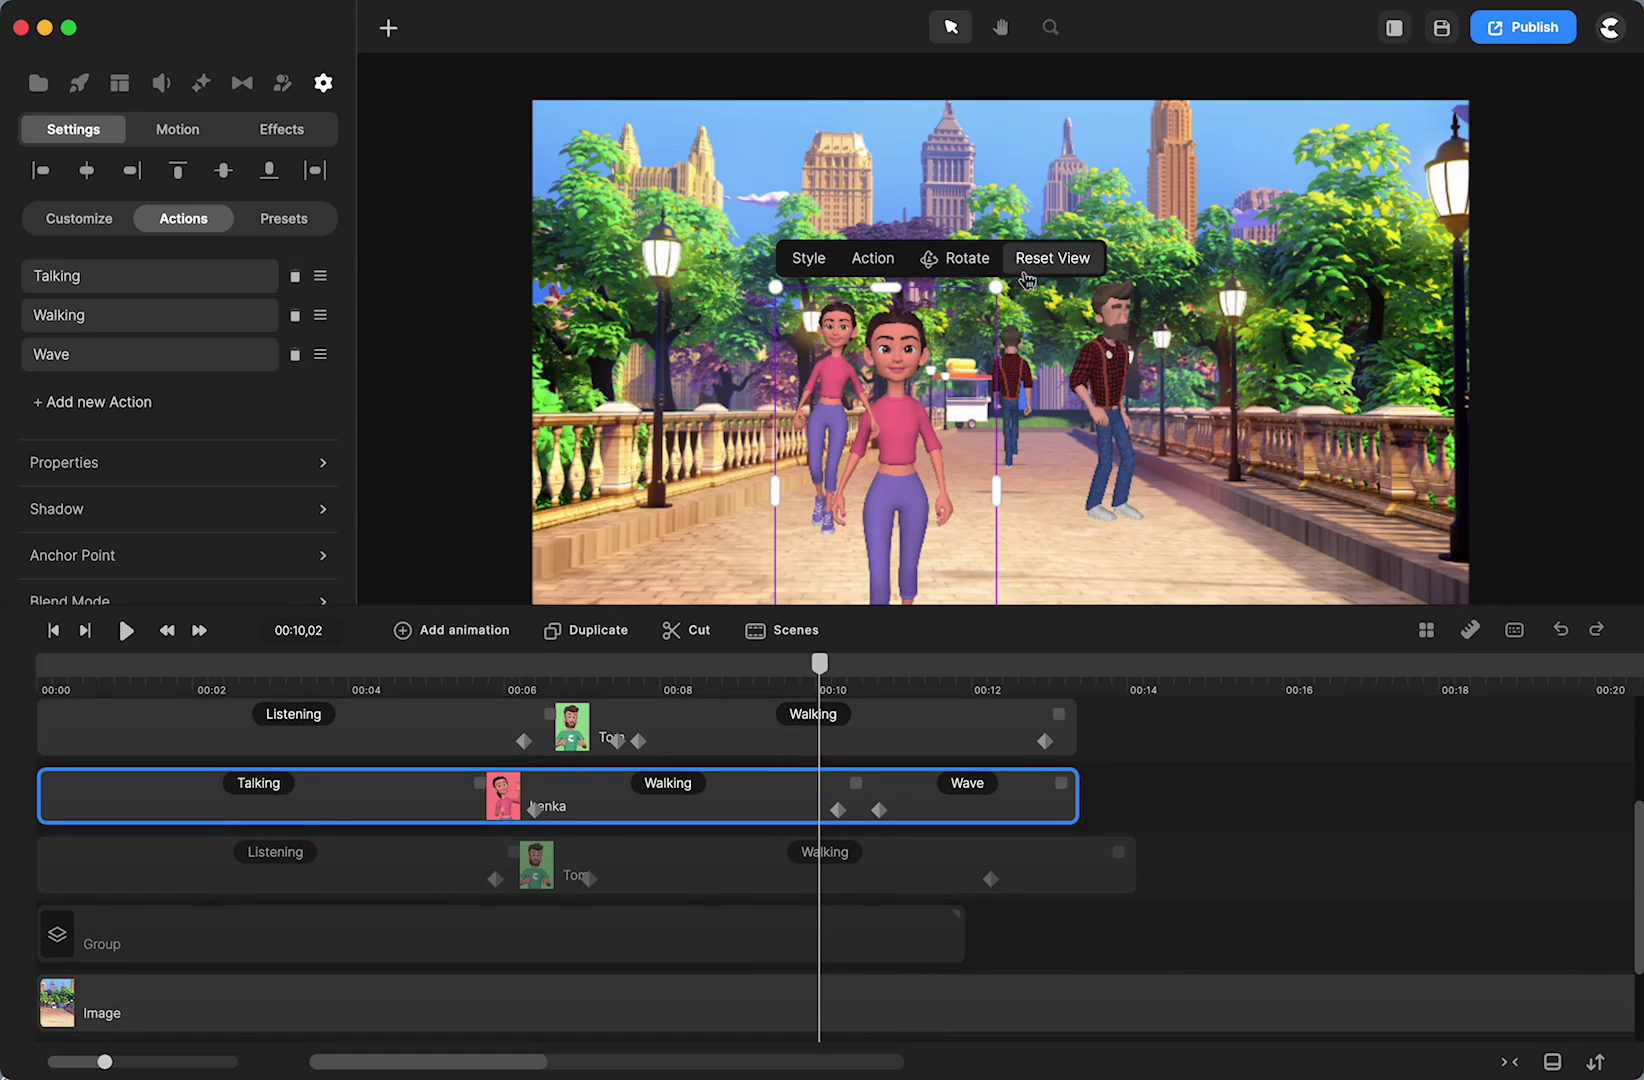
Enlarge Lenka and move her lower in frame at the end keyframe, then replay from start.
{"action": "left_click_drag", "start_coordinate": [996, 287], "coordinate": [1058, 233]}
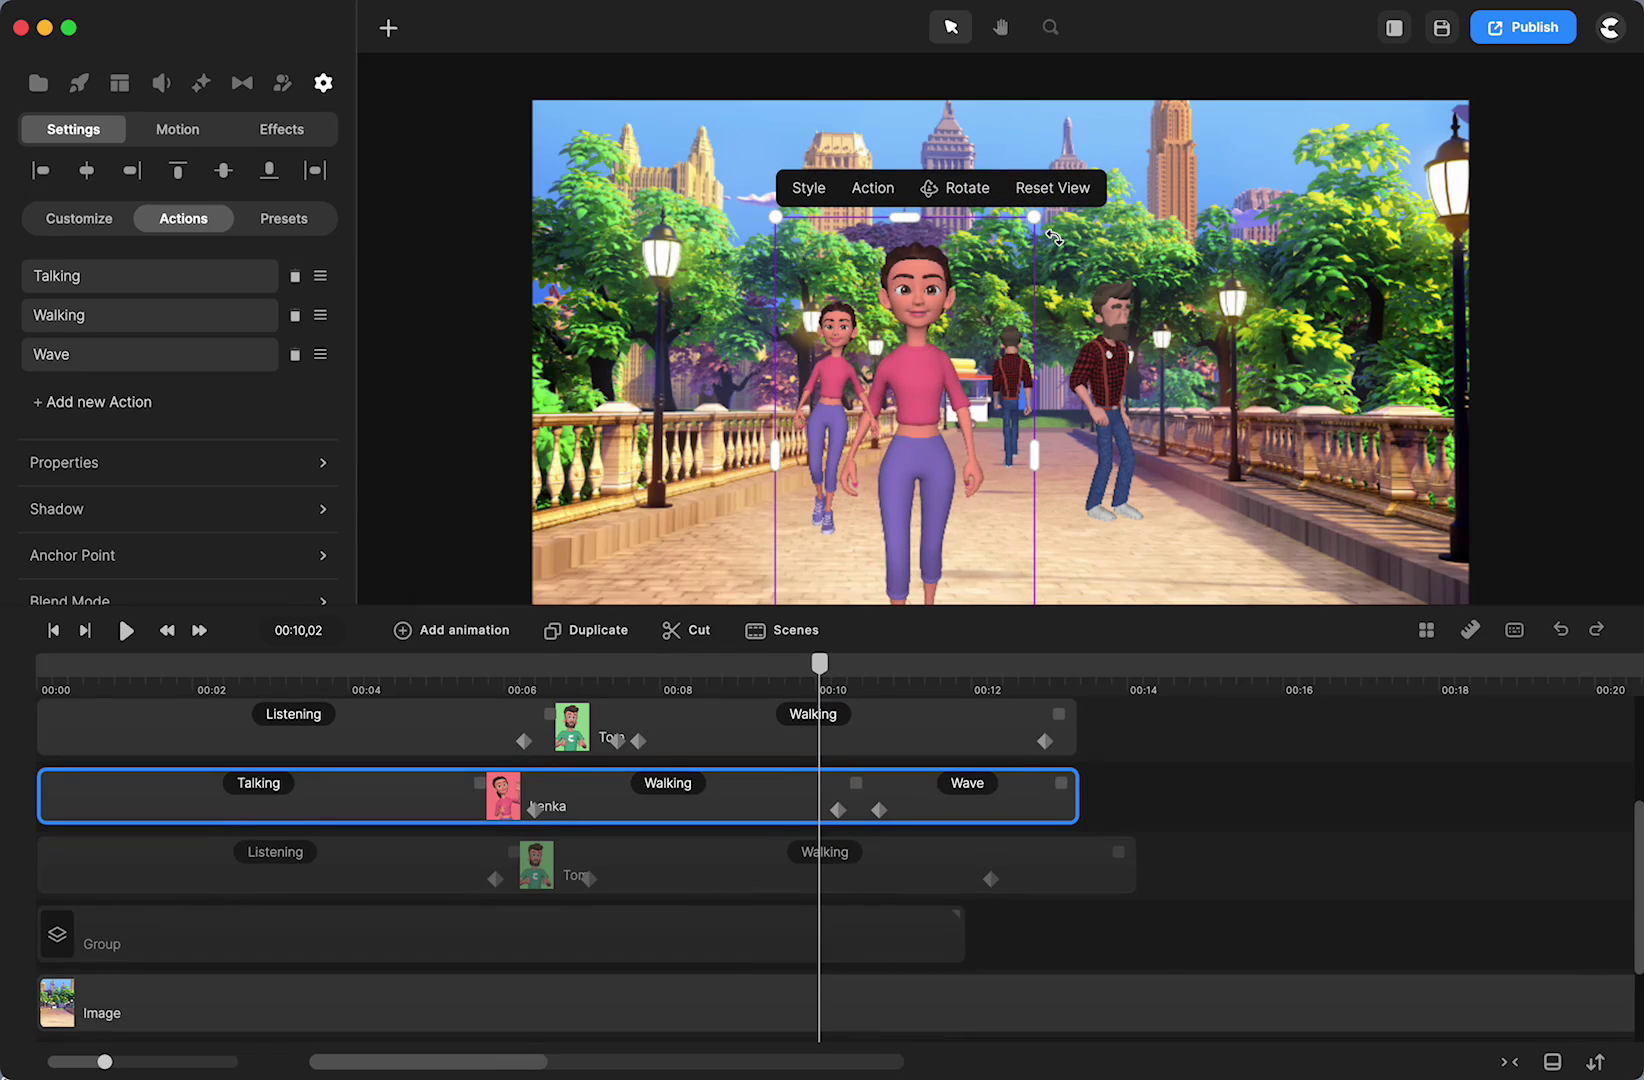
{"action": "key", "text": "ctrl+z"}
{"action": "scroll", "coordinate": [1274, 828], "scroll_direction": "up", "scroll_amount": 2}
{"action": "left_click", "coordinate": [1259, 848]}
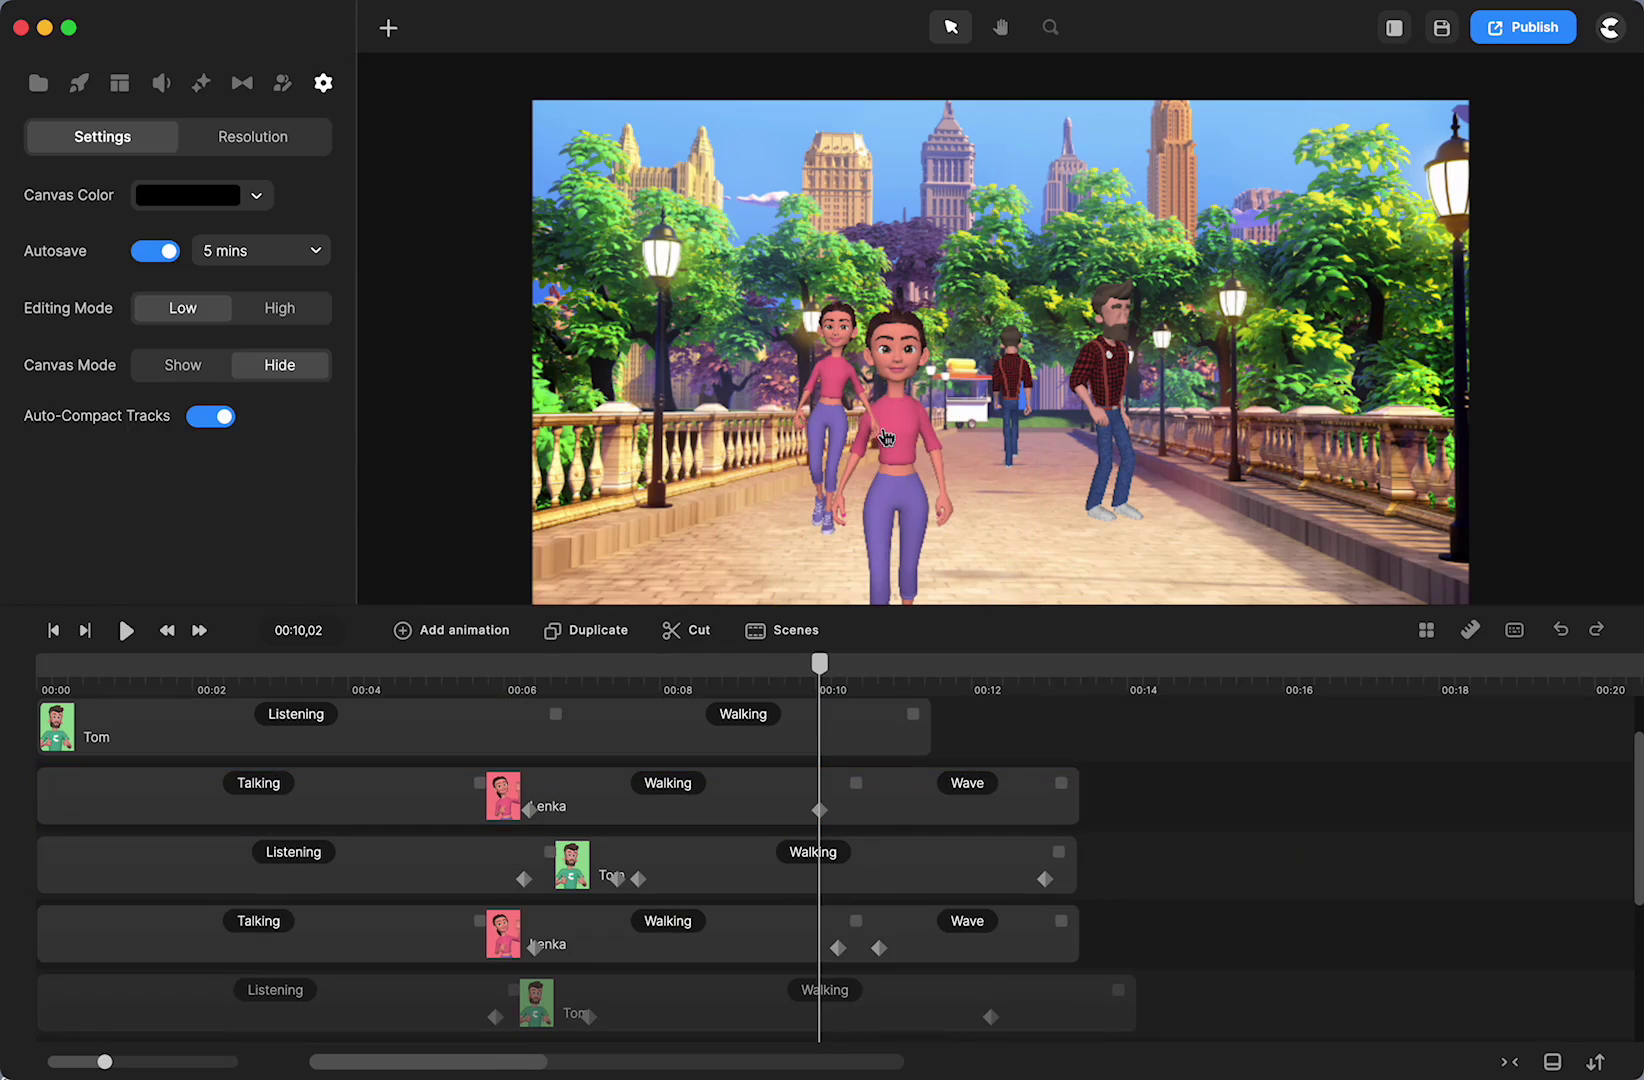
{"action": "left_click", "coordinate": [815, 395]}
{"action": "left_click", "coordinate": [815, 378]}
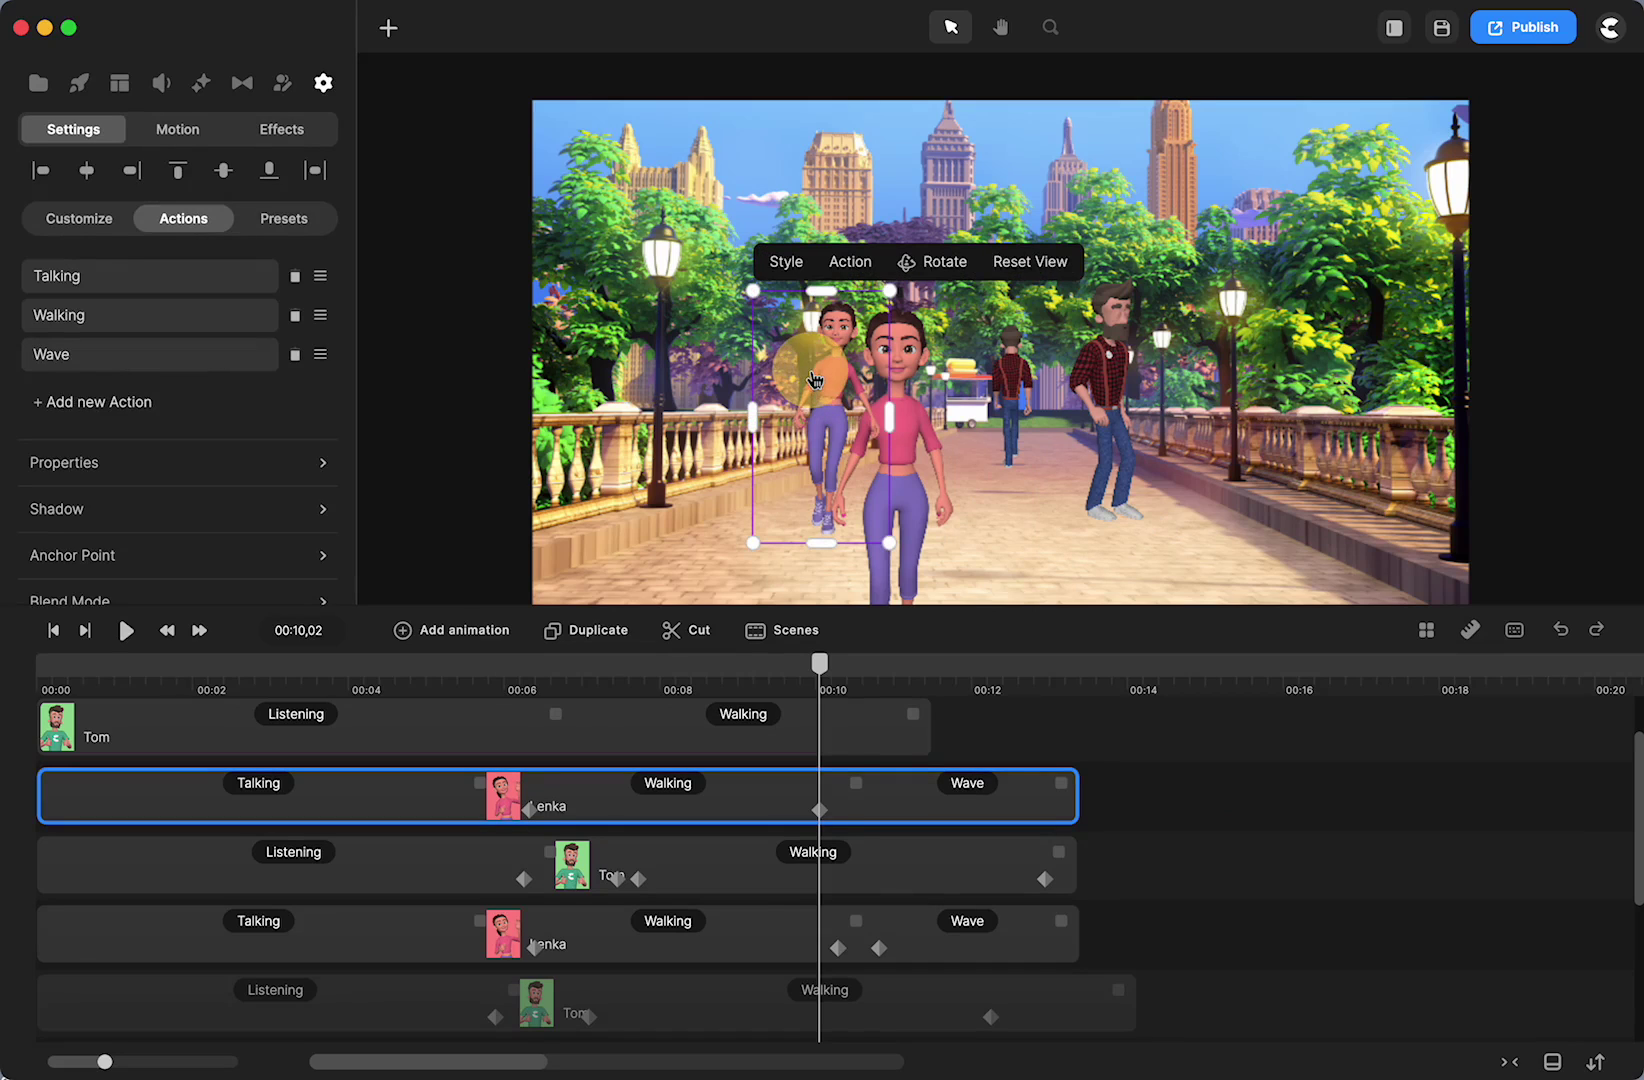
{"action": "left_click_drag", "start_coordinate": [753, 290], "coordinate": [613, 203]}
{"action": "left_click_drag", "start_coordinate": [796, 268], "coordinate": [748, 447]}
{"action": "left_click_drag", "start_coordinate": [840, 327], "coordinate": [873, 268]}
{"action": "left_click_drag", "start_coordinate": [787, 447], "coordinate": [756, 451]}
{"action": "left_click", "coordinate": [54, 630]}
{"action": "left_click", "coordinate": [125, 630]}
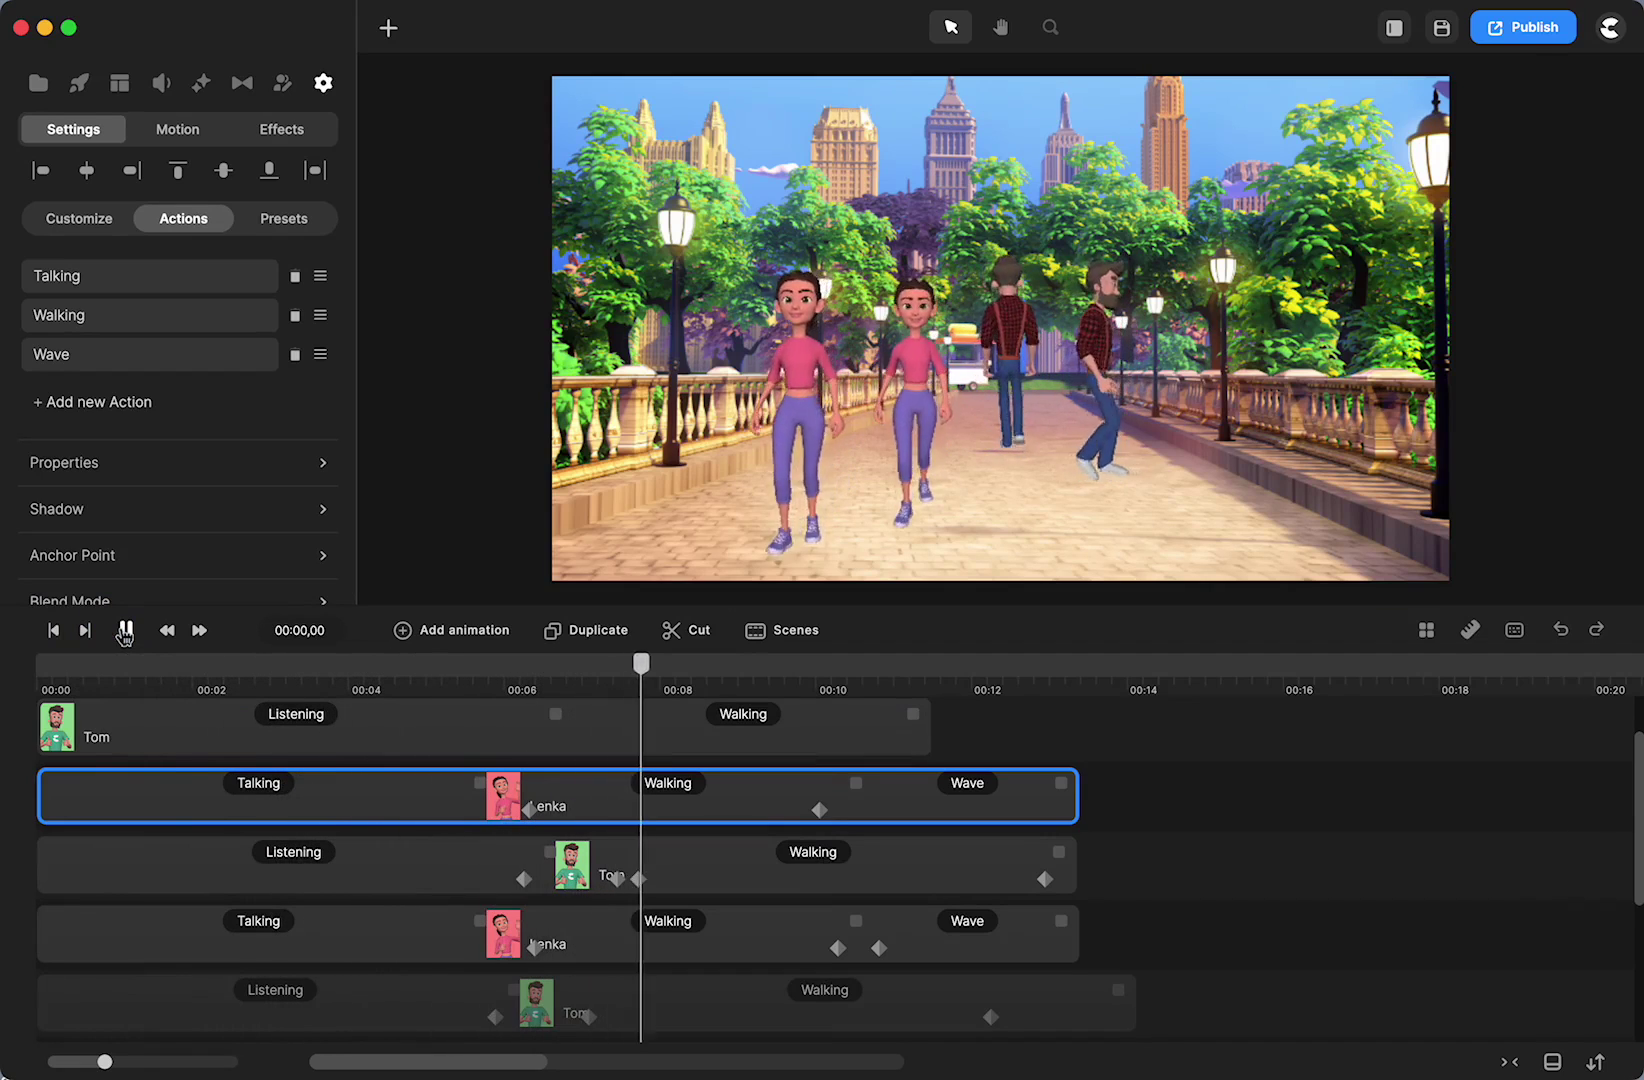
Switch on Disable End for Lenka's Walking action, checking the preview just past 10 seconds.
{"action": "left_click", "coordinate": [125, 630]}
{"action": "left_click_drag", "start_coordinate": [789, 663], "coordinate": [887, 688]}
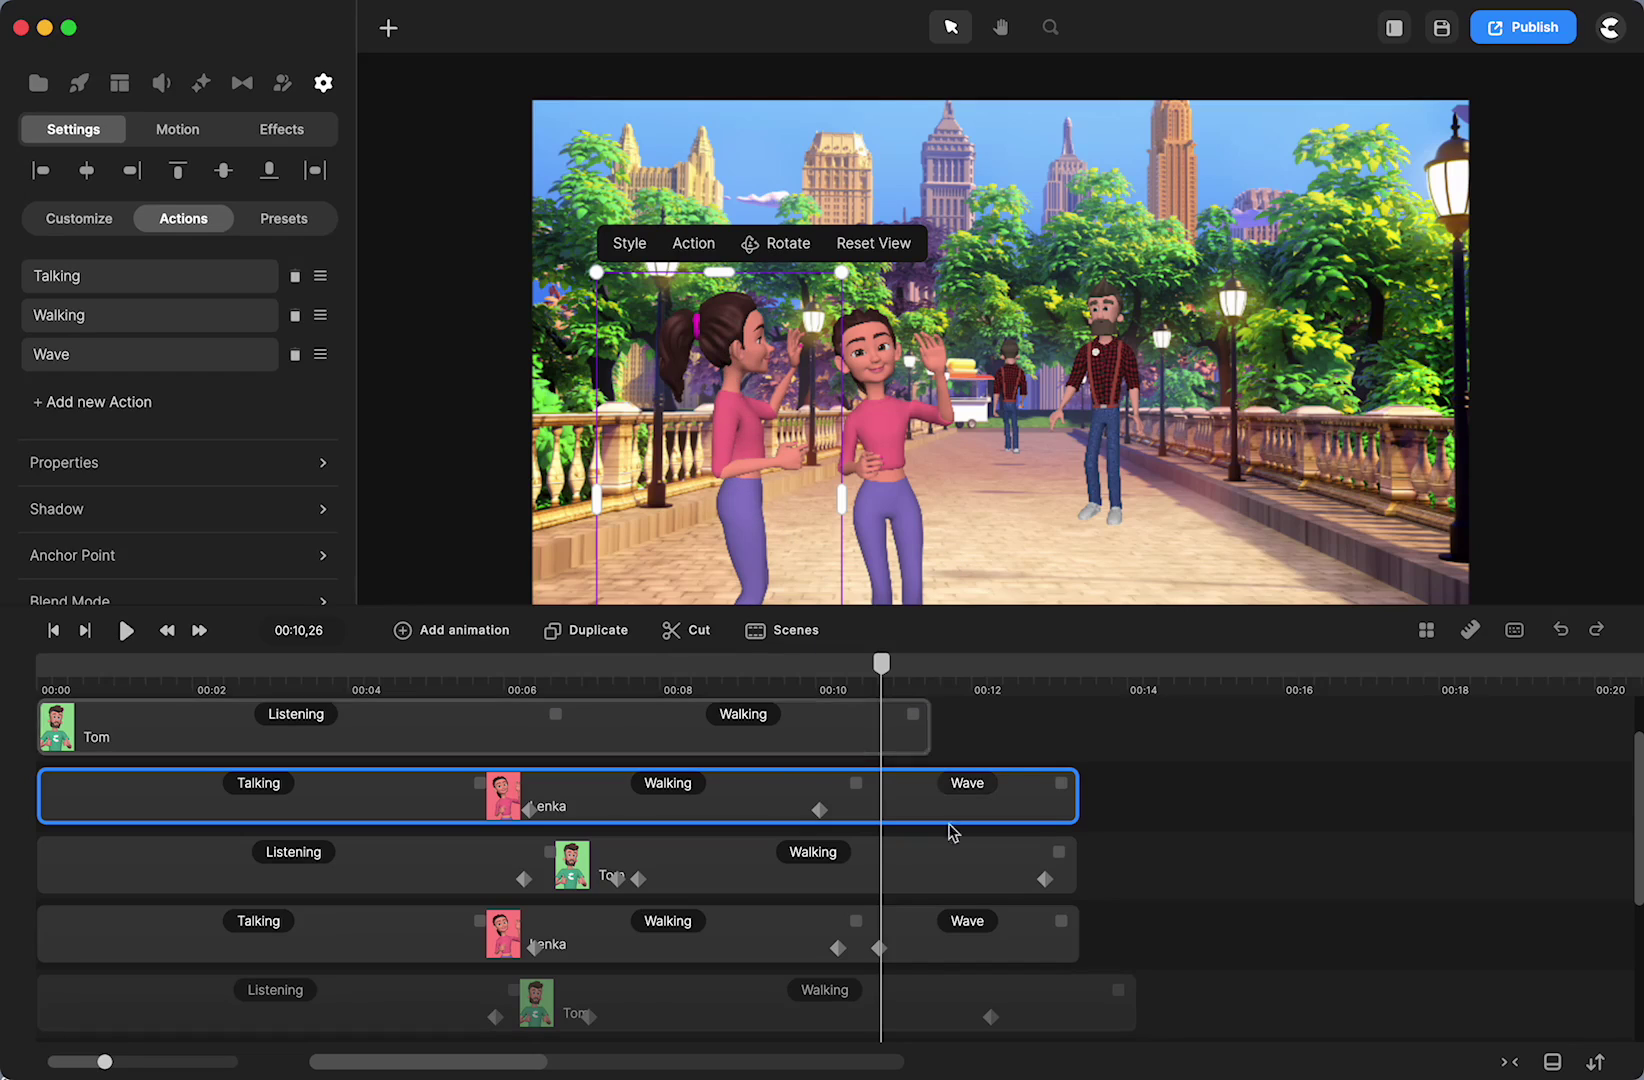
{"action": "left_click_drag", "start_coordinate": [890, 682], "coordinate": [829, 675]}
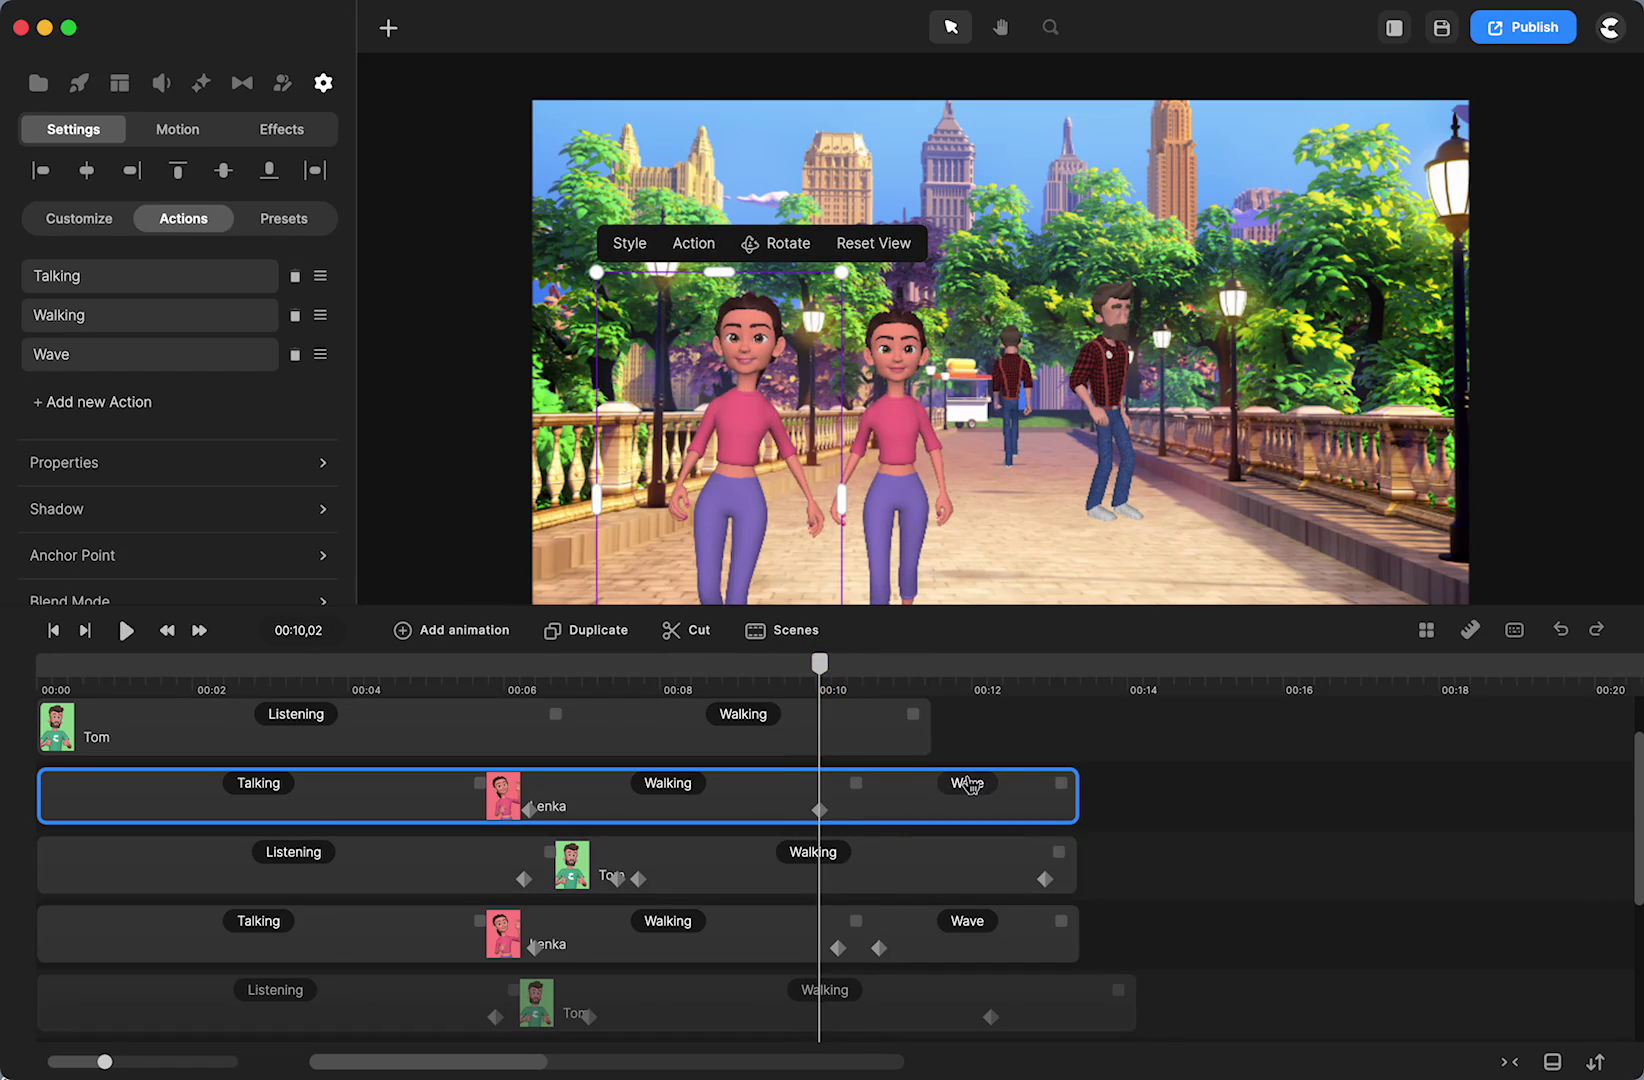
{"action": "left_click", "coordinate": [670, 785]}
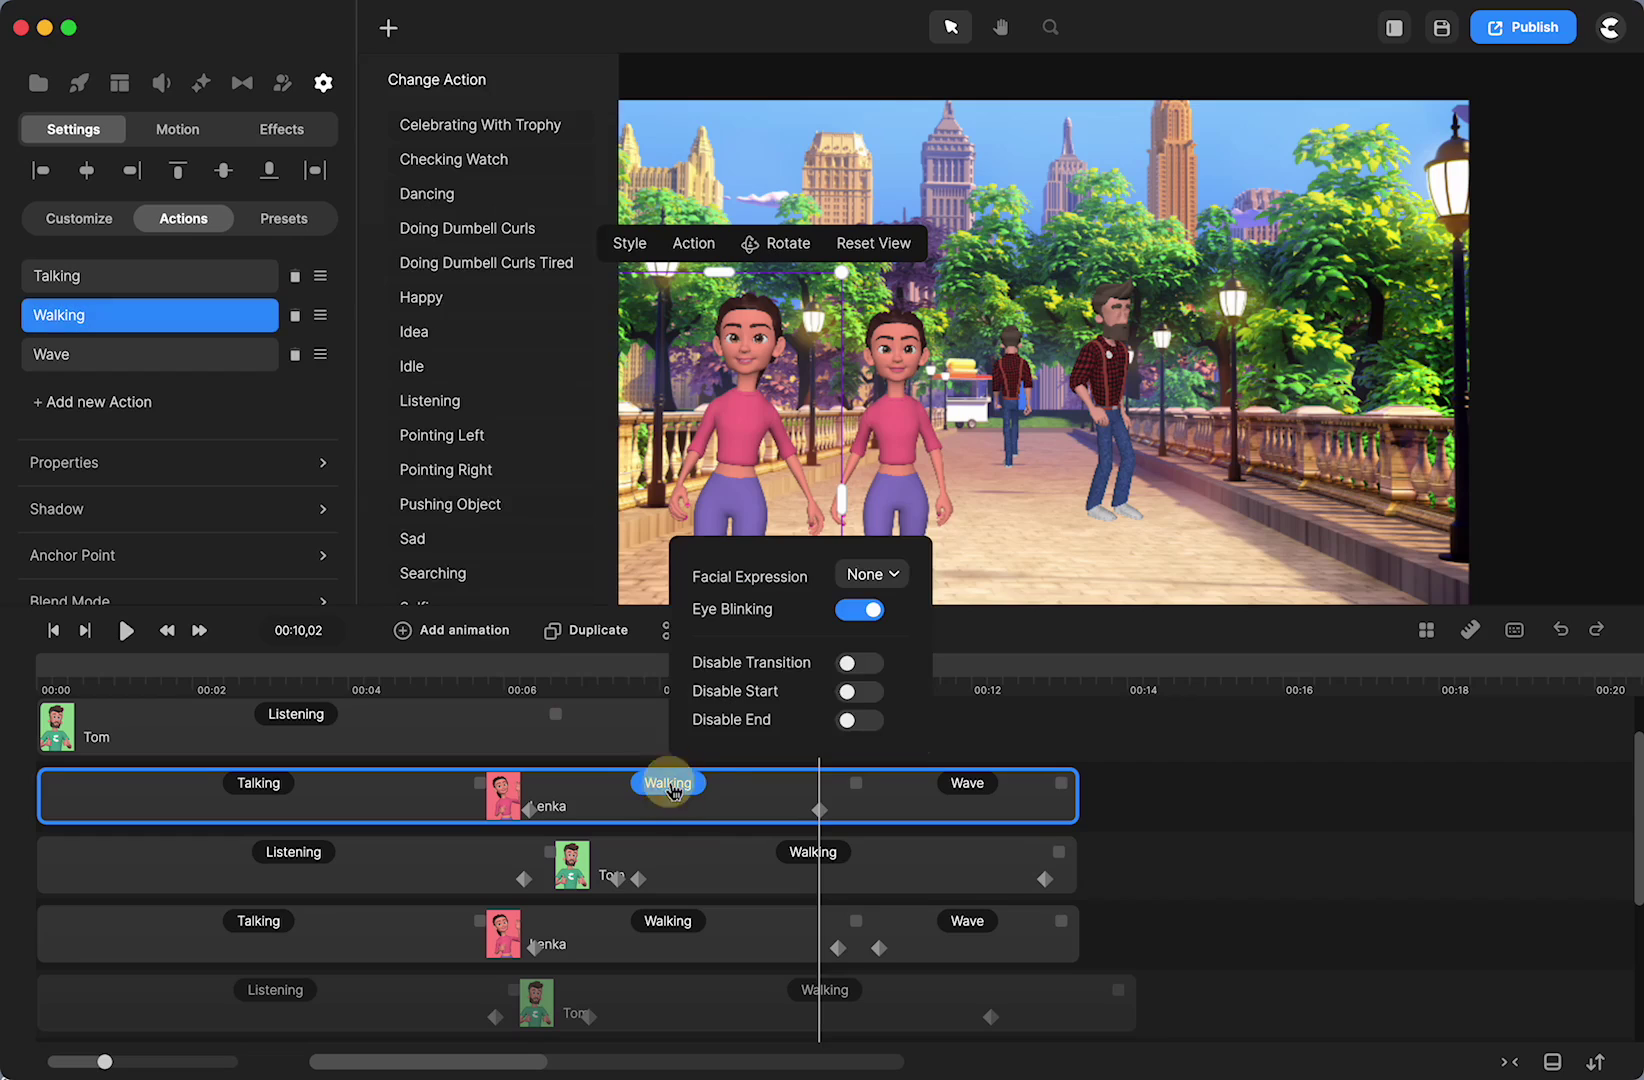
{"action": "left_click", "coordinate": [850, 721]}
{"action": "left_click", "coordinate": [1135, 763]}
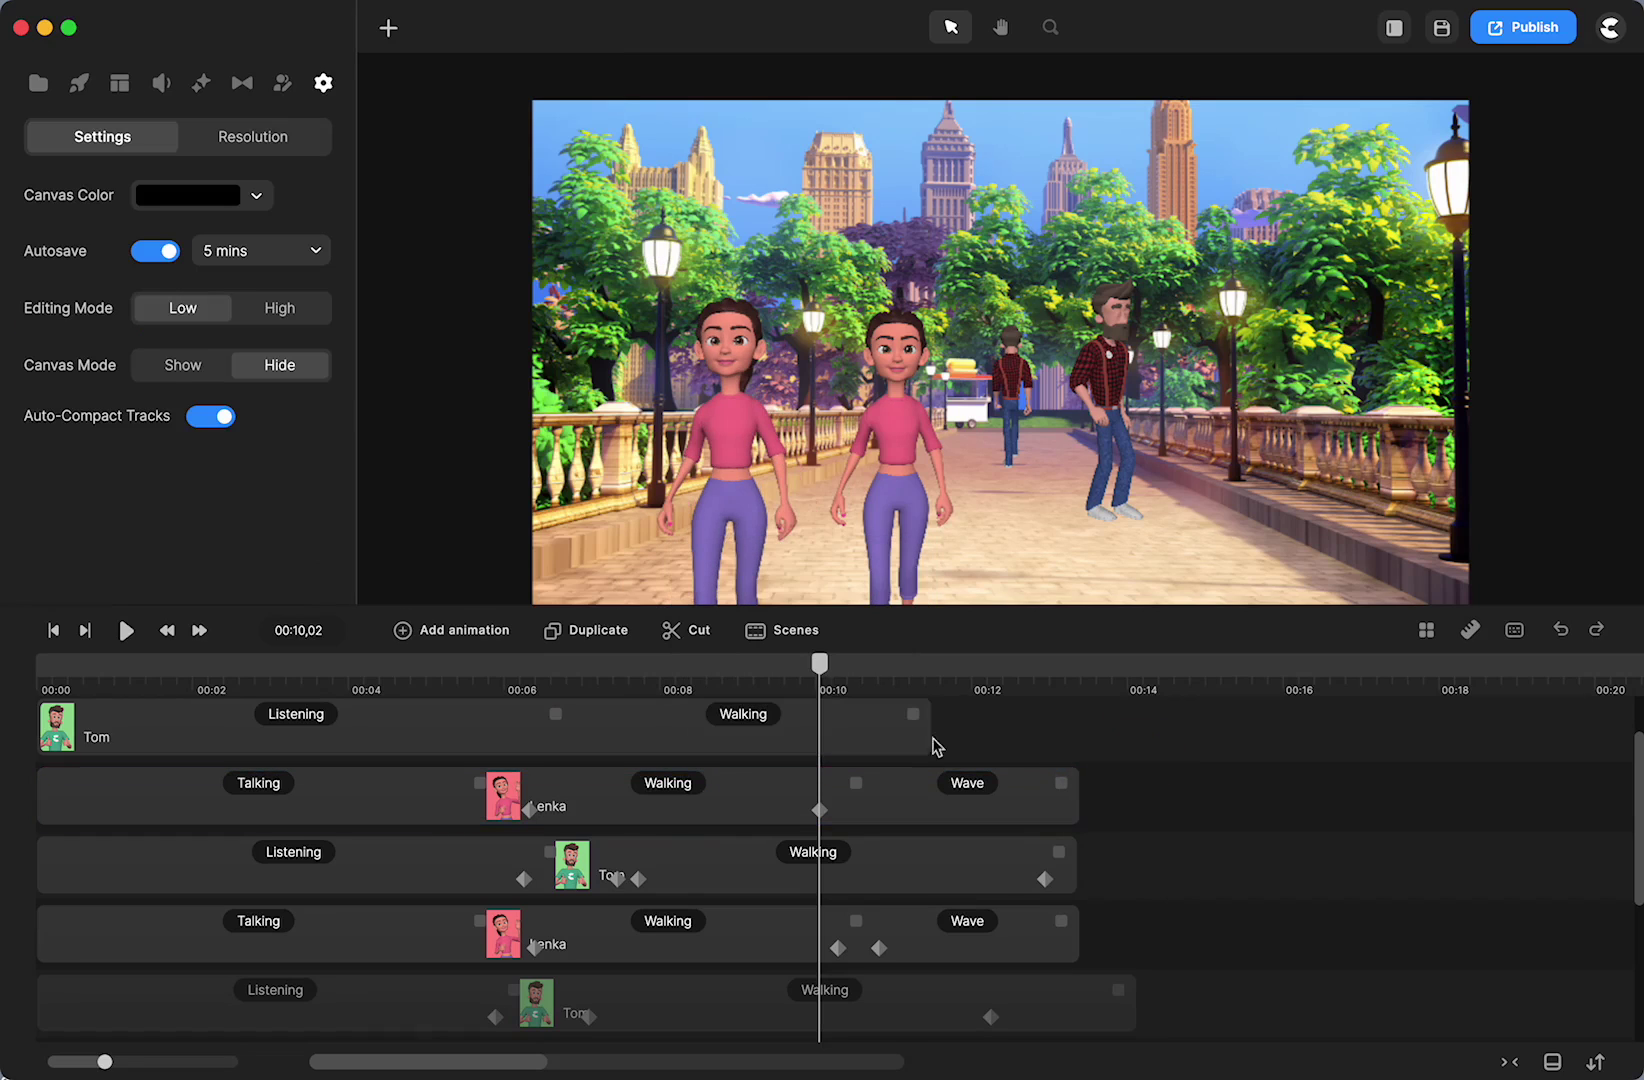
{"action": "left_click_drag", "start_coordinate": [819, 665], "coordinate": [824, 703]}
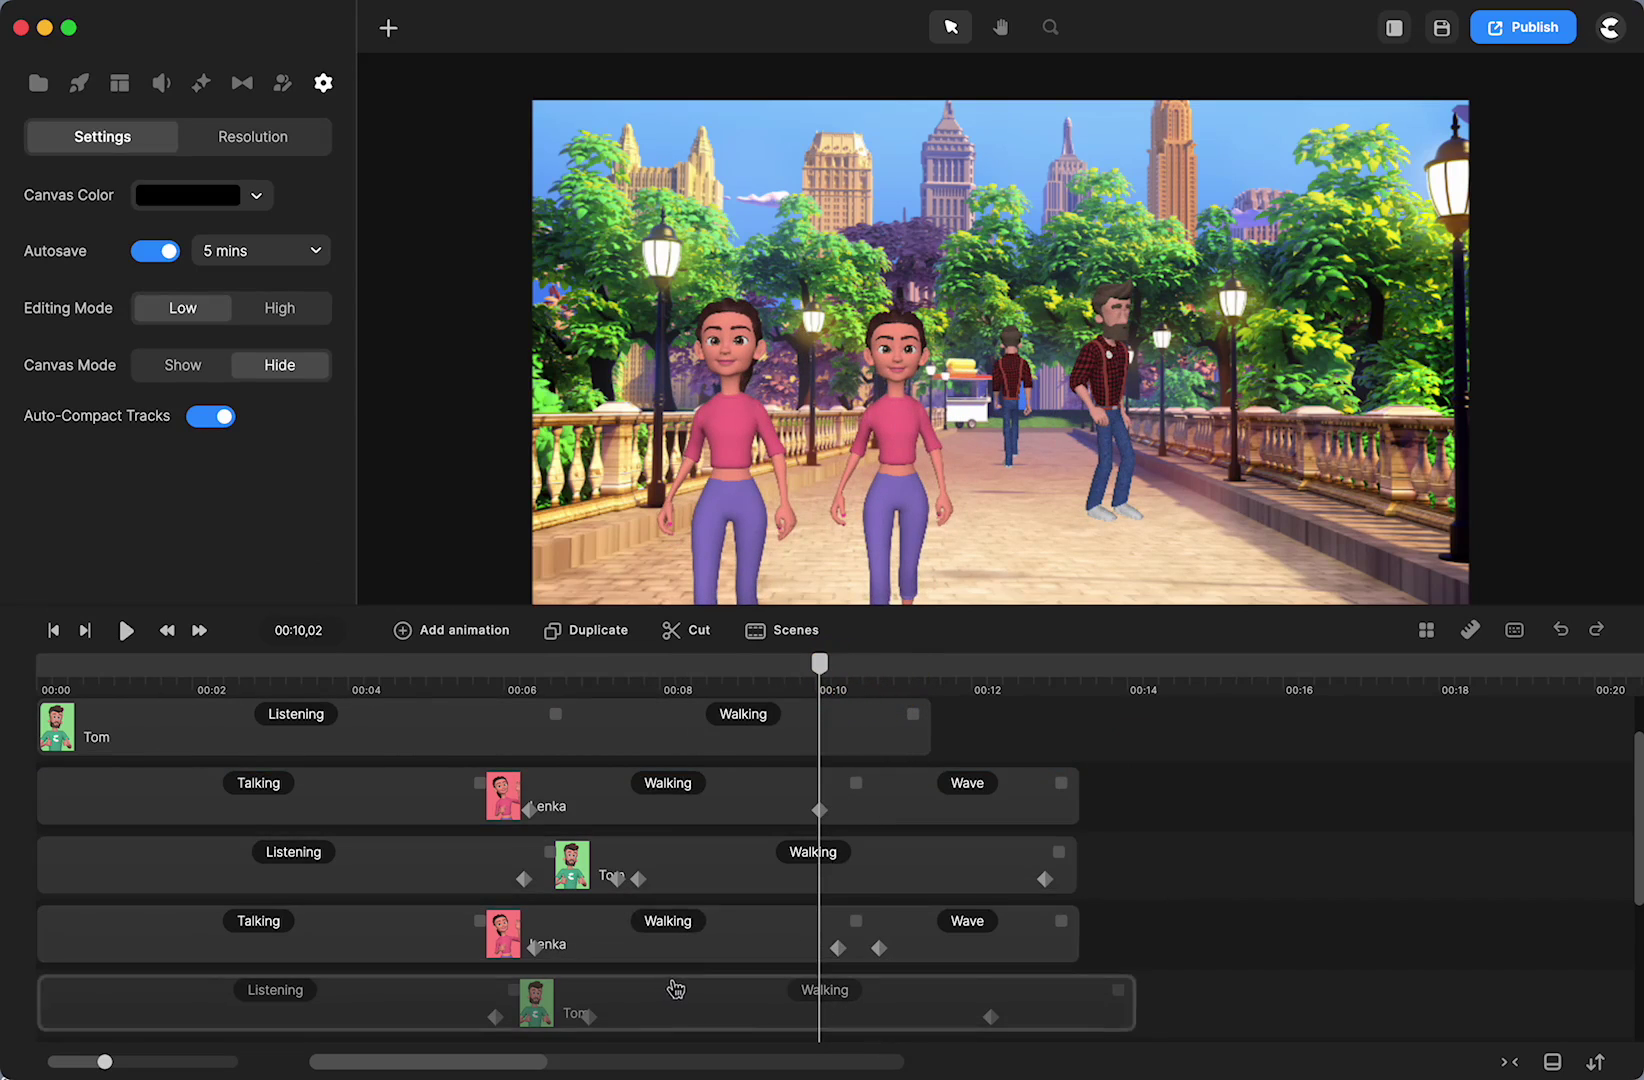
{"action": "left_click", "coordinate": [666, 925]}
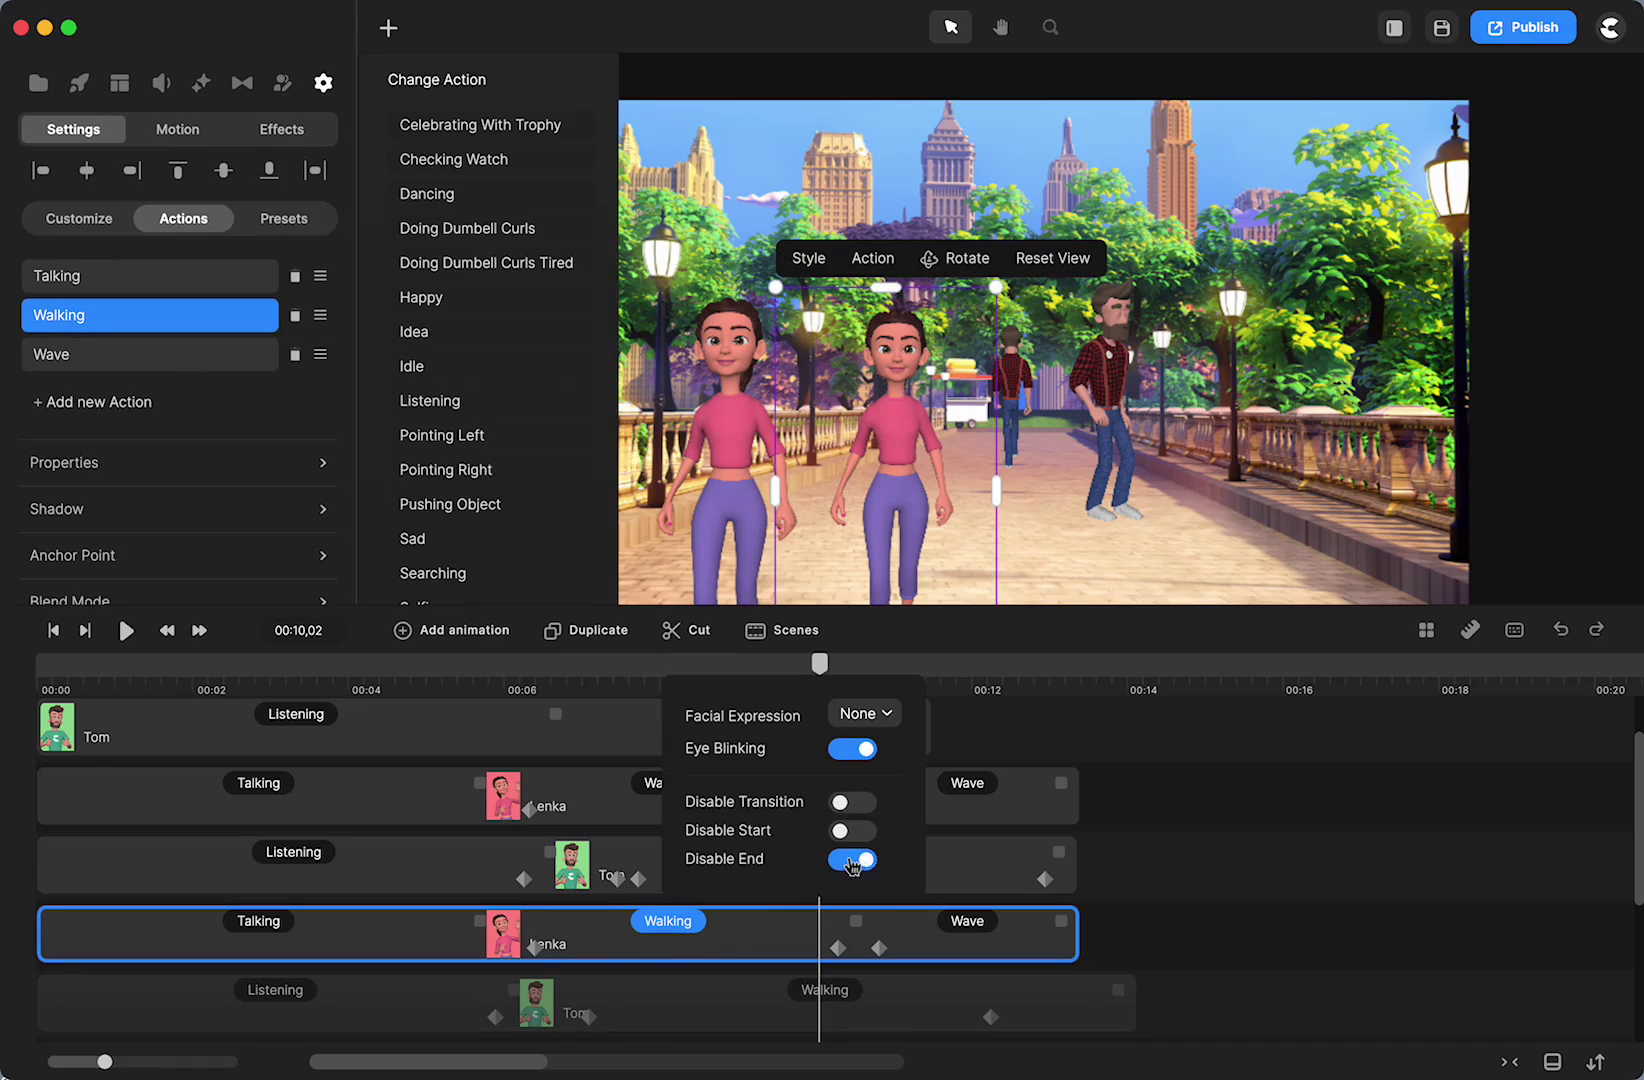
{"action": "left_click", "coordinate": [1170, 848]}
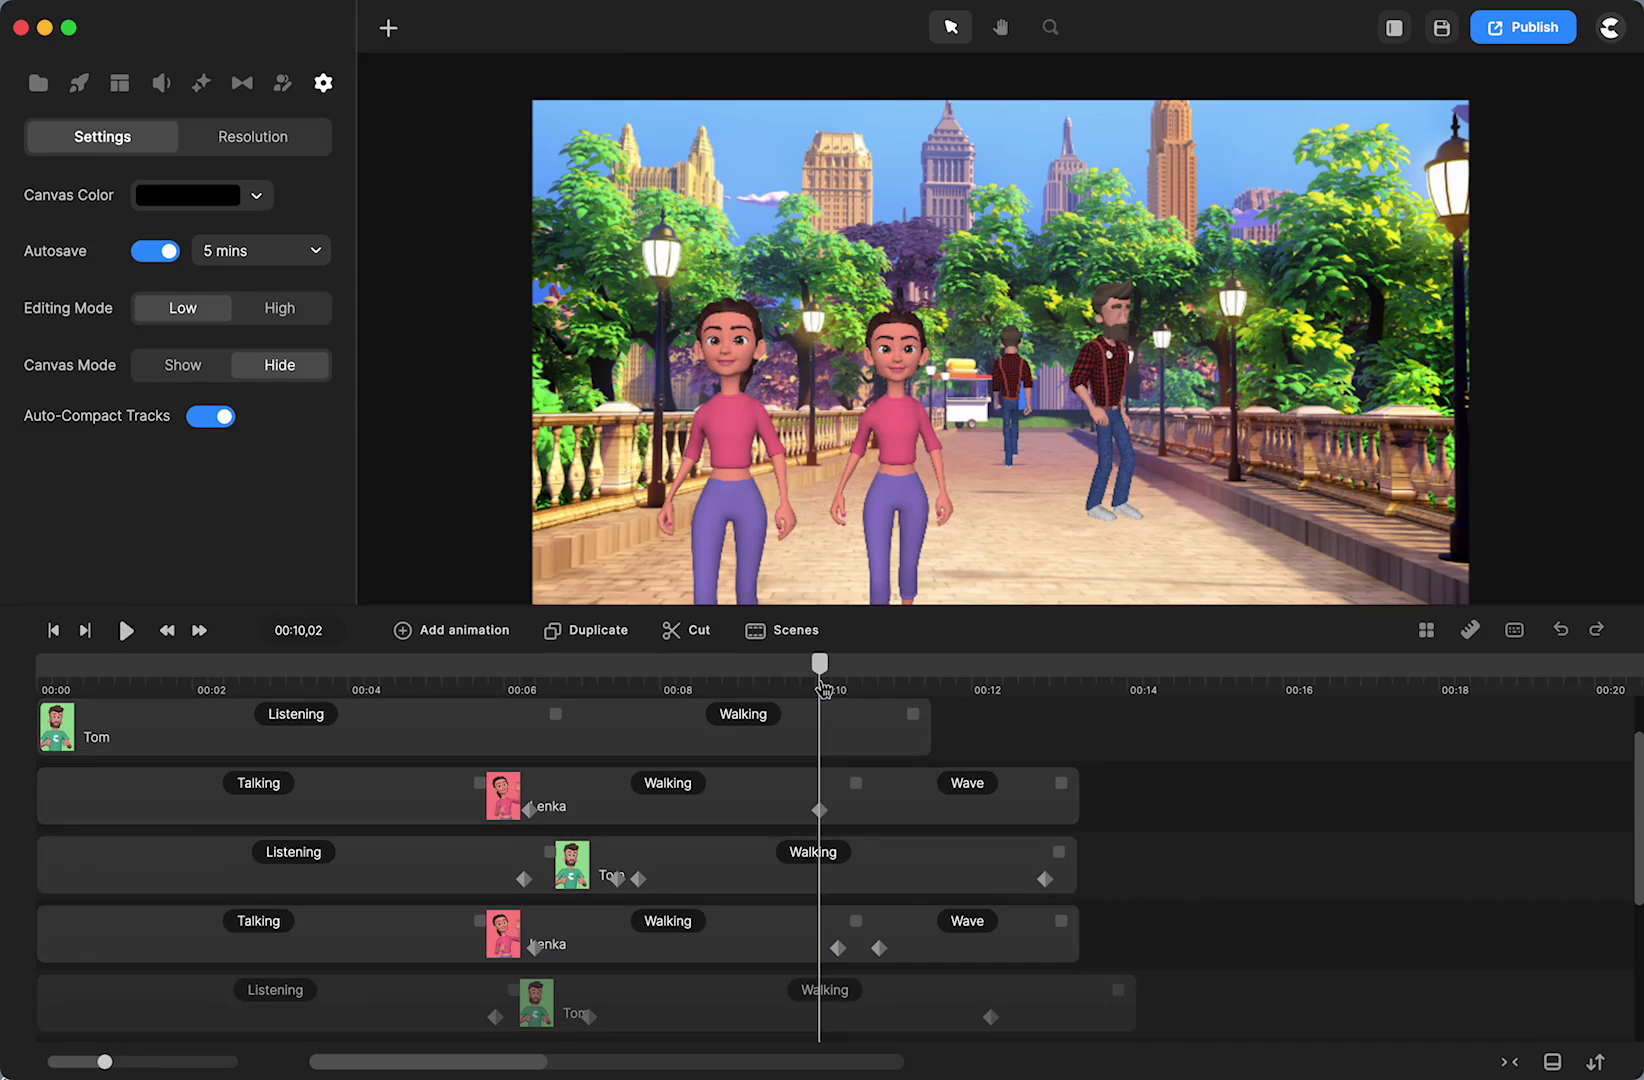
{"action": "mouse_move", "coordinate": [822, 685]}
{"action": "left_mouse_down"}
{"action": "mouse_move", "coordinate": [864, 684]}
{"action": "mouse_move", "coordinate": [840, 688]}
{"action": "left_mouse_up"}
Add a Linear Character View keyframe to Lenka near 10 seconds, nudged slightly earlier.
{"action": "left_click", "coordinate": [838, 815]}
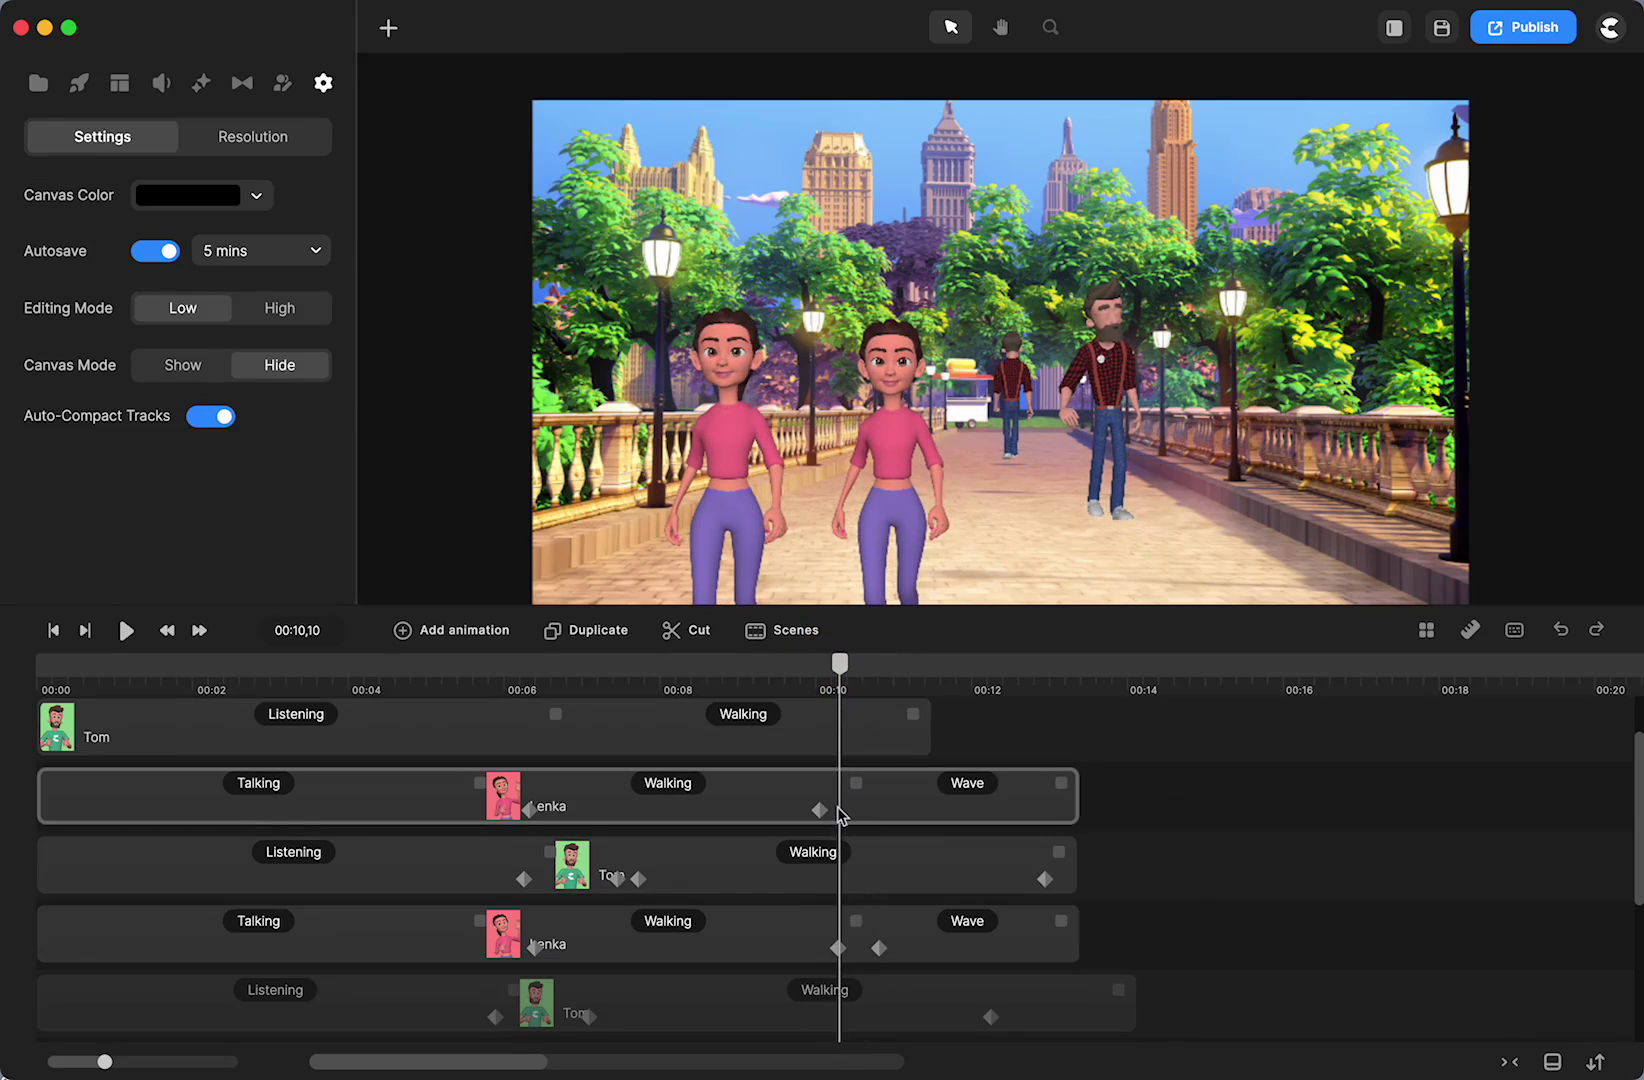
{"action": "left_click", "coordinate": [468, 636]}
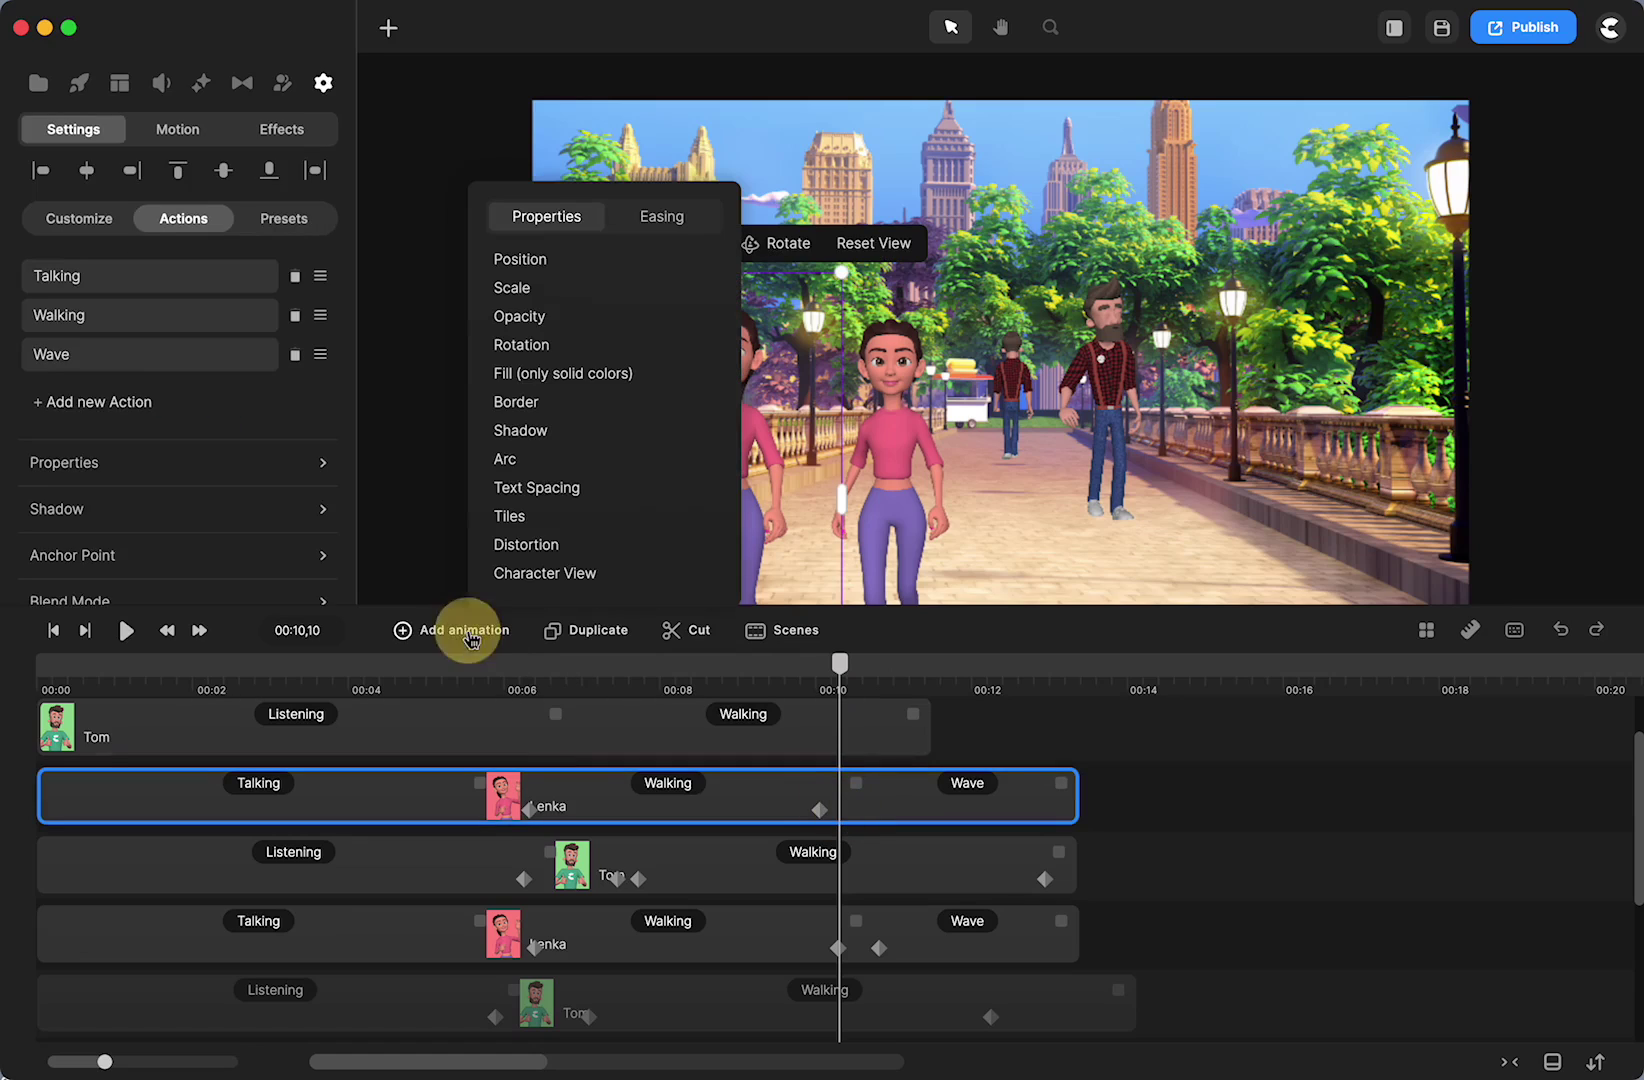
{"action": "left_click", "coordinate": [556, 573]}
{"action": "left_click", "coordinate": [669, 222]}
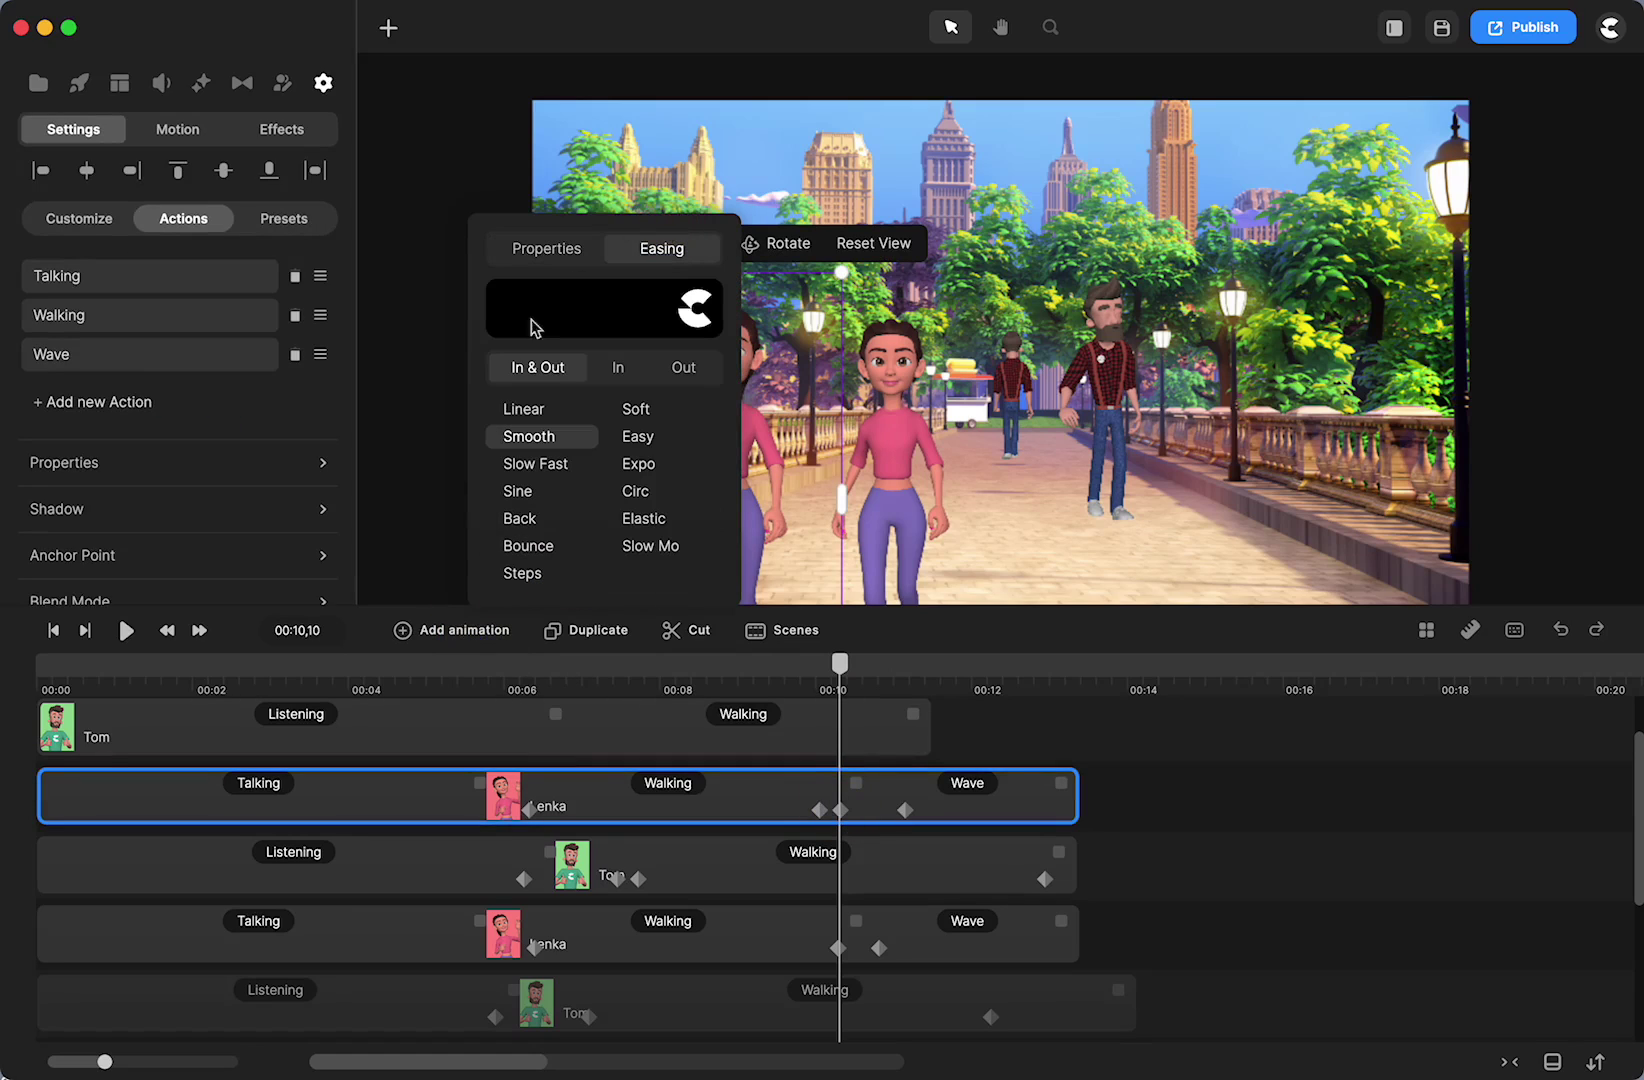
{"action": "left_click", "coordinate": [538, 411]}
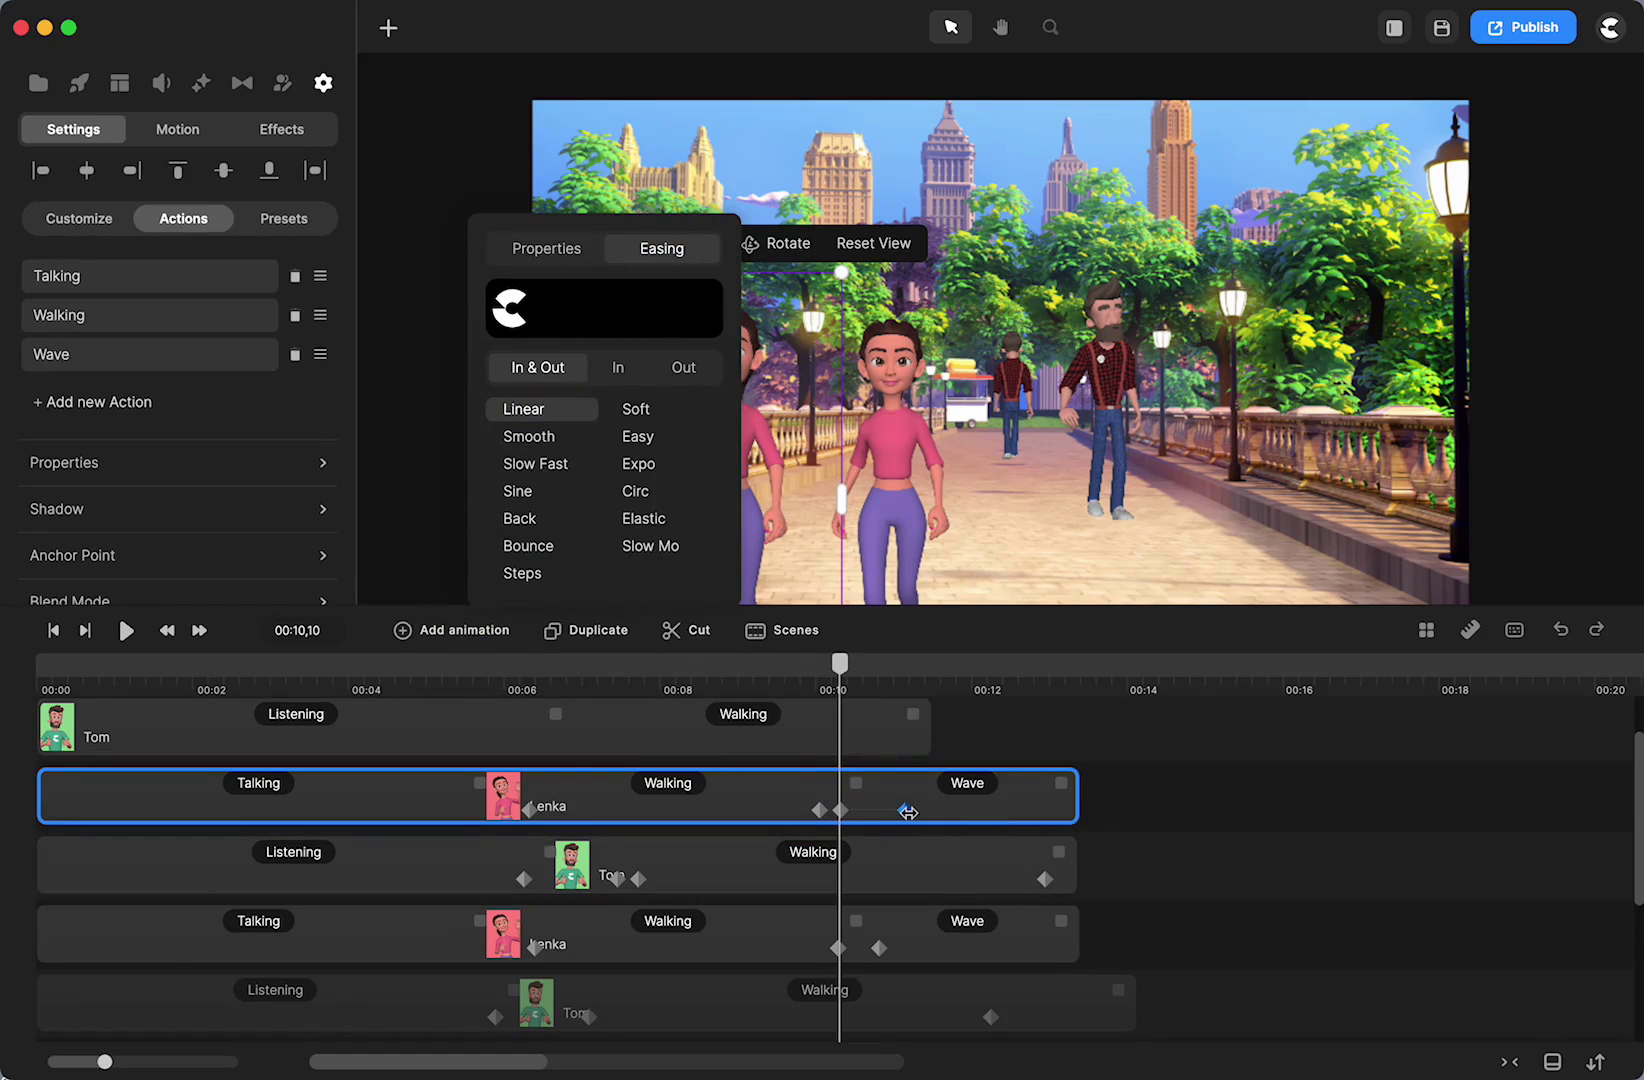
{"action": "left_click_drag", "start_coordinate": [908, 812], "coordinate": [879, 810]}
{"action": "left_click", "coordinate": [1250, 822]}
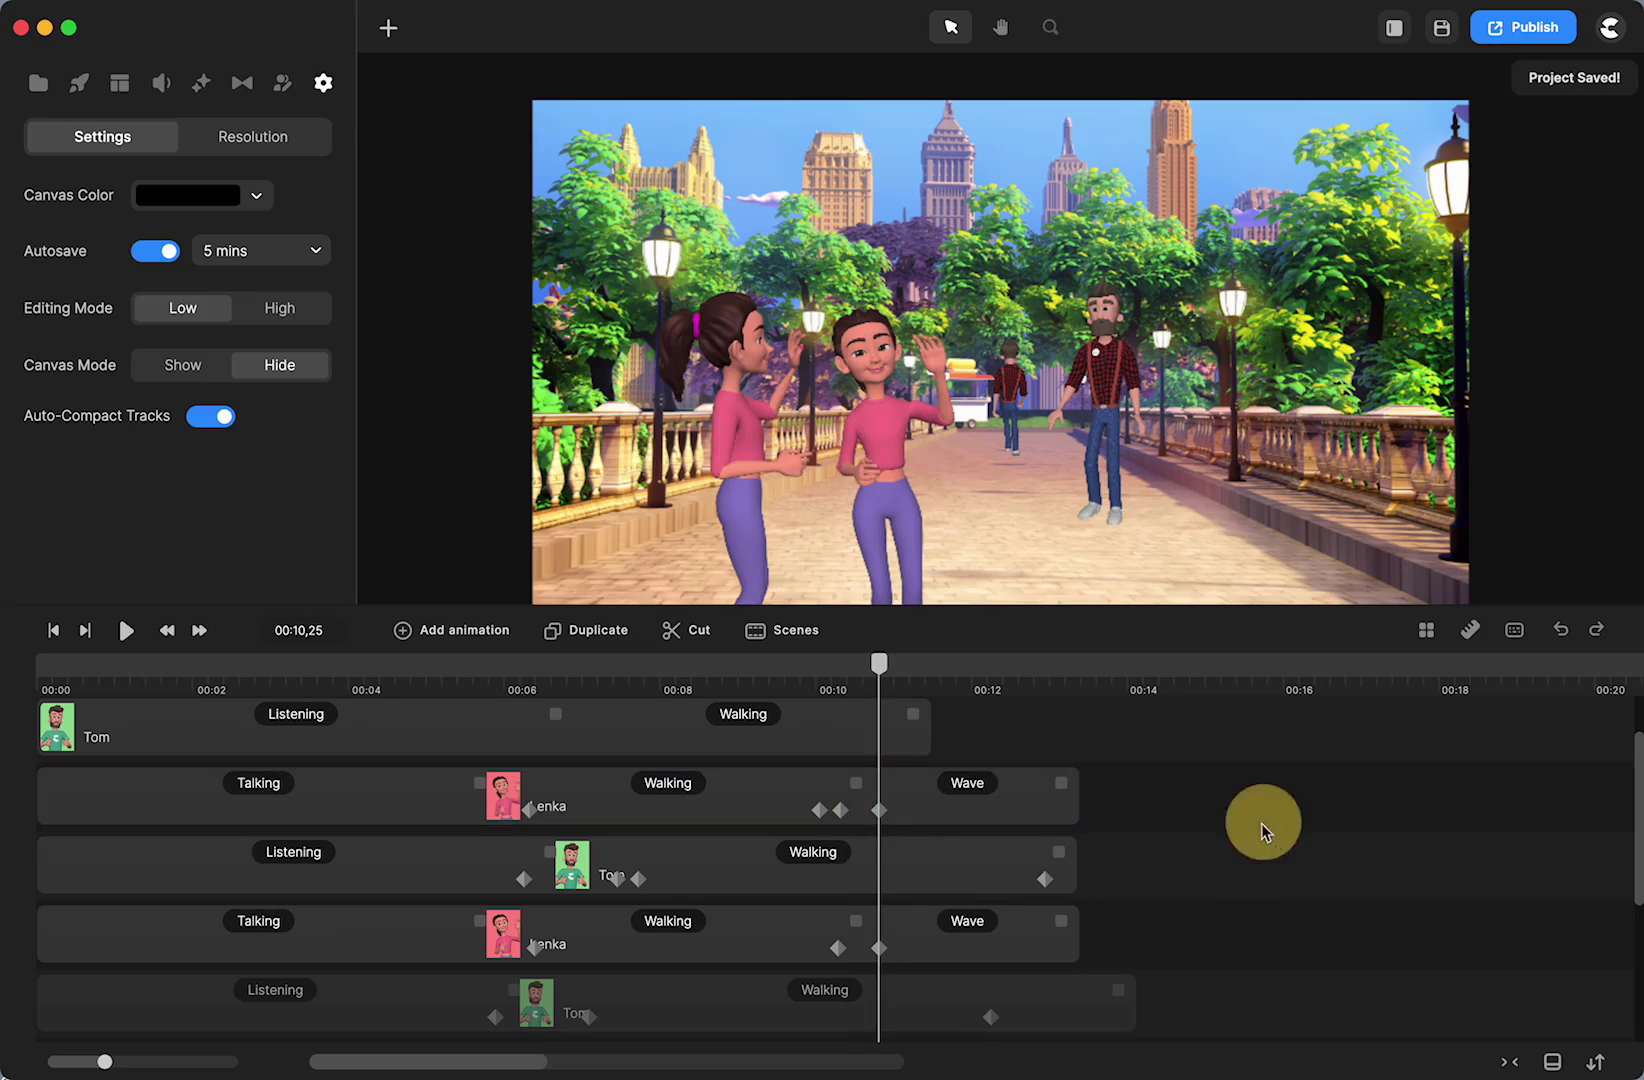
Reset Lenka's view at that keyframe so she faces the camera, then scrub back to about 4 seconds.
{"action": "left_click", "coordinate": [880, 809]}
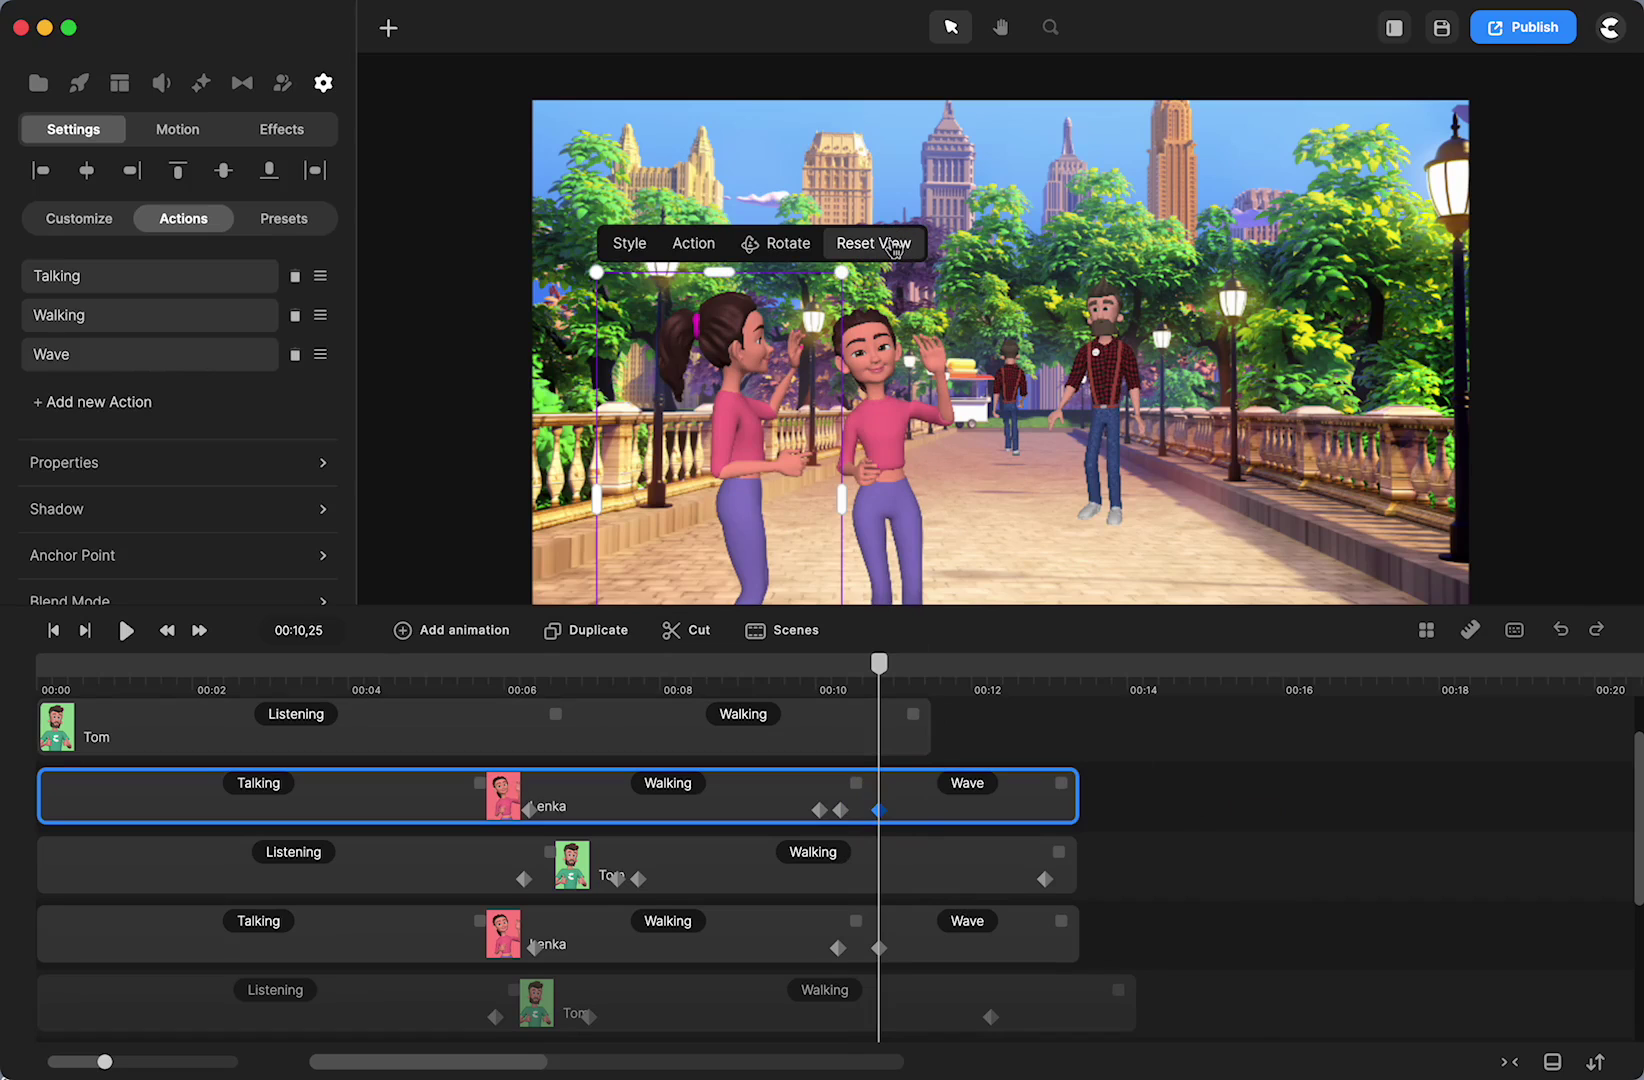
{"action": "left_click", "coordinate": [893, 246]}
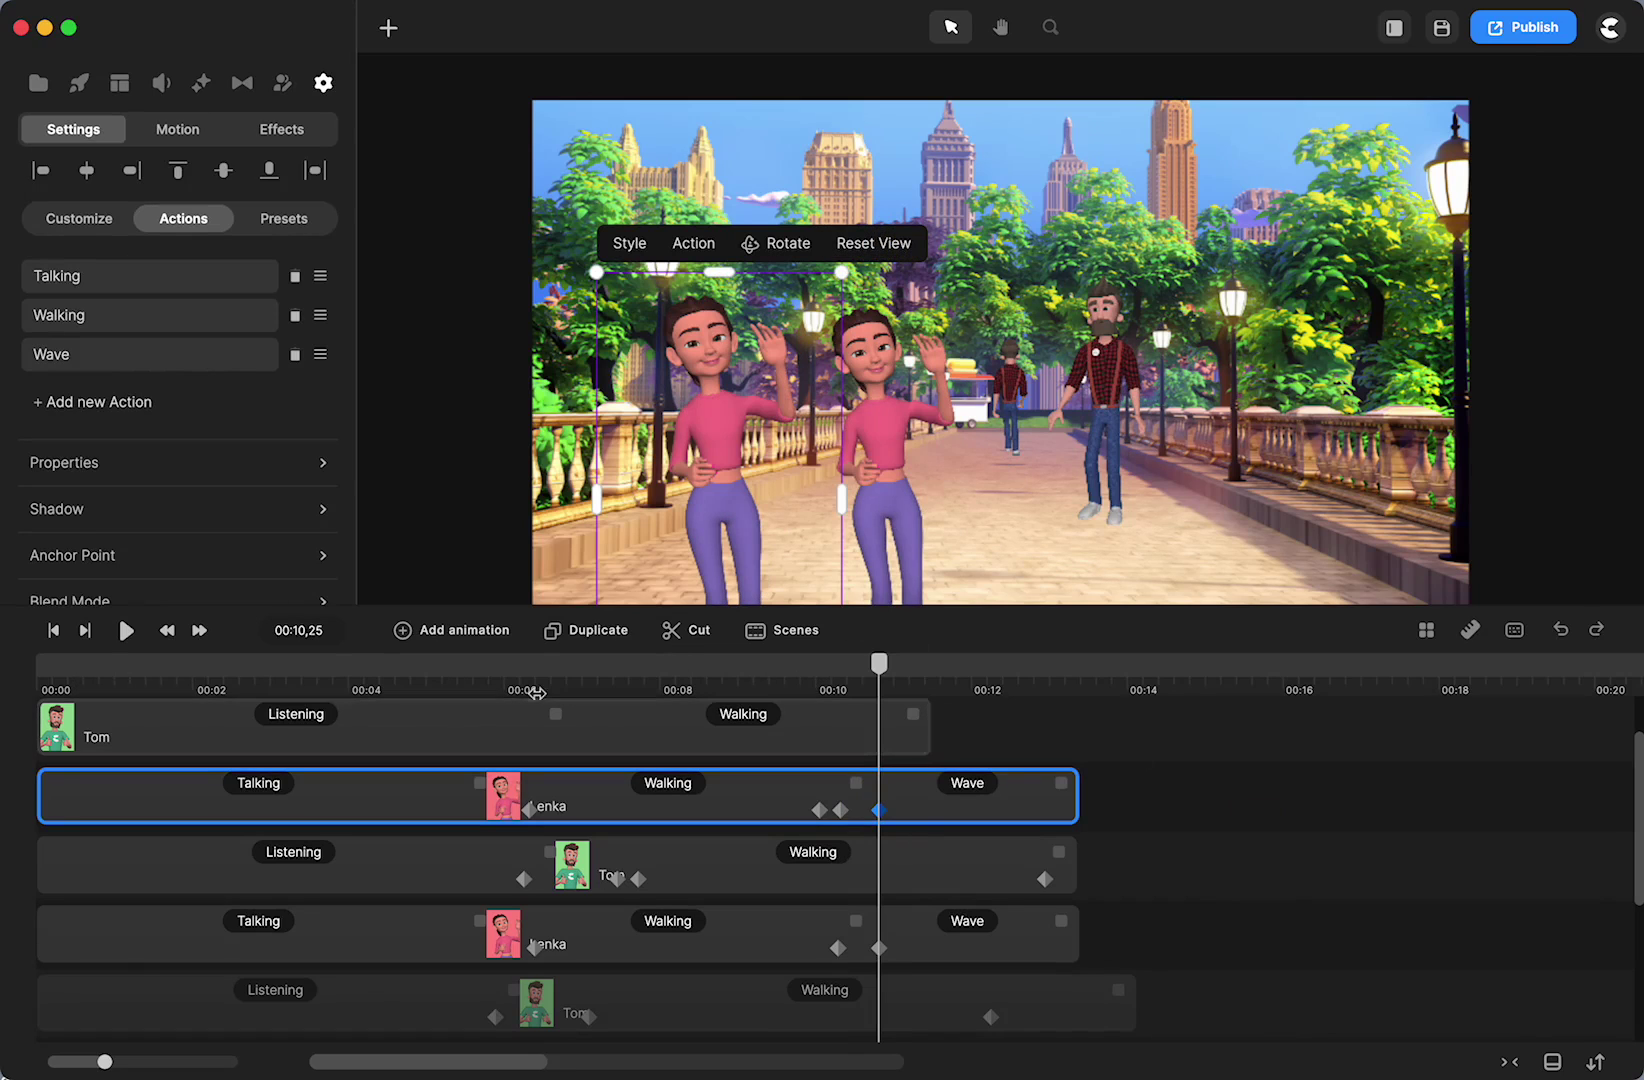
{"action": "left_click_drag", "start_coordinate": [880, 665], "coordinate": [614, 745]}
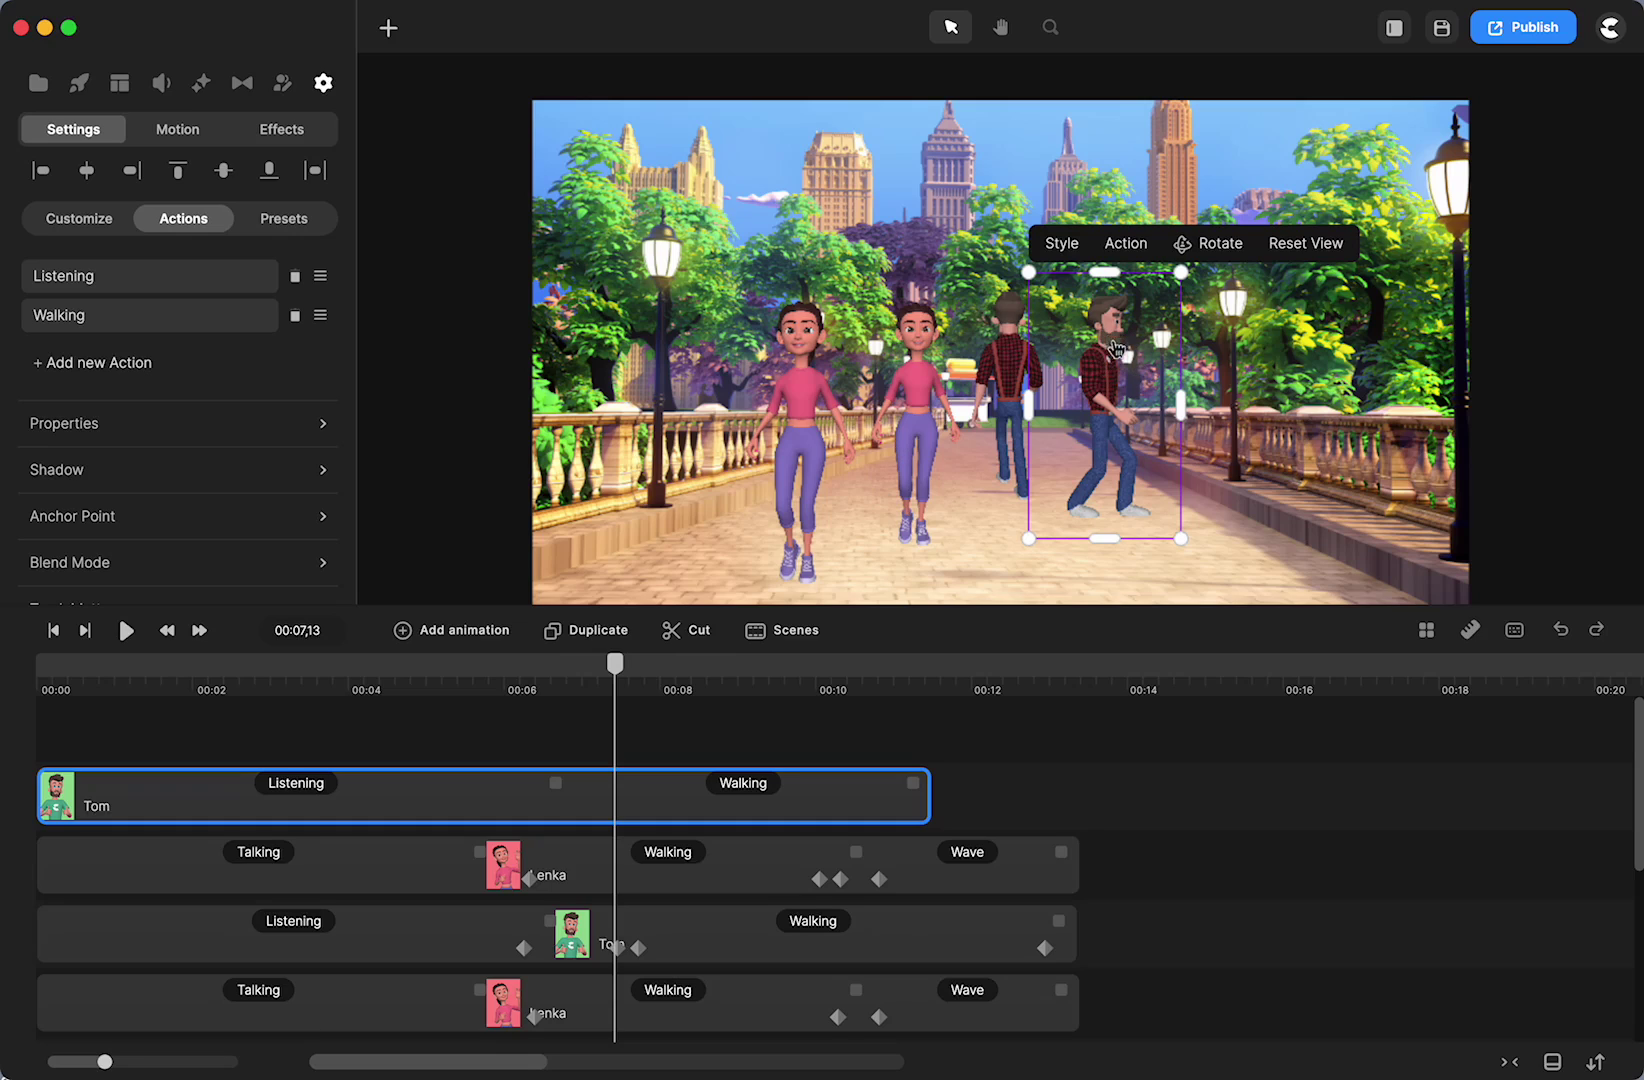
Hide both Lenka tracks, then preview the two Toms around 6 seconds.
{"action": "left_click", "coordinate": [917, 460]}
{"action": "scroll", "coordinate": [855, 795], "scroll_direction": "up", "scroll_amount": 5}
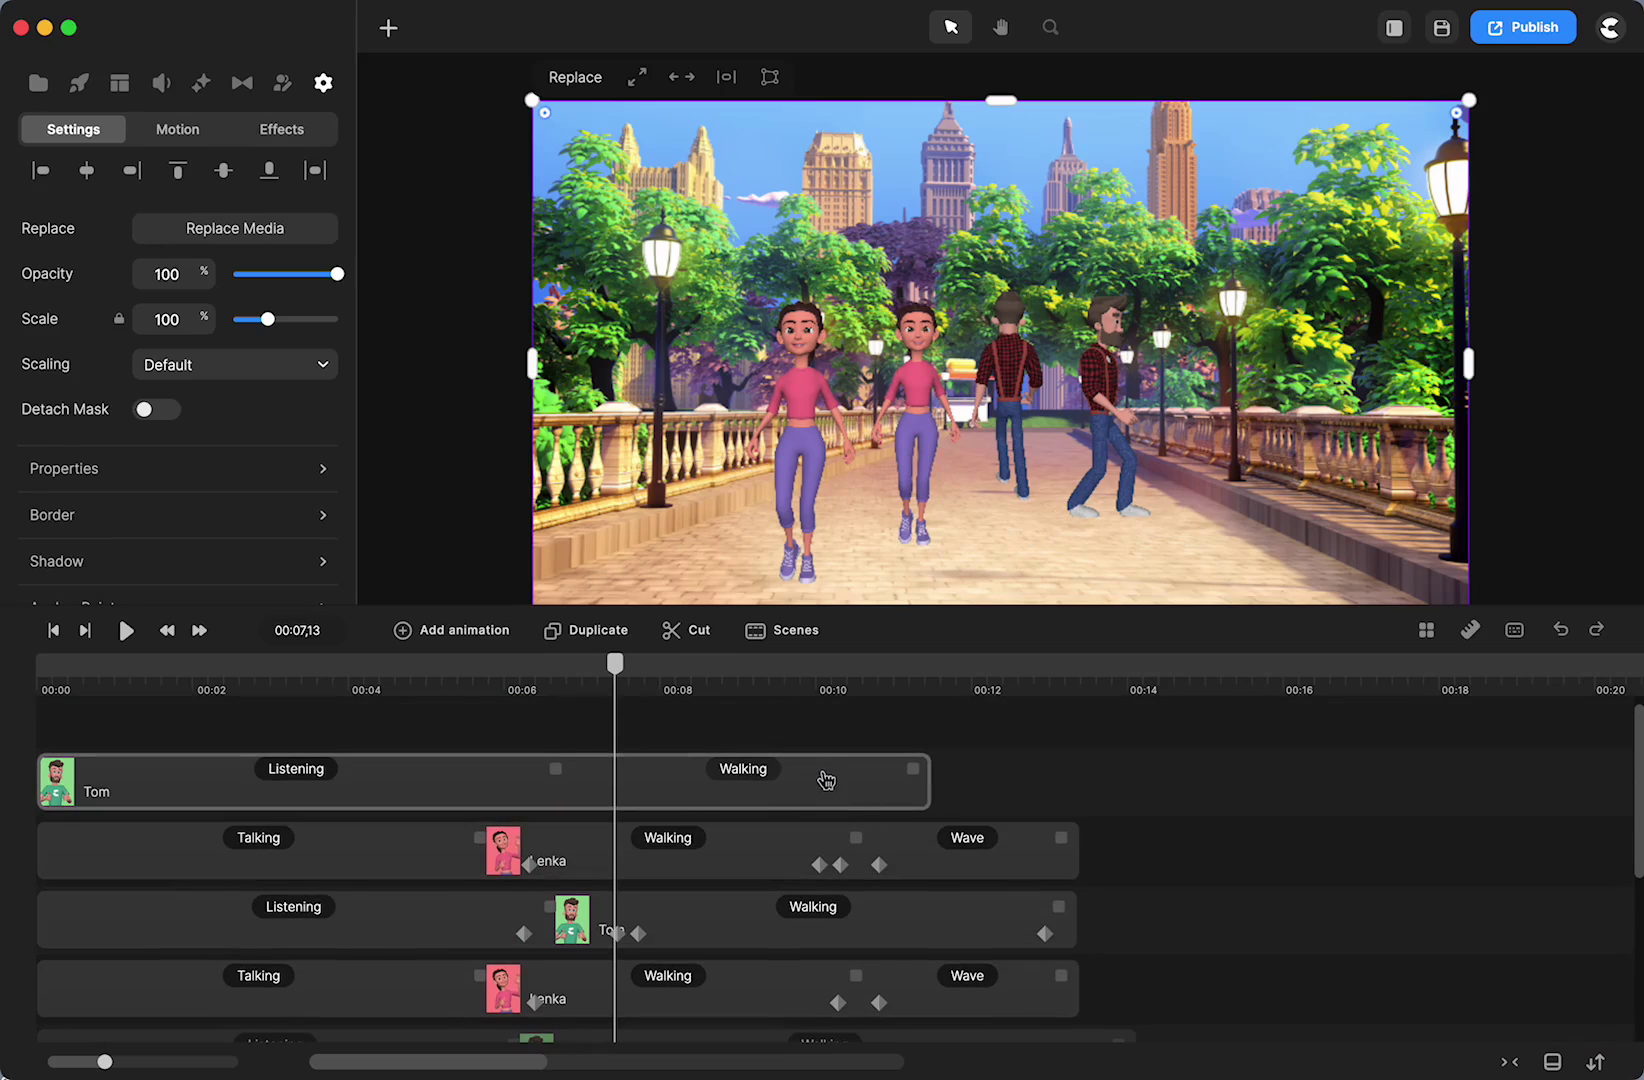
{"action": "left_click", "coordinate": [941, 855]}
{"action": "right_click", "coordinate": [941, 856]}
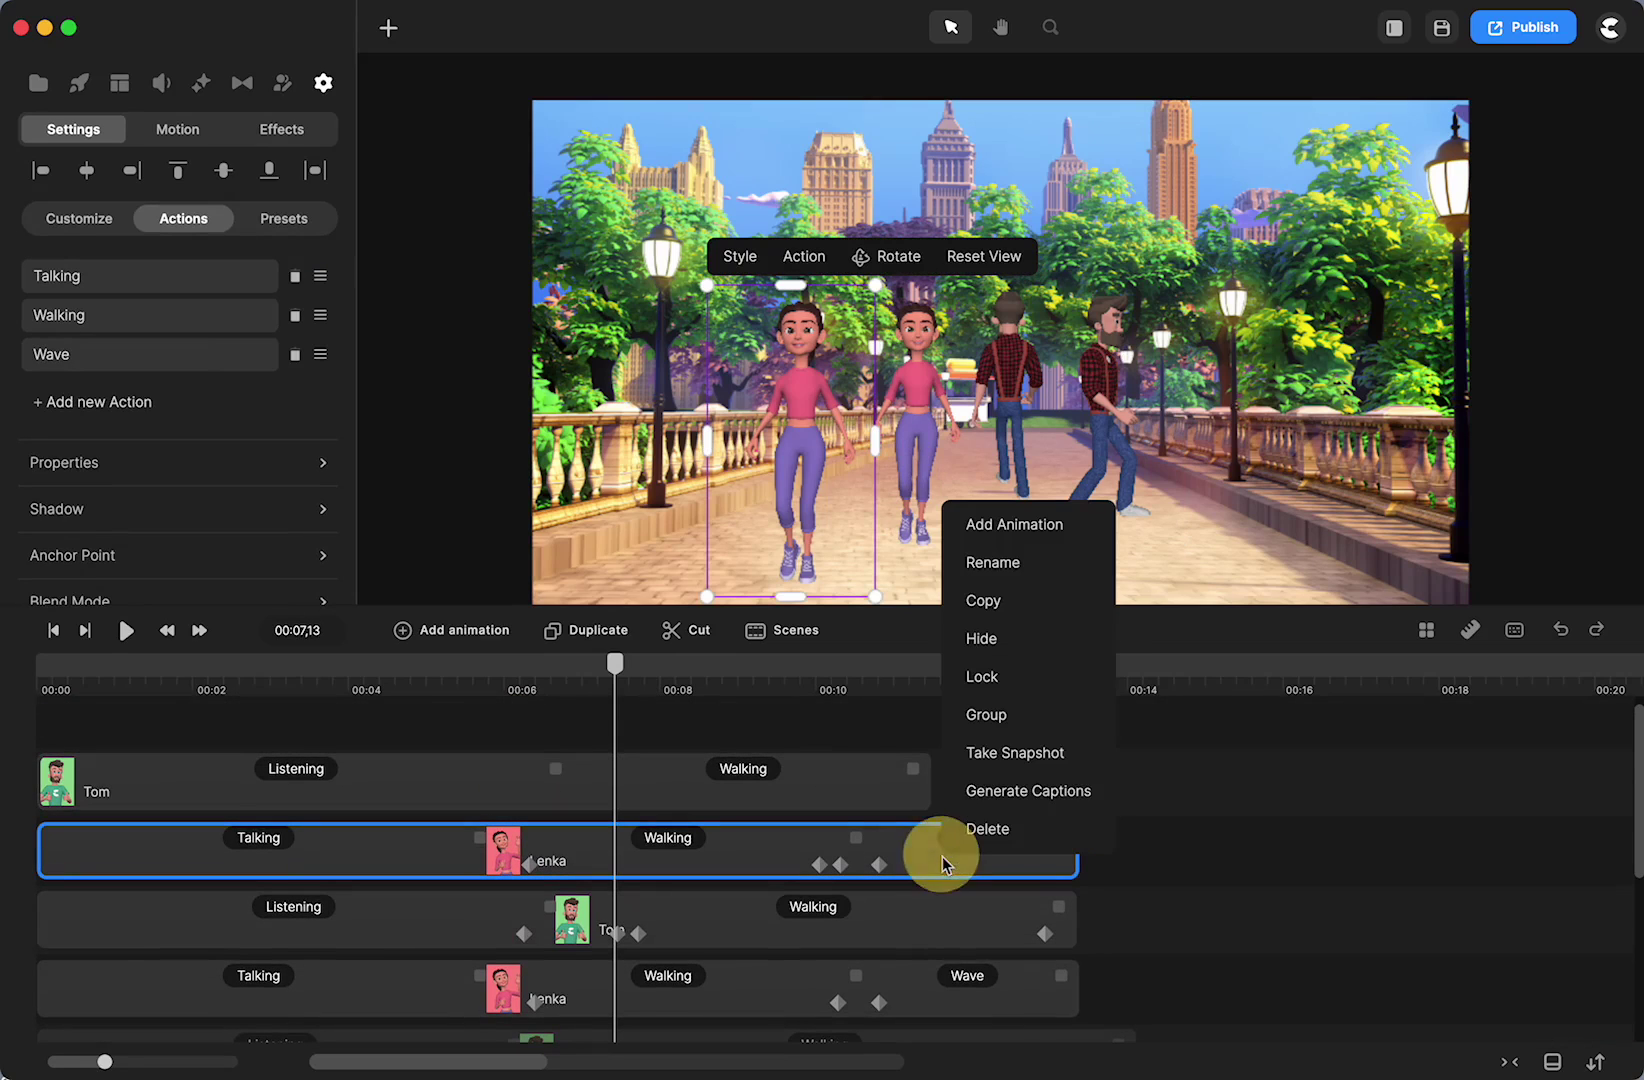
{"action": "left_click", "coordinate": [981, 638]}
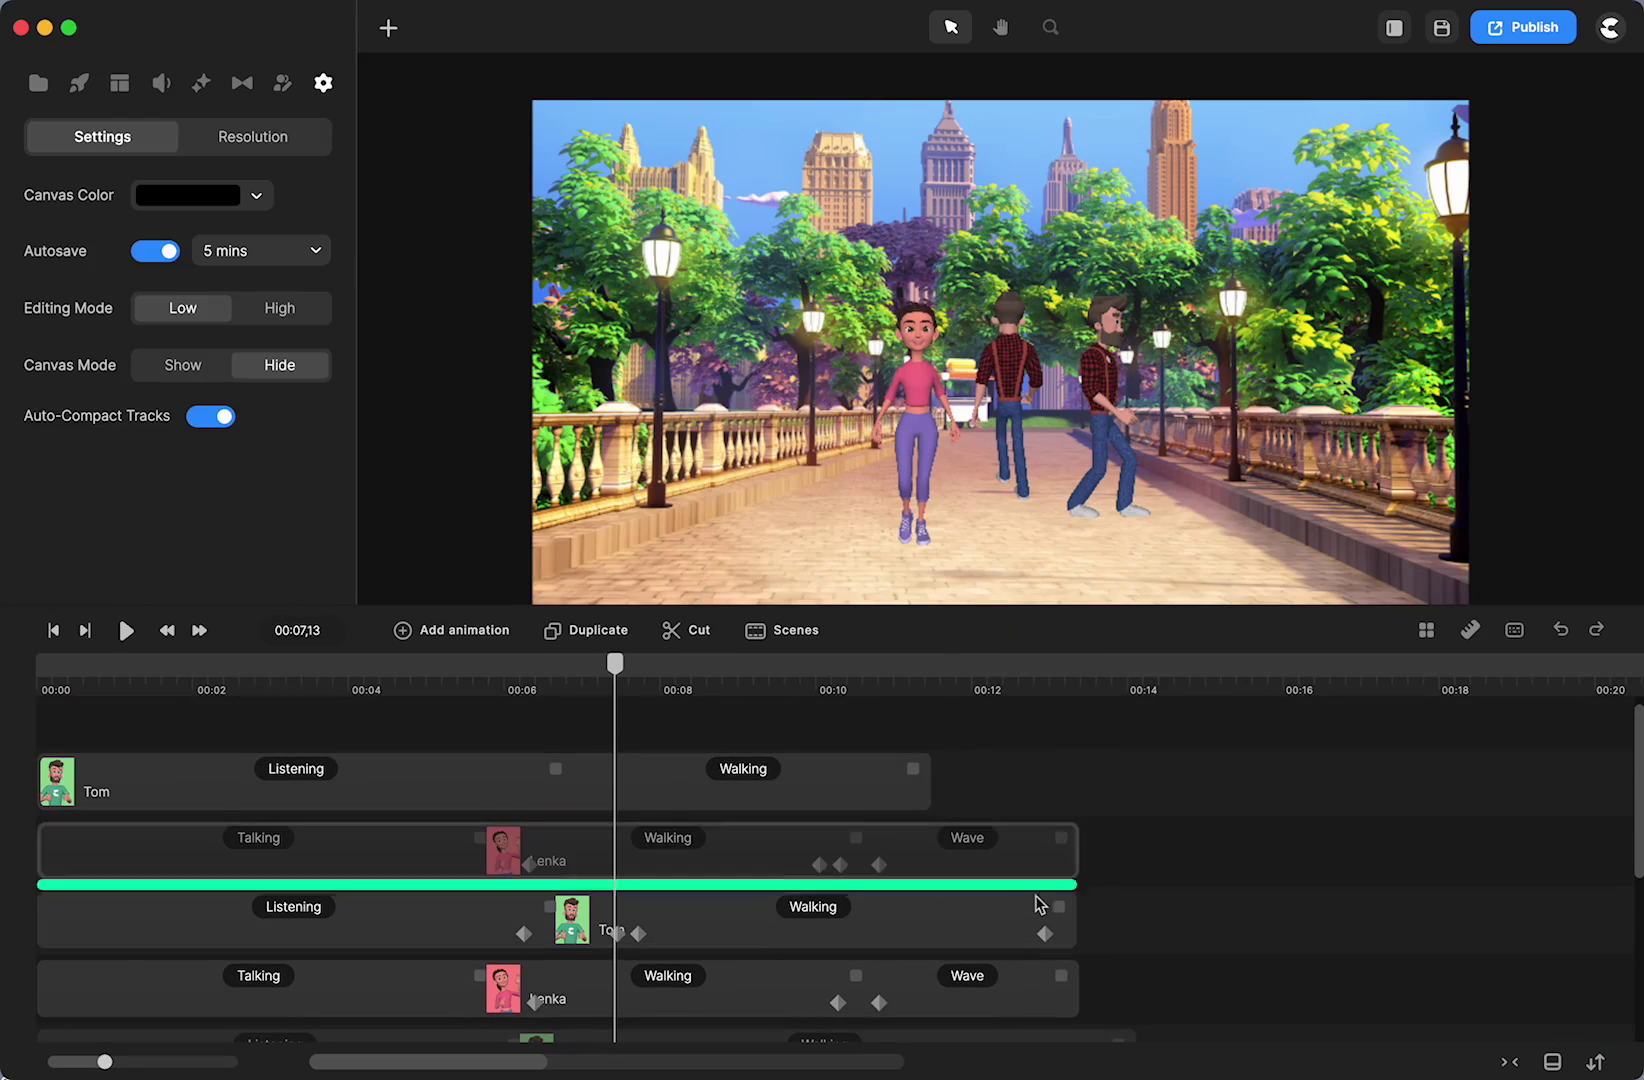
{"action": "left_click", "coordinate": [1006, 997]}
{"action": "right_click", "coordinate": [1006, 997]}
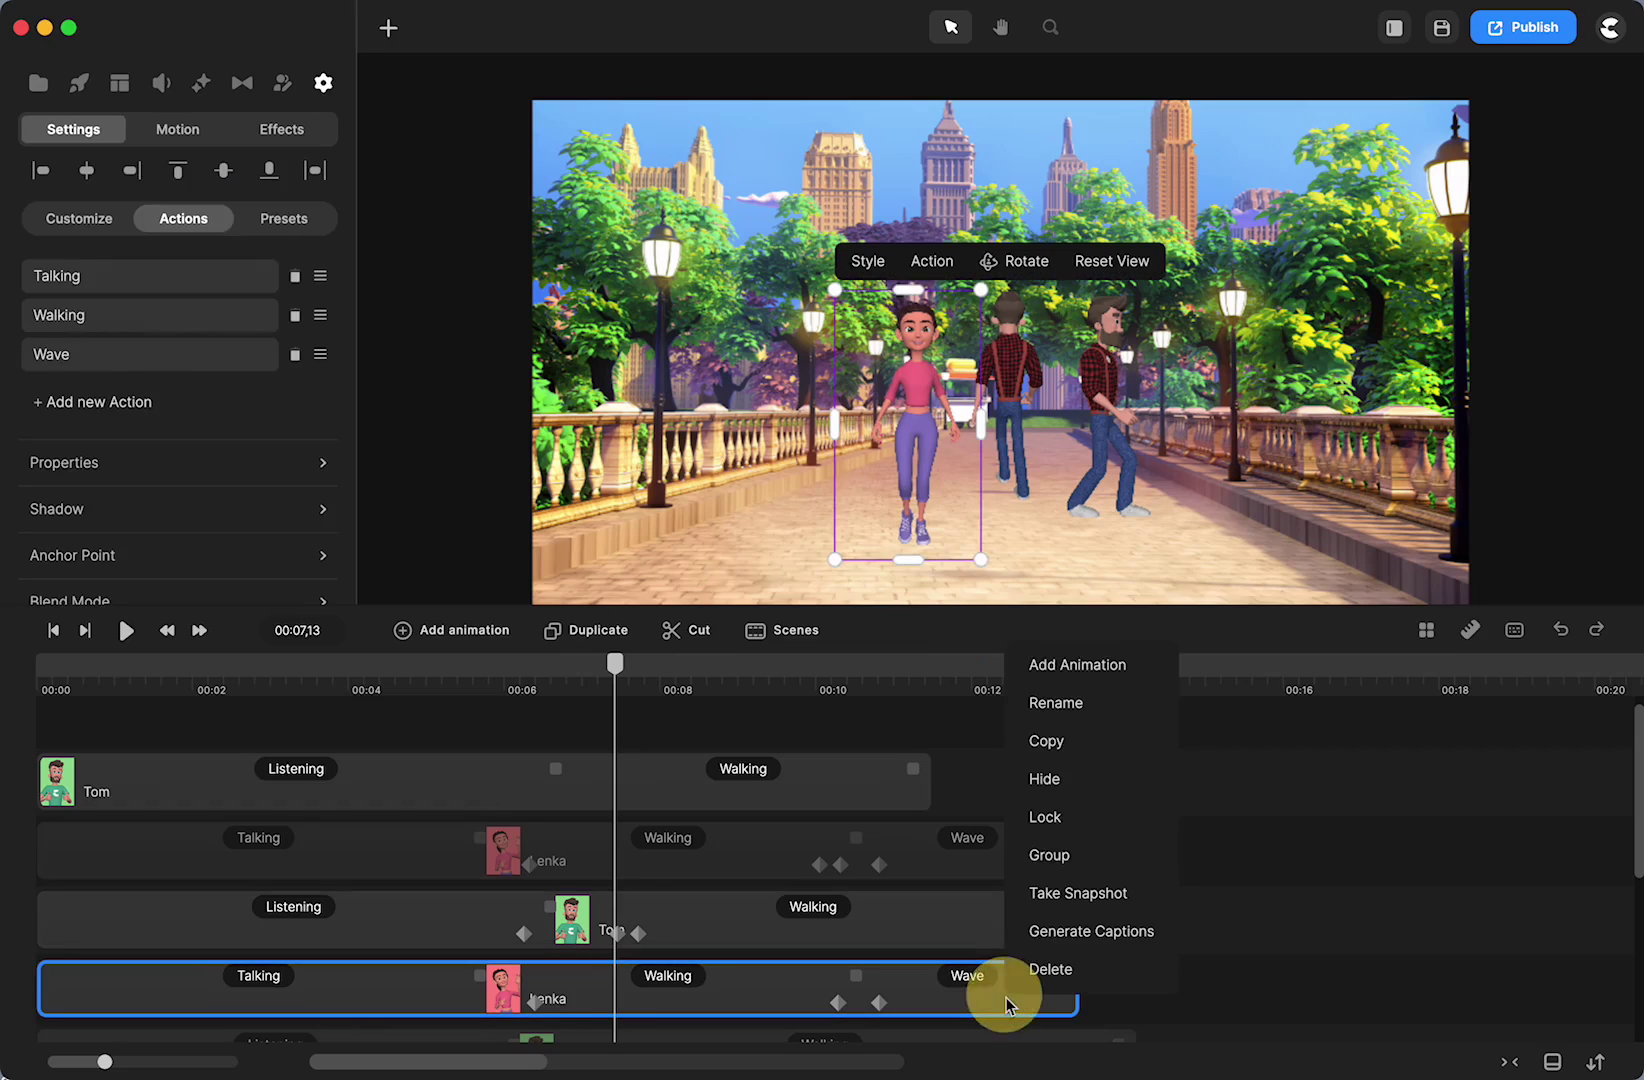
{"action": "left_click", "coordinate": [1064, 778]}
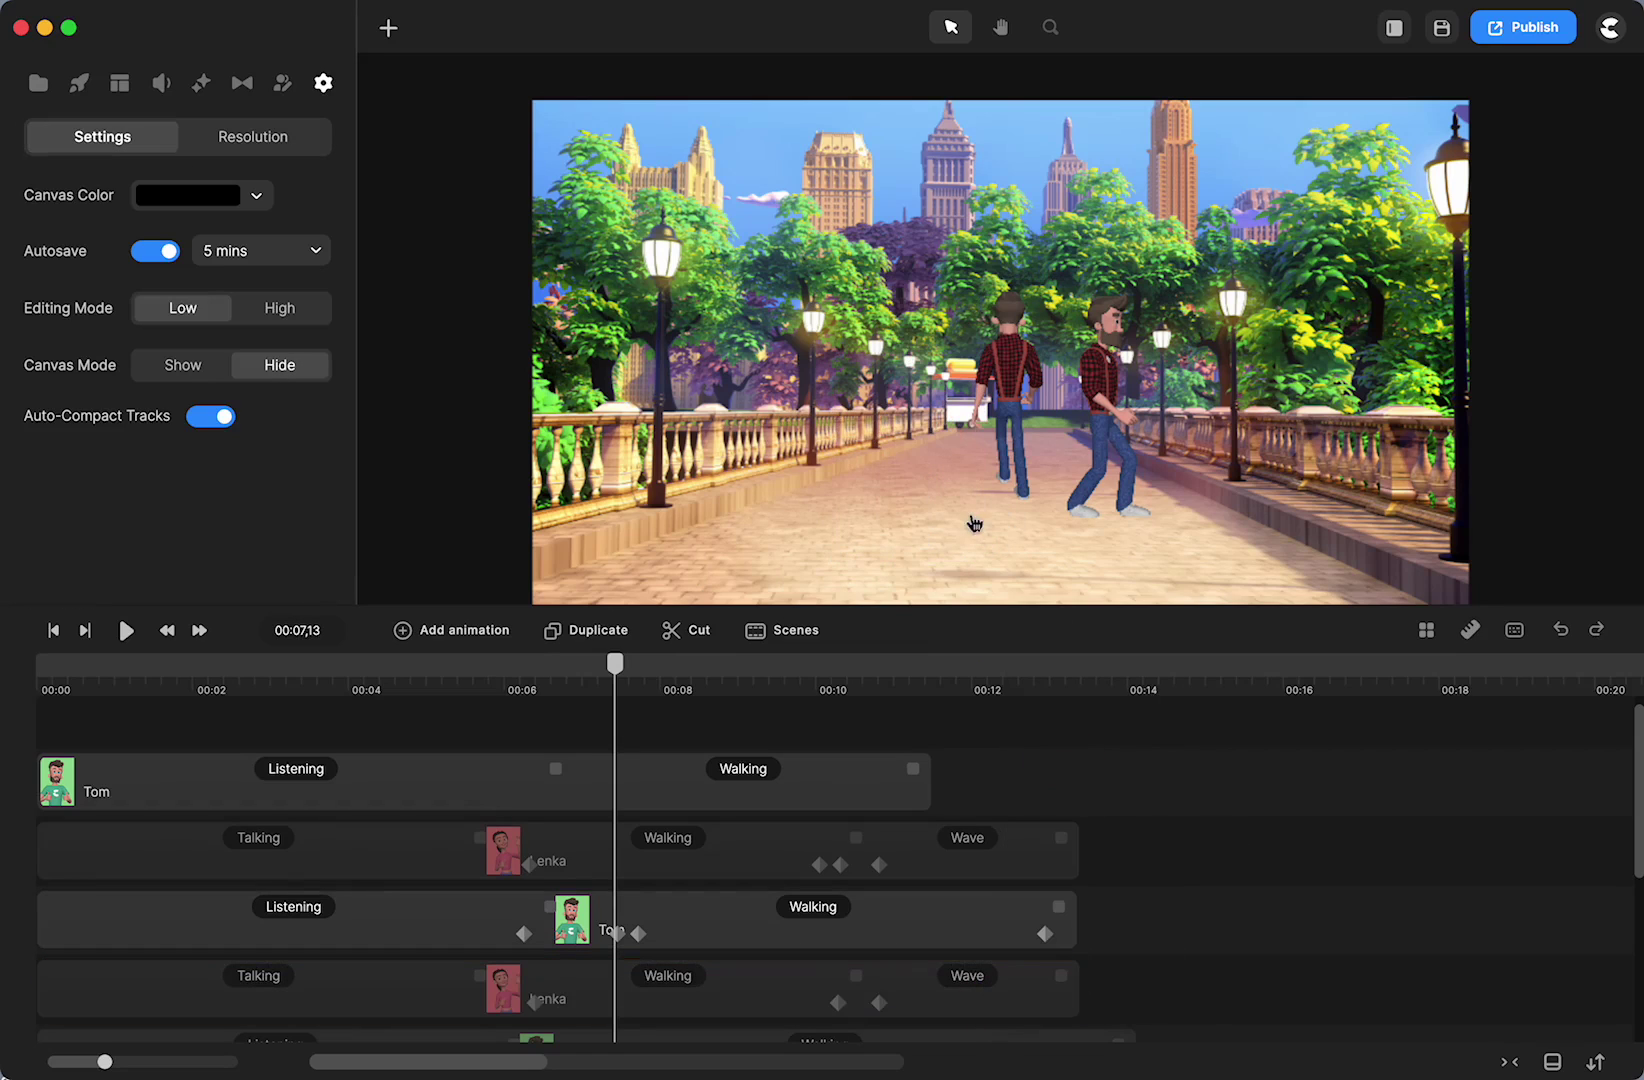
{"action": "left_click_drag", "start_coordinate": [617, 678], "coordinate": [565, 712]}
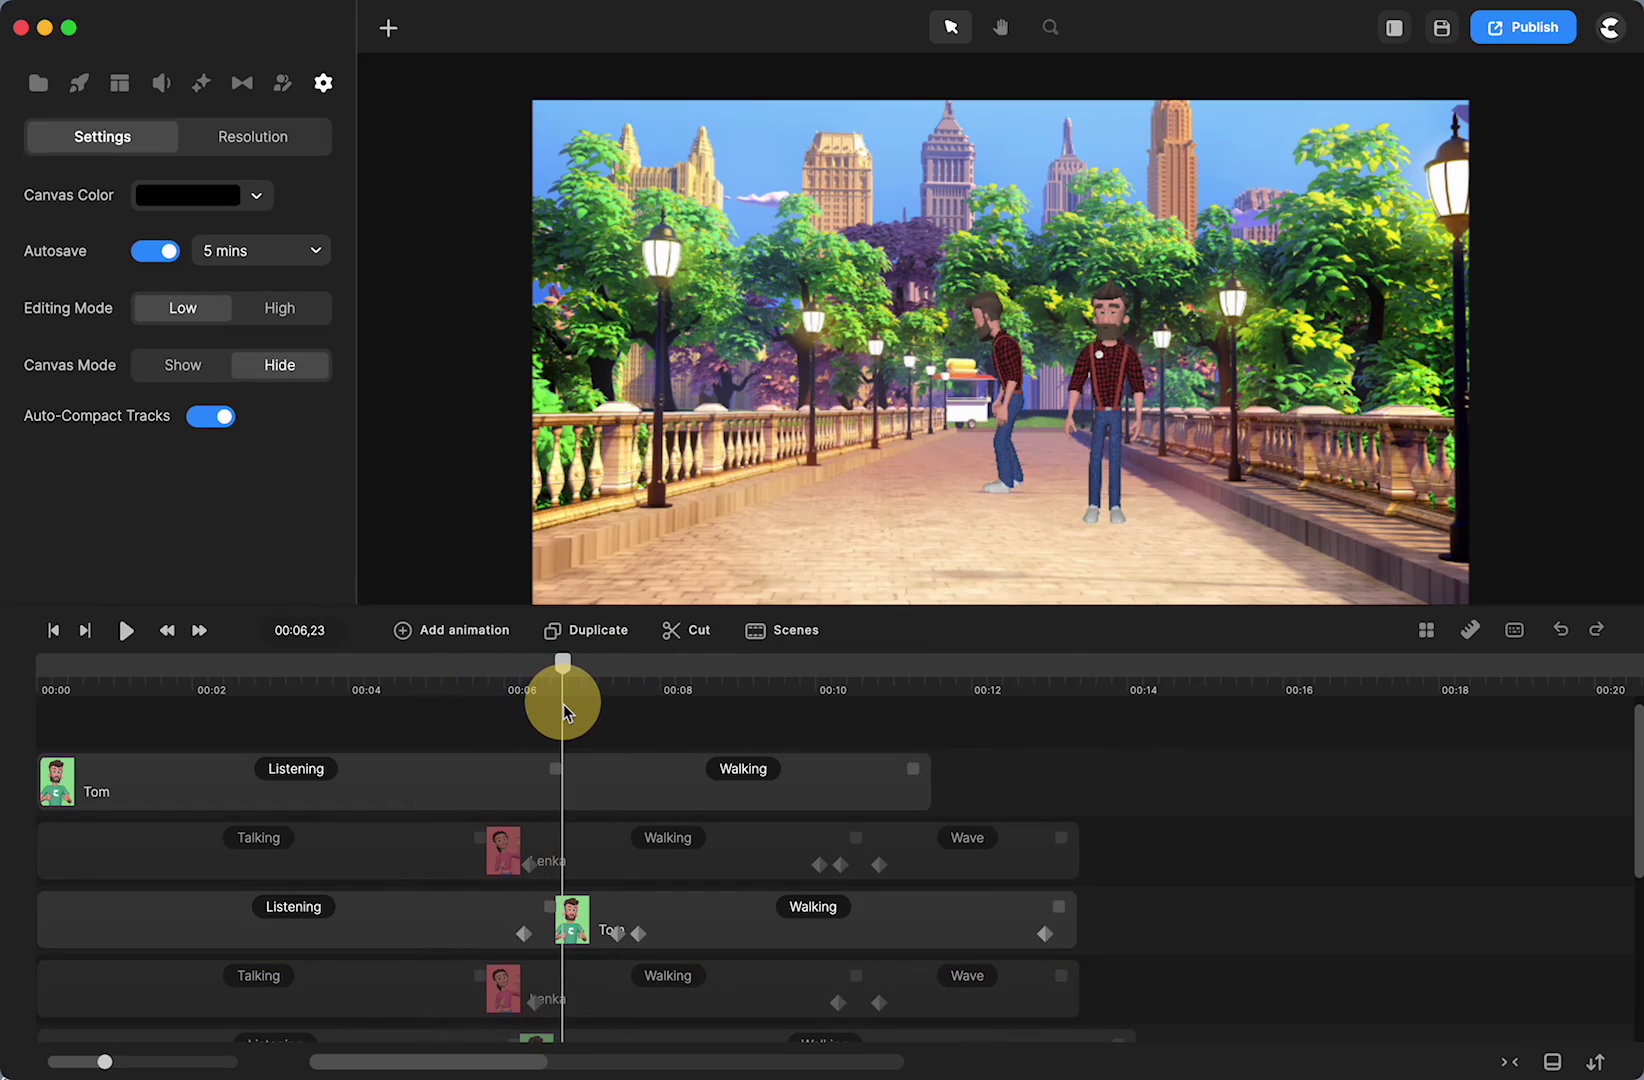
Inspect the settings of Tom's Listening and Walking actions, then close them.
{"action": "left_click", "coordinate": [308, 912]}
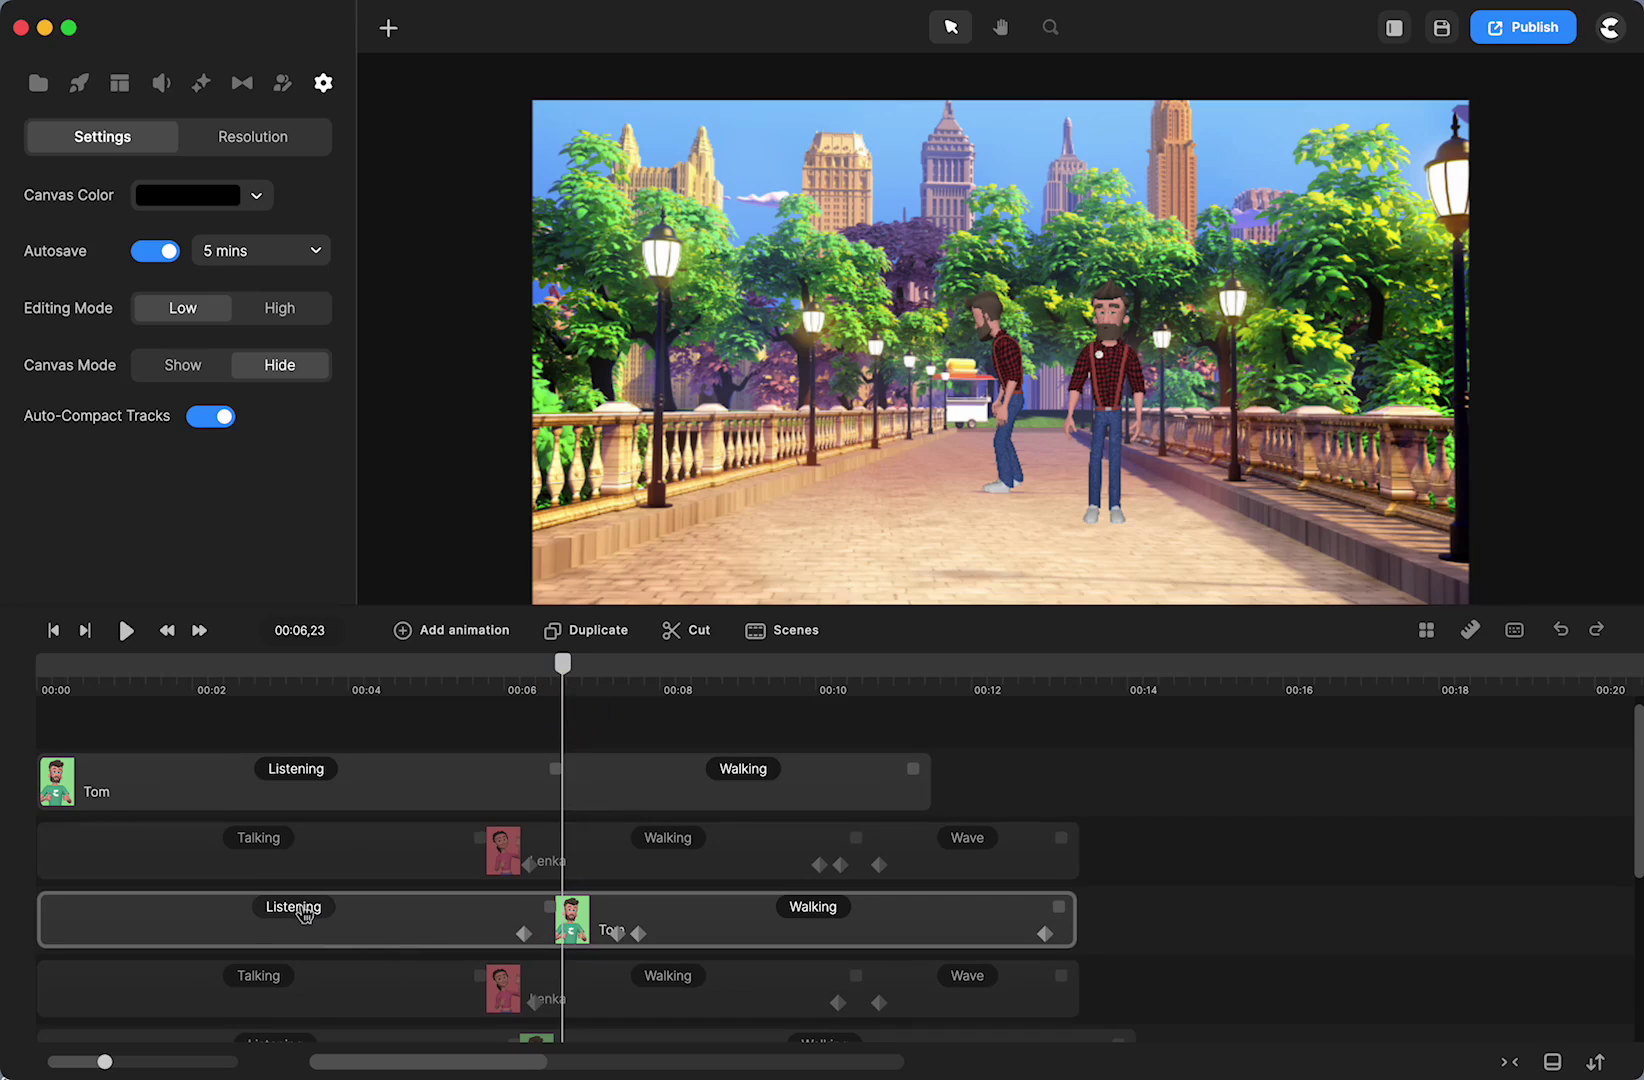
{"action": "left_click", "coordinate": [304, 907]}
{"action": "scroll", "coordinate": [301, 907], "scroll_direction": "up", "scroll_amount": 1}
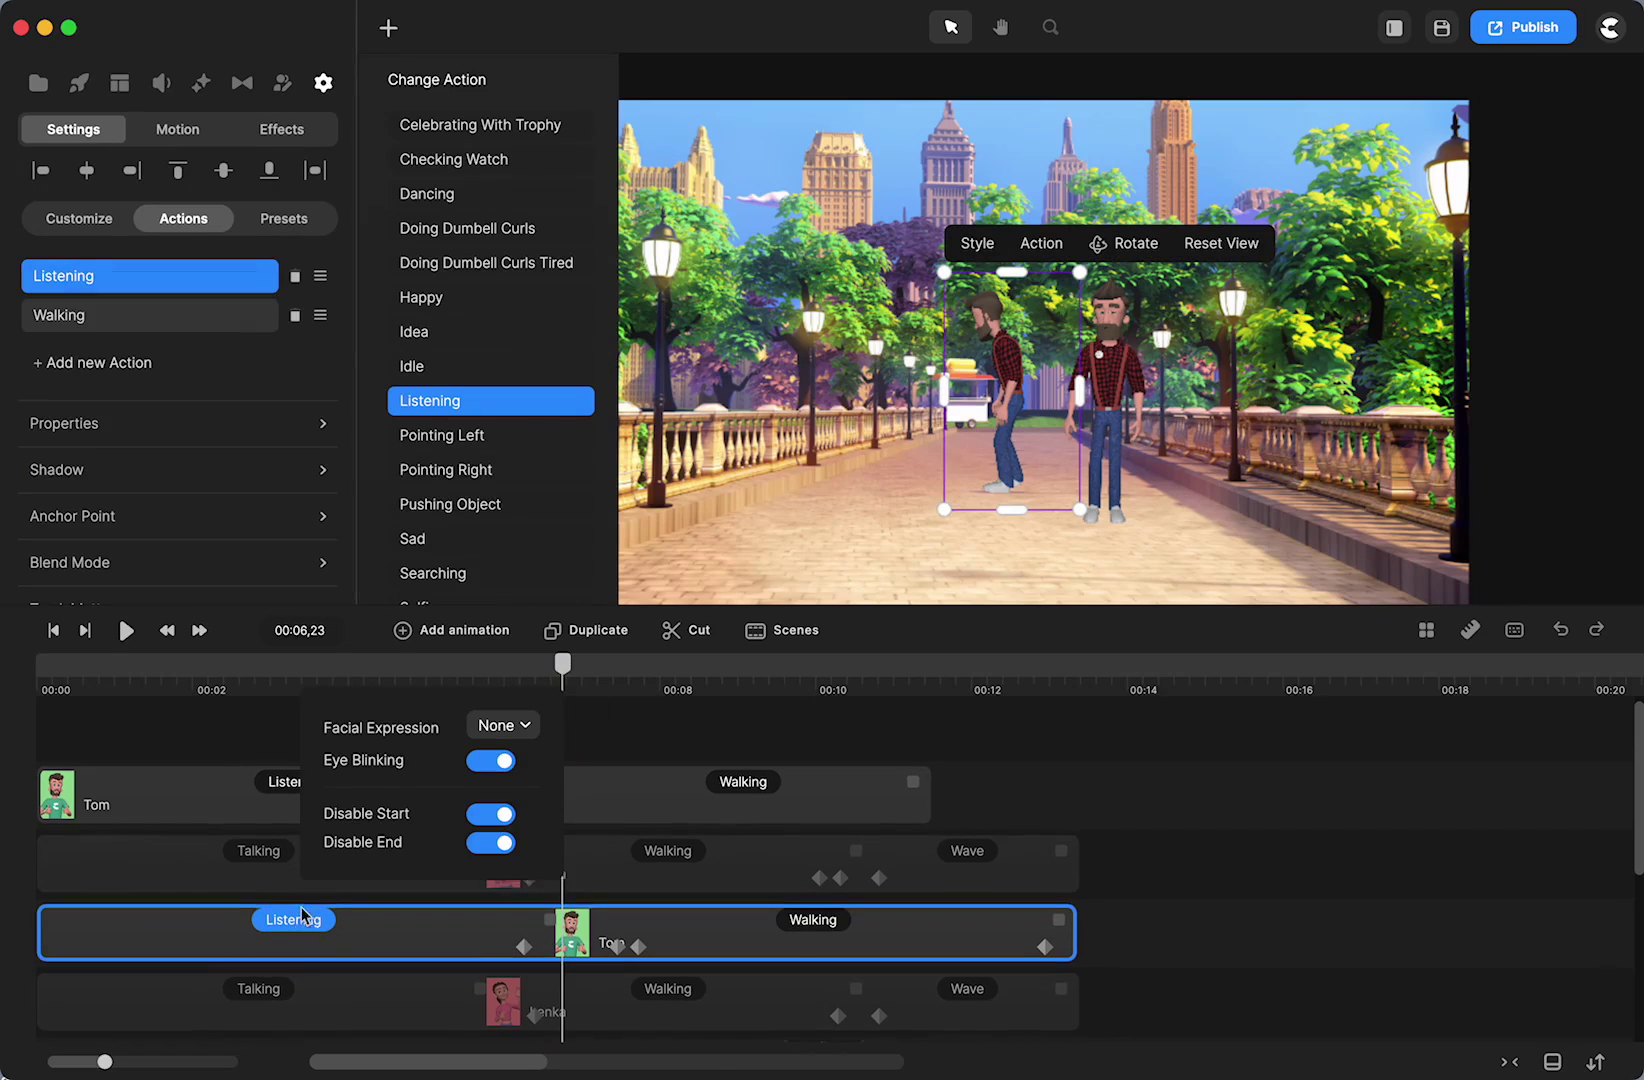
{"action": "left_click", "coordinate": [812, 925]}
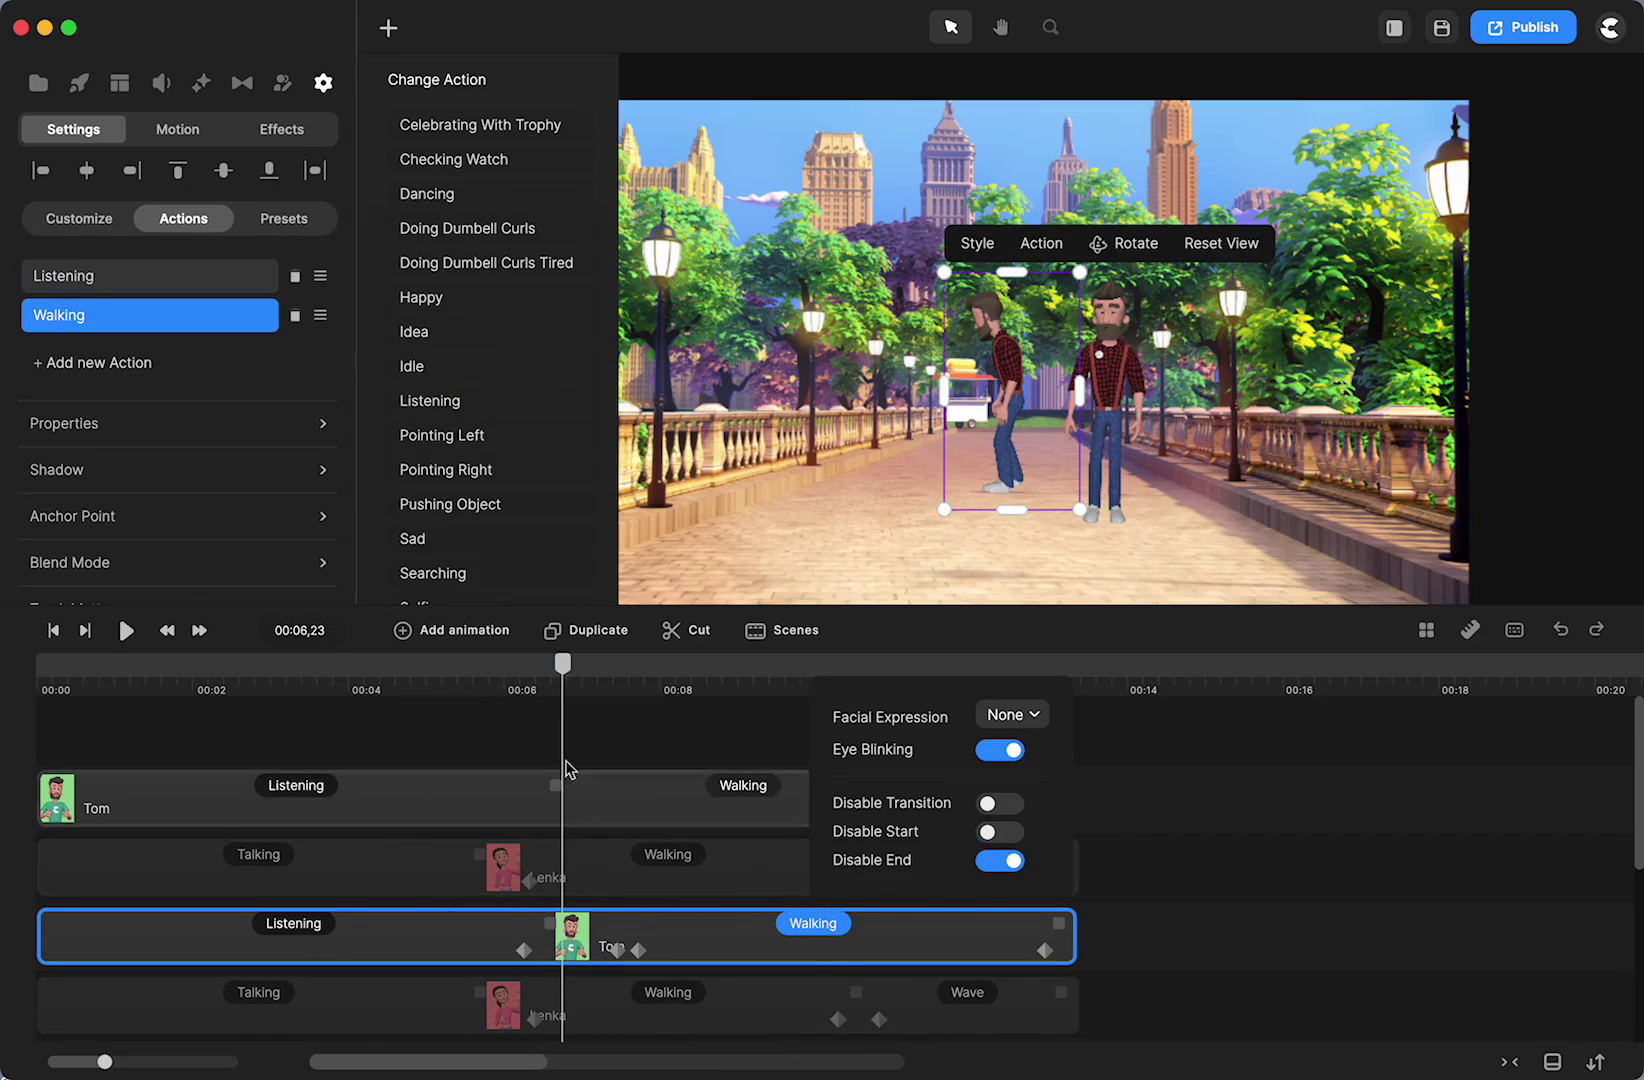
{"action": "left_click", "coordinate": [564, 672]}
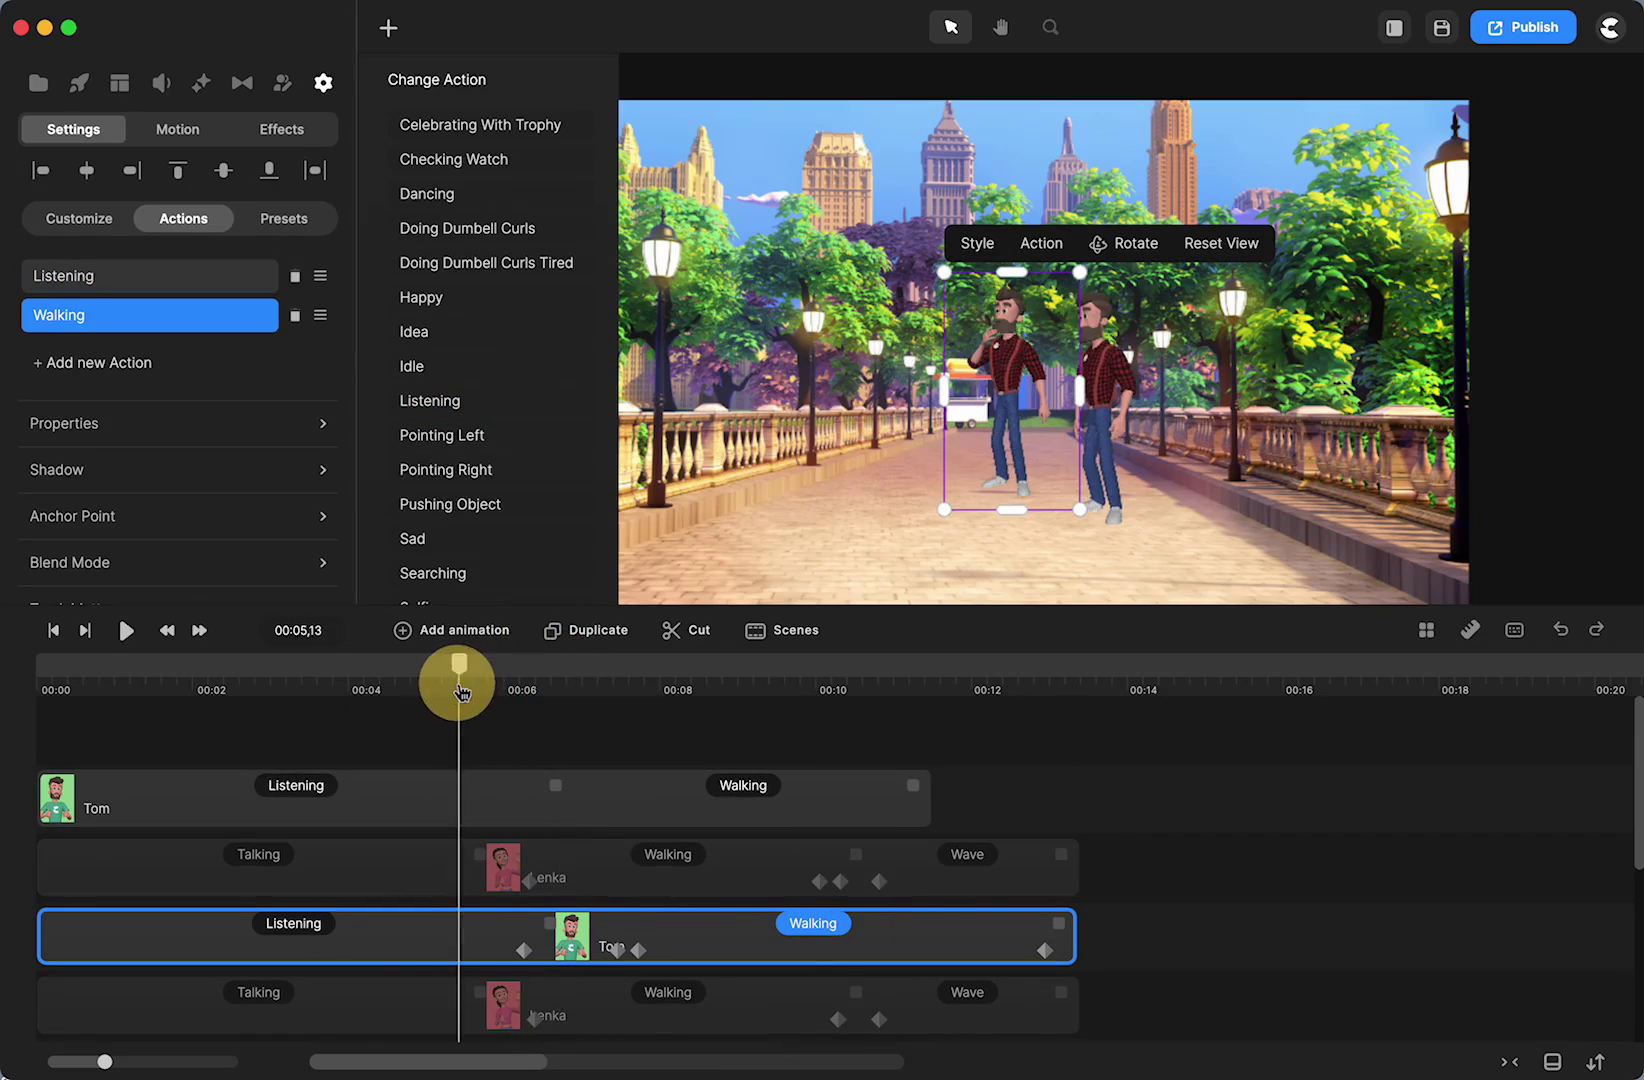
Zoom and pan the preview to frame both Toms, with the preview just before 6 seconds.
{"action": "left_click_drag", "start_coordinate": [460, 692], "coordinate": [630, 690]}
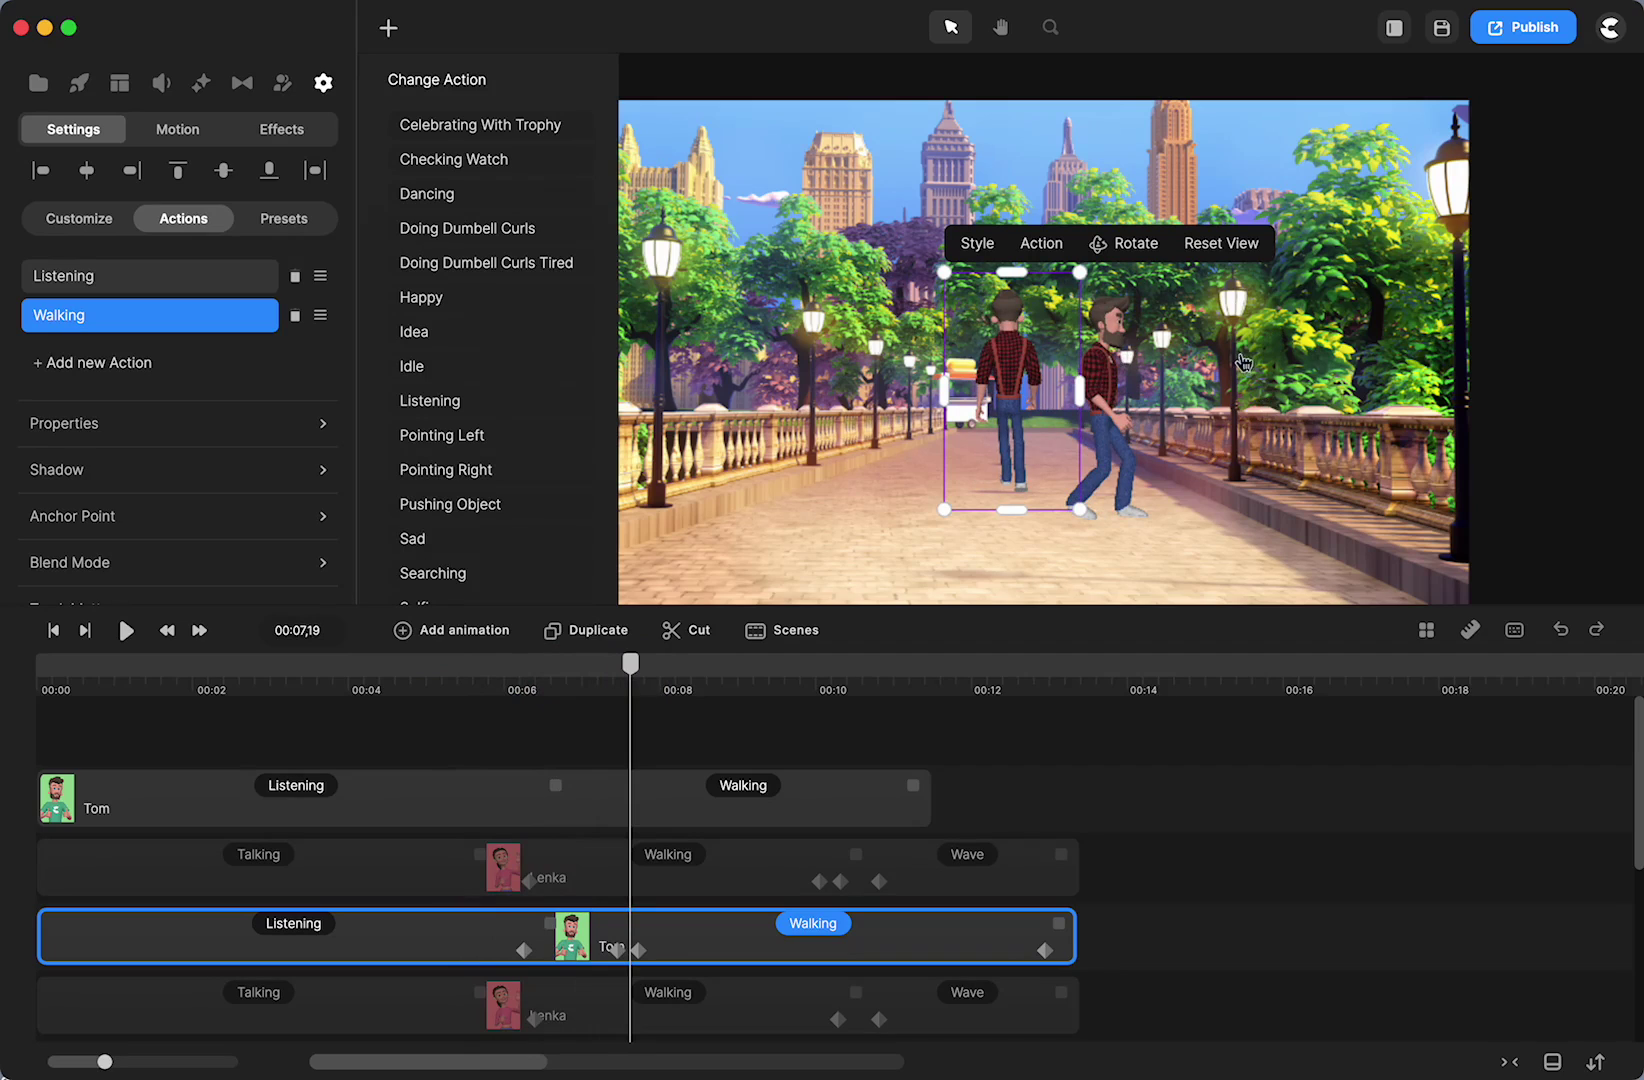
{"action": "left_click_drag", "start_coordinate": [631, 668], "coordinate": [430, 690]}
{"action": "left_click", "coordinate": [1139, 805]}
{"action": "scroll", "coordinate": [1100, 395], "scroll_direction": "up", "scroll_amount": 5}
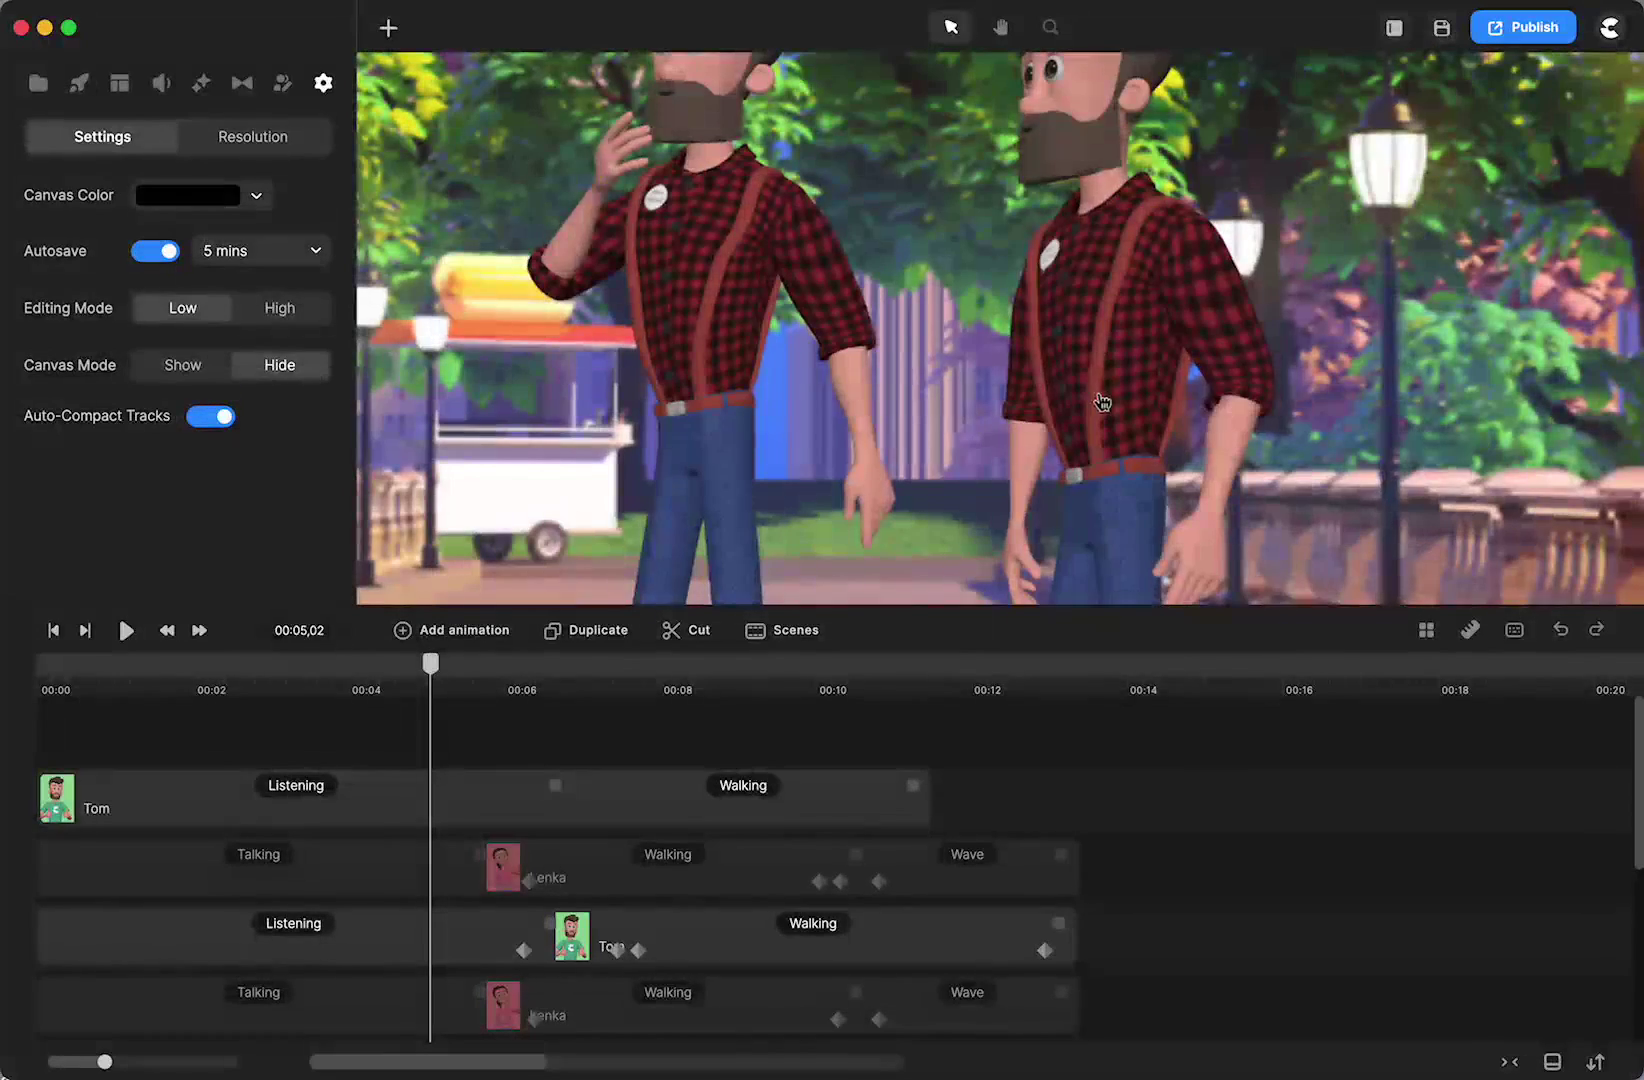
{"action": "scroll", "coordinate": [1258, 400], "scroll_direction": "down", "scroll_amount": 5}
{"action": "key", "text": "h"}
{"action": "left_click_drag", "start_coordinate": [1333, 470], "coordinate": [1279, 354]}
{"action": "key", "text": "v"}
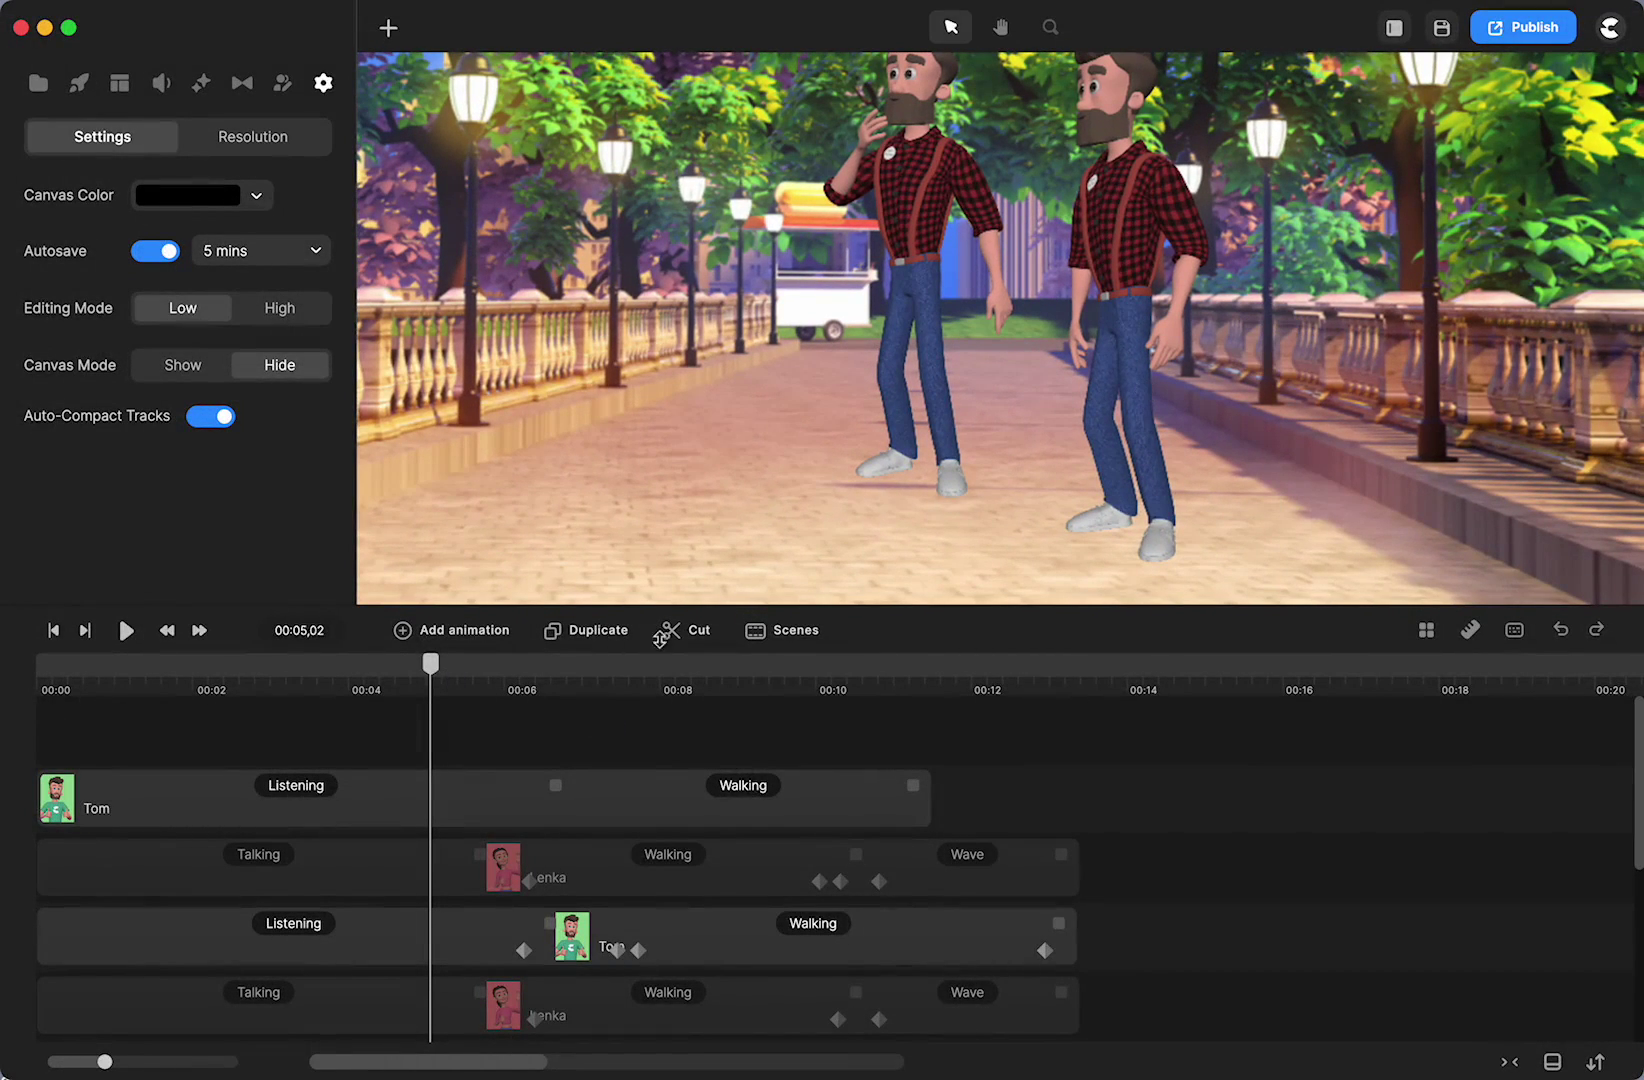
{"action": "left_click_drag", "start_coordinate": [432, 676], "coordinate": [551, 679]}
Add a Character View keyframe to the upper Tom track at 00:07,11.
{"action": "left_click", "coordinate": [545, 808]}
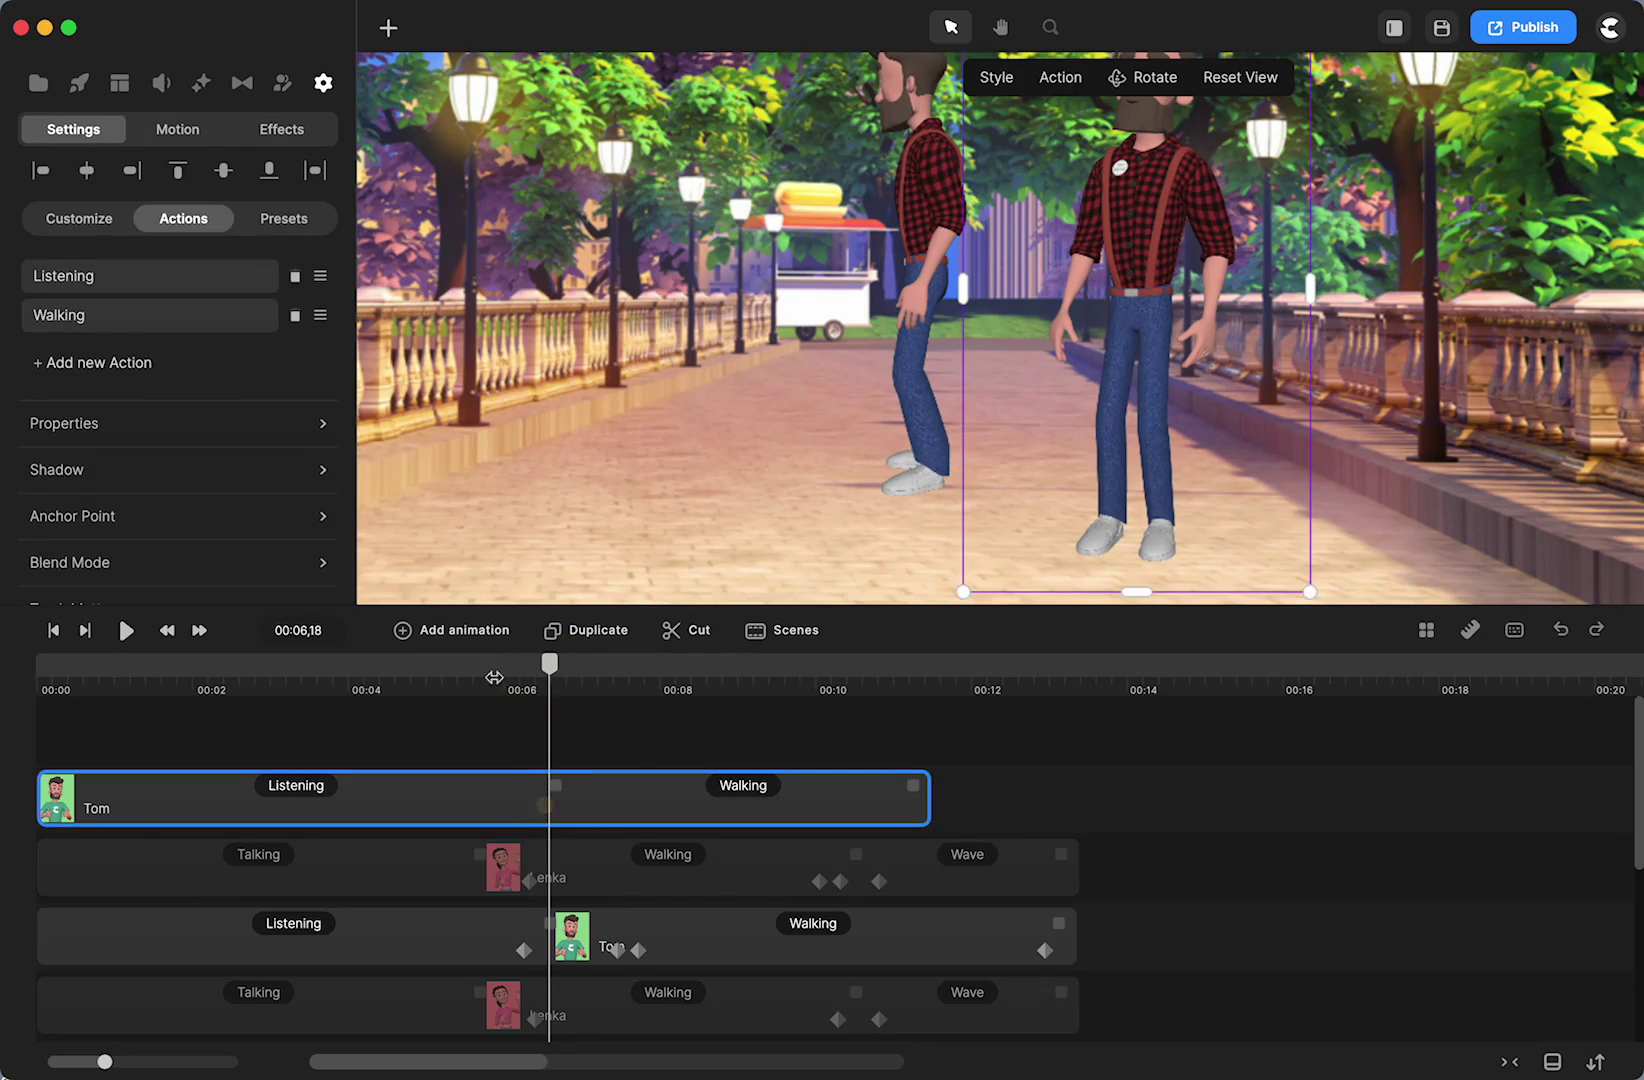
{"action": "left_click", "coordinate": [460, 640]}
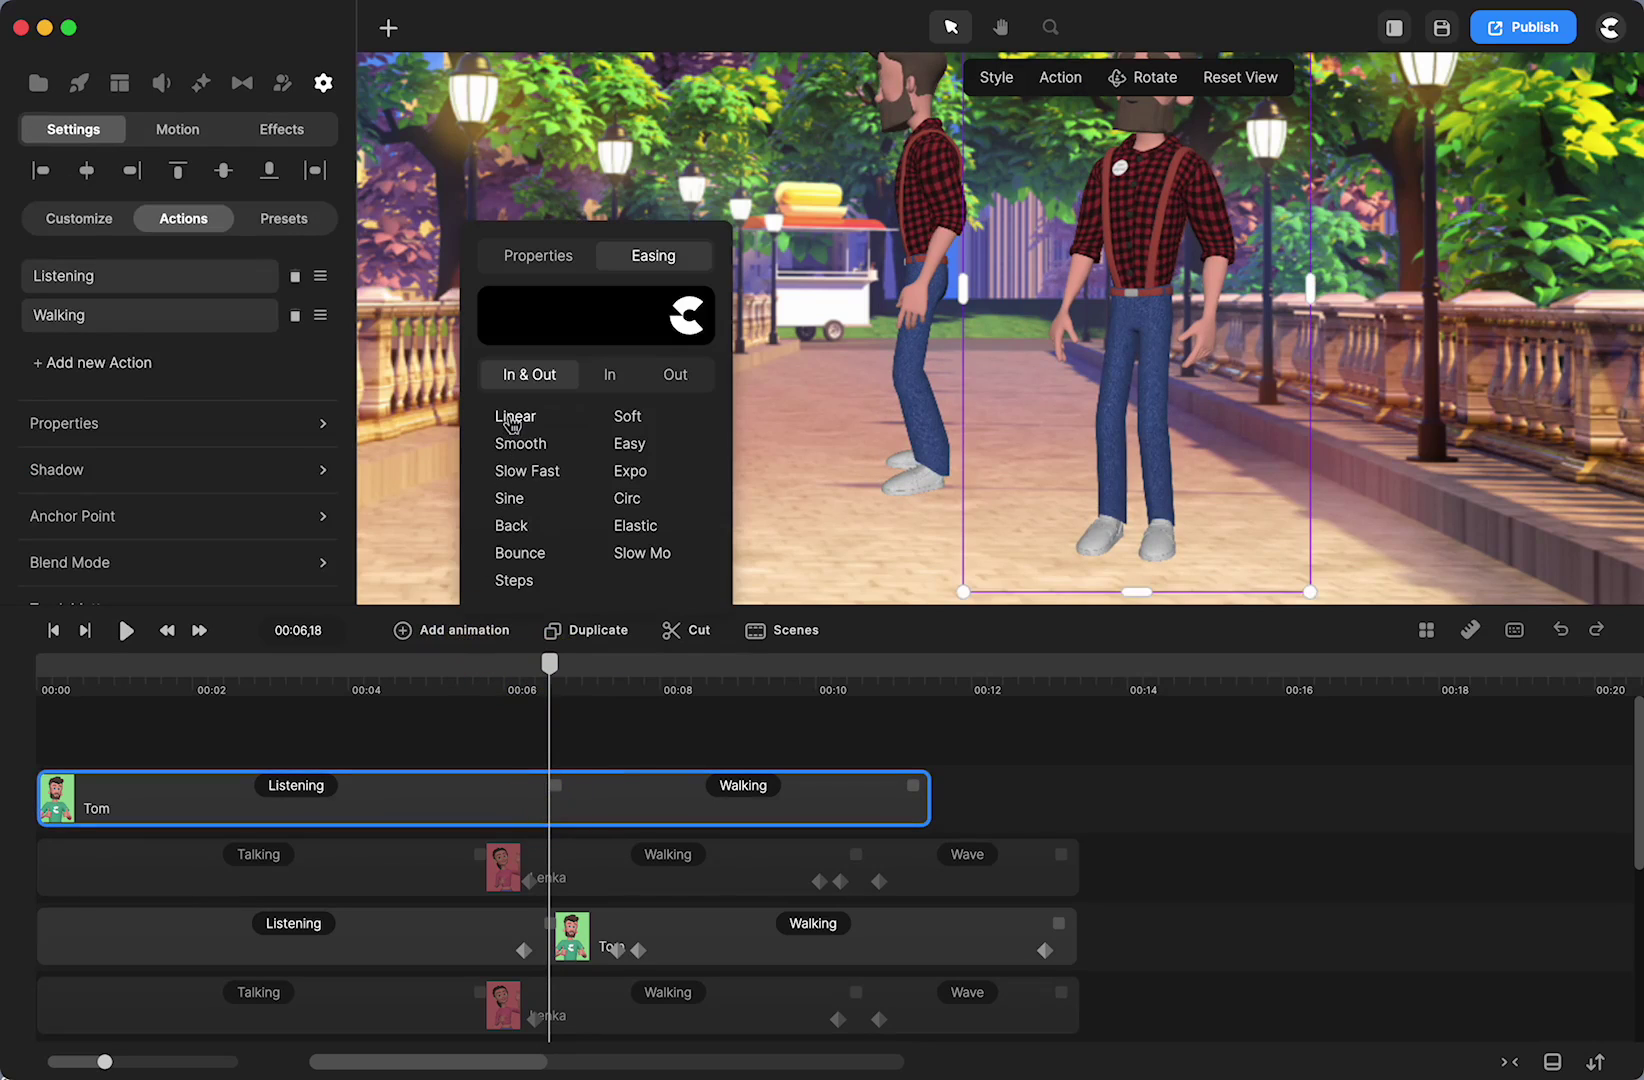
{"action": "left_click", "coordinate": [518, 256]}
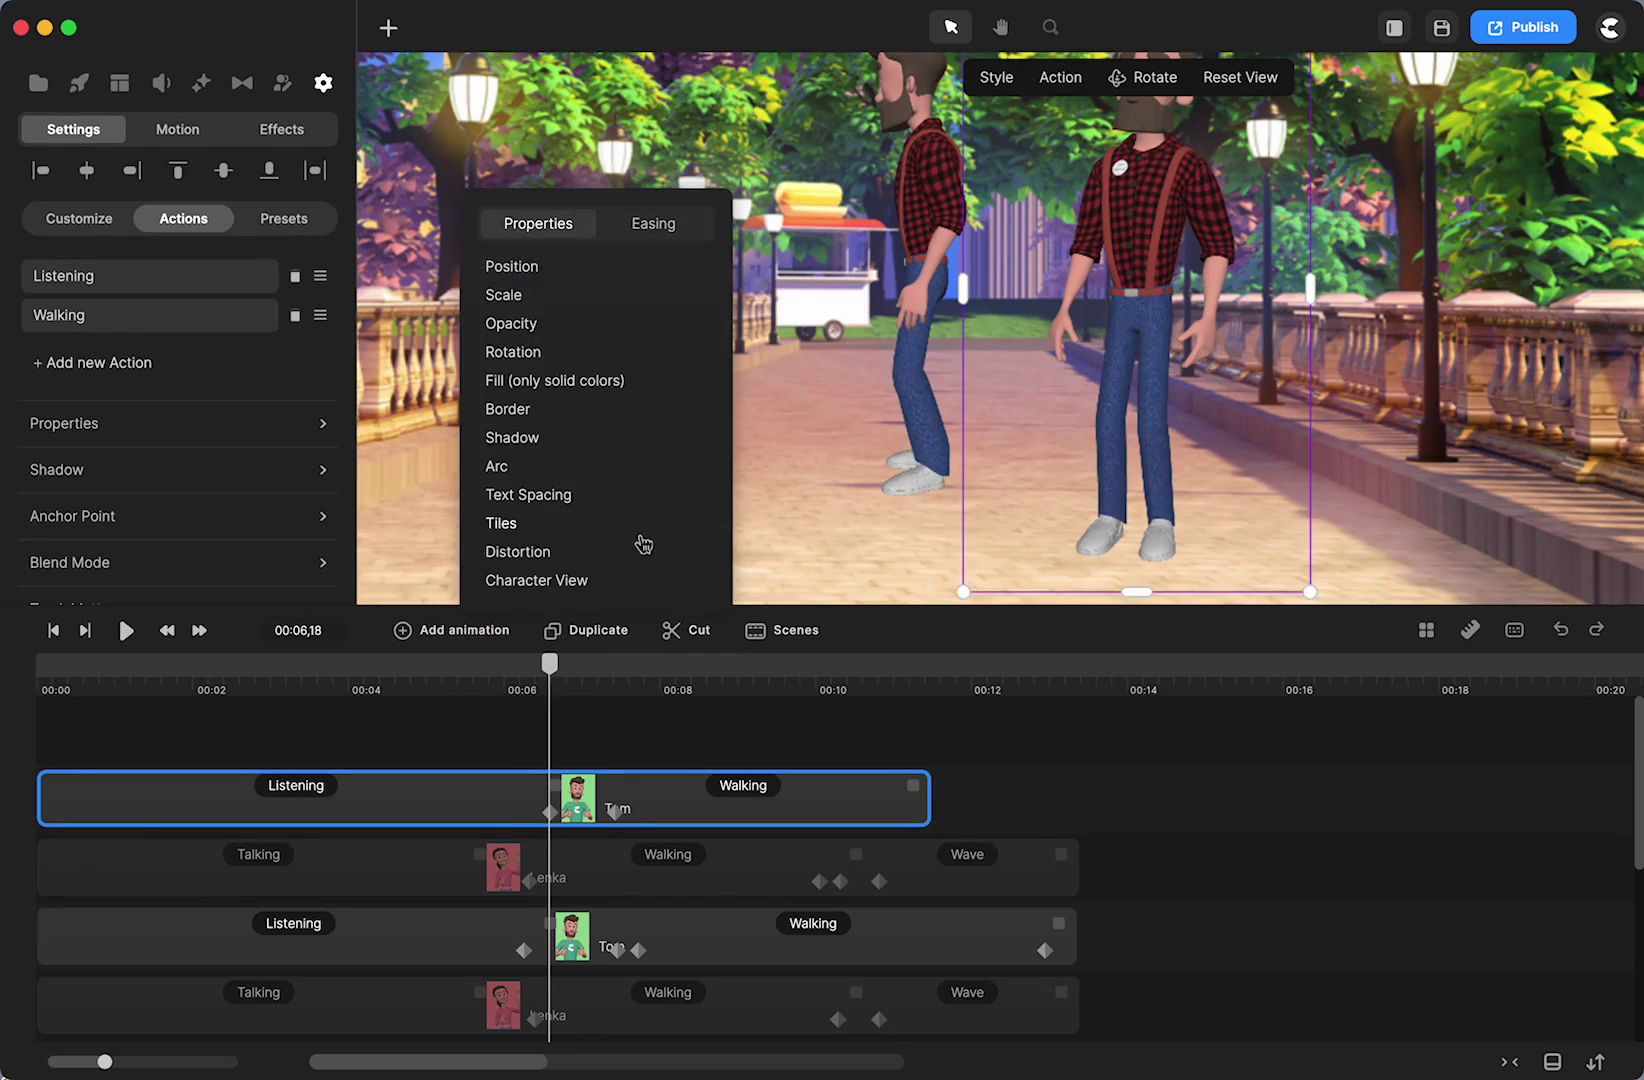
{"action": "left_click", "coordinate": [548, 582]}
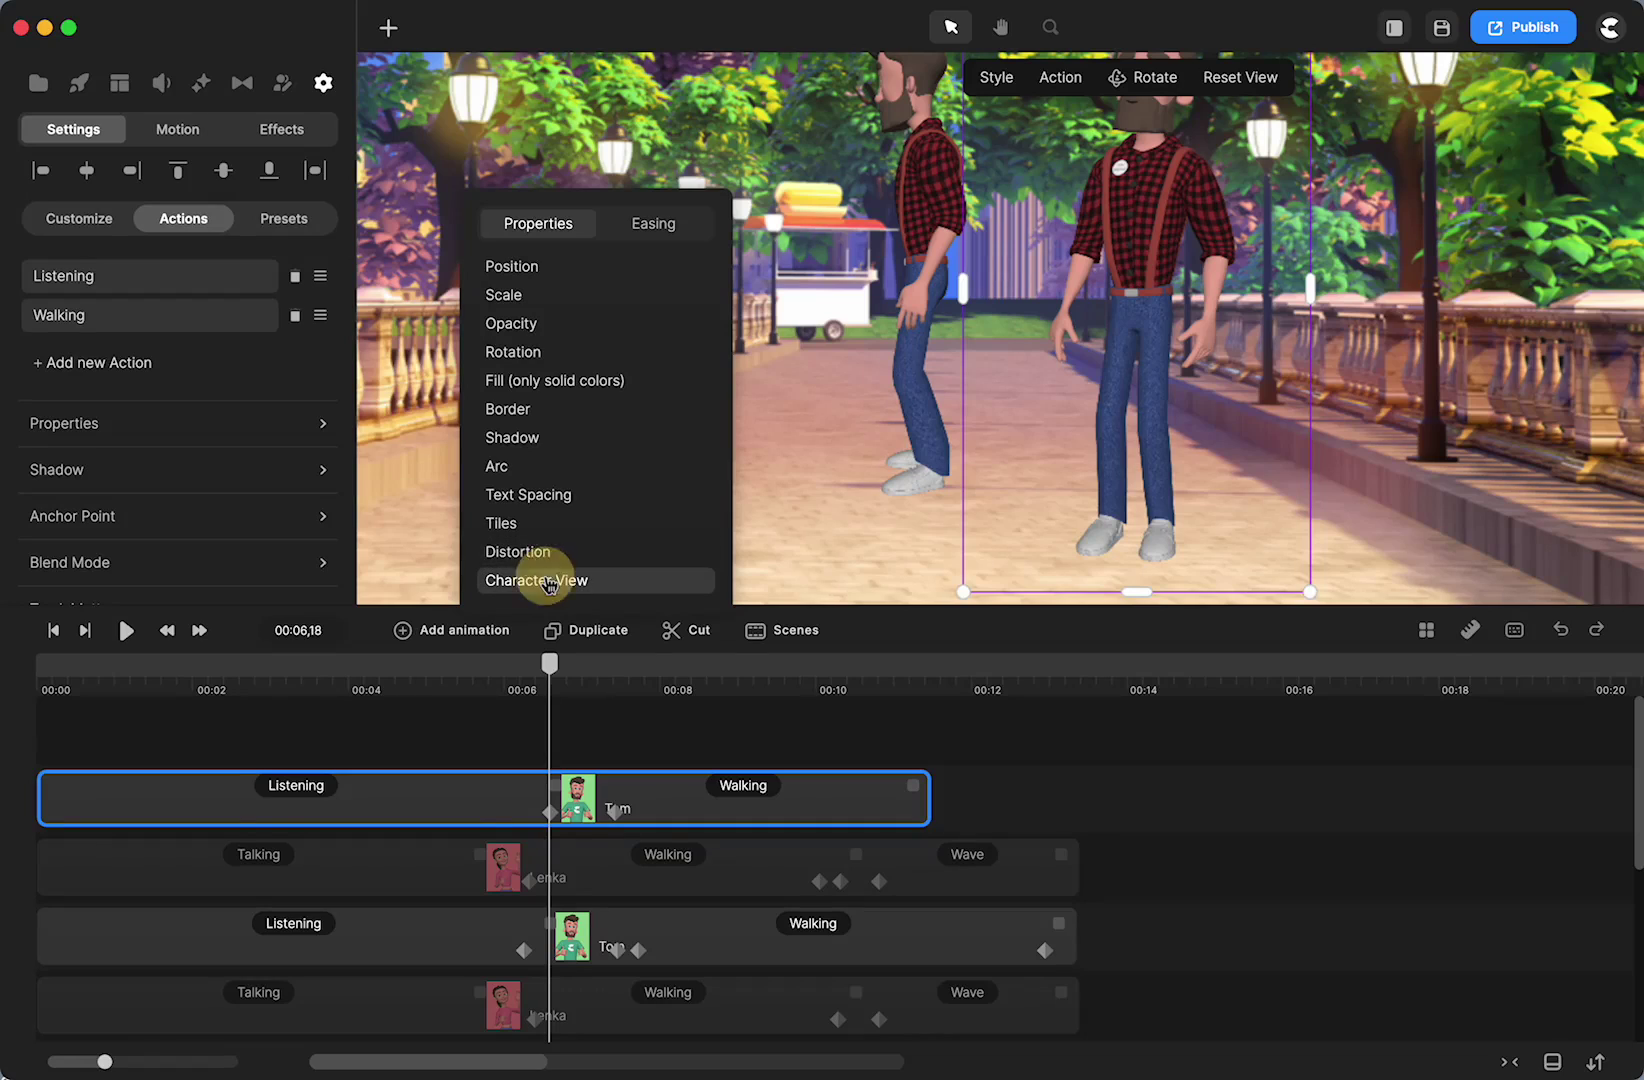
{"action": "left_click", "coordinate": [616, 812]}
{"action": "mouse_move", "coordinate": [607, 678]}
{"action": "left_mouse_down"}
{"action": "mouse_move", "coordinate": [640, 675]}
{"action": "mouse_move", "coordinate": [610, 684]}
{"action": "left_mouse_up"}
{"action": "left_click_drag", "start_coordinate": [608, 806], "coordinate": [606, 806]}
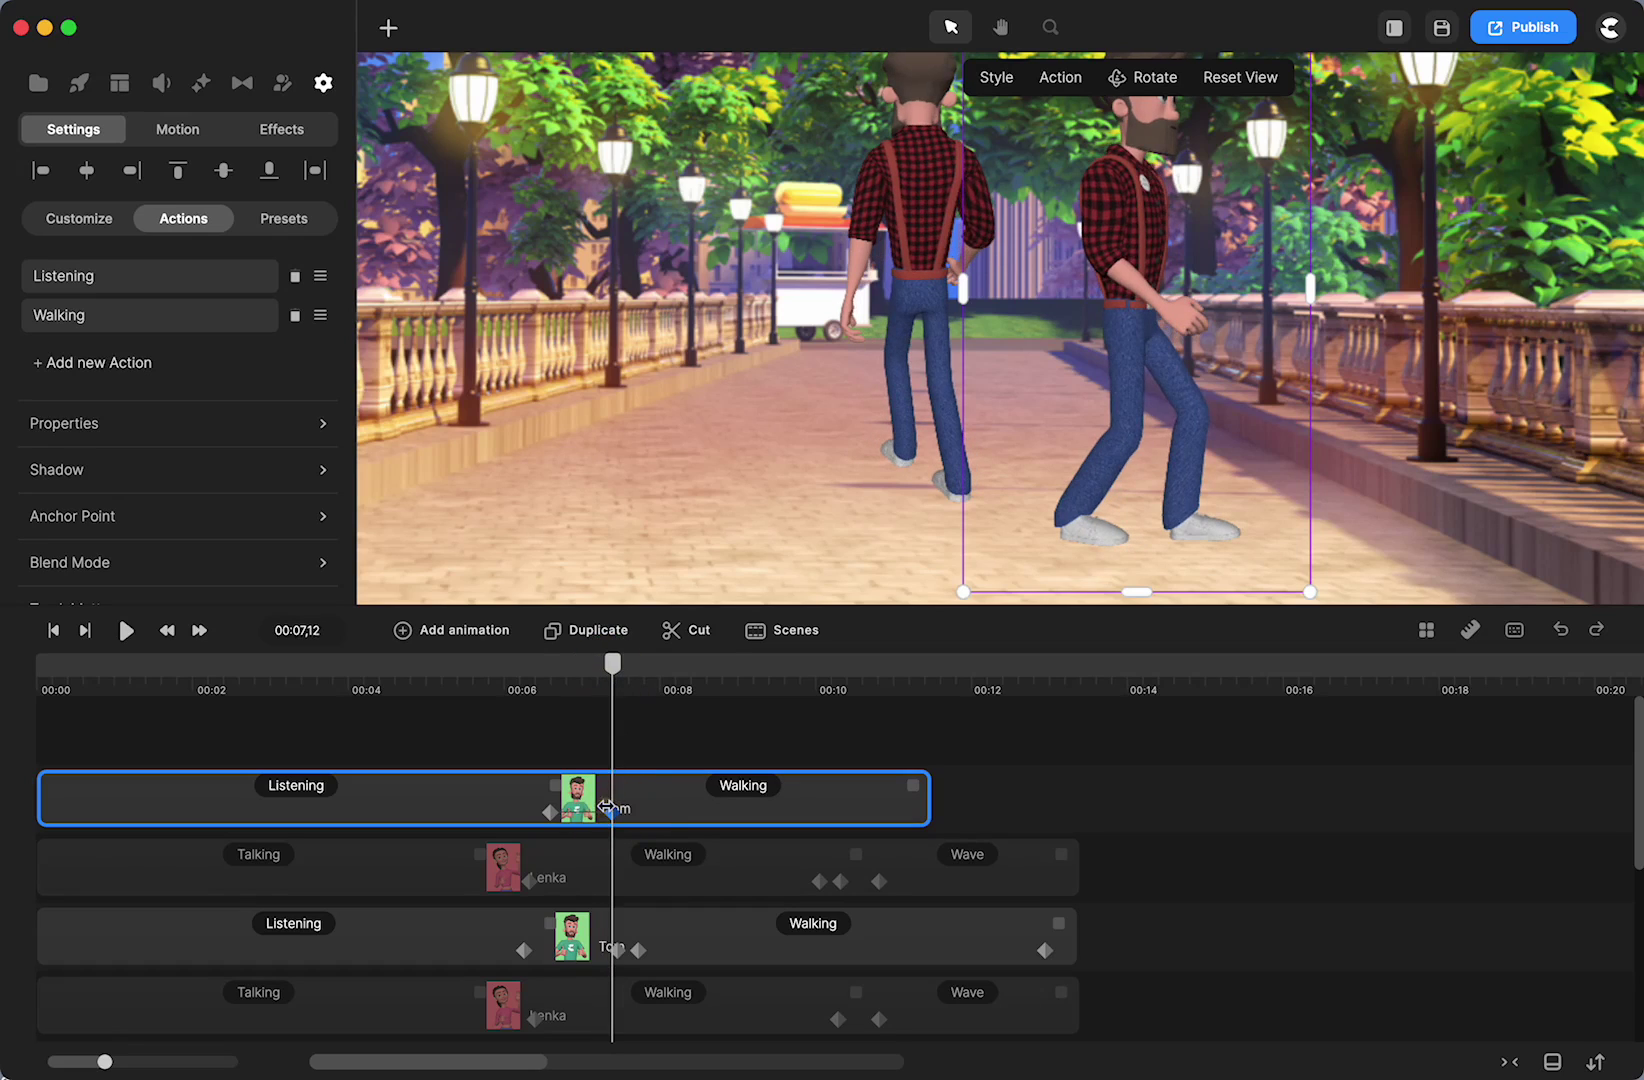
Rotate Tom to face away down the path, and extend his Walking clip to about 13 seconds.
{"action": "left_click", "coordinate": [1145, 79]}
{"action": "right_click", "coordinate": [1201, 283]}
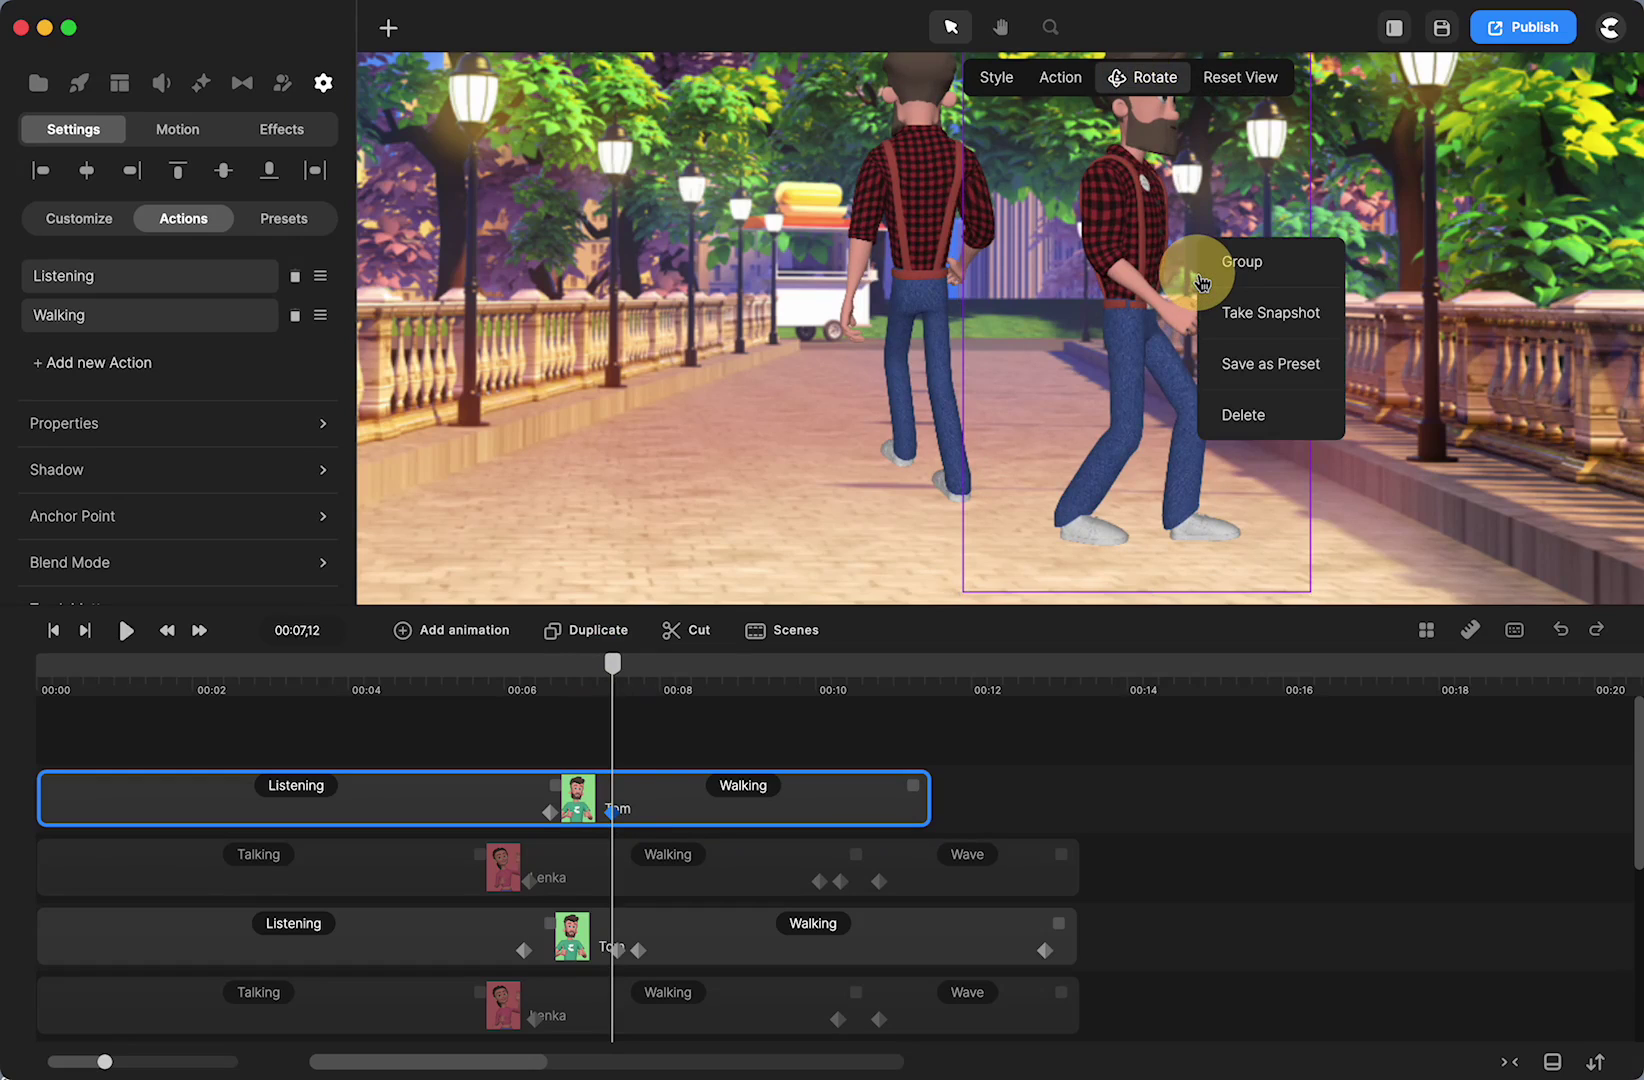
{"action": "left_click", "coordinate": [1150, 300]}
{"action": "left_click_drag", "start_coordinate": [1170, 306], "coordinate": [1387, 319]}
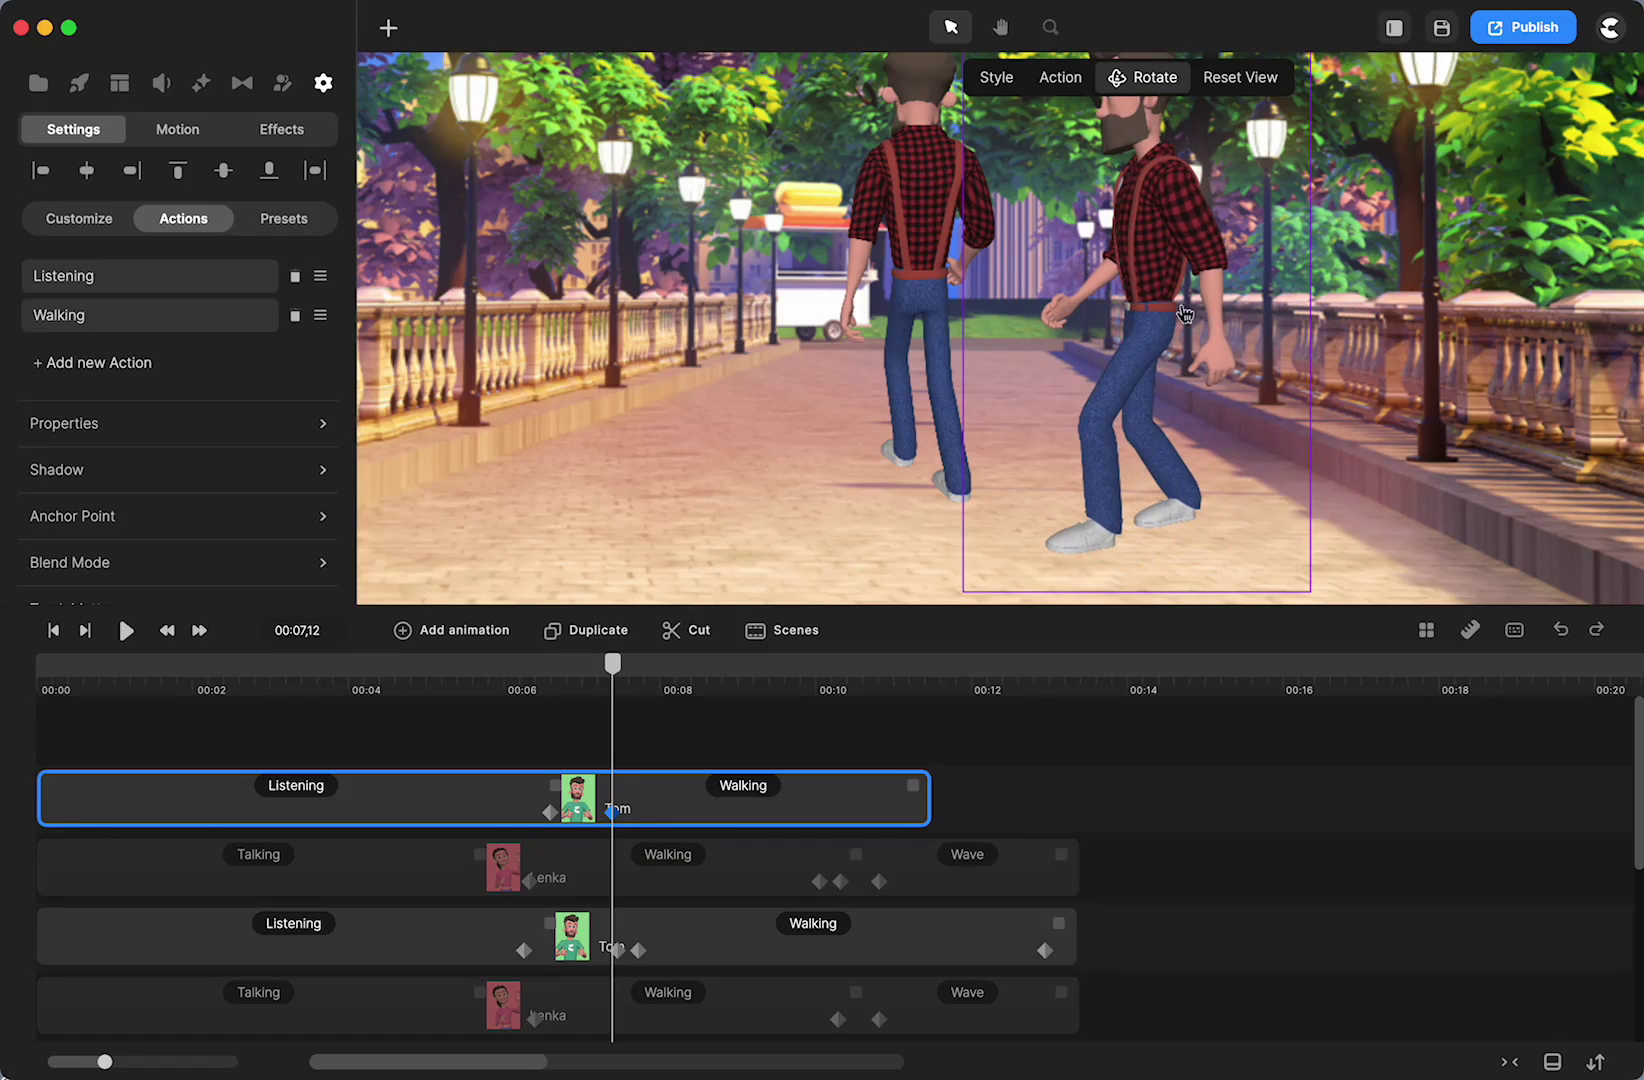
{"action": "left_click_drag", "start_coordinate": [1170, 310], "coordinate": [1316, 304]}
{"action": "left_click_drag", "start_coordinate": [622, 670], "coordinate": [688, 671]}
{"action": "left_click_drag", "start_coordinate": [1137, 241], "coordinate": [1141, 248]}
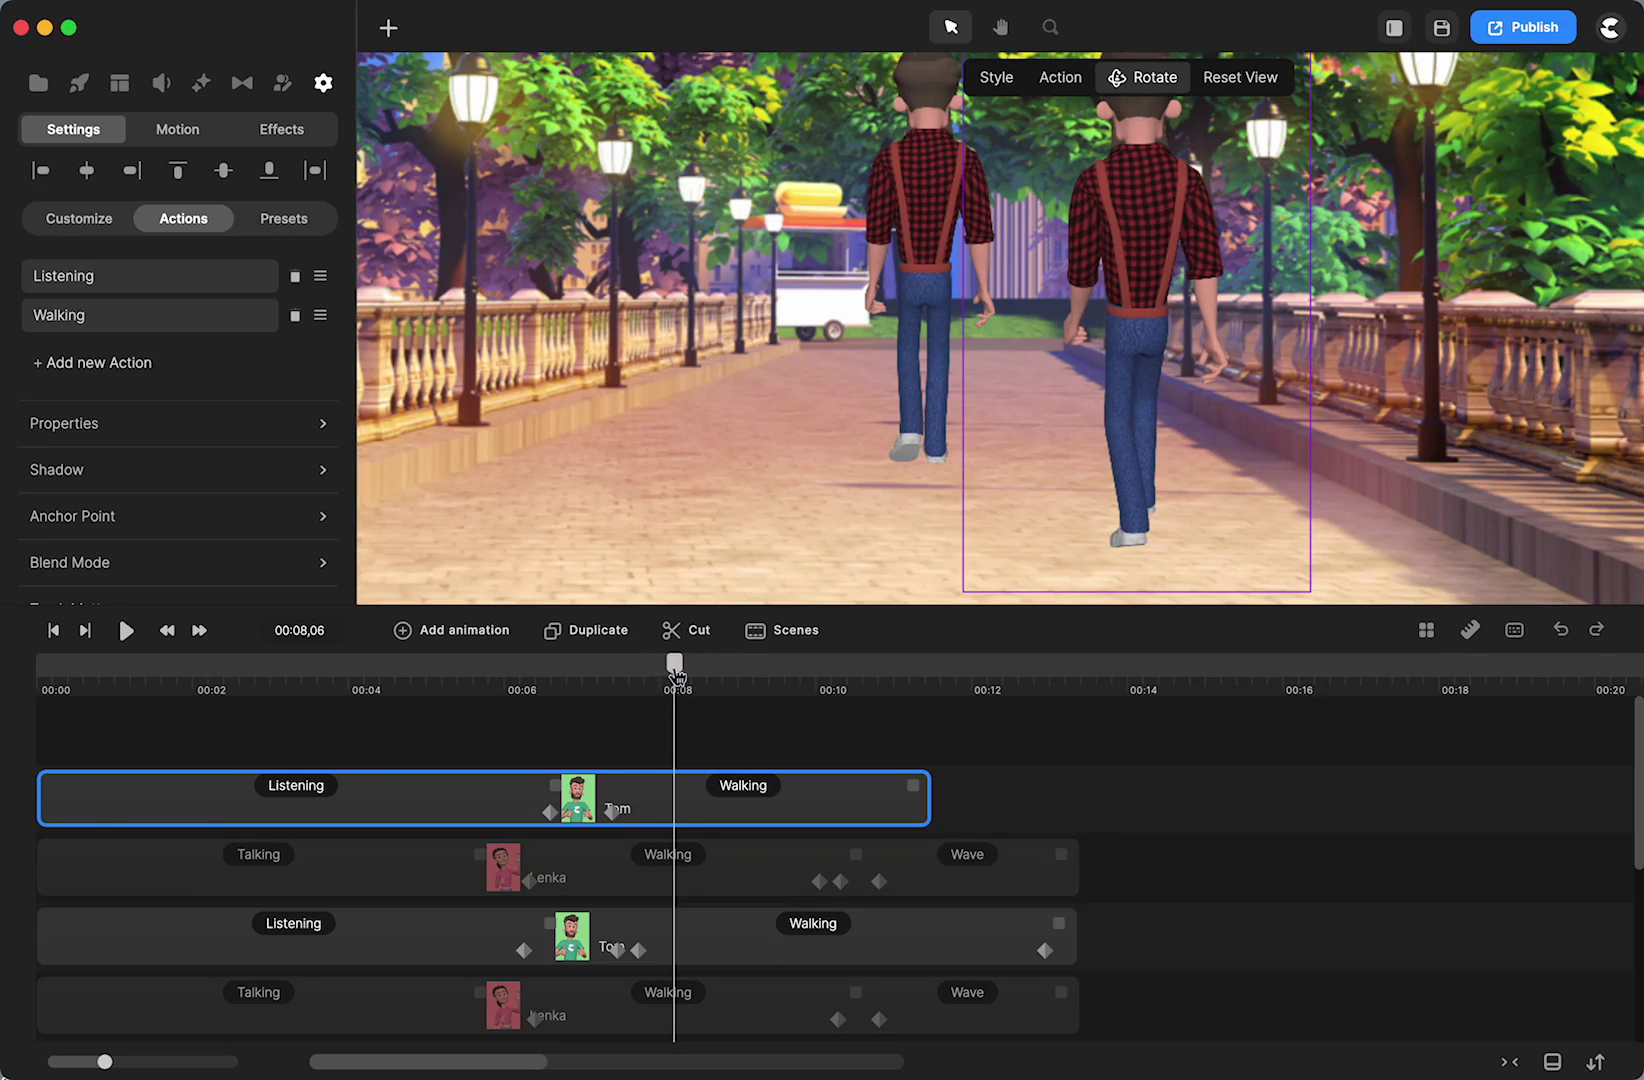
{"action": "left_click_drag", "start_coordinate": [676, 676], "coordinate": [666, 716]}
{"action": "left_click_drag", "start_coordinate": [909, 795], "coordinate": [1060, 791]}
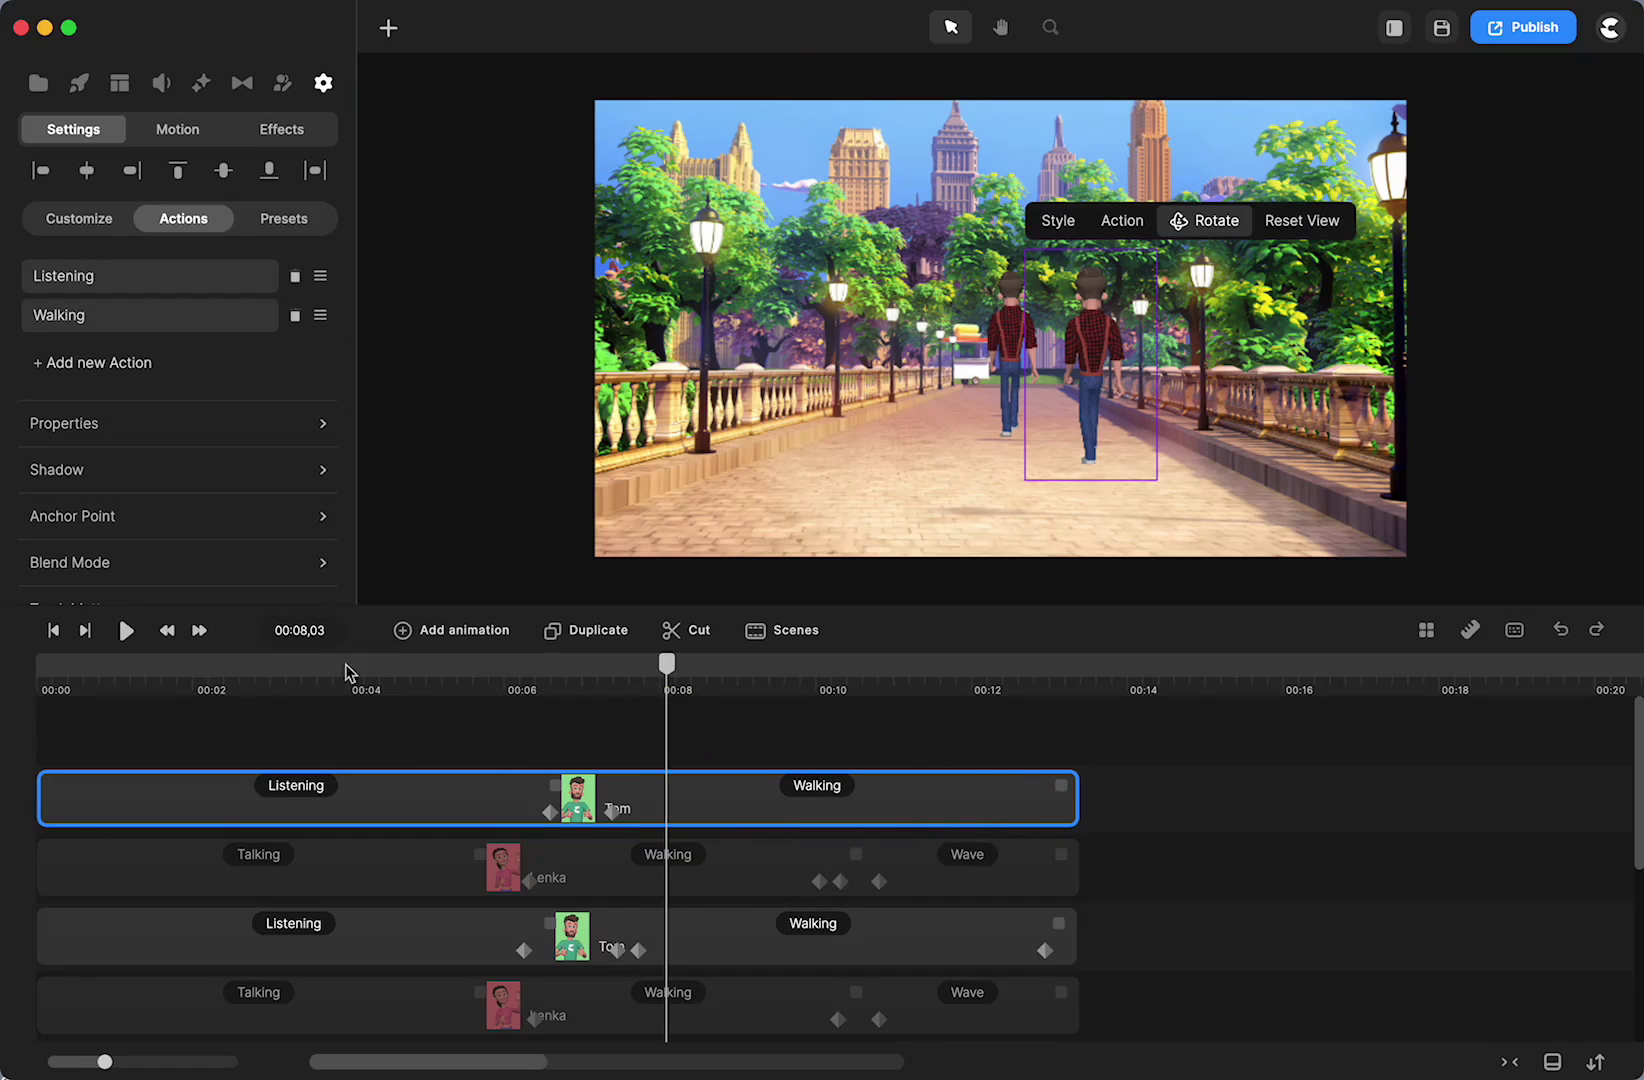
Play the scene from about 4 seconds to review Tom walking away, then return to about 7 seconds.
{"action": "left_click", "coordinate": [372, 670]}
{"action": "left_click", "coordinate": [127, 630]}
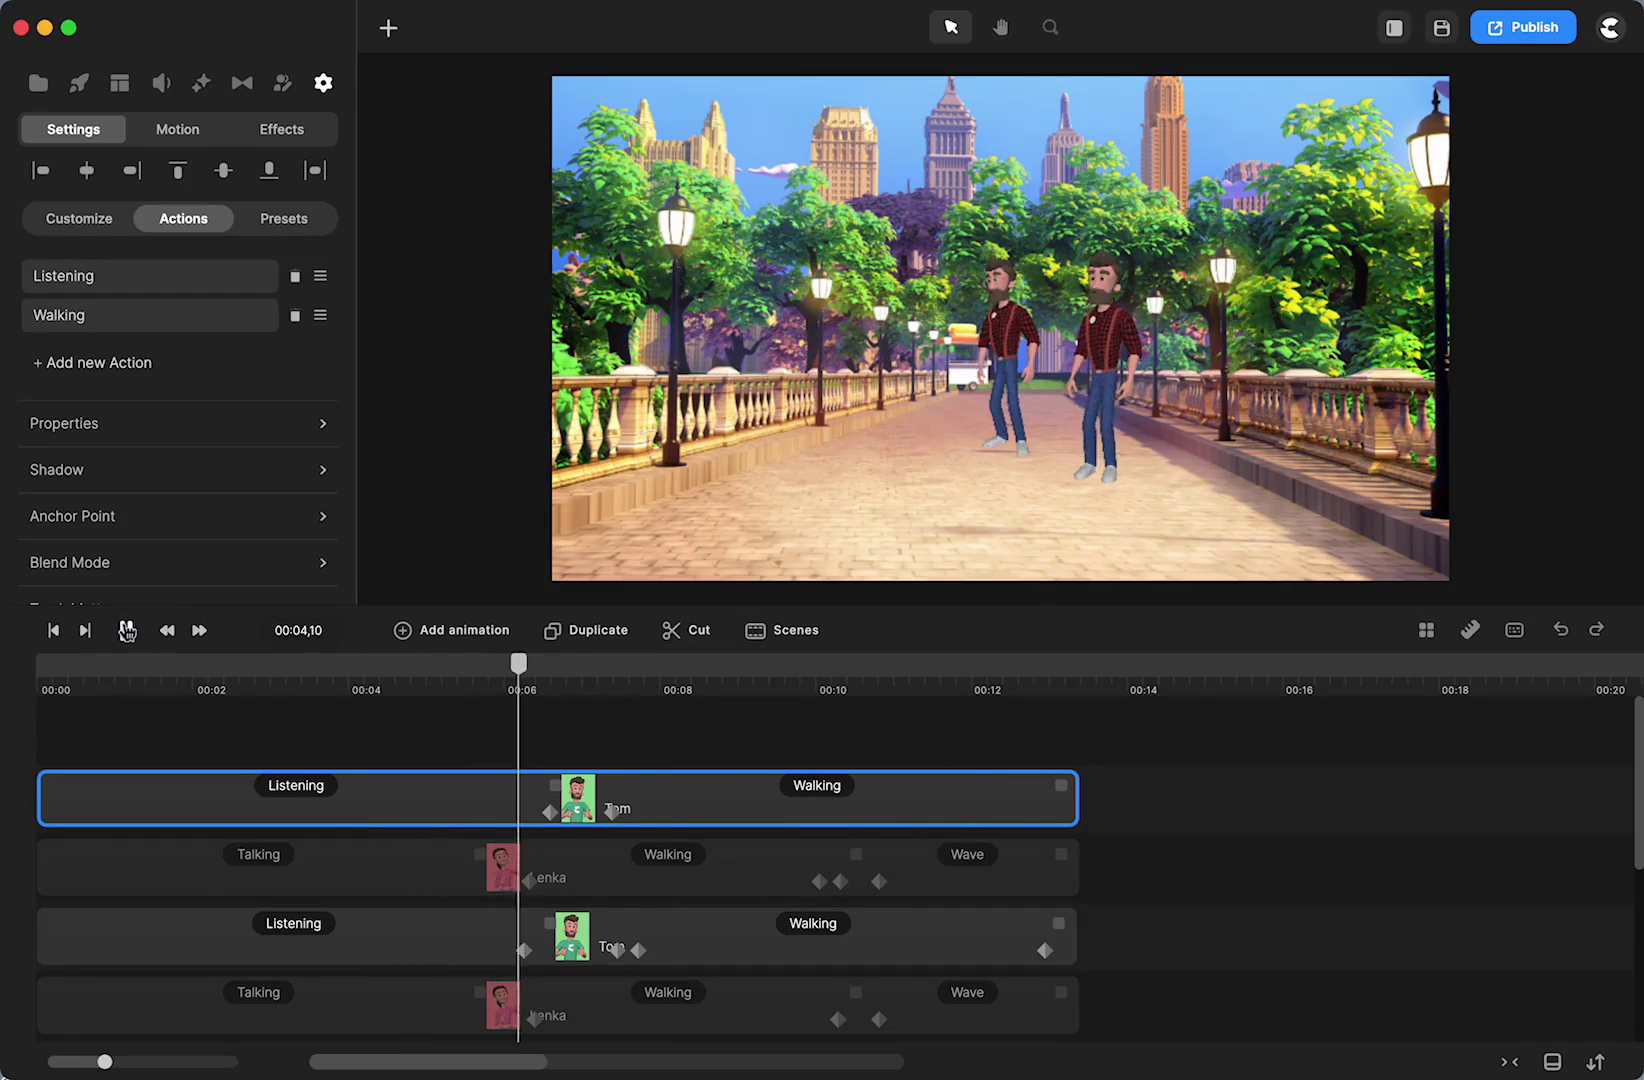
{"action": "left_click", "coordinate": [127, 630]}
{"action": "left_click_drag", "start_coordinate": [672, 660], "coordinate": [614, 690]}
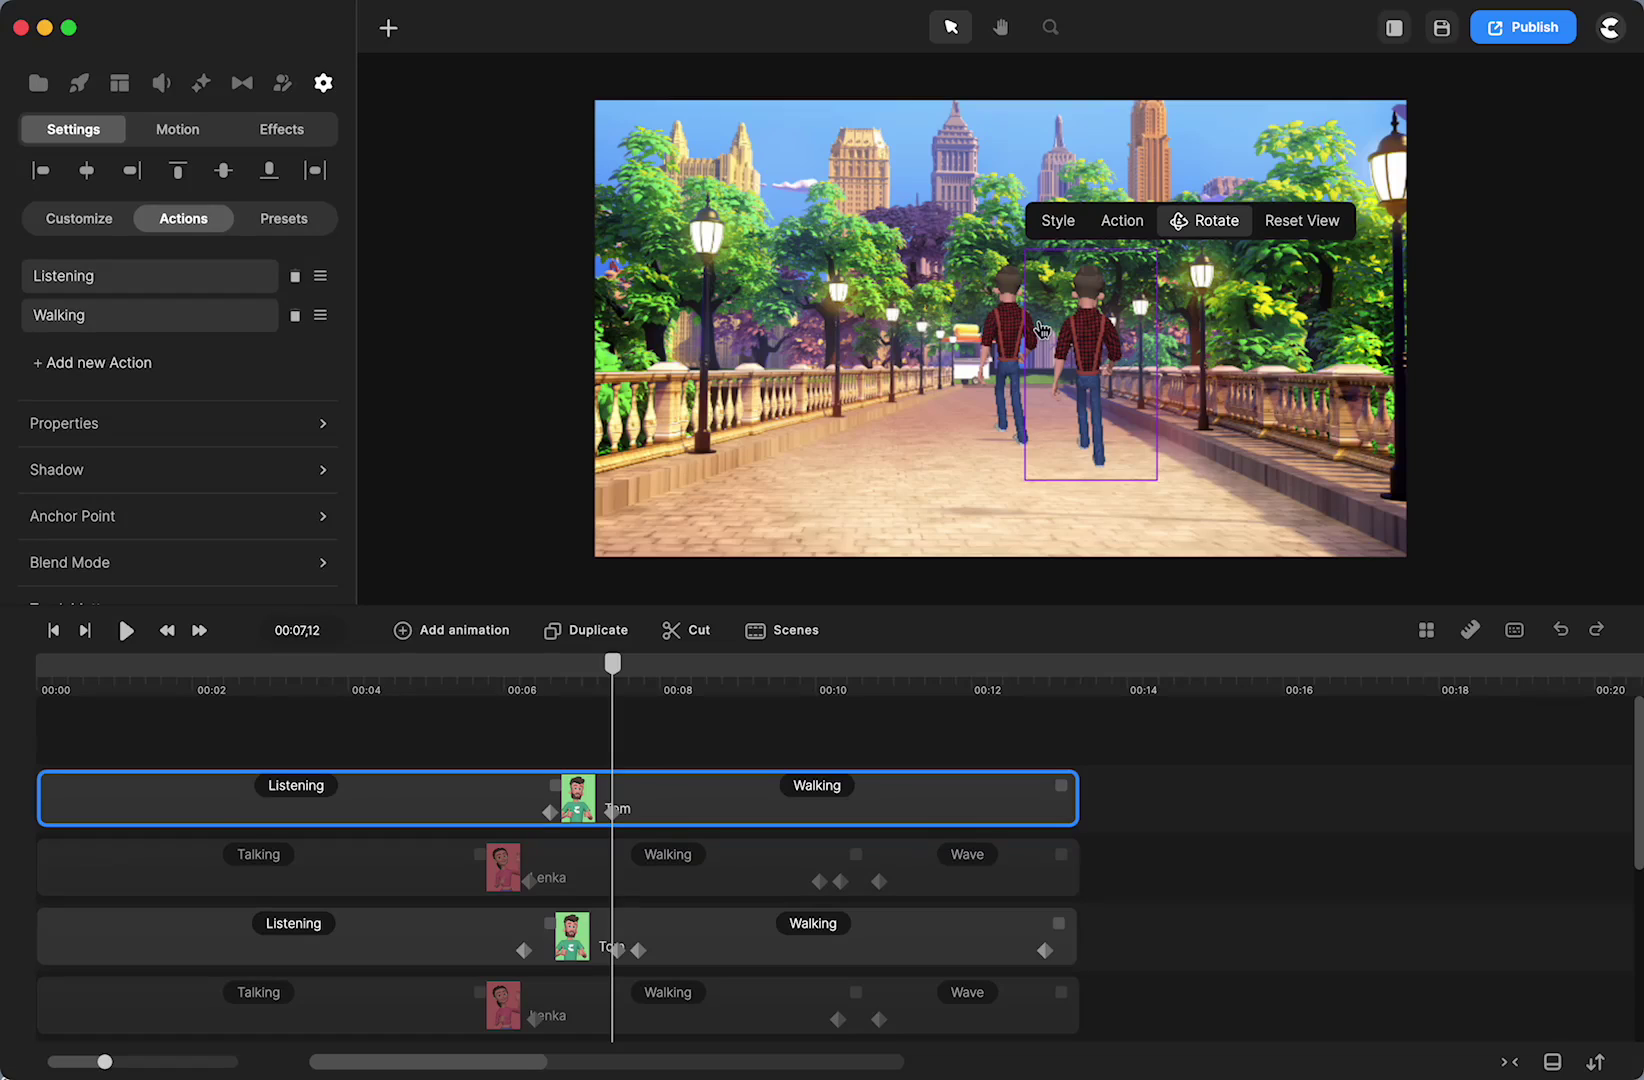
Add a linear Position animation to Tom with its end keyframe at about 11 seconds.
{"action": "left_click", "coordinate": [611, 811]}
{"action": "left_click", "coordinate": [467, 645]}
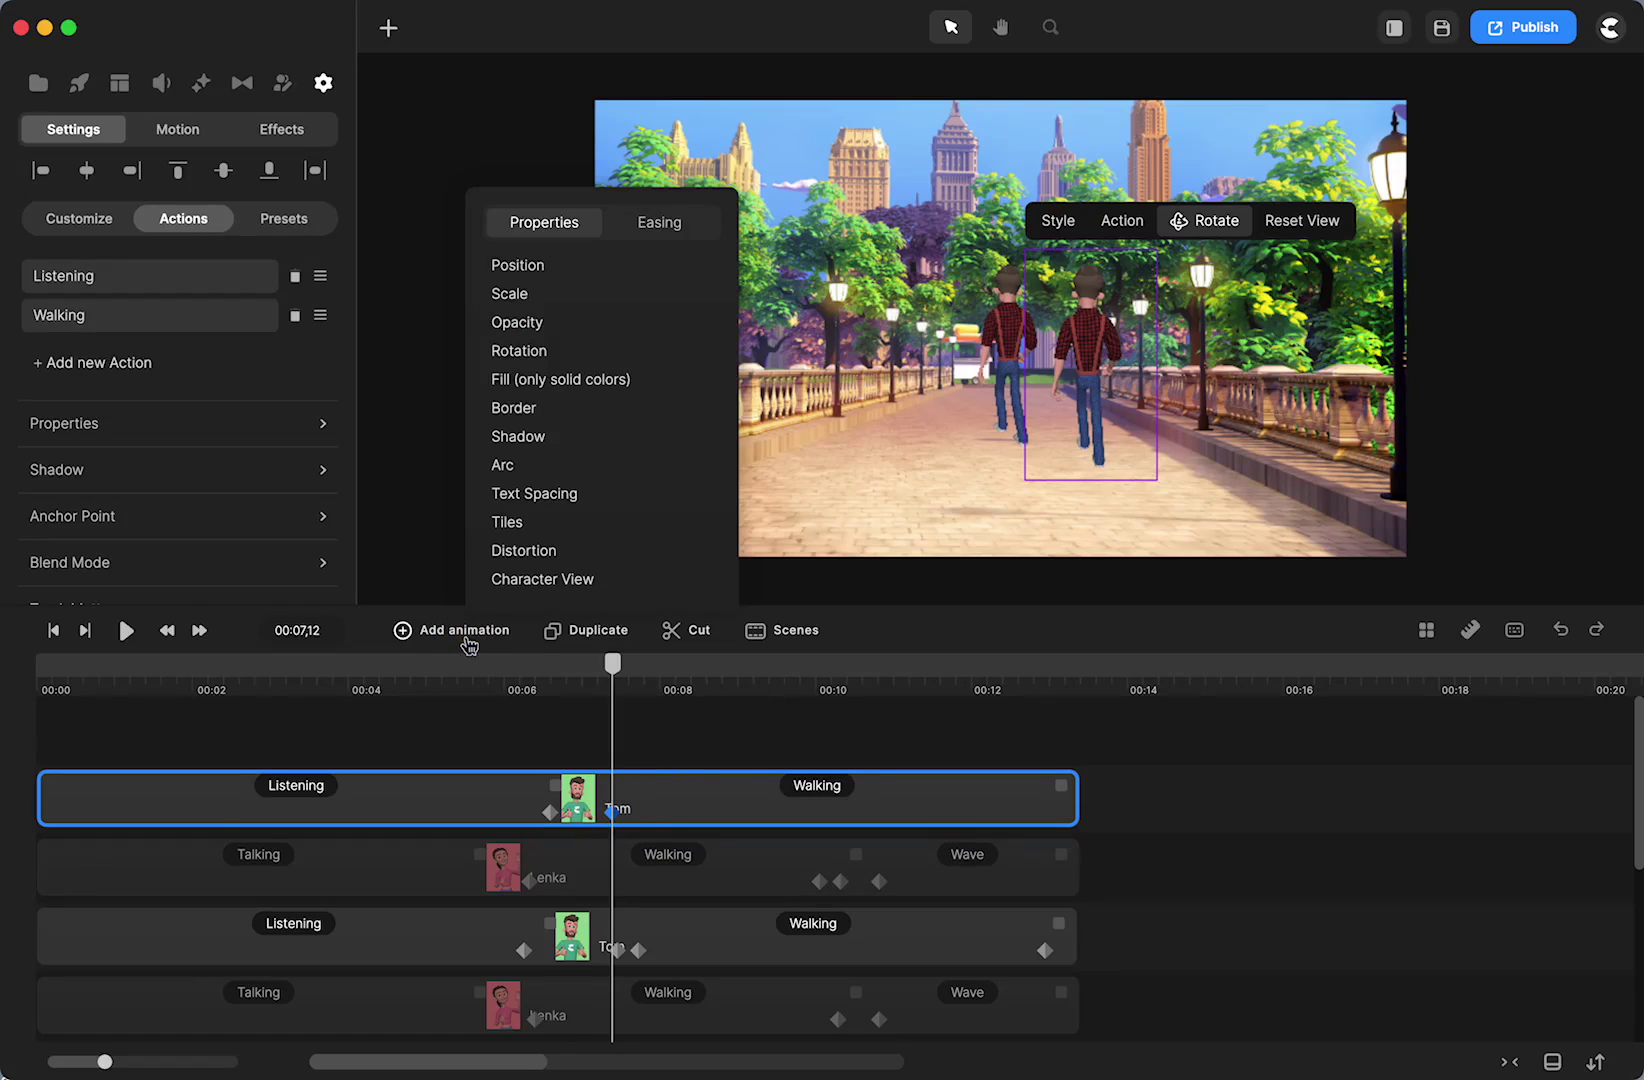
{"action": "left_click", "coordinate": [527, 268]}
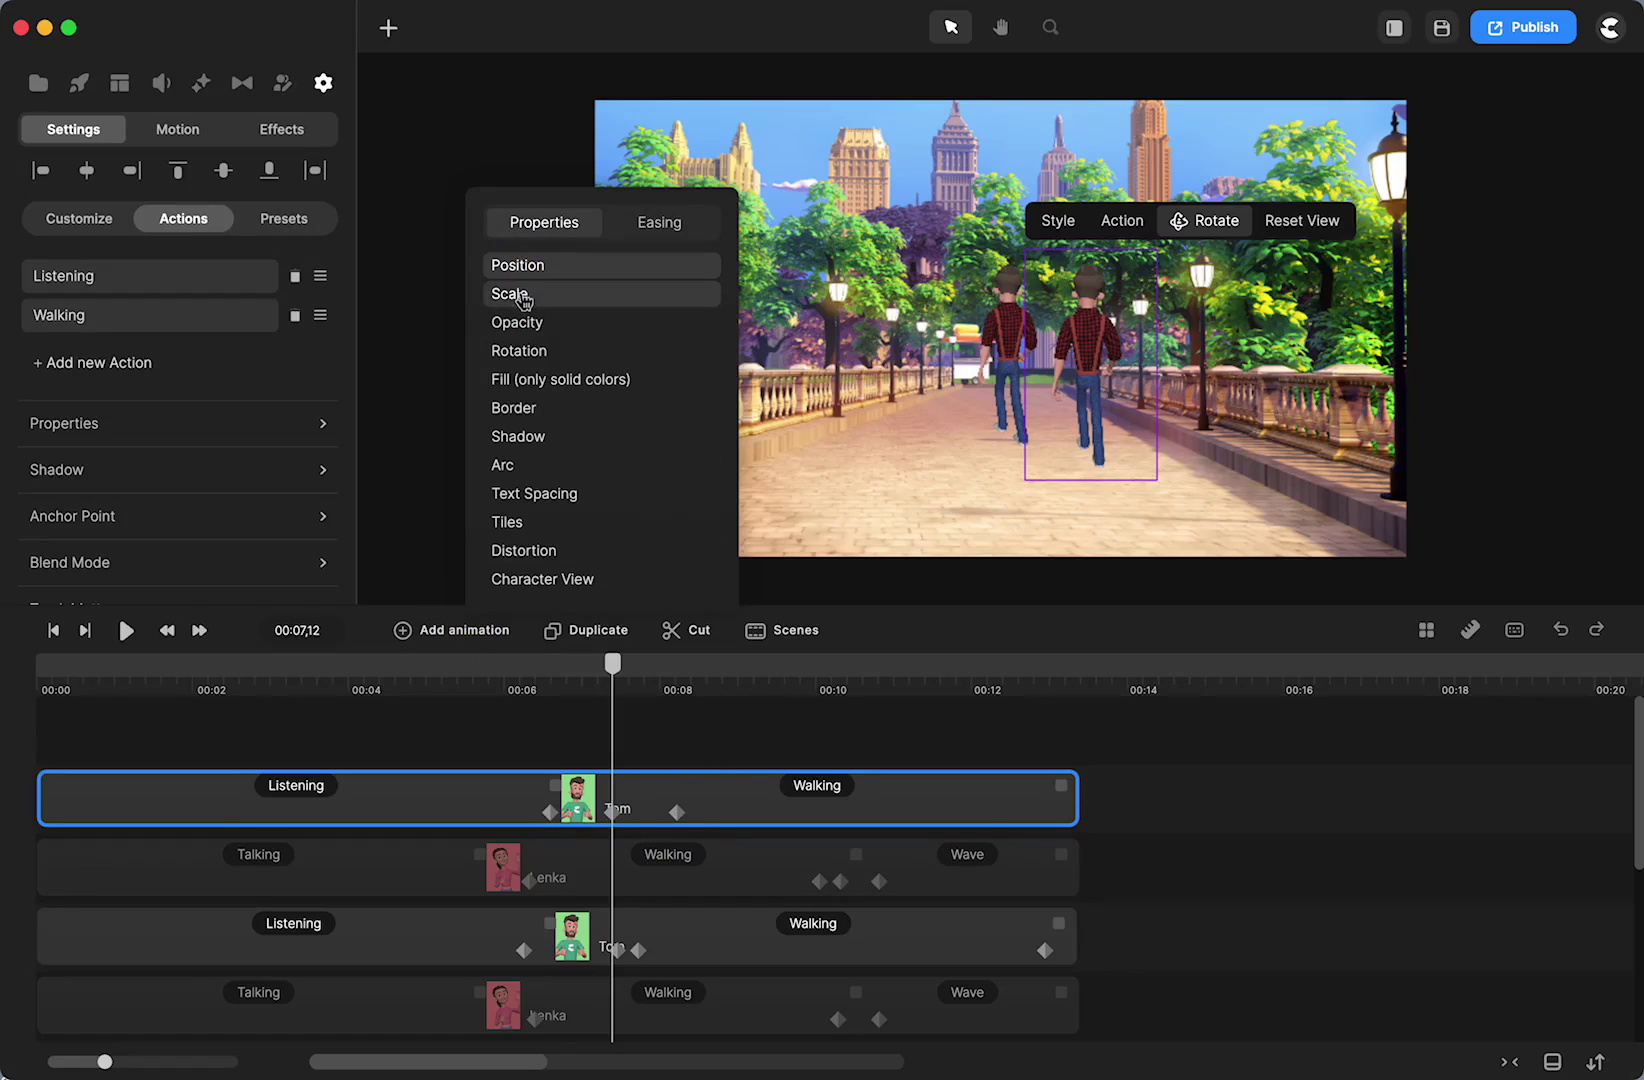
{"action": "left_click", "coordinate": [659, 224]}
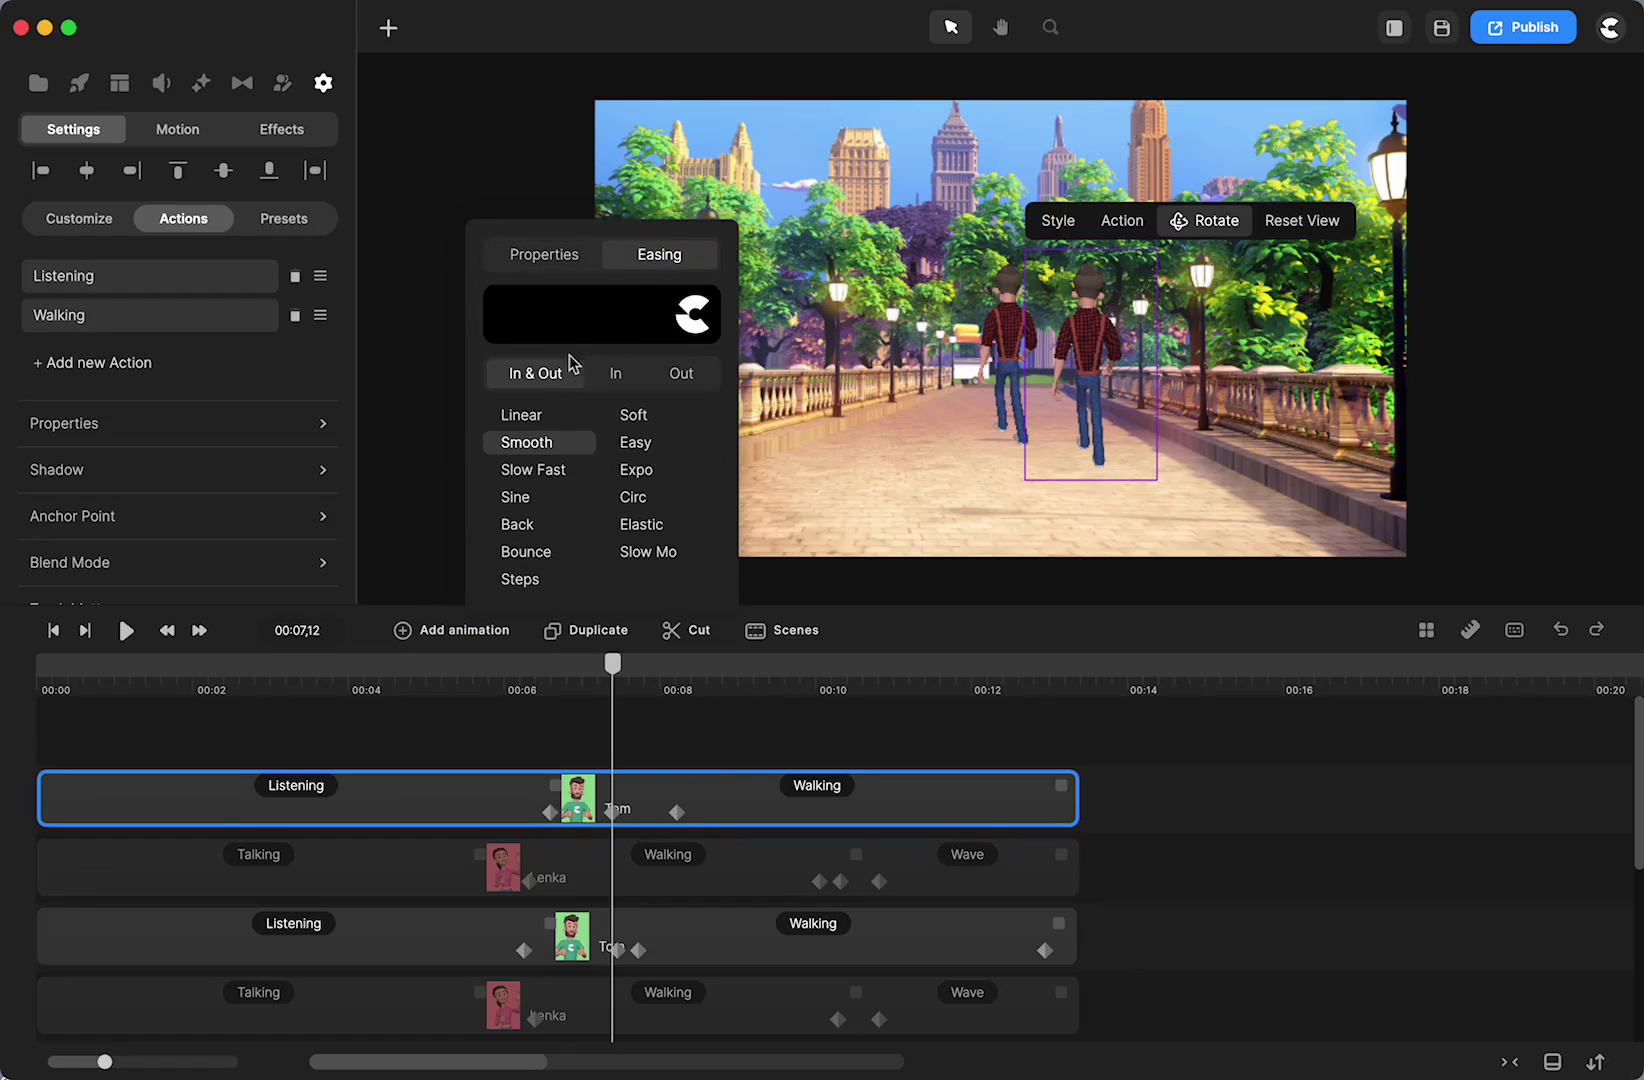
{"action": "left_click", "coordinate": [512, 420]}
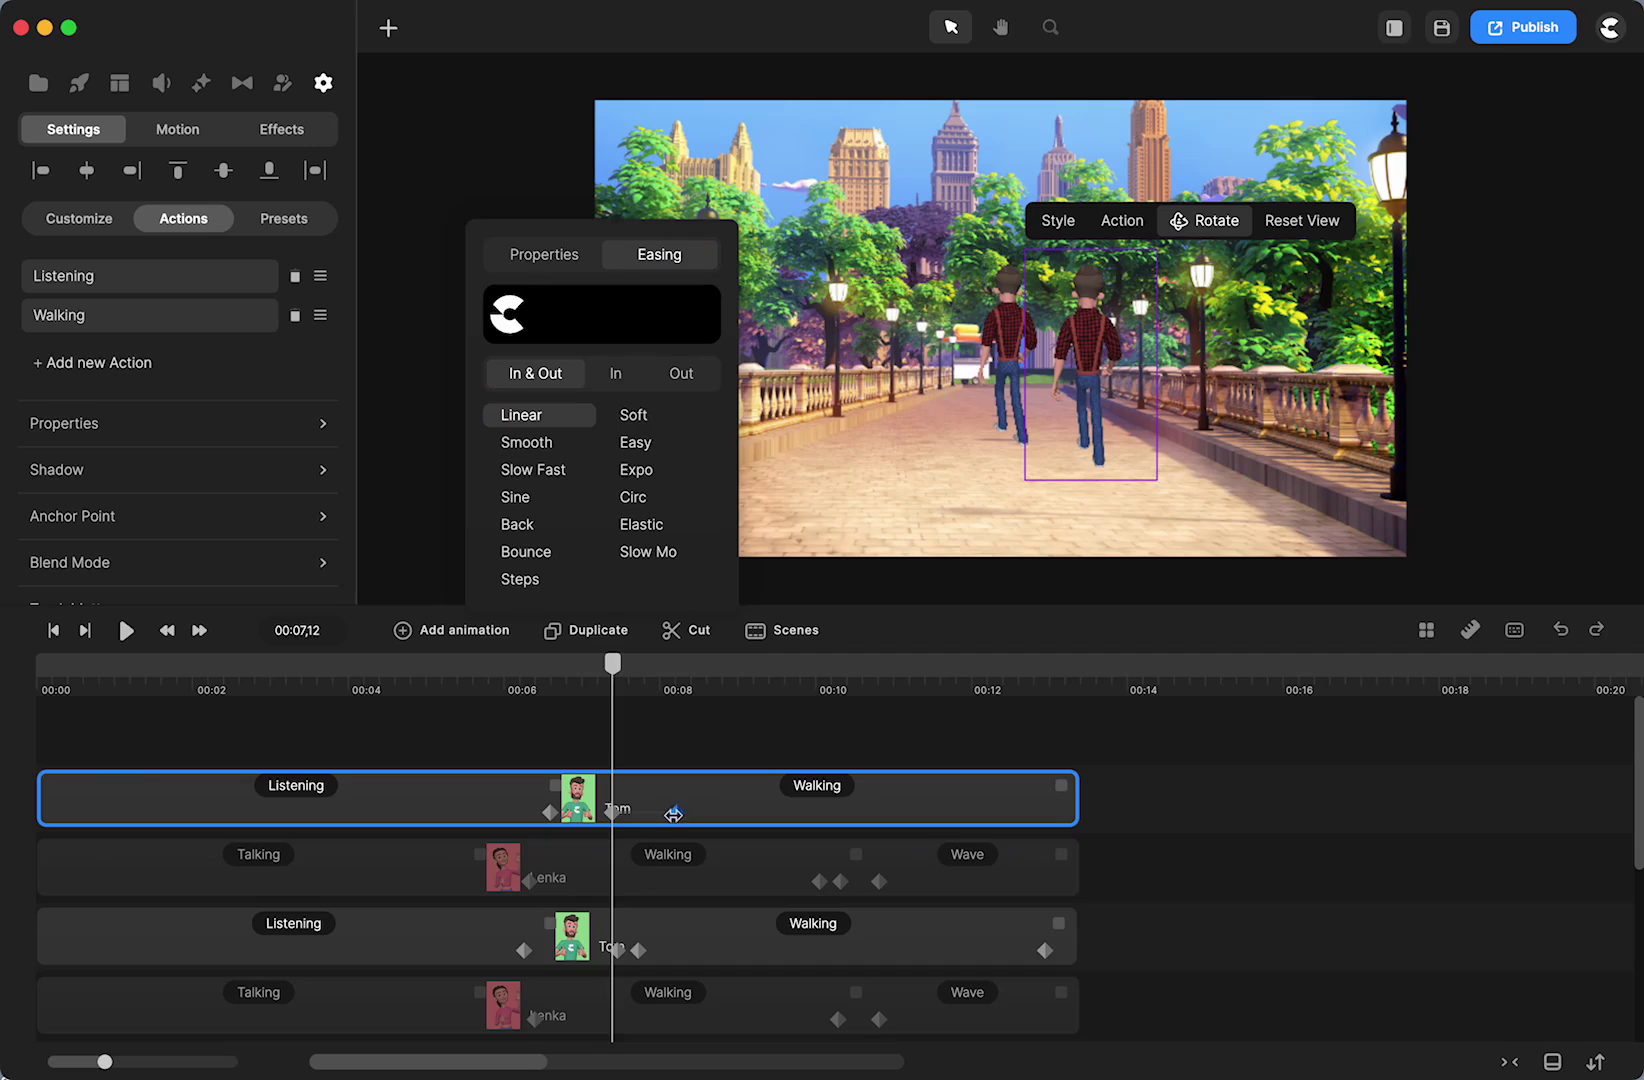
{"action": "left_click_drag", "start_coordinate": [677, 812], "coordinate": [953, 808]}
{"action": "left_click", "coordinate": [1090, 374]}
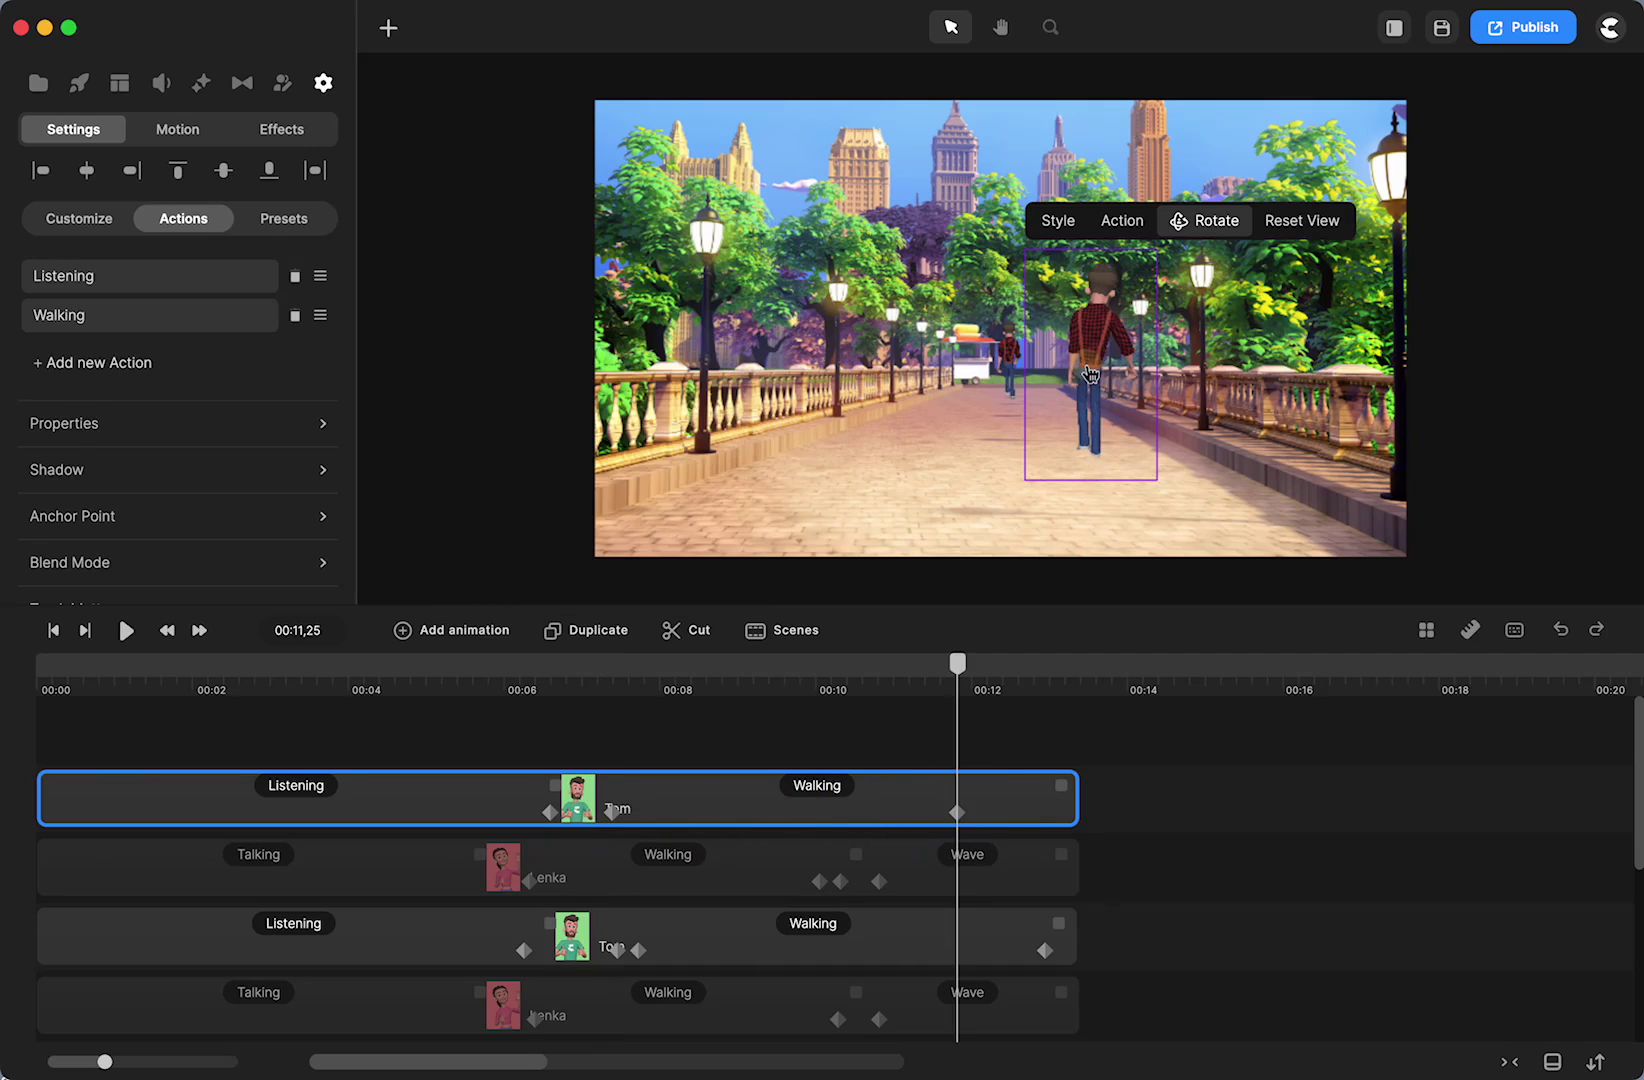
Shrink Tom and move him far back along the park path.
{"action": "left_click", "coordinate": [1222, 226]}
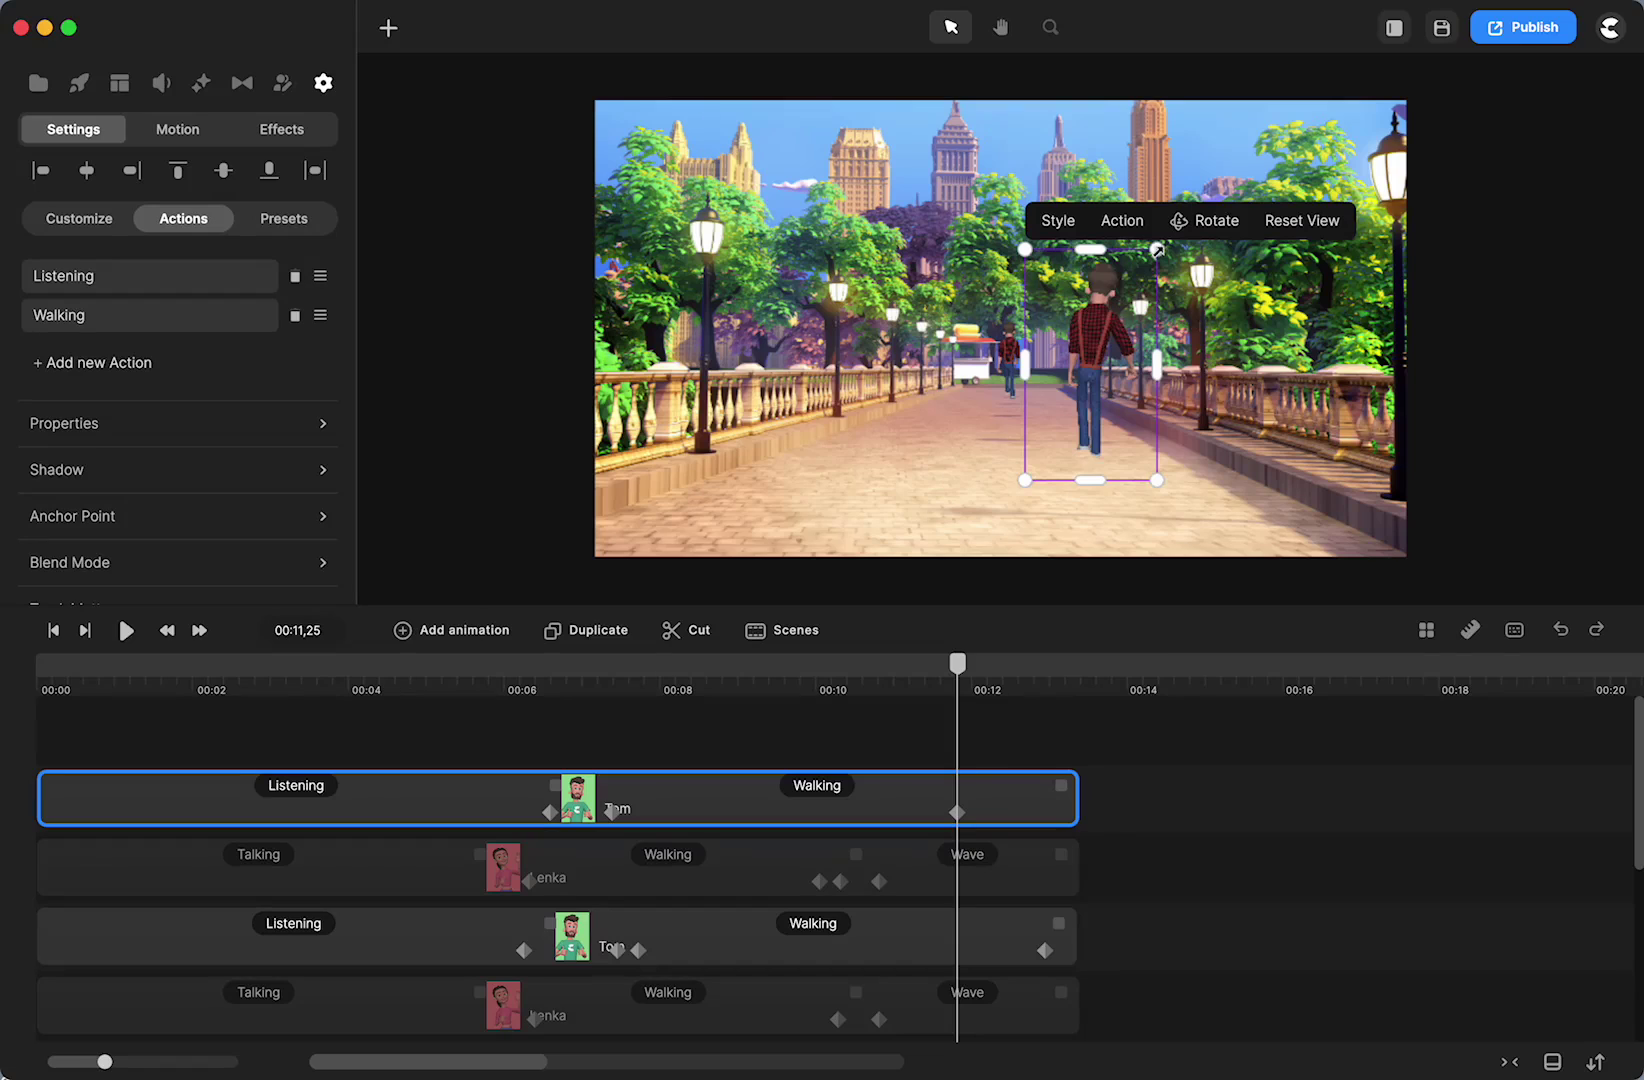
{"action": "left_click_drag", "start_coordinate": [1157, 250], "coordinate": [1085, 352]}
{"action": "left_click_drag", "start_coordinate": [1073, 440], "coordinate": [1058, 369]}
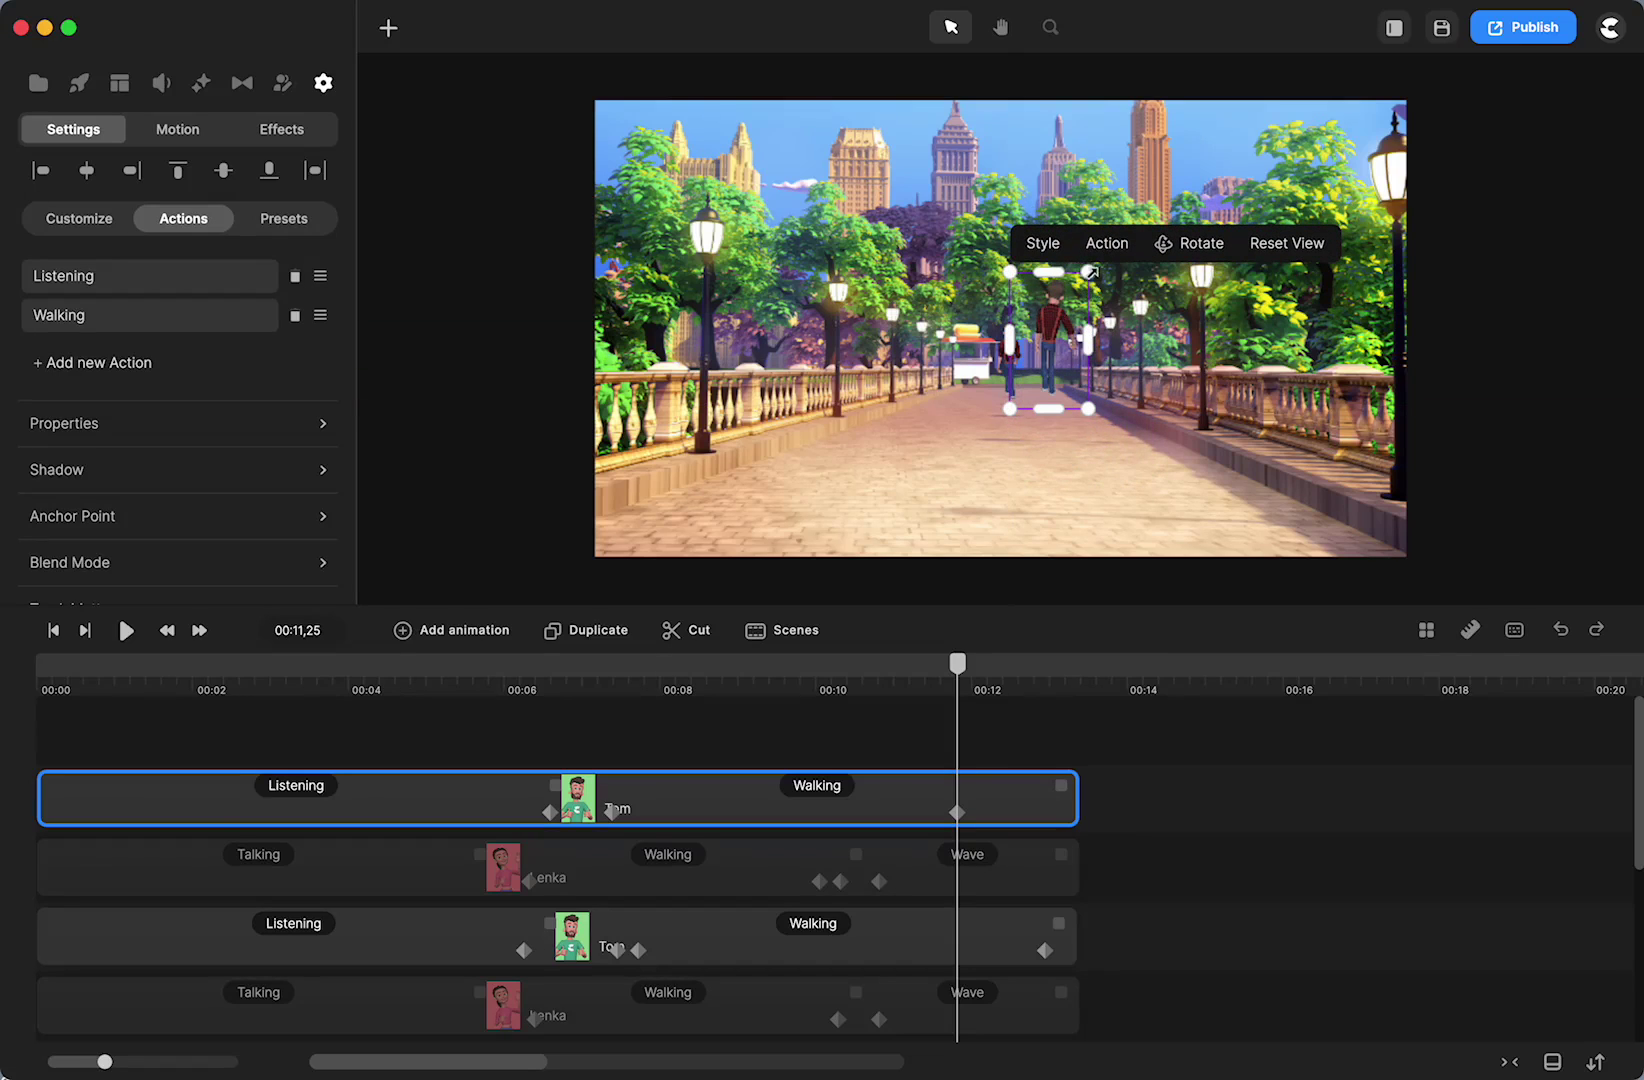
{"action": "left_click_drag", "start_coordinate": [1094, 274], "coordinate": [1062, 358]}
Play from about 7 seconds and trim Tom's clip to end at about 12 seconds.
{"action": "left_click", "coordinate": [583, 665]}
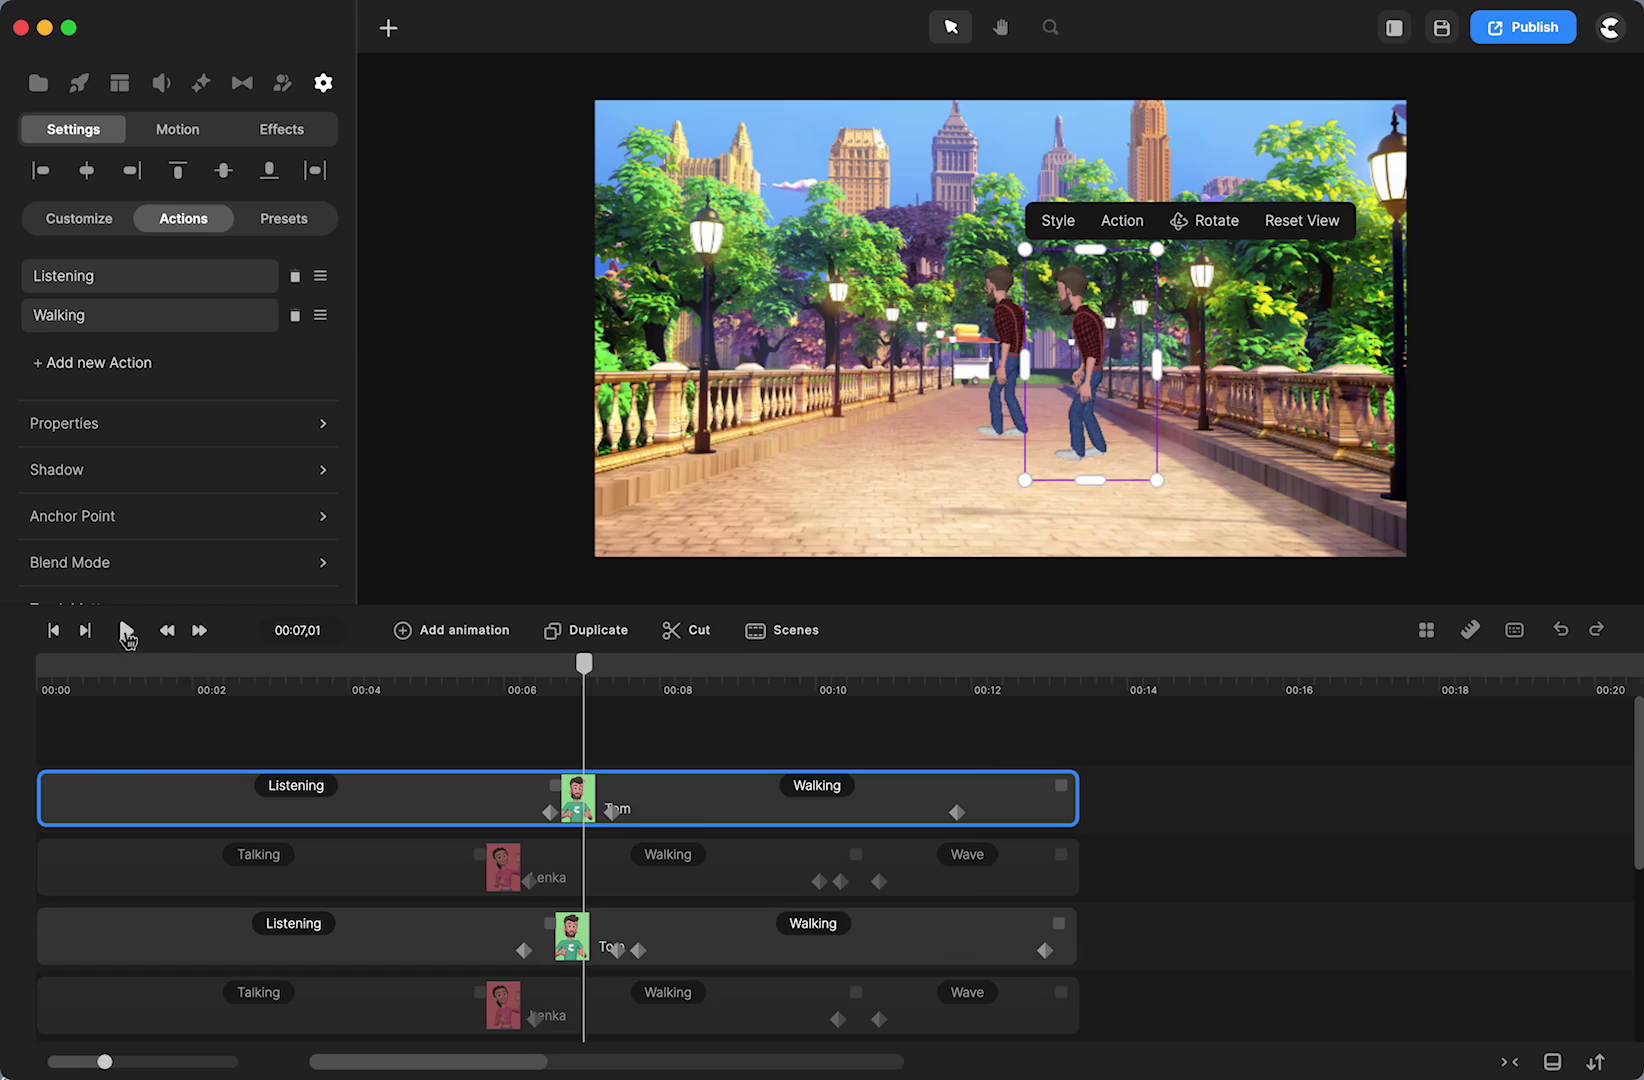
{"action": "left_click", "coordinate": [126, 631]}
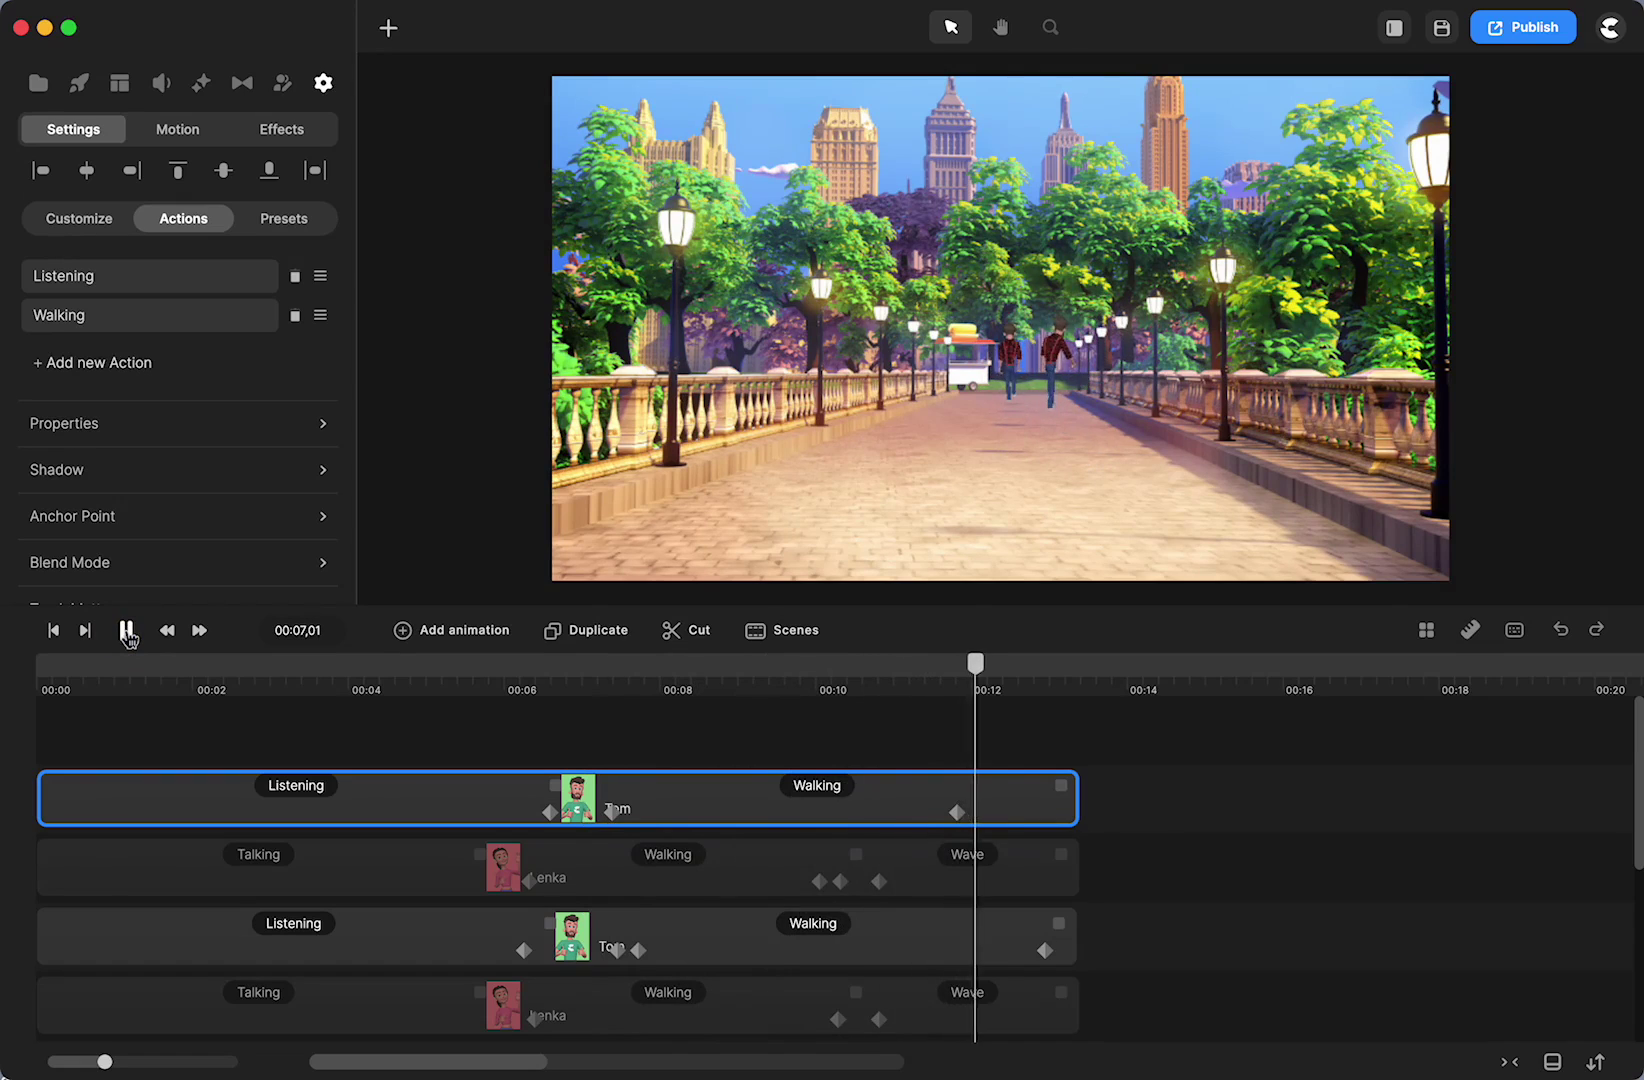
{"action": "left_click", "coordinate": [126, 631]}
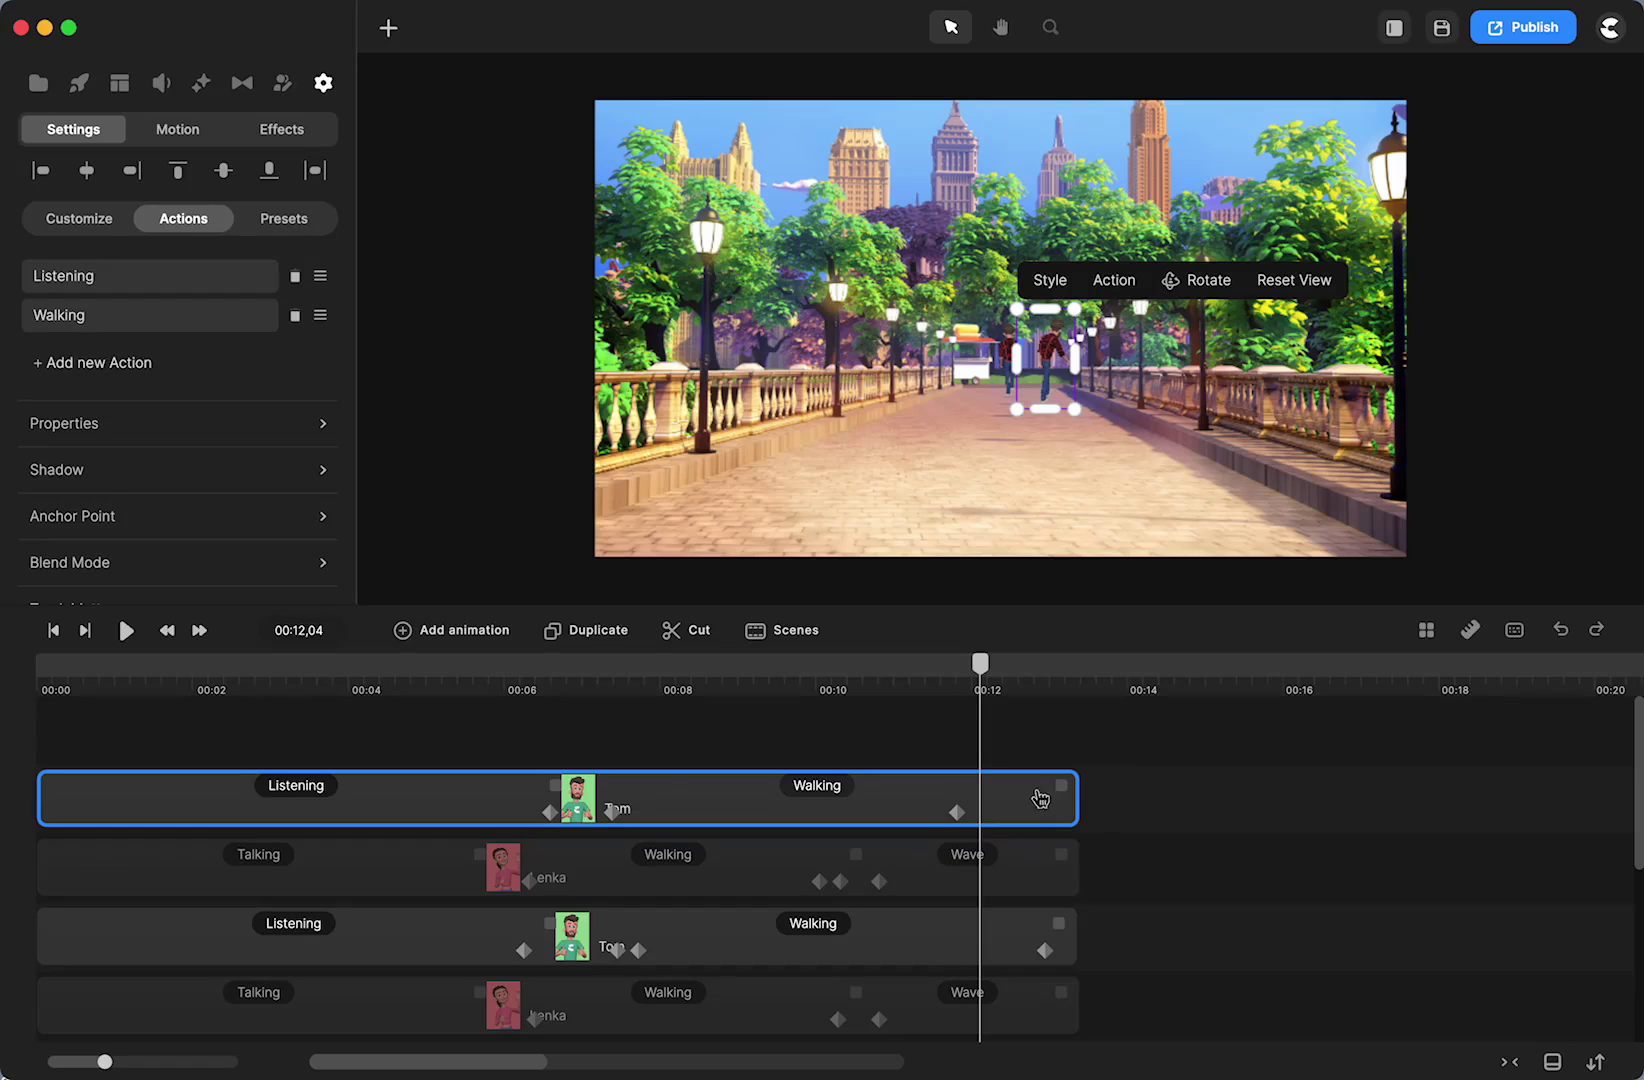
{"action": "left_click_drag", "start_coordinate": [1059, 778], "coordinate": [968, 793]}
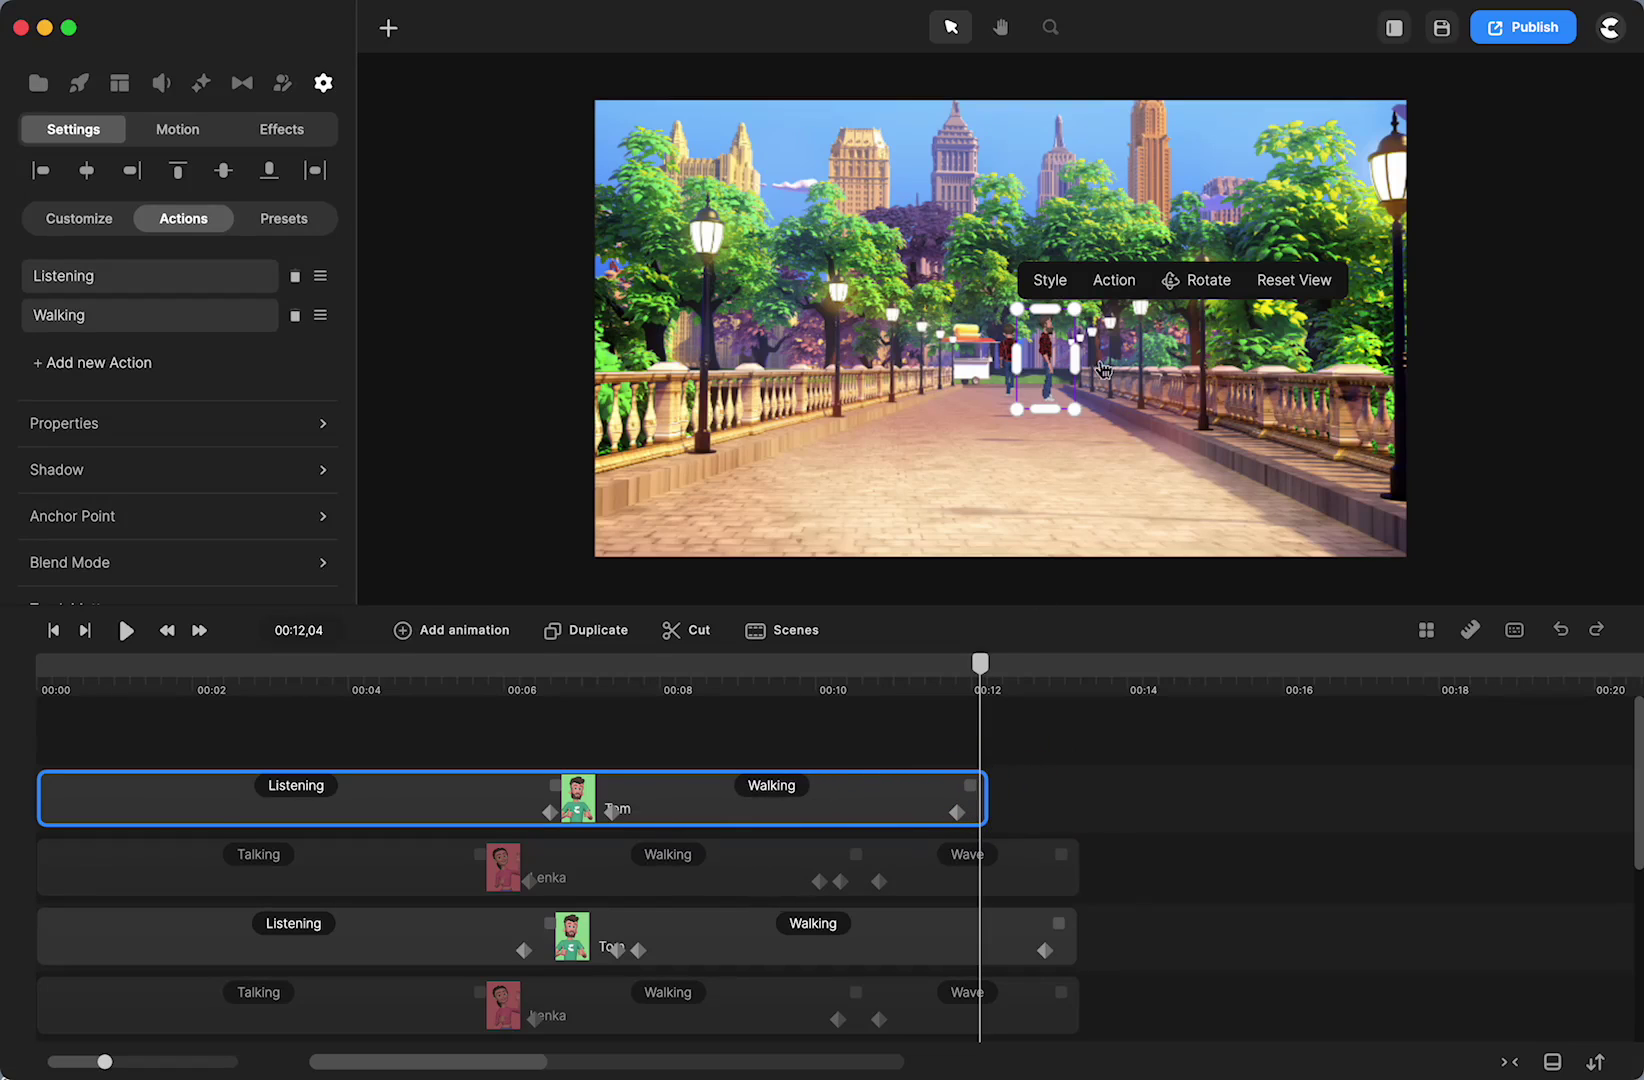
Turn on Disable End for Tom's Walking action so he keeps walking.
{"action": "scroll", "coordinate": [1058, 370], "scroll_direction": "up", "scroll_amount": 5}
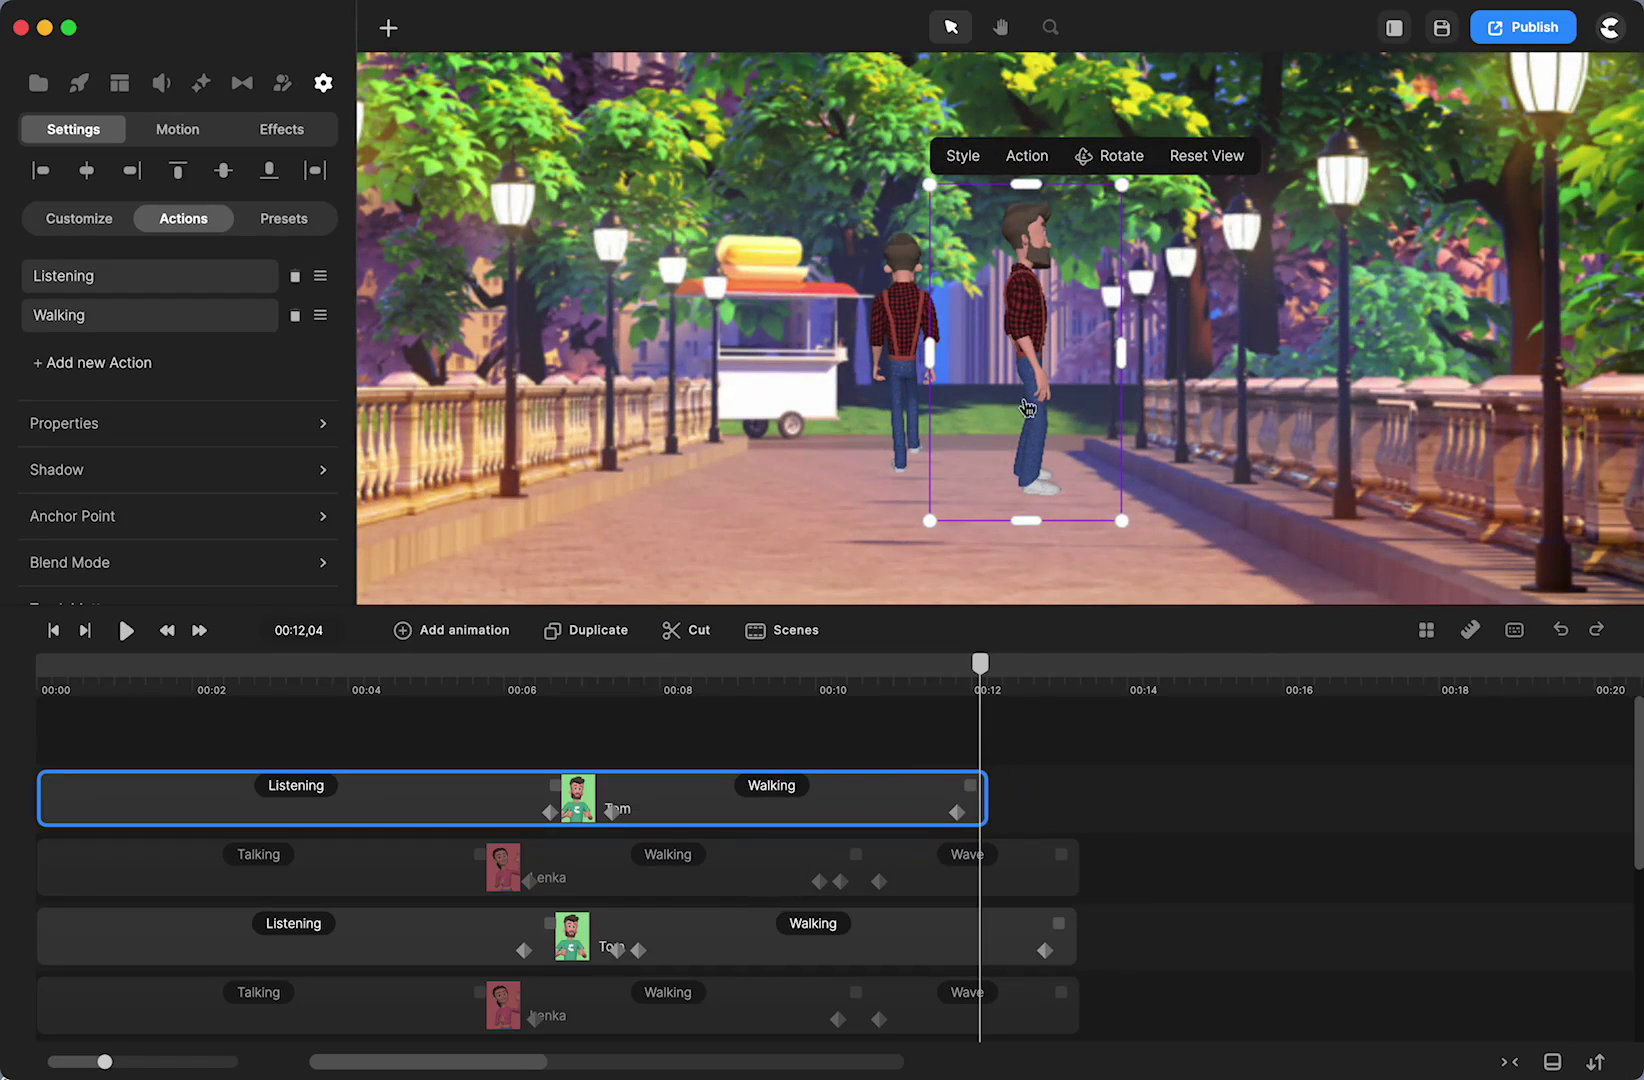
{"action": "left_click", "coordinate": [766, 786]}
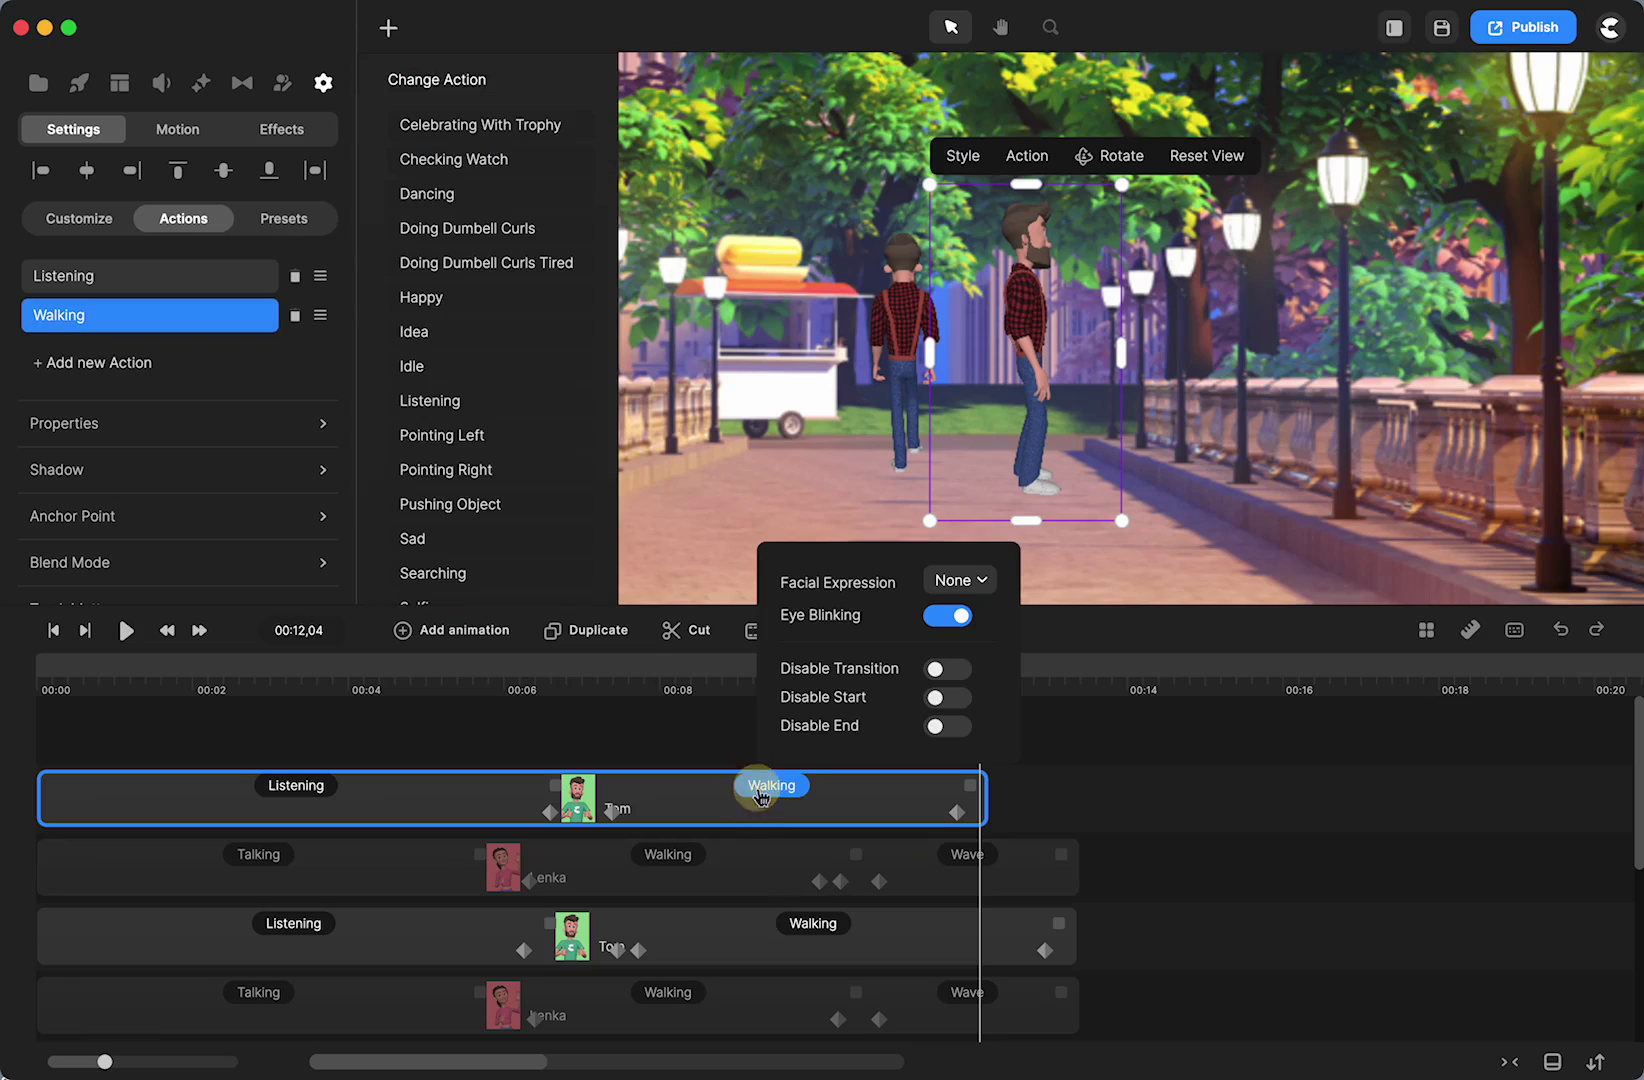
{"action": "left_click", "coordinate": [935, 727]}
{"action": "left_click", "coordinate": [1240, 898]}
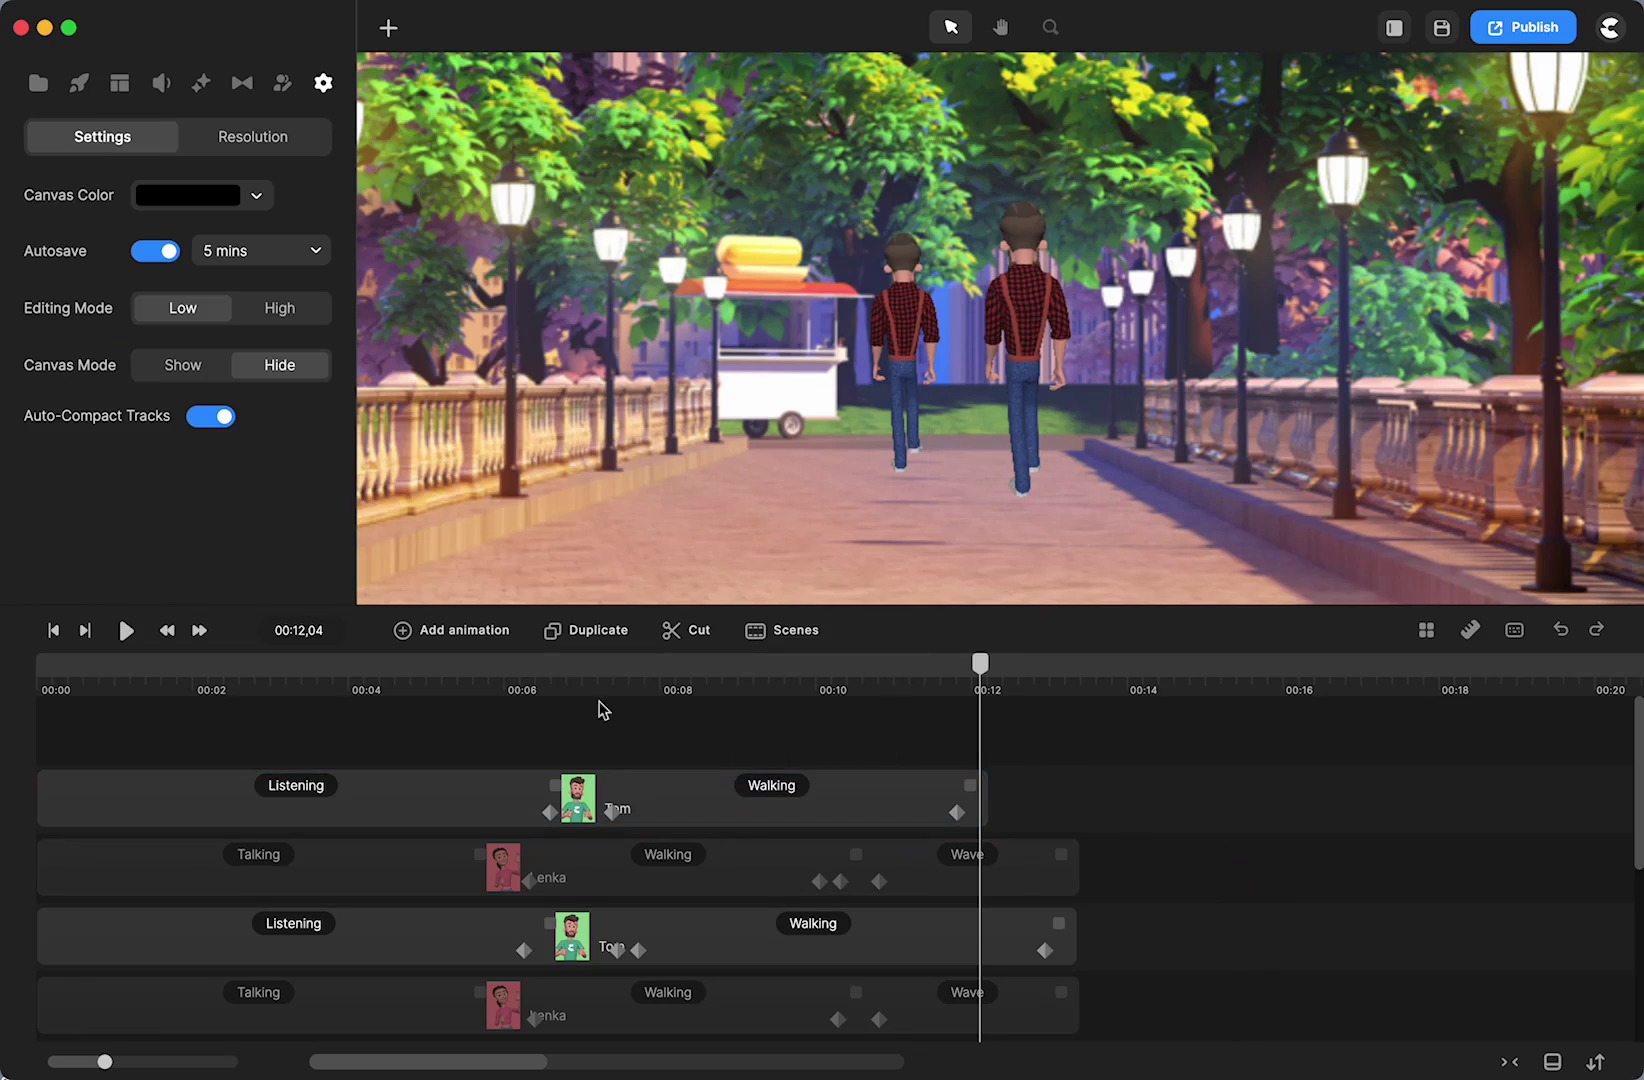
Show Lenka's track so she appears in the scene again.
{"action": "left_click", "coordinate": [53, 630]}
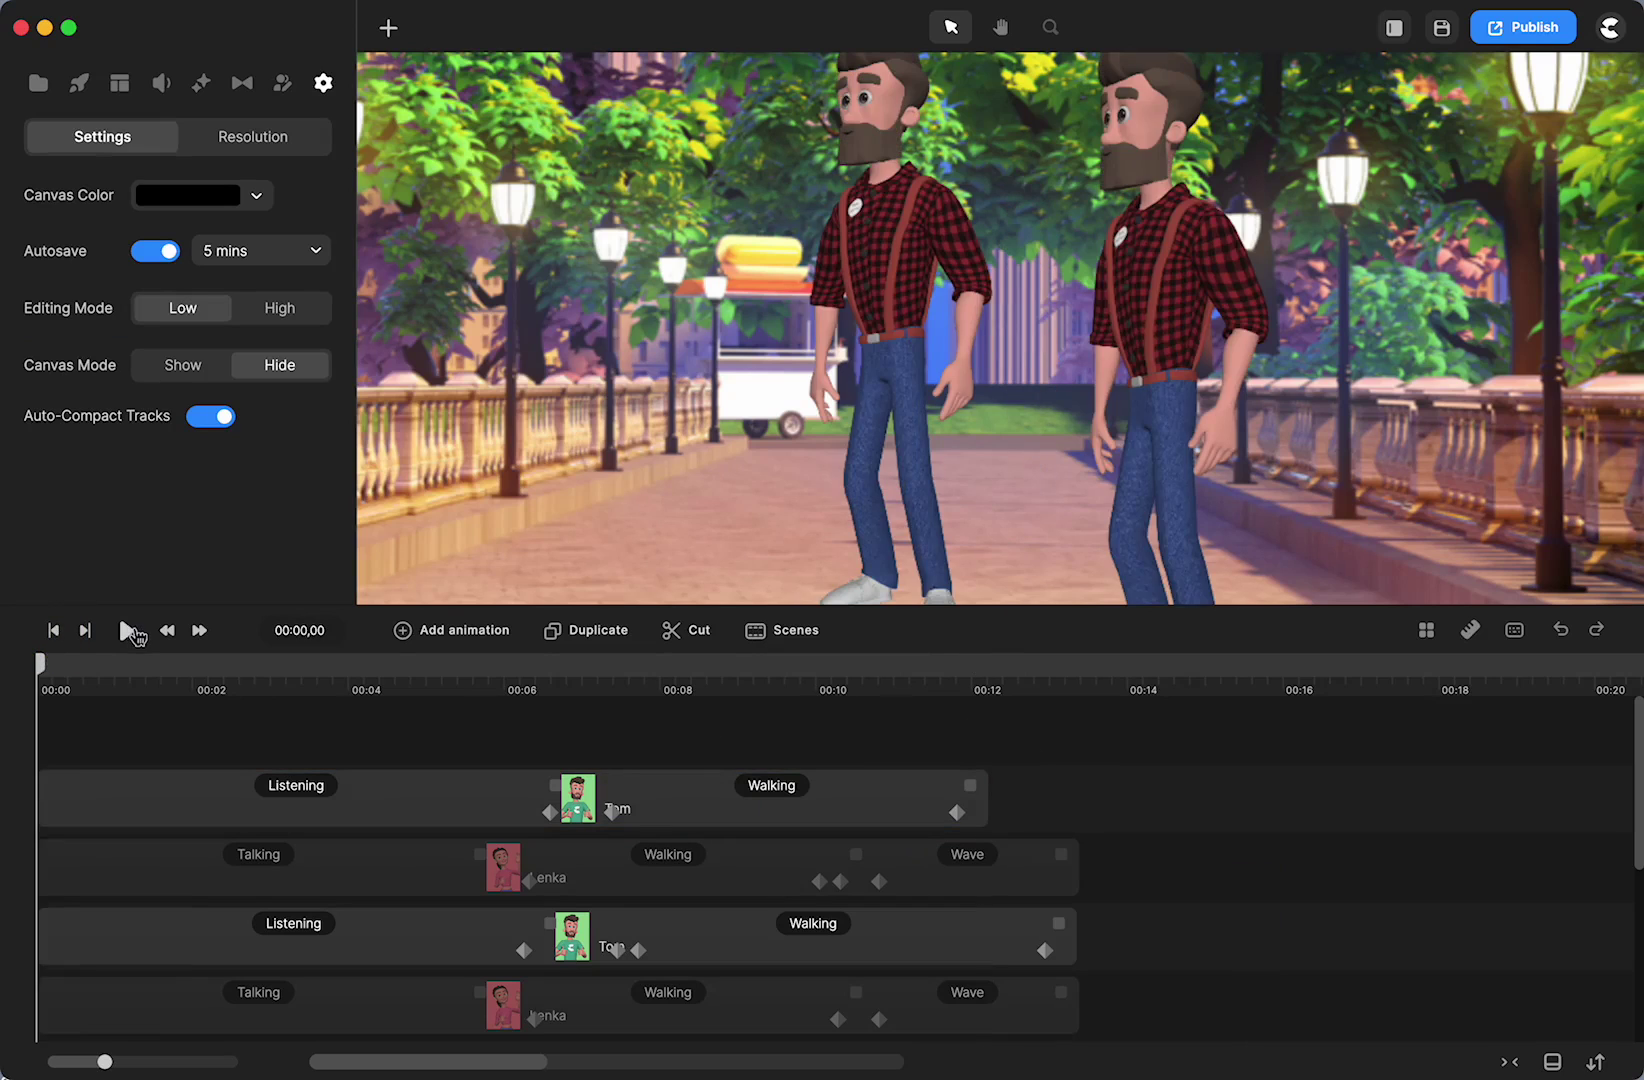
{"action": "left_click", "coordinate": [125, 630]}
{"action": "left_click", "coordinate": [987, 882]}
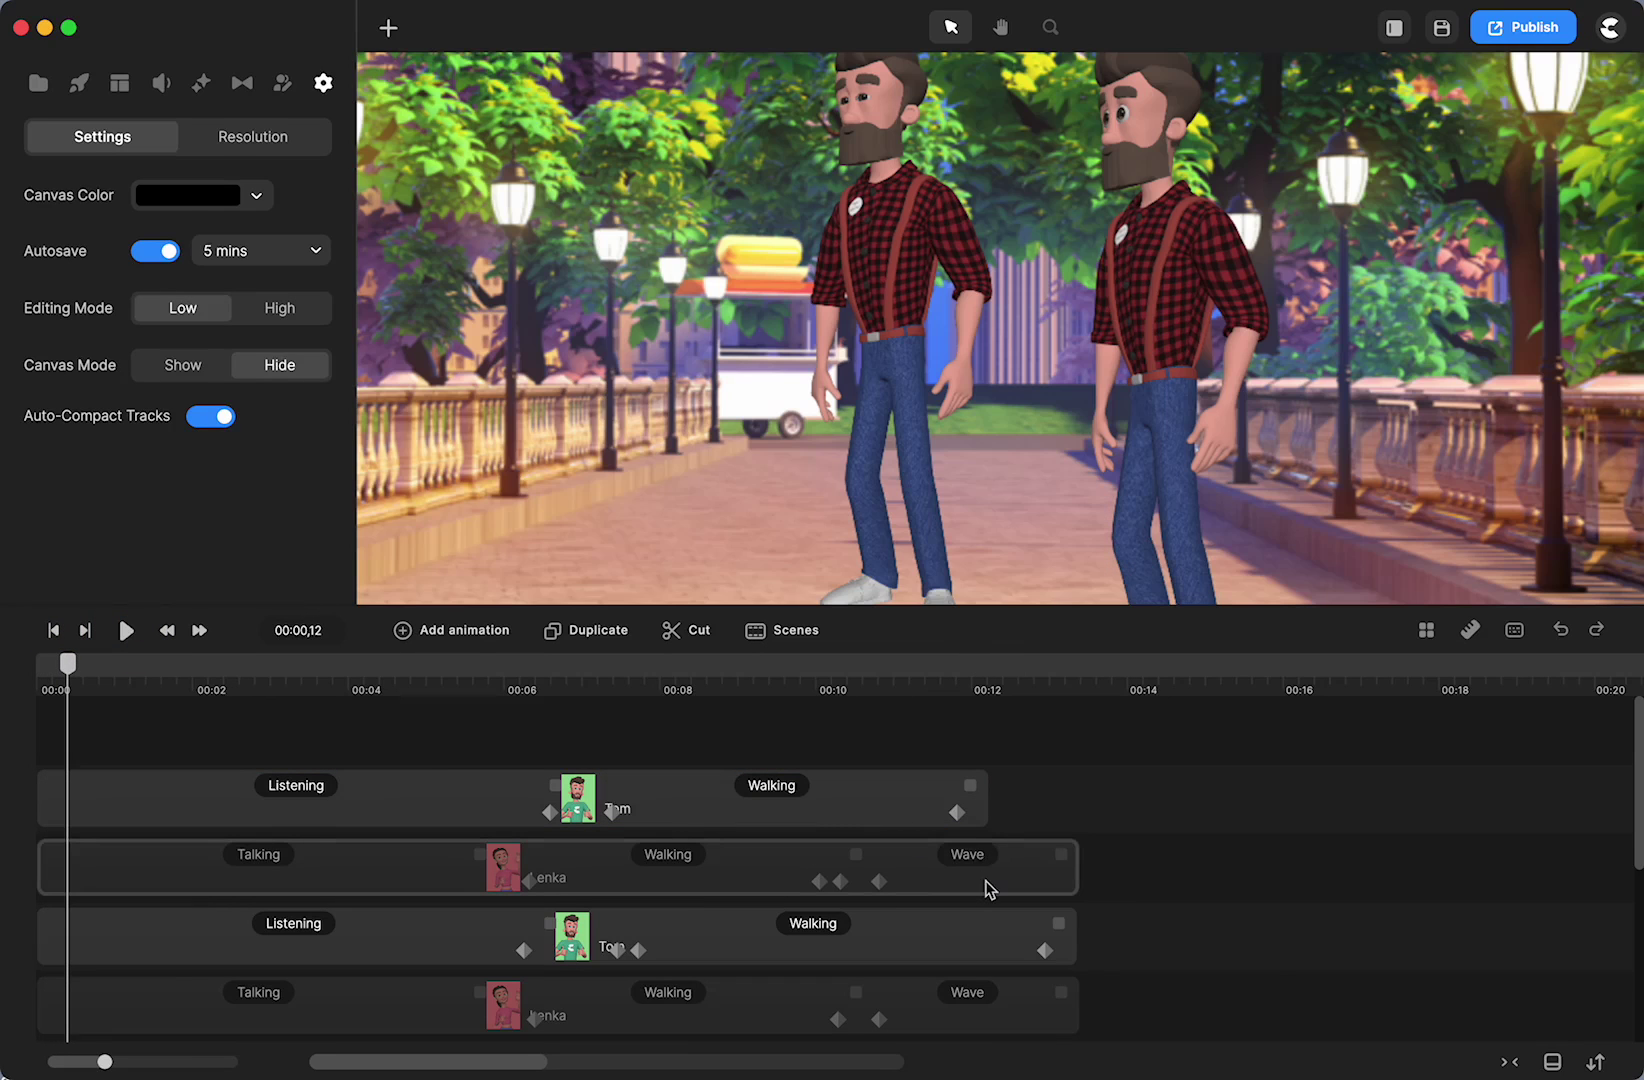
{"action": "right_click", "coordinate": [985, 880]}
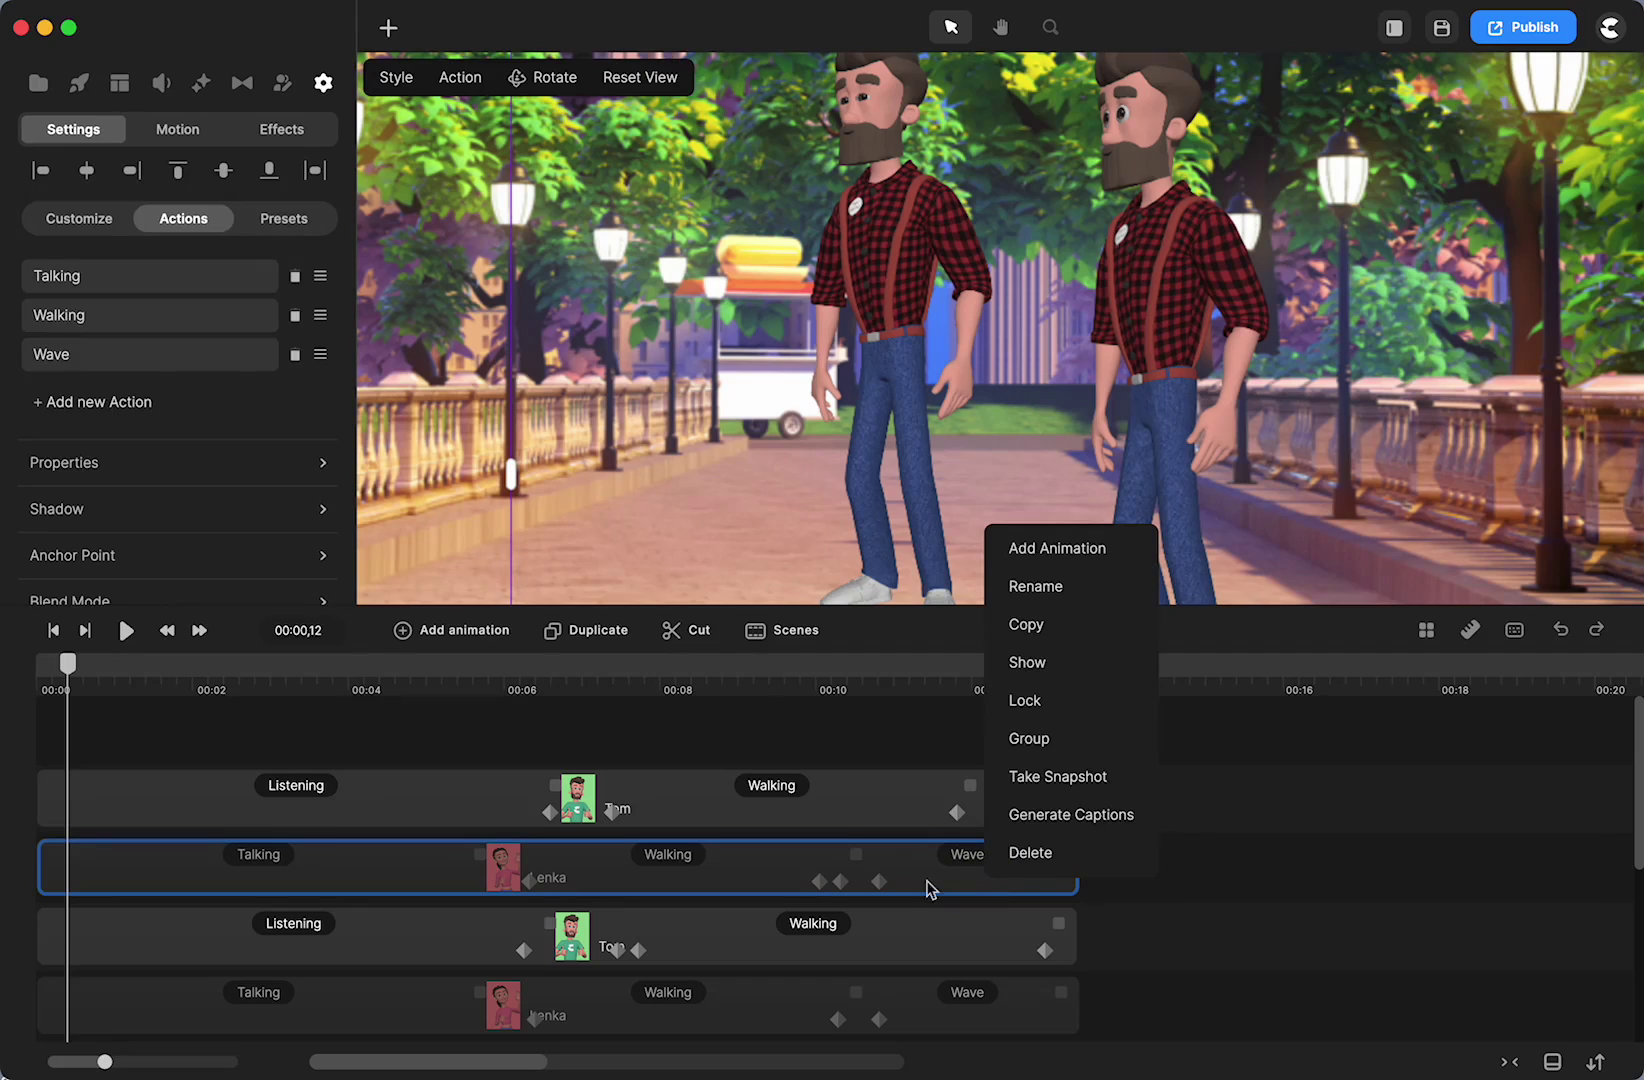
{"action": "left_click", "coordinate": [1027, 662]}
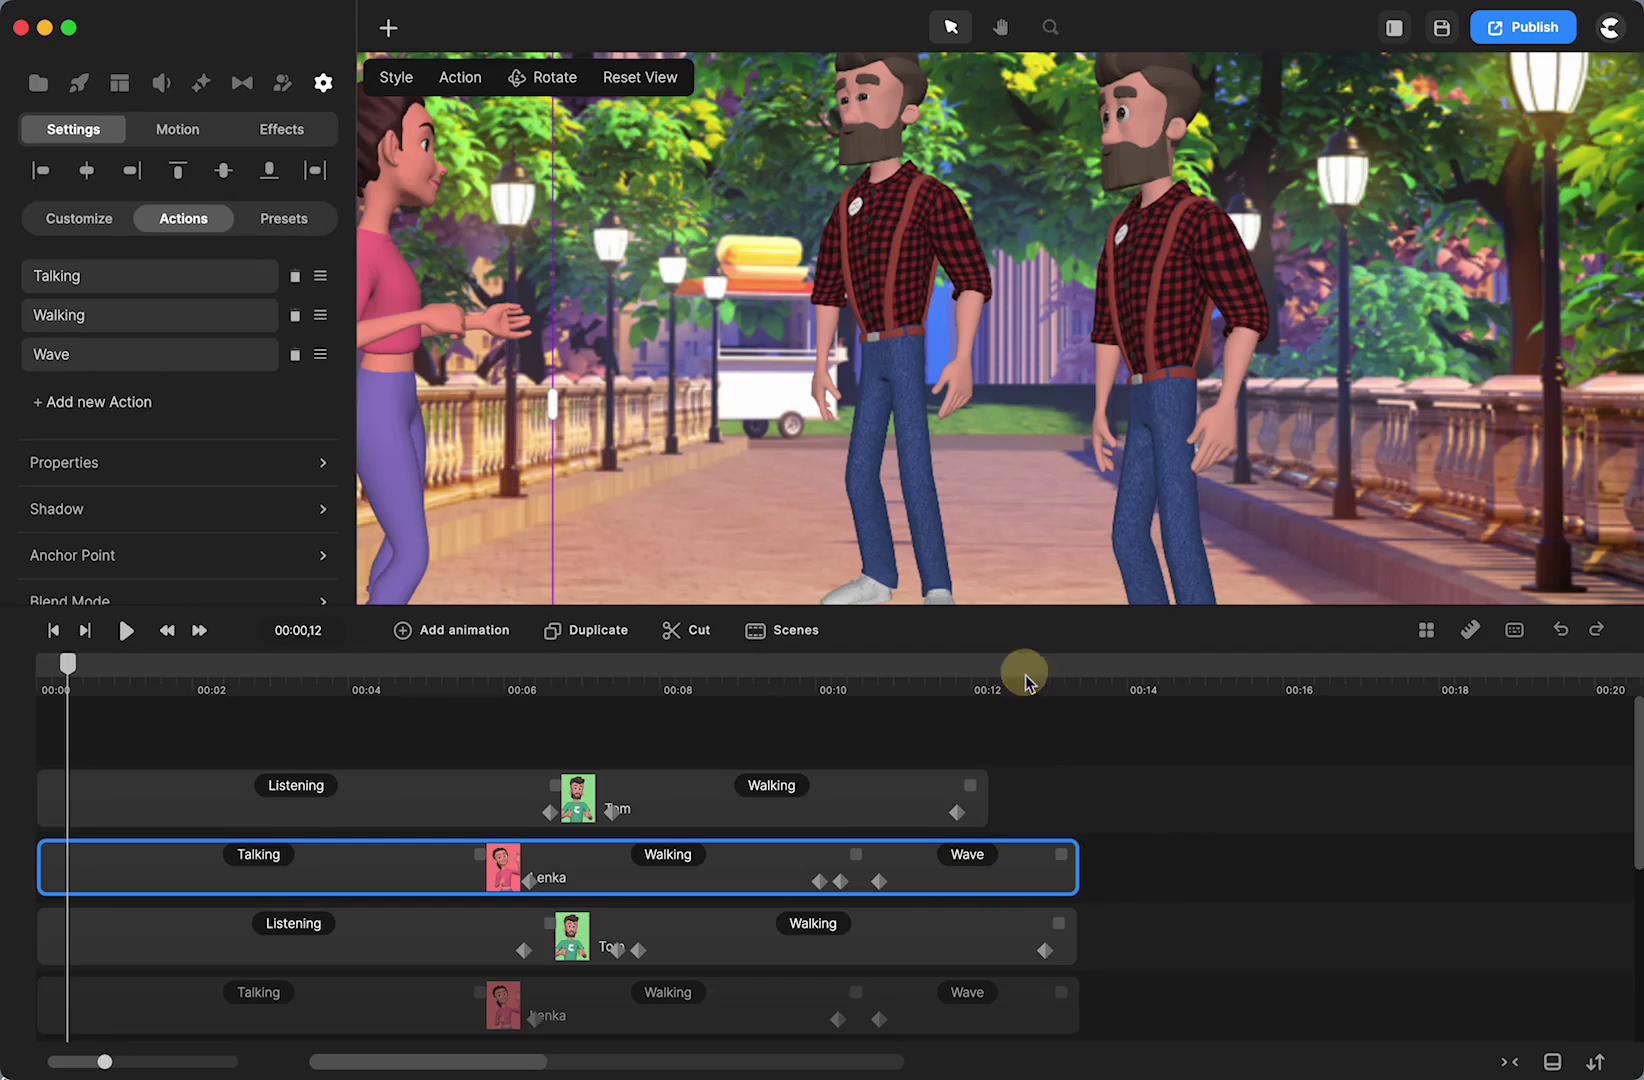
Hide the older Tom copy's track and return the preview to 00:00,00.
{"action": "left_click_drag", "start_coordinate": [975, 810], "coordinate": [958, 970]}
{"action": "left_click", "coordinate": [987, 956]}
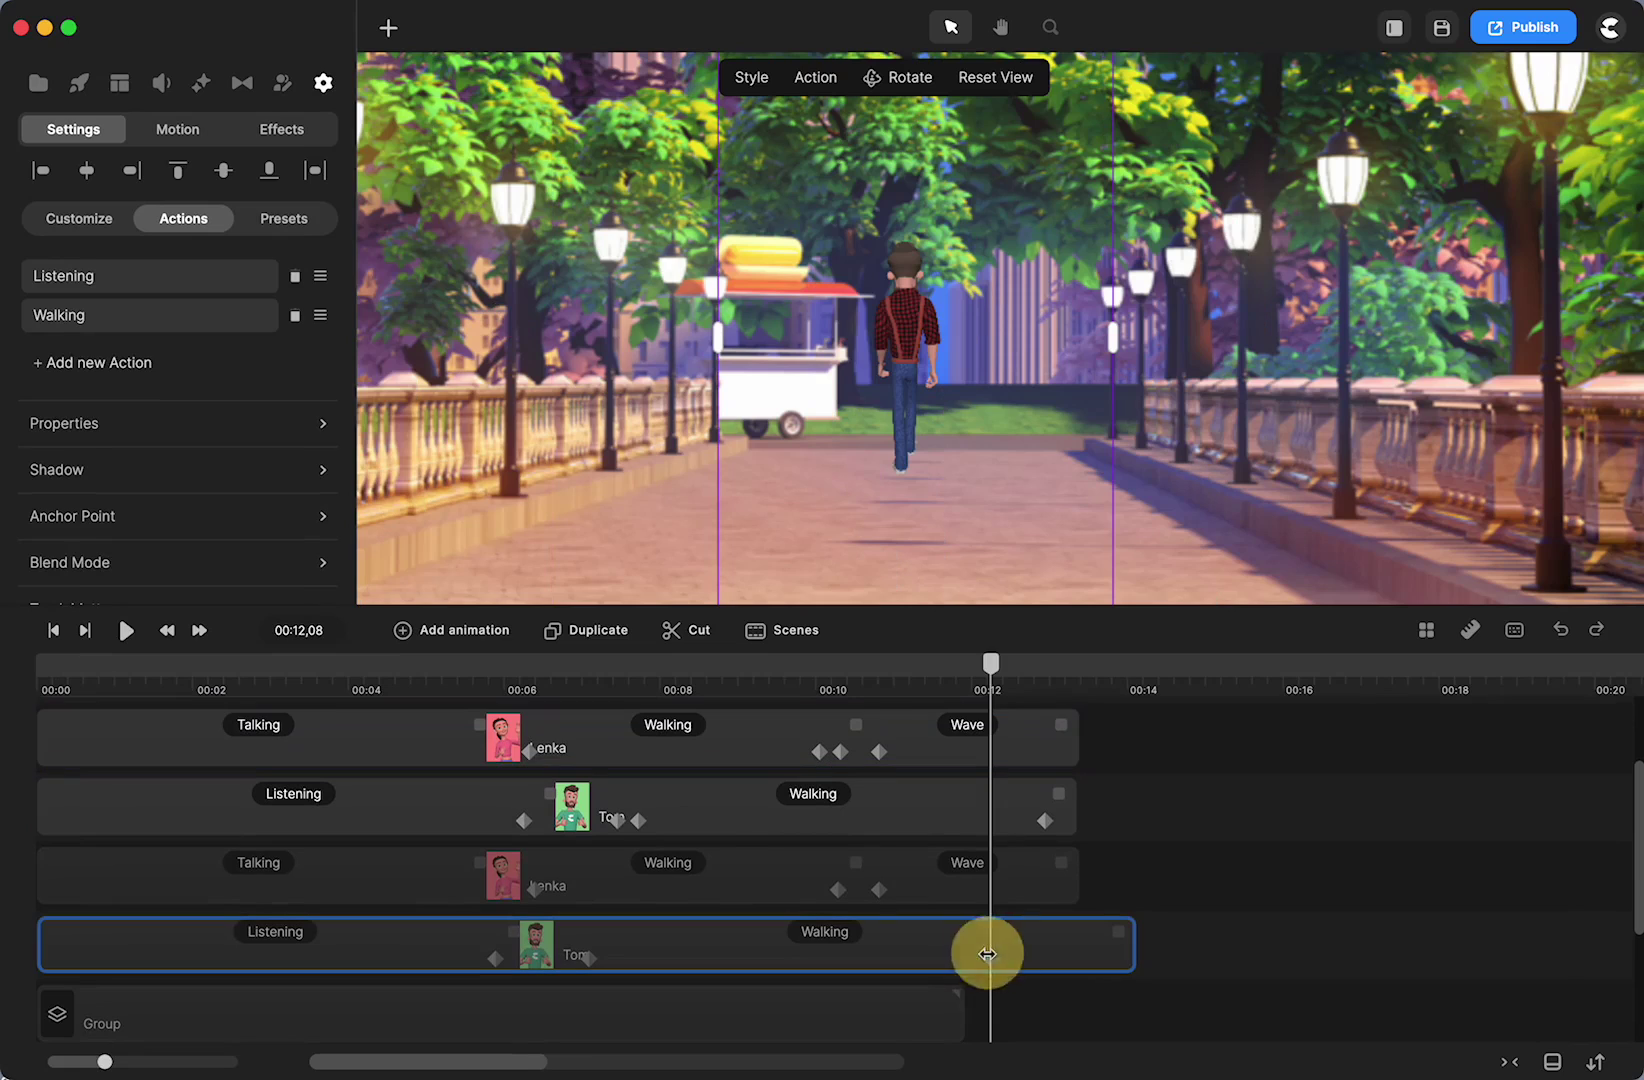
{"action": "right_click", "coordinate": [987, 954]}
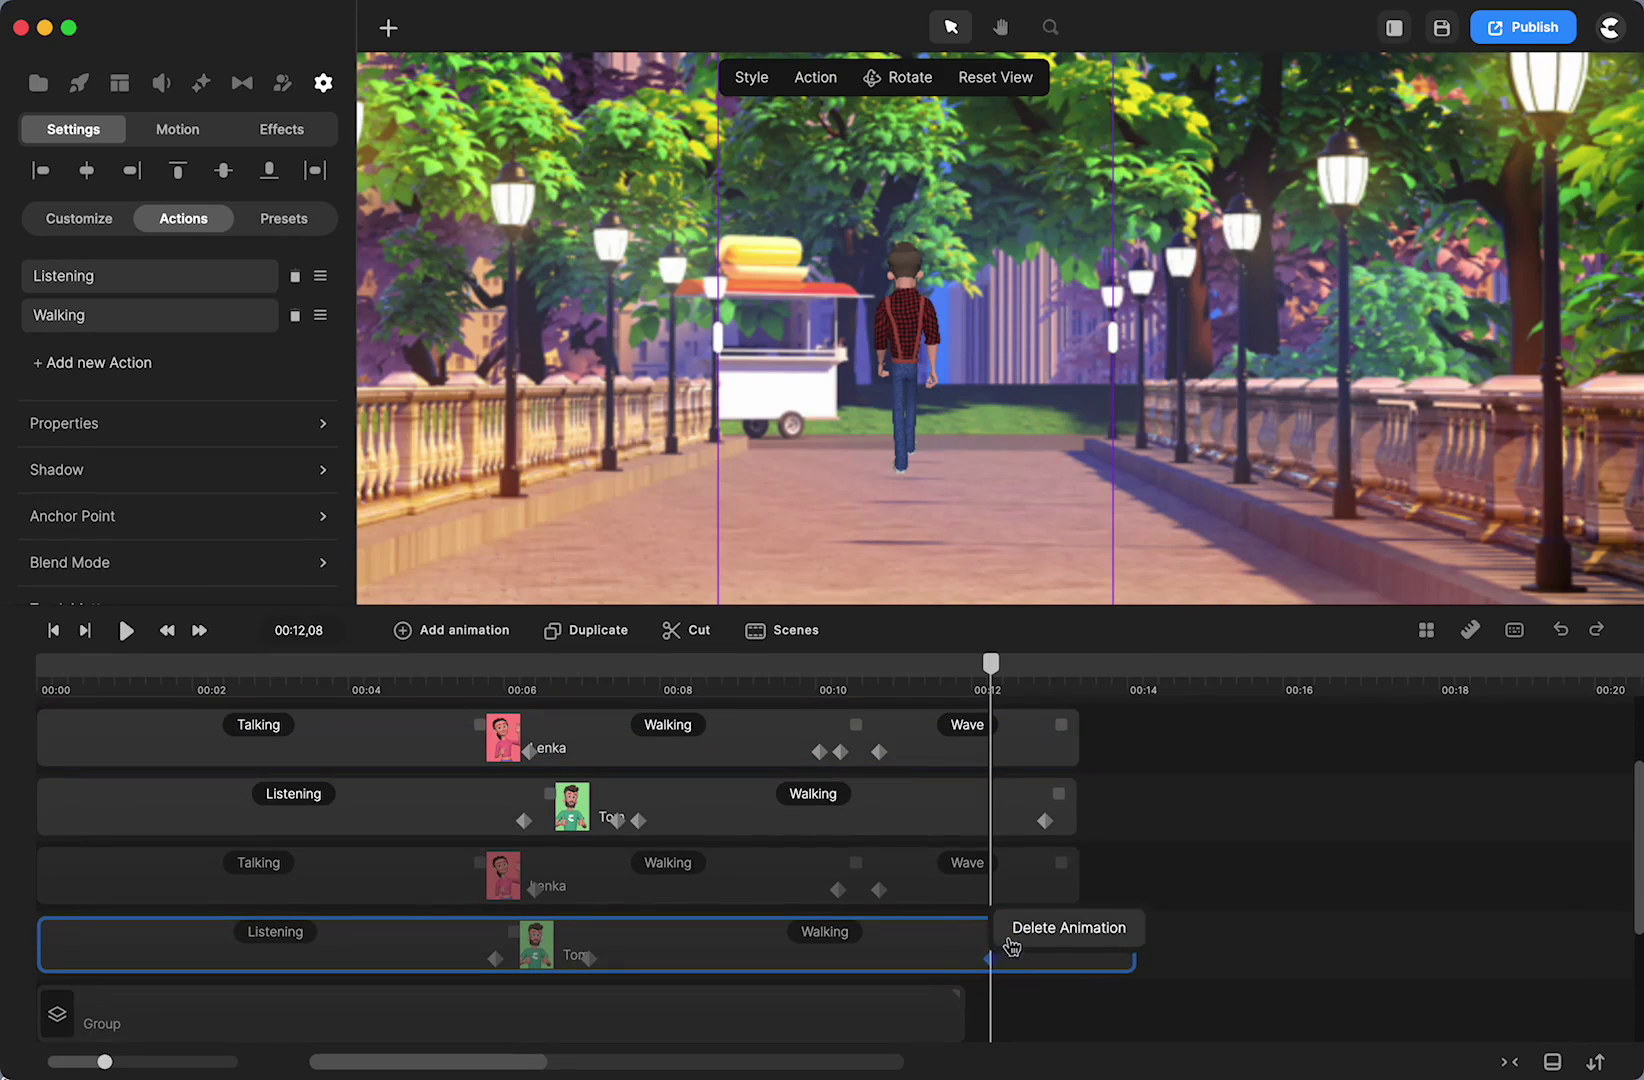
{"action": "left_click", "coordinate": [1232, 820]}
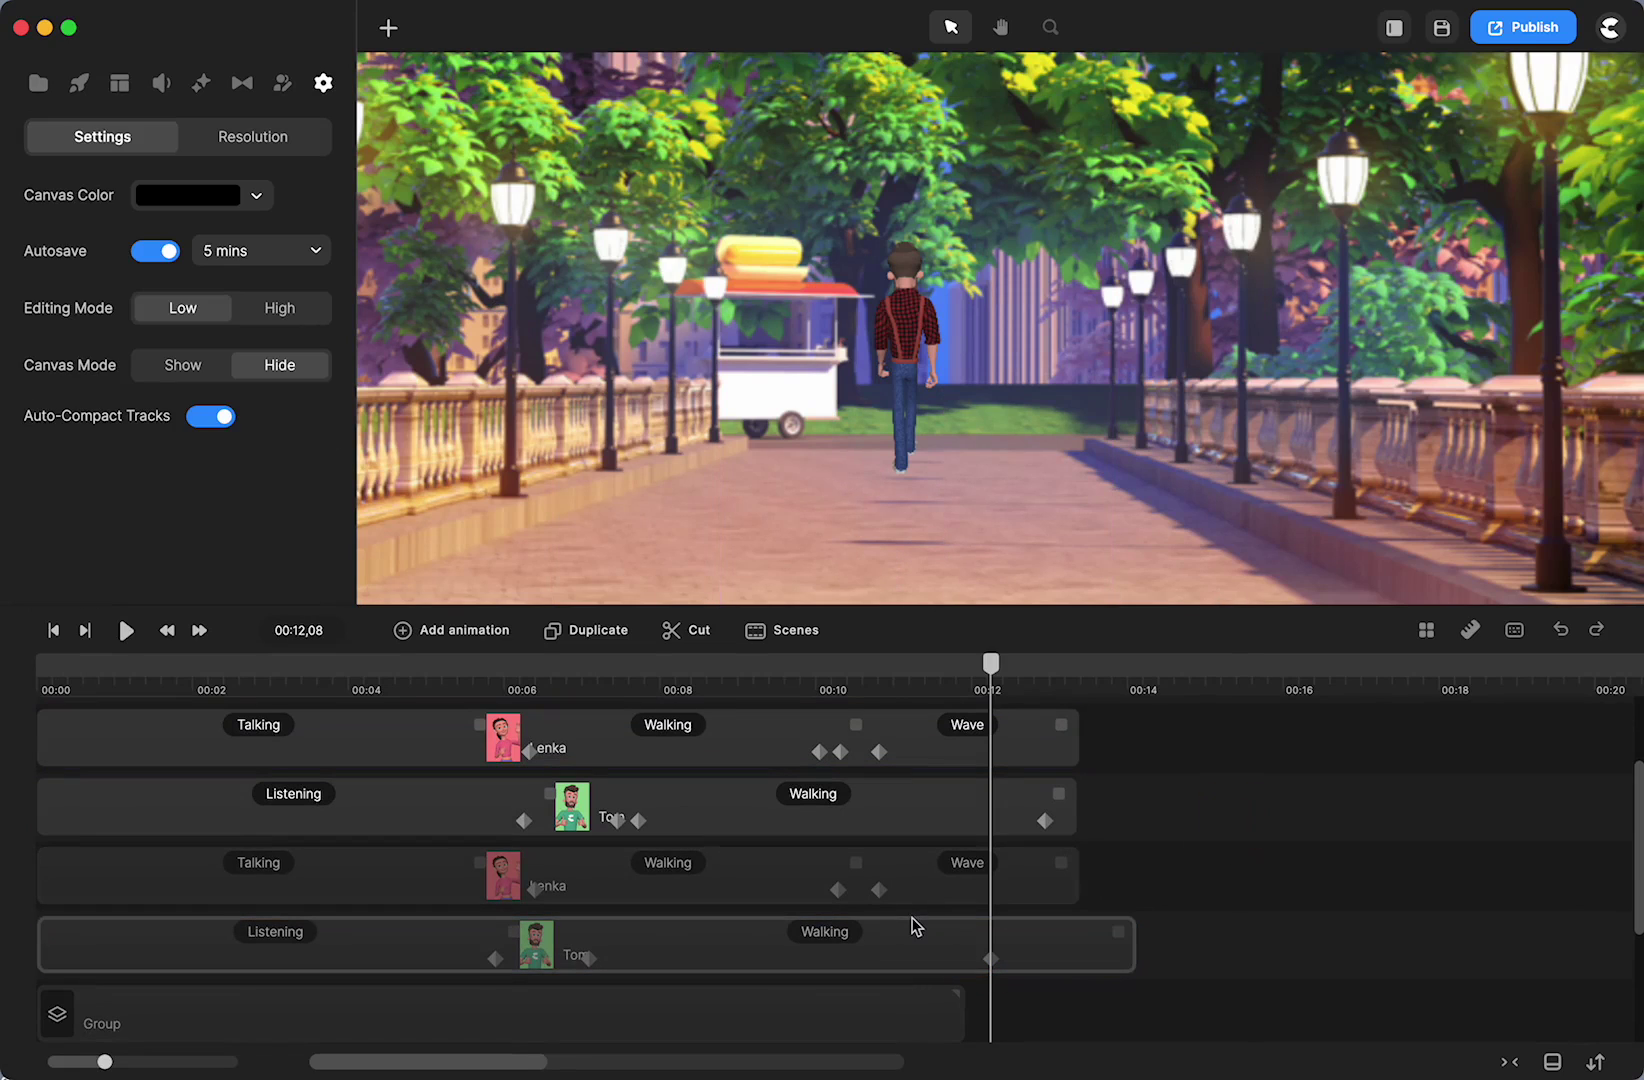
{"action": "scroll", "coordinate": [915, 925], "scroll_direction": "up", "scroll_amount": 2}
{"action": "left_click", "coordinate": [915, 927]}
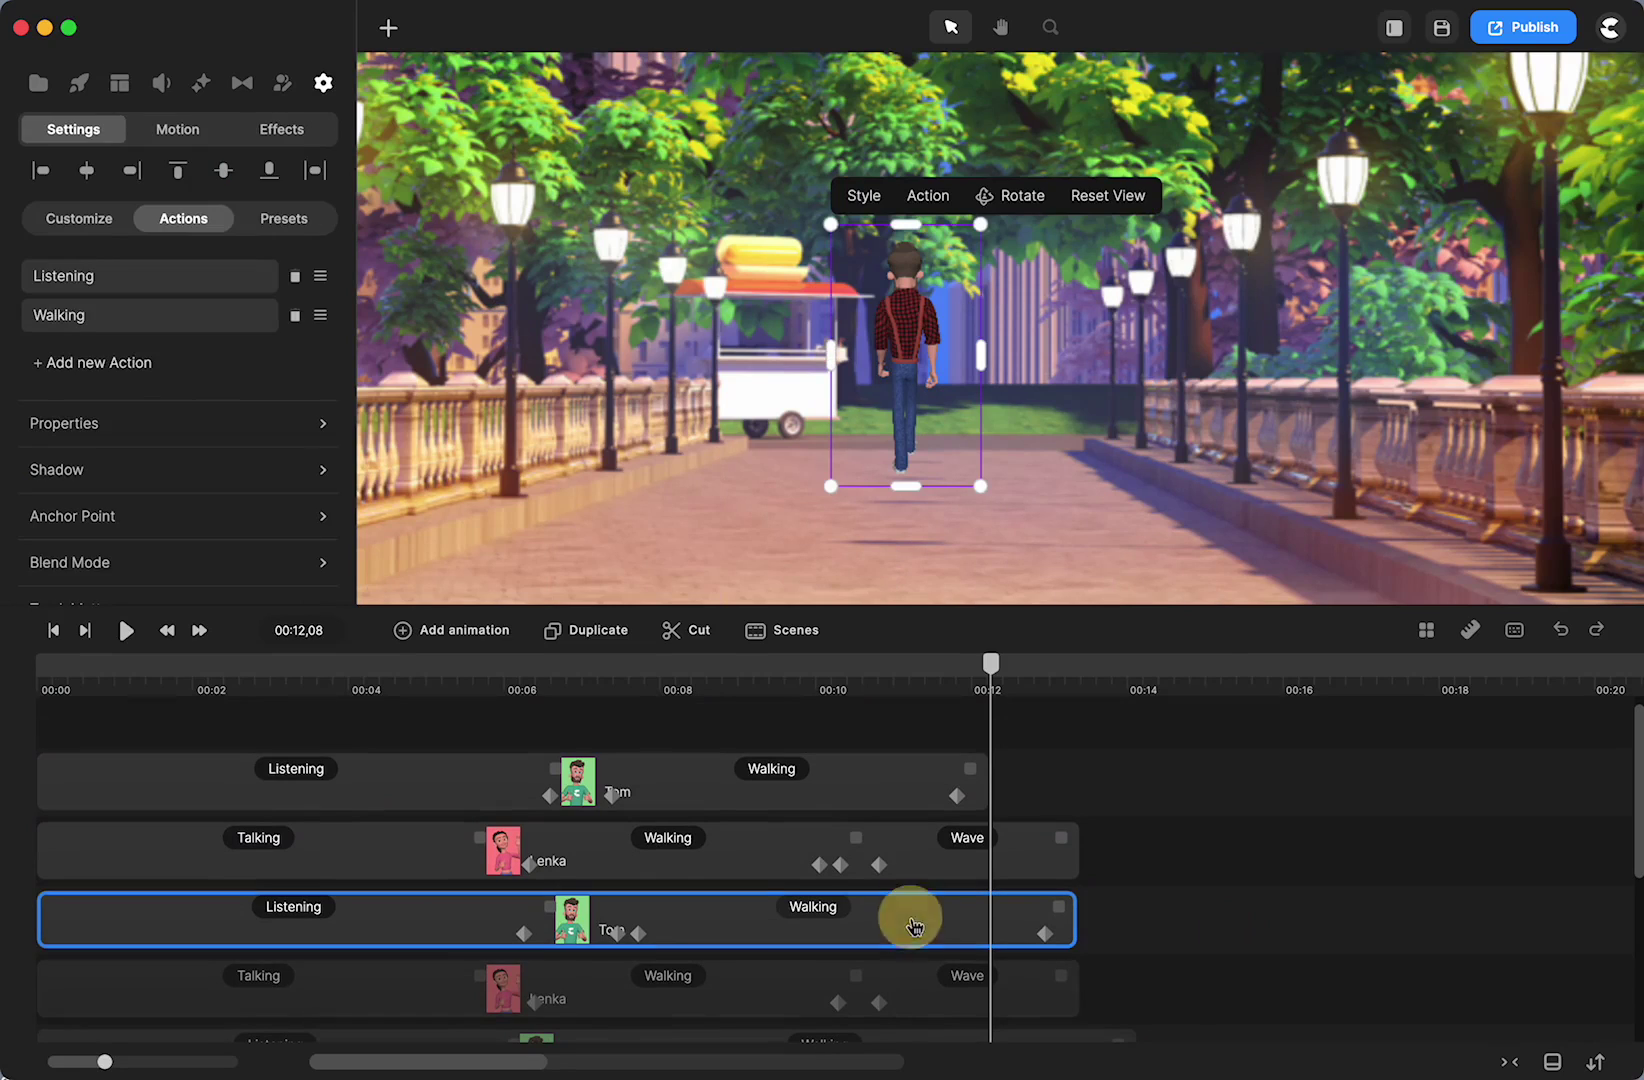
{"action": "right_click", "coordinate": [399, 924]}
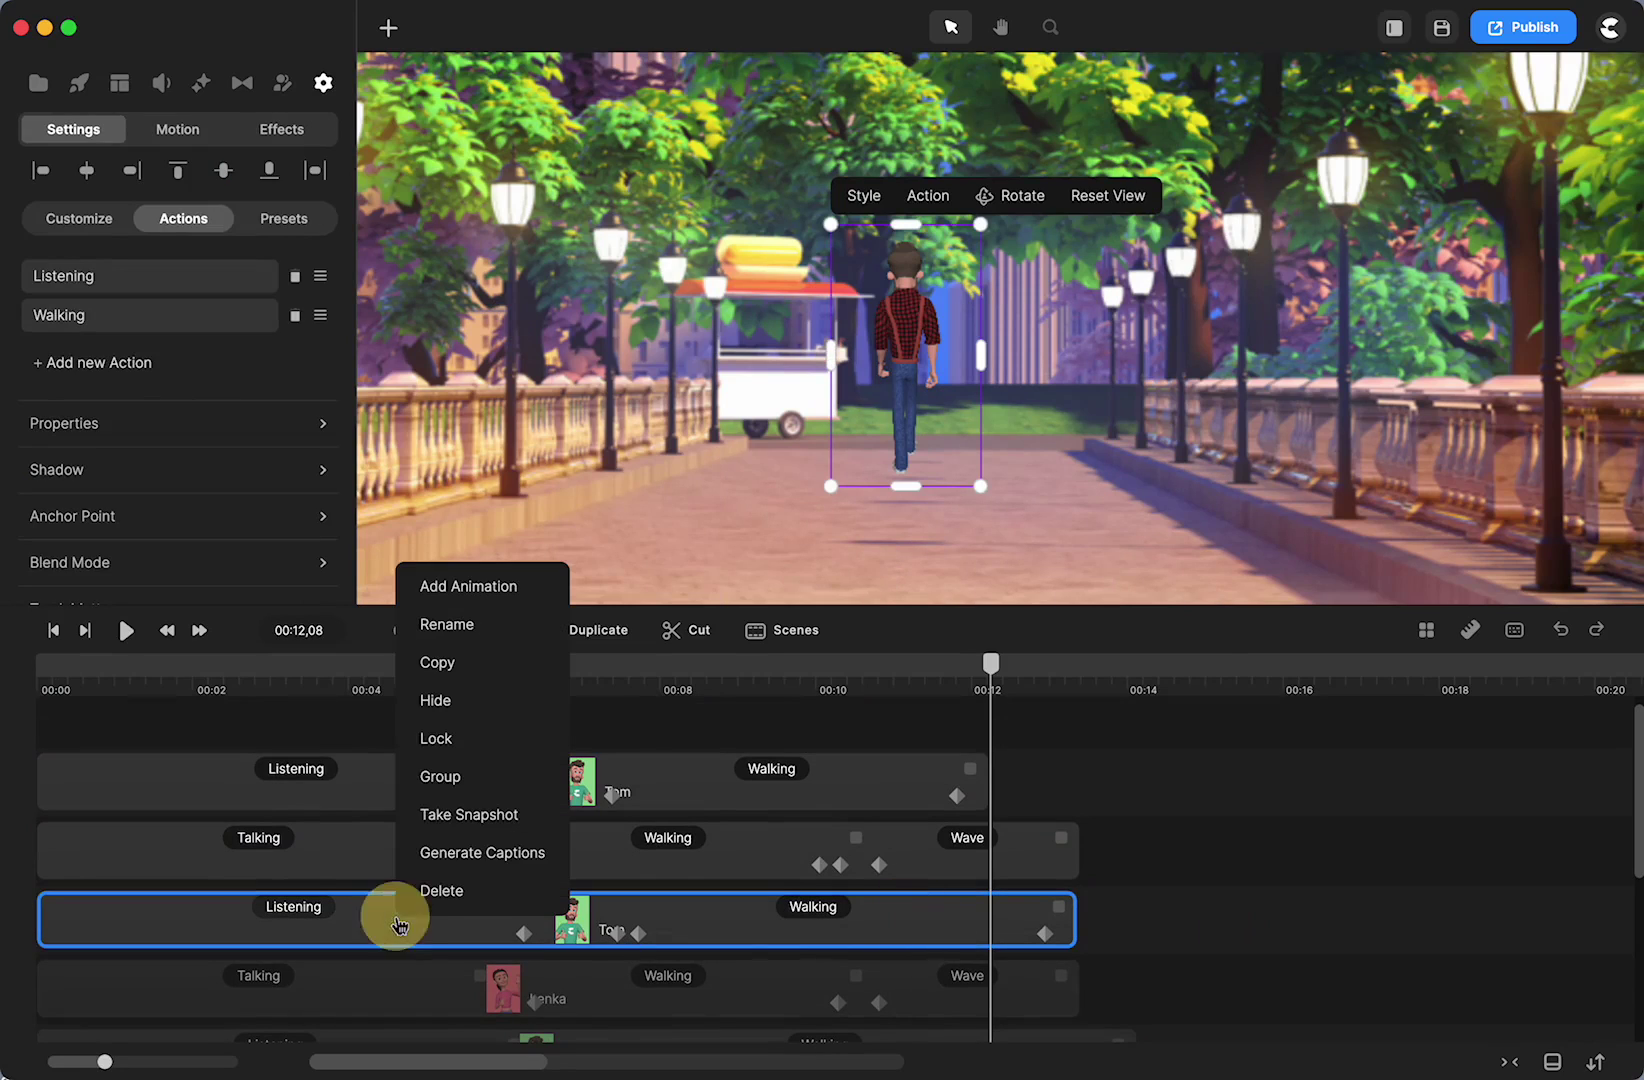
{"action": "left_click", "coordinate": [436, 700]}
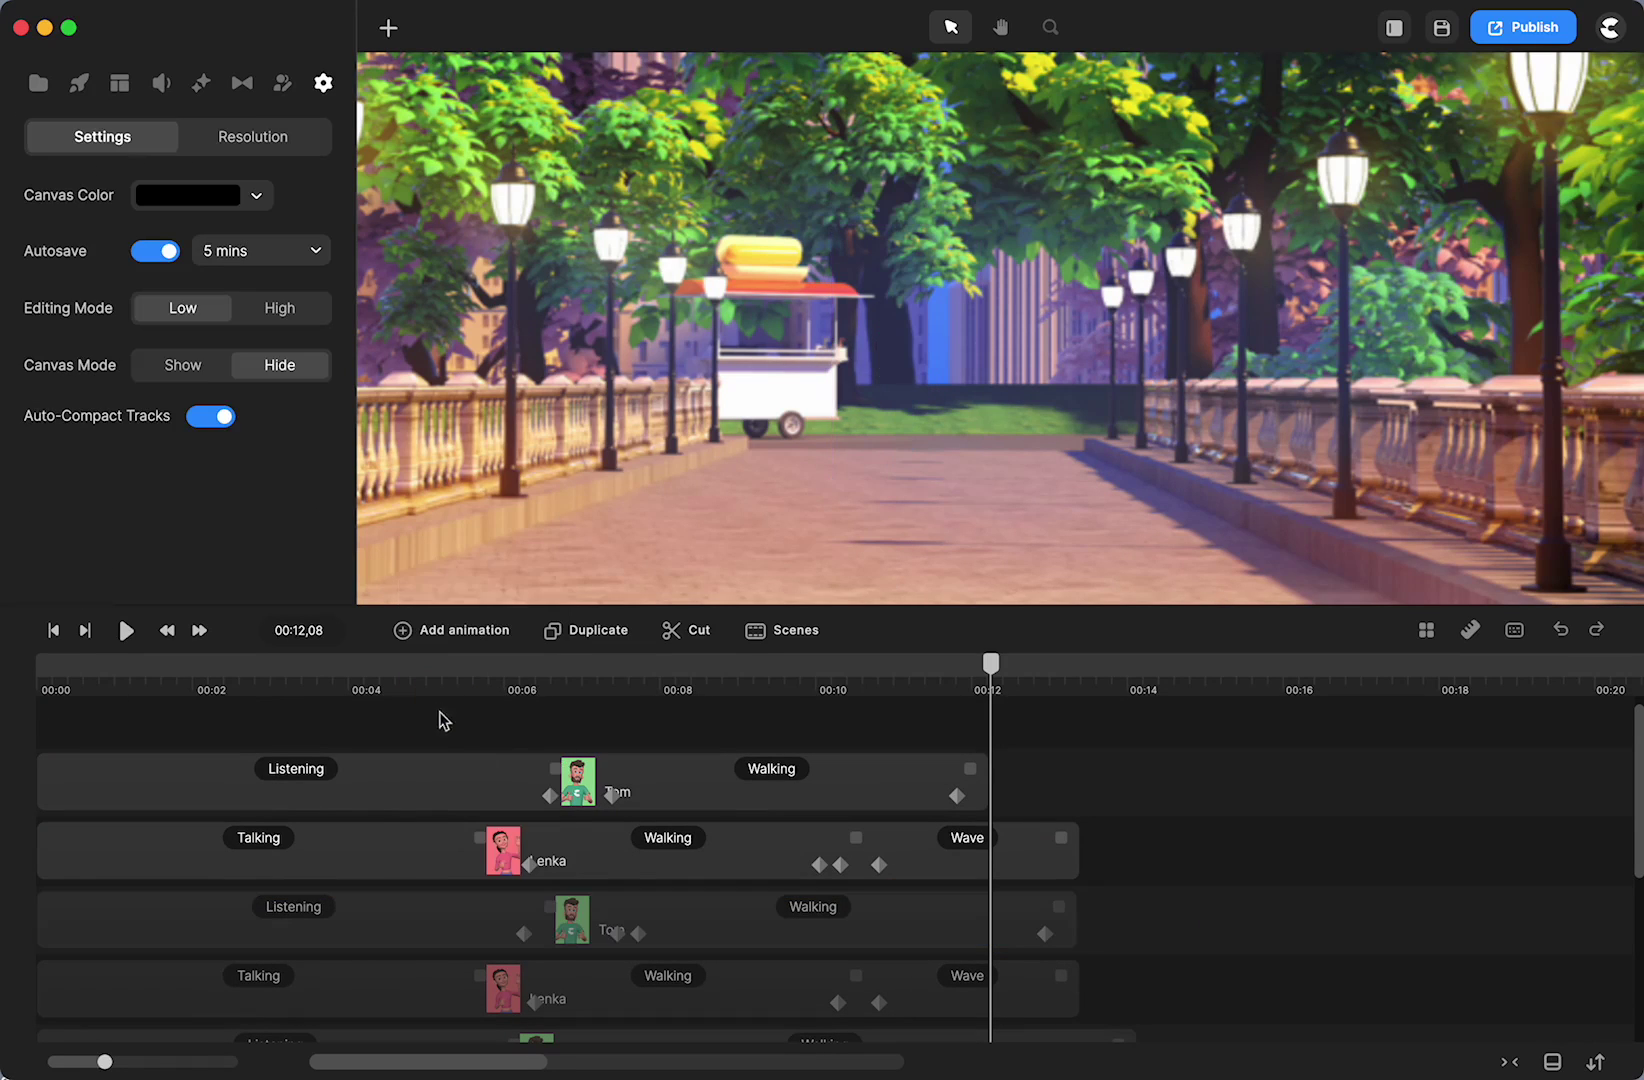
{"action": "left_click", "coordinate": [54, 629]}
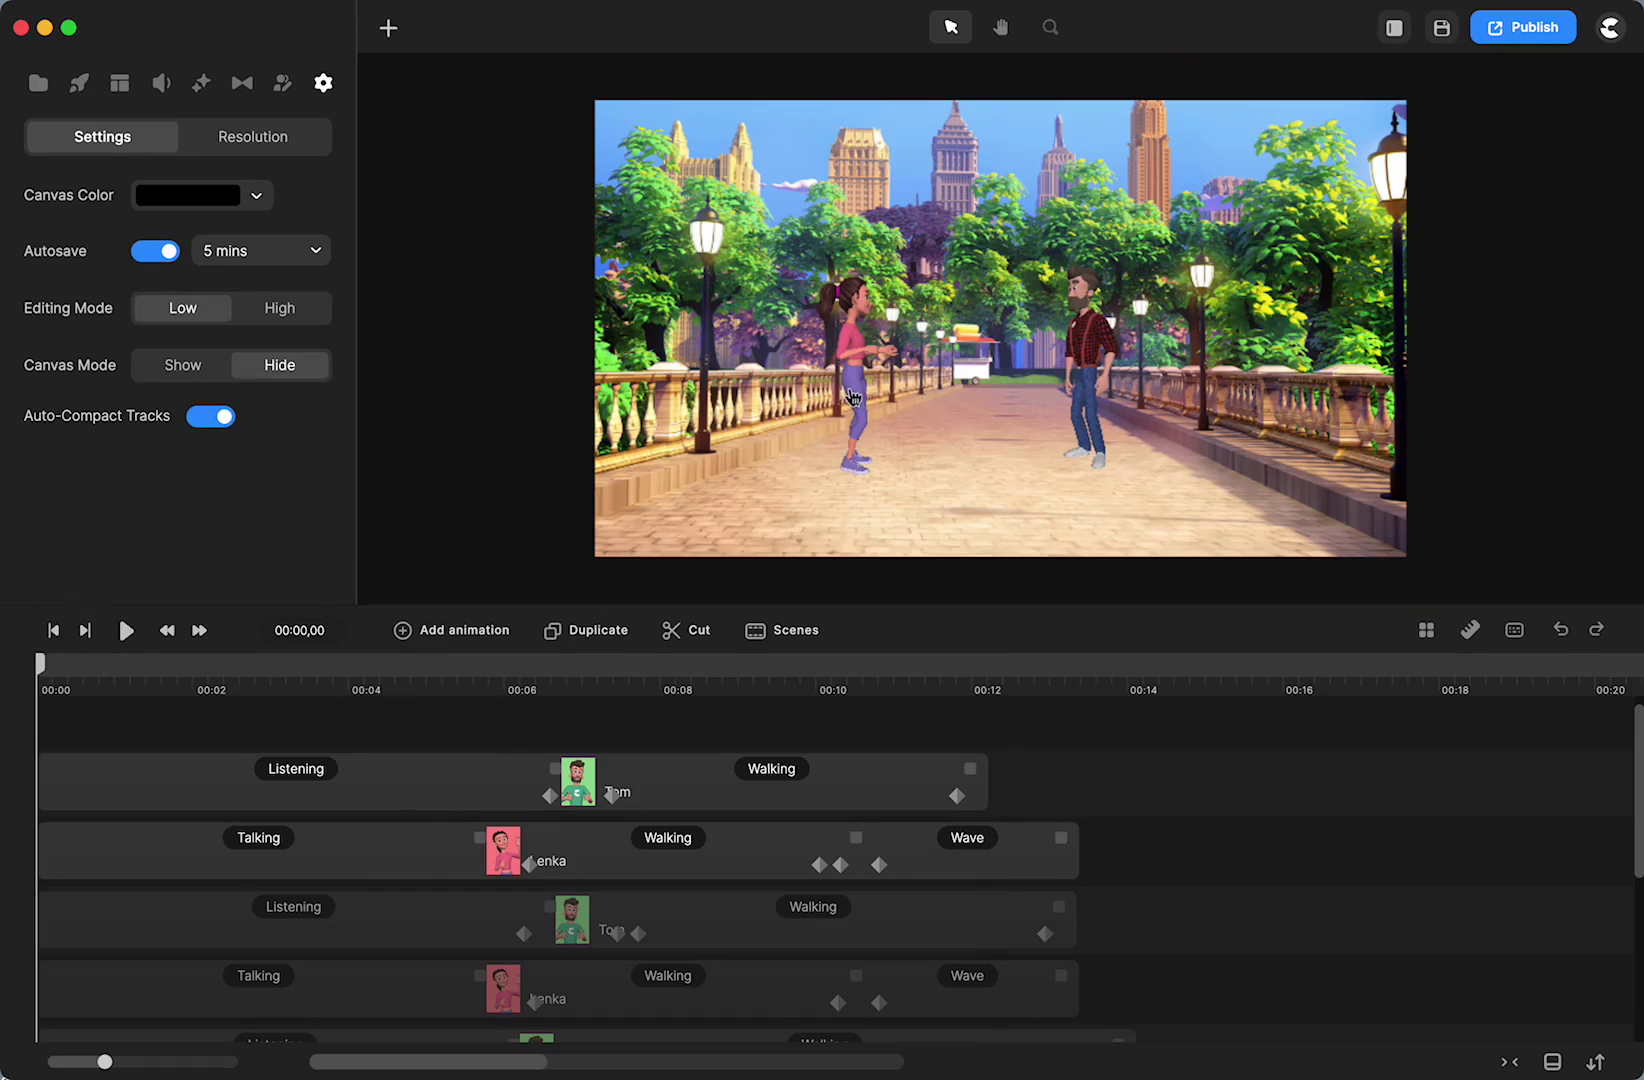
Move Lenka and Tom closer together on the path, then play the scene to about 10 seconds.
{"action": "left_click_drag", "start_coordinate": [853, 398], "coordinate": [910, 367]}
{"action": "left_click_drag", "start_coordinate": [1100, 347], "coordinate": [1007, 338]}
{"action": "left_click", "coordinate": [124, 631]}
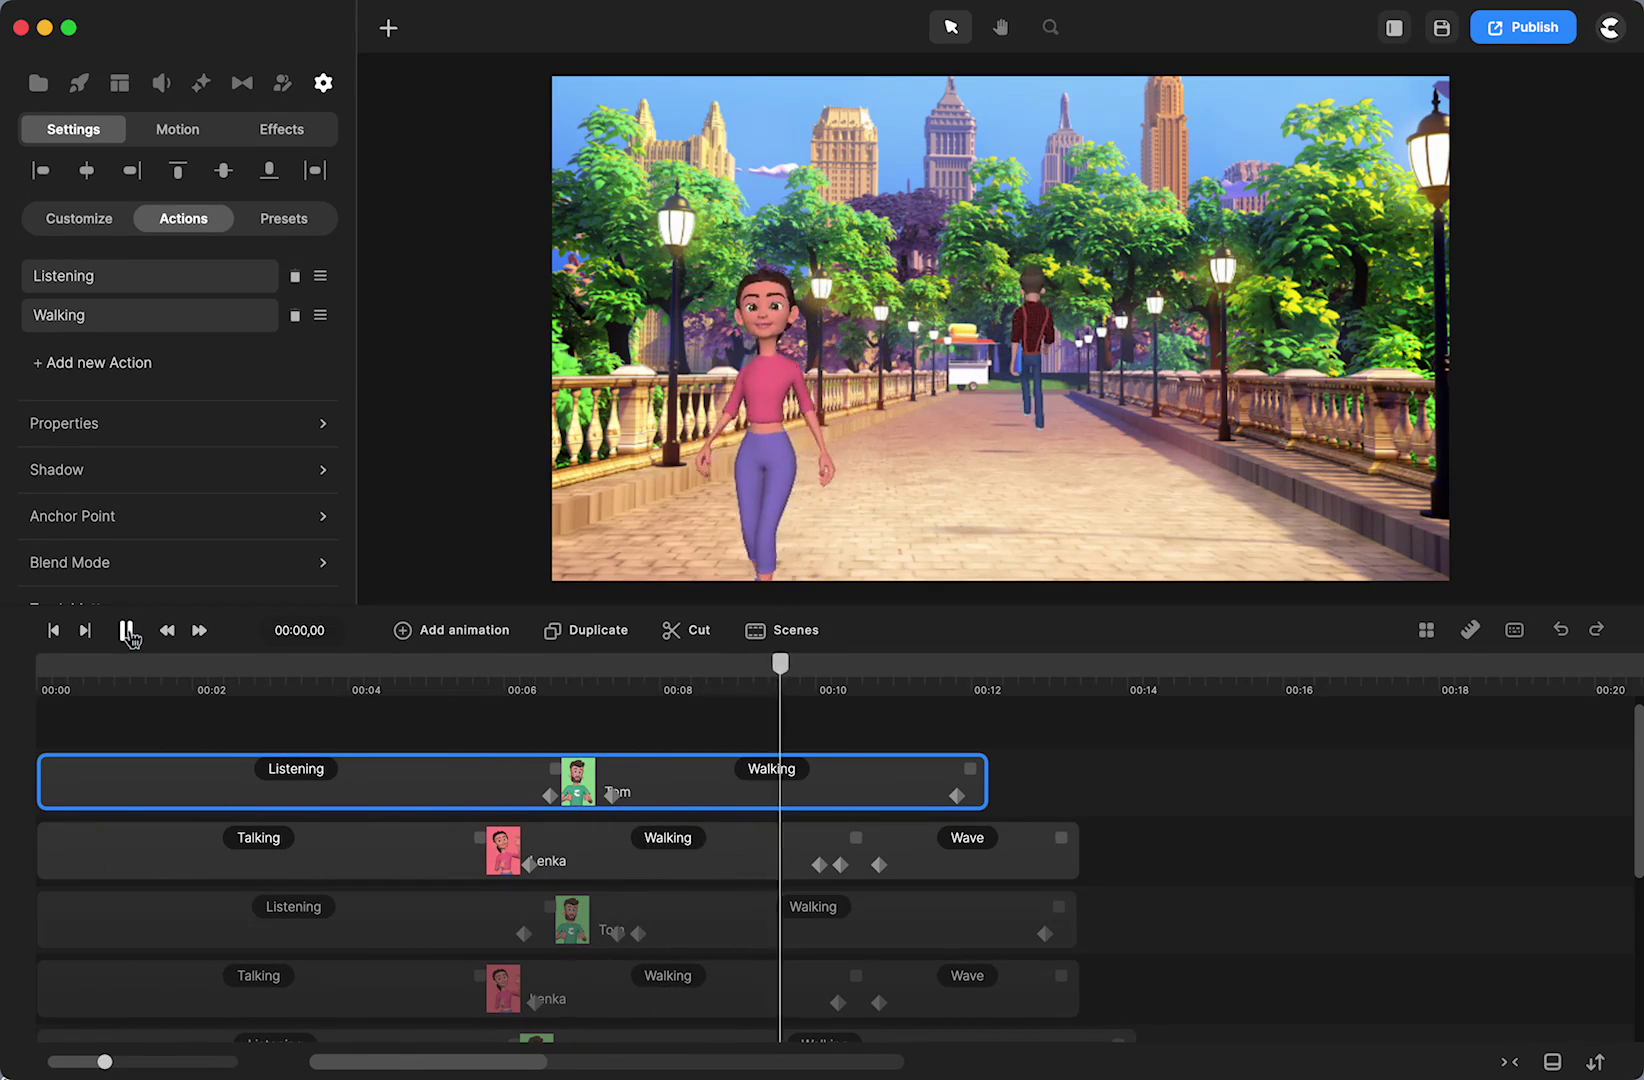
{"action": "left_click", "coordinate": [128, 632]}
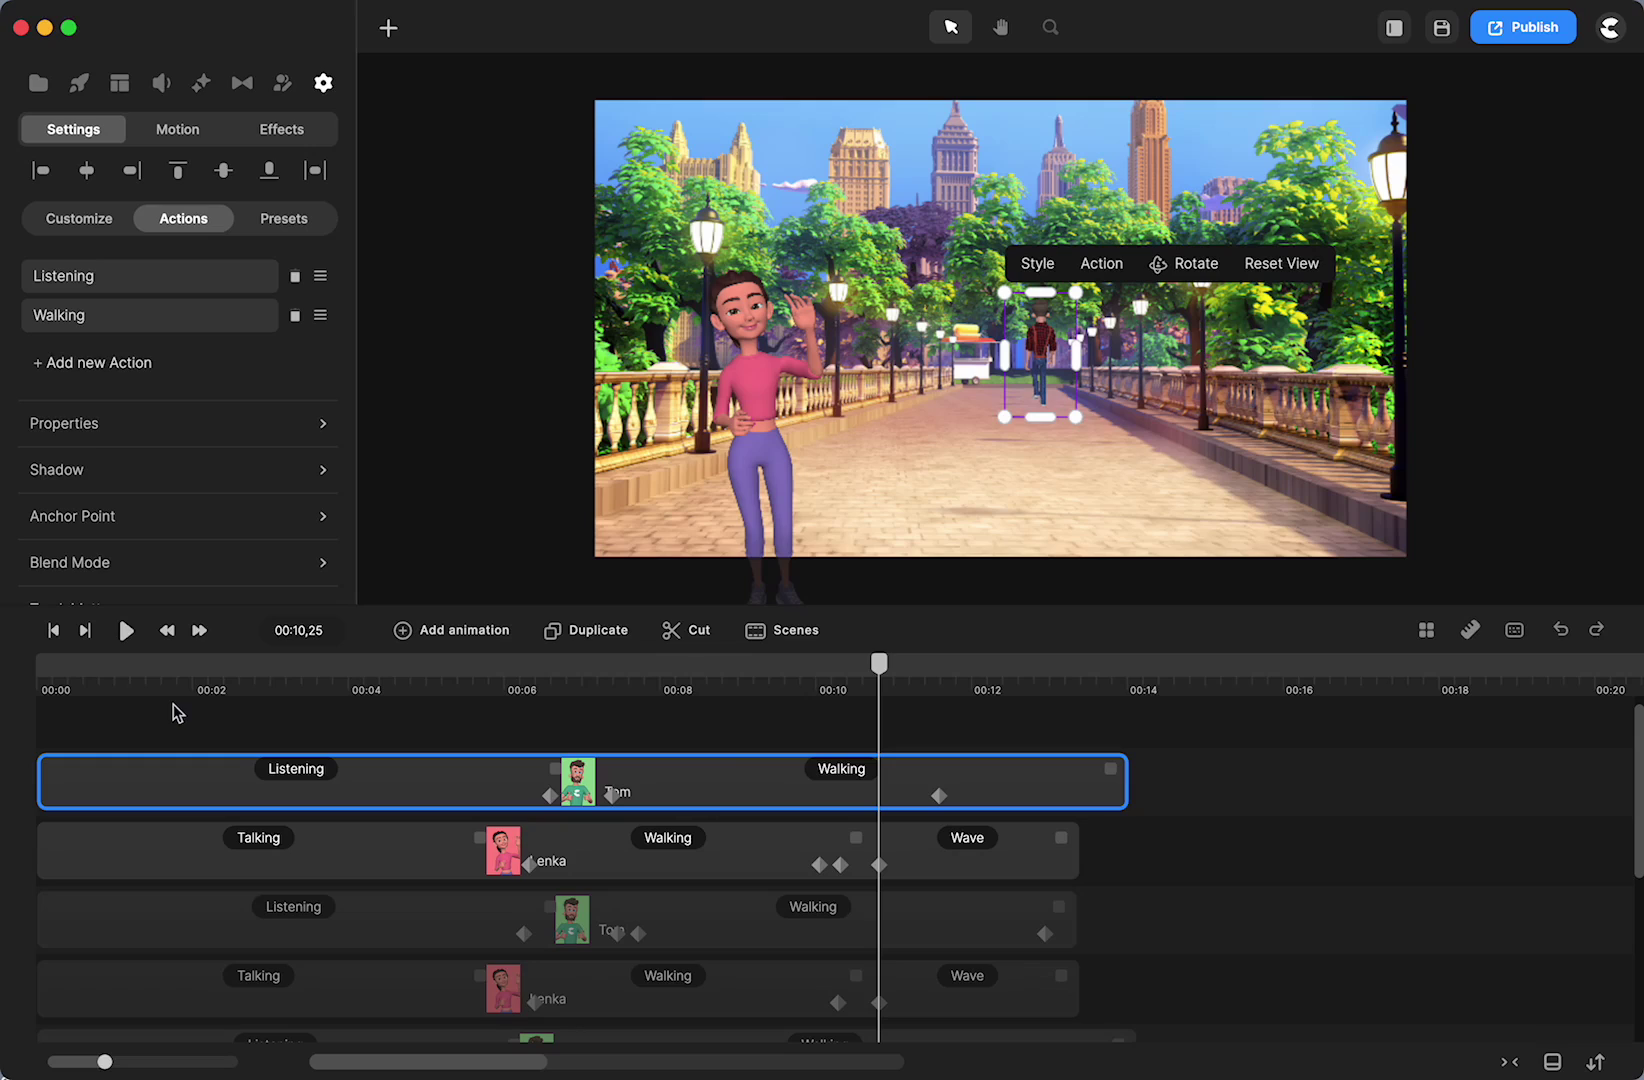
{"action": "left_click", "coordinate": [1291, 893]}
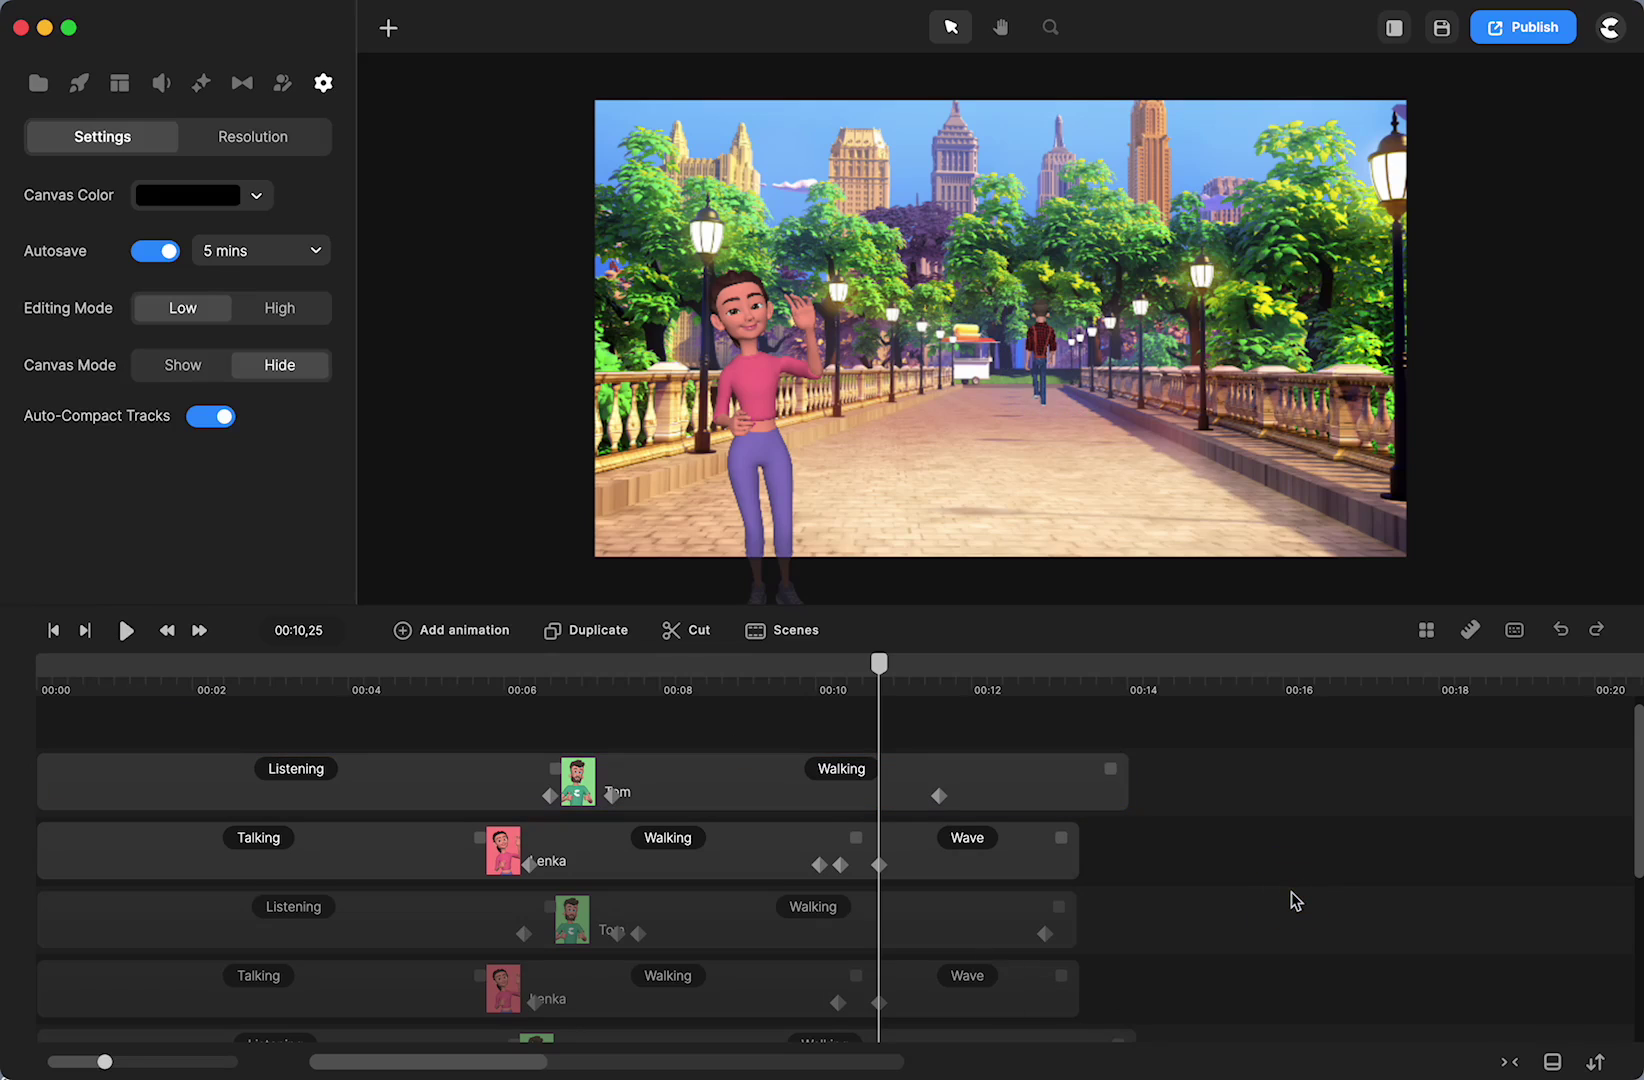